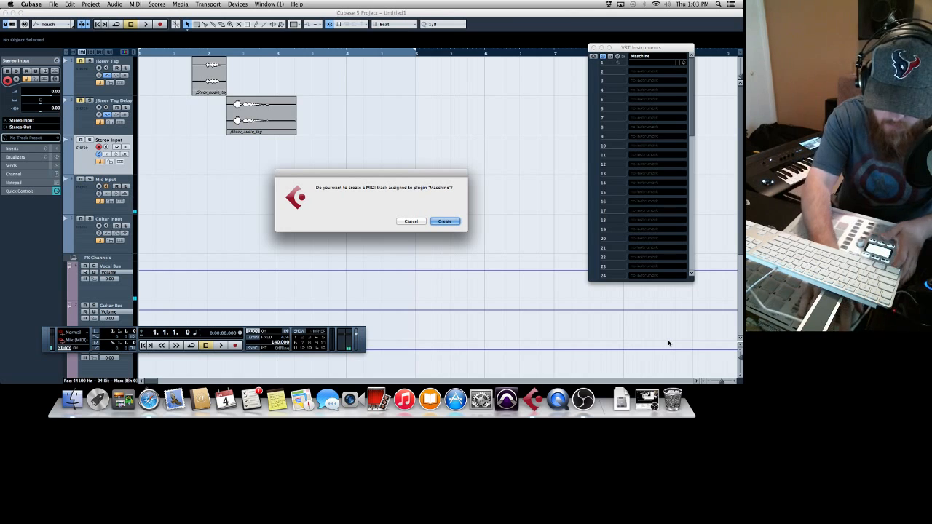
Step: Create the MIDI track assigned to Maschine and filter the Maschine sample browser to the Kick type
key(Return)
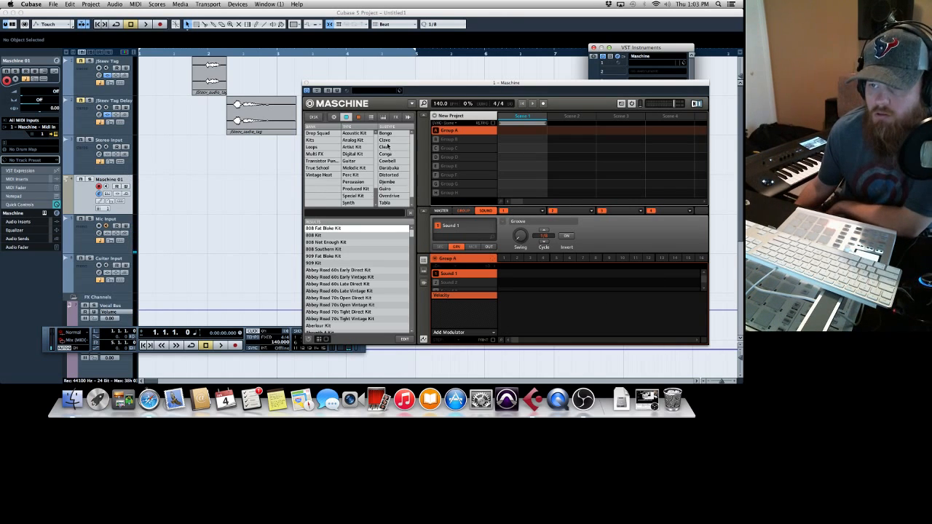
click(396, 117)
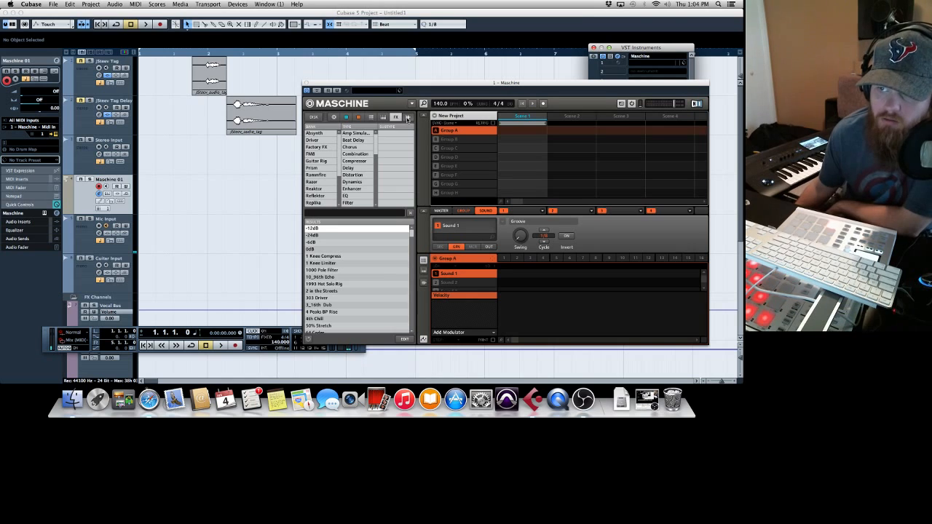
click(408, 118)
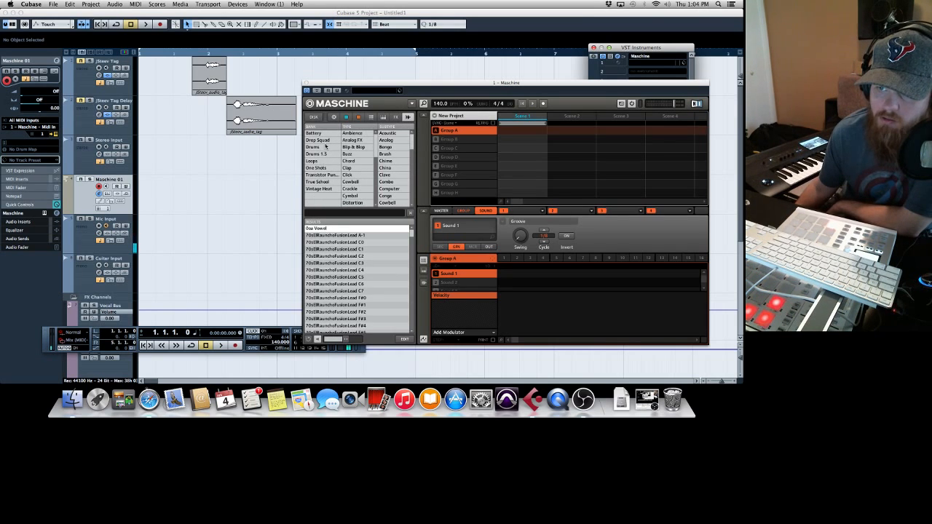
scroll(346, 171, down, 5)
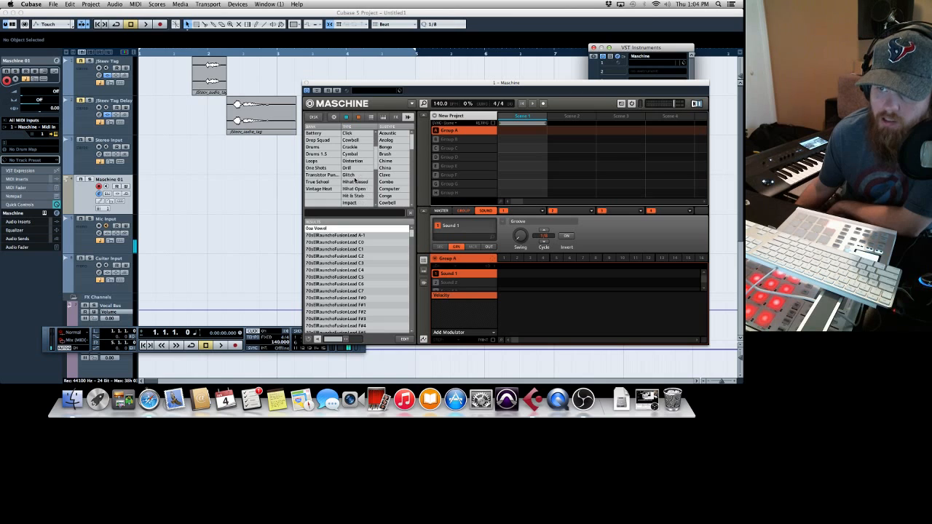
click(355, 182)
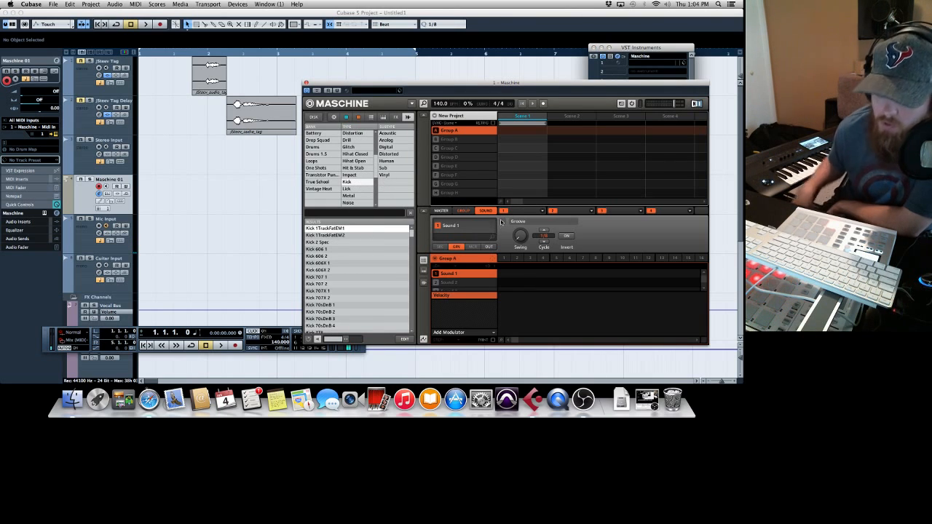
Step: Audition the kick samples one after another, from Kick 1TrackFatEM1 through the 70sDnB kicks to Kick 808 17
key(Down)
key(Down)
key(Down)
key(Up)
key(Up)
key(Up)
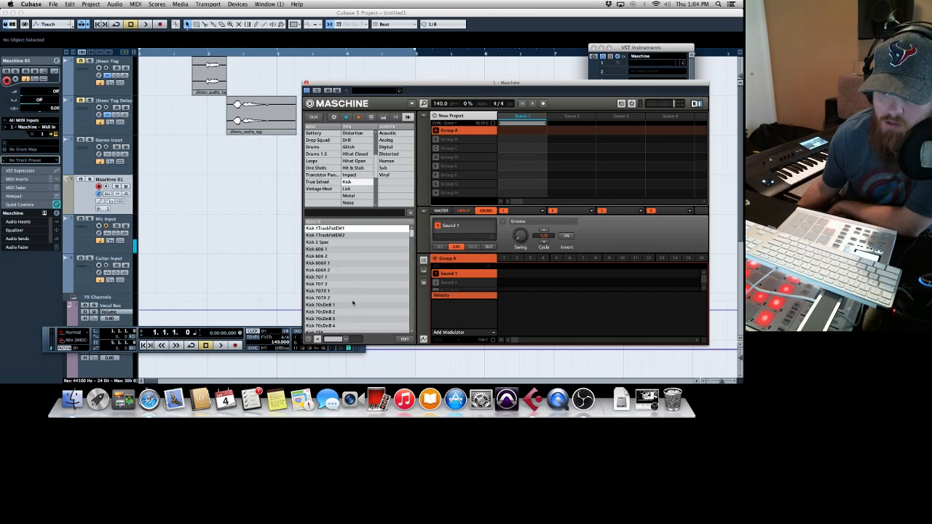
key(Down)
key(Down)
key(Down)
key(Down)
key(Down)
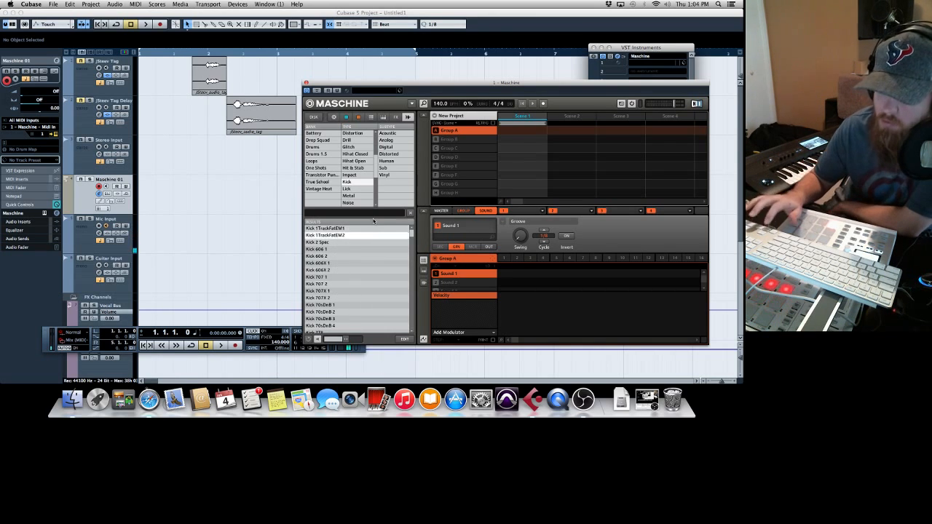
key(Down)
key(Down)
key(Down)
key(Down)
key(Down)
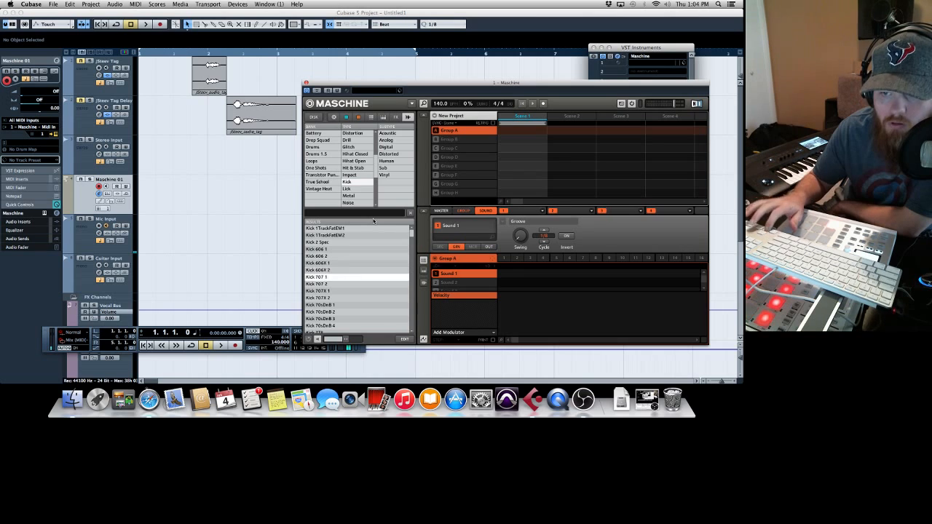
key(Down)
key(Down)
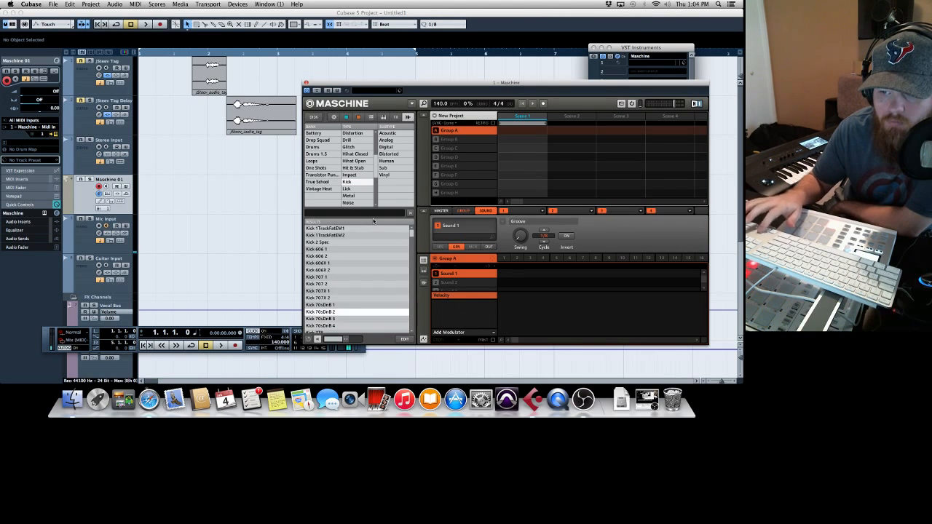
key(Down)
key(Down)
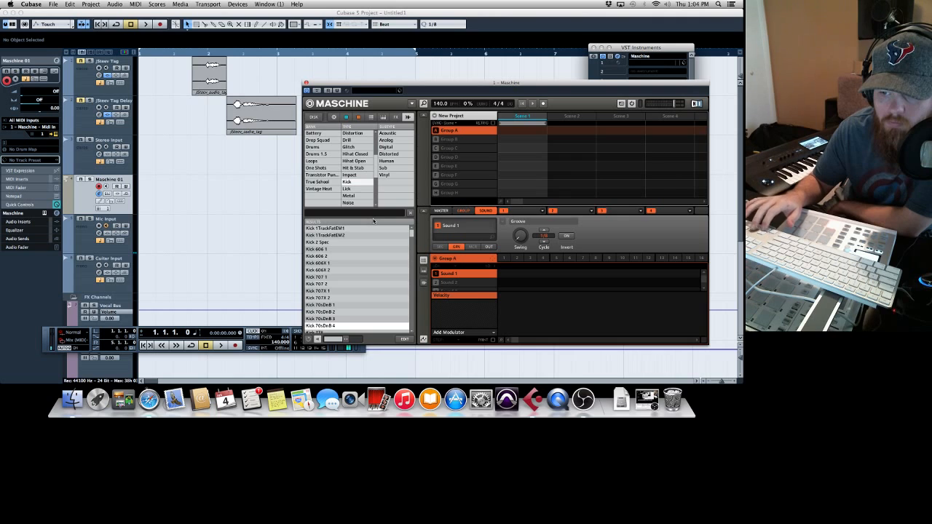
key(Up)
key(Down)
key(Up)
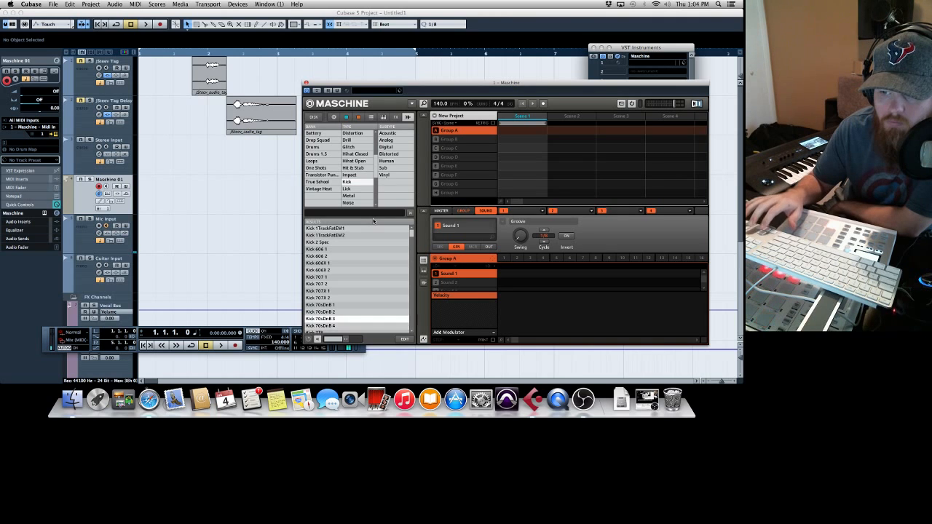
key(Up)
key(Up)
key(Down)
key(Up)
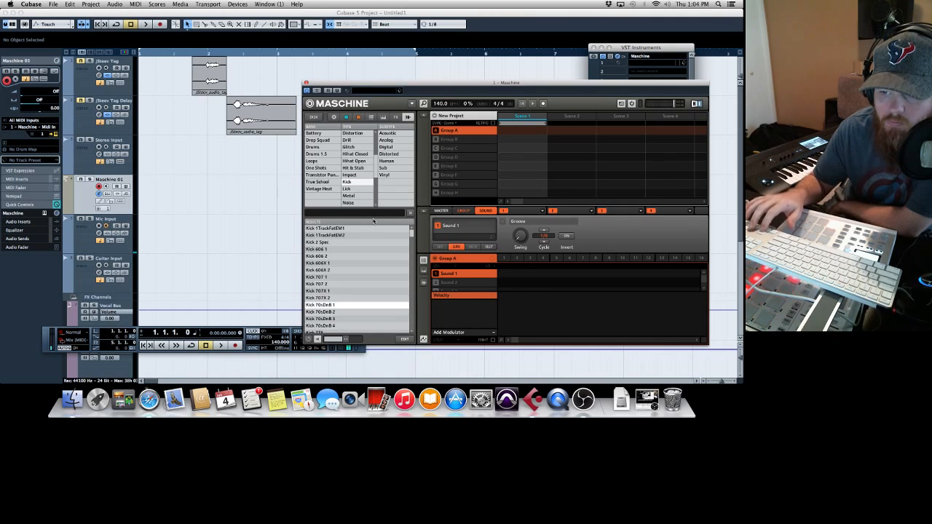
key(Down)
key(Down)
key(Down)
key(Down)
key(Down)
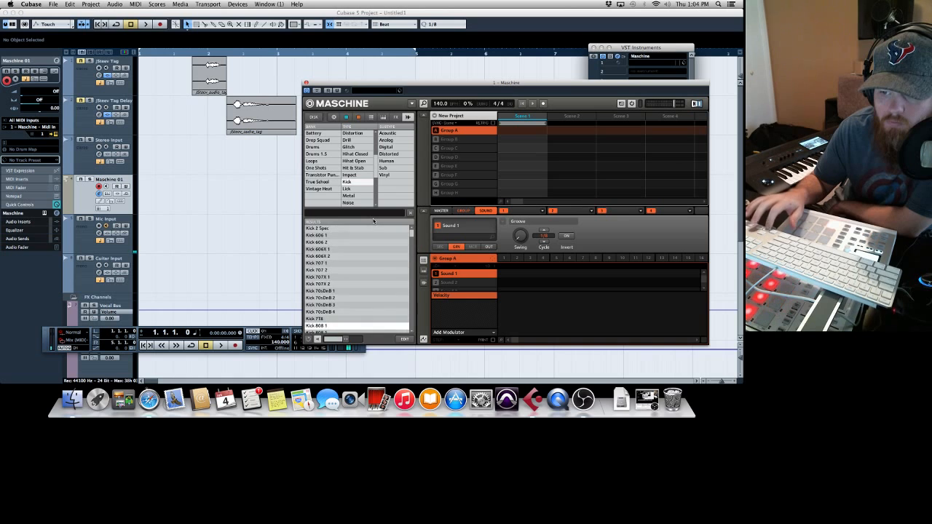
key(Down)
key(Down)
key(Down)
key(Down)
key(Down)
key(Down)
key(Down)
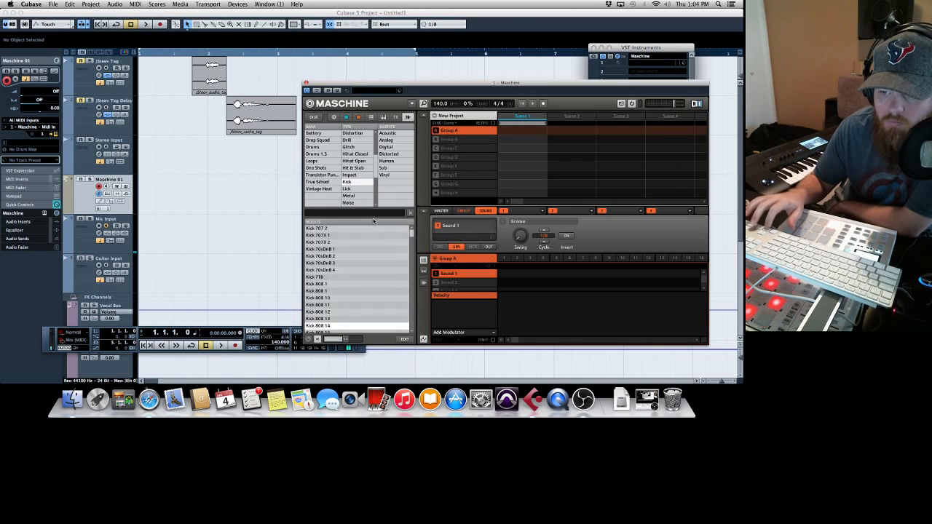
key(Down)
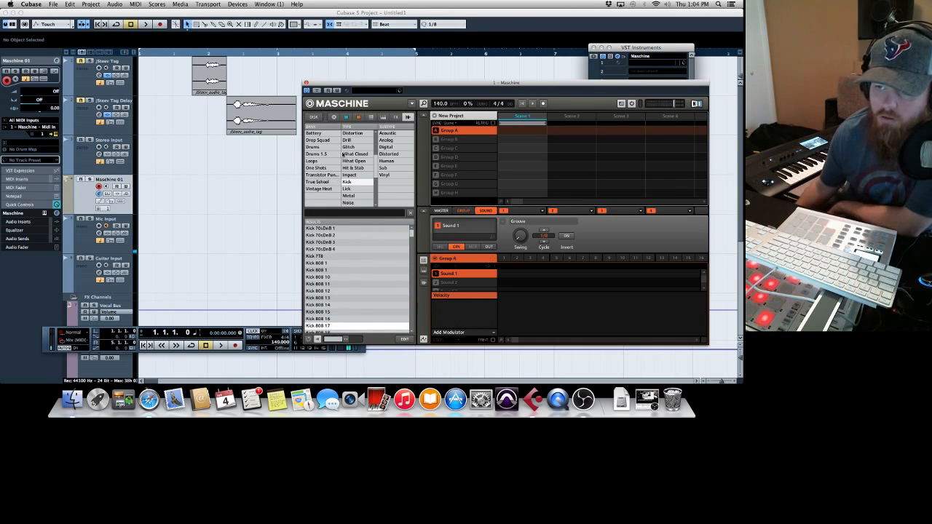
Step: Move the Maschine window higher, compare the 70sDnB kicks again and load Kick 70sDnB 2 into Sound 1 of Group A
drag(388, 81, 368, 50)
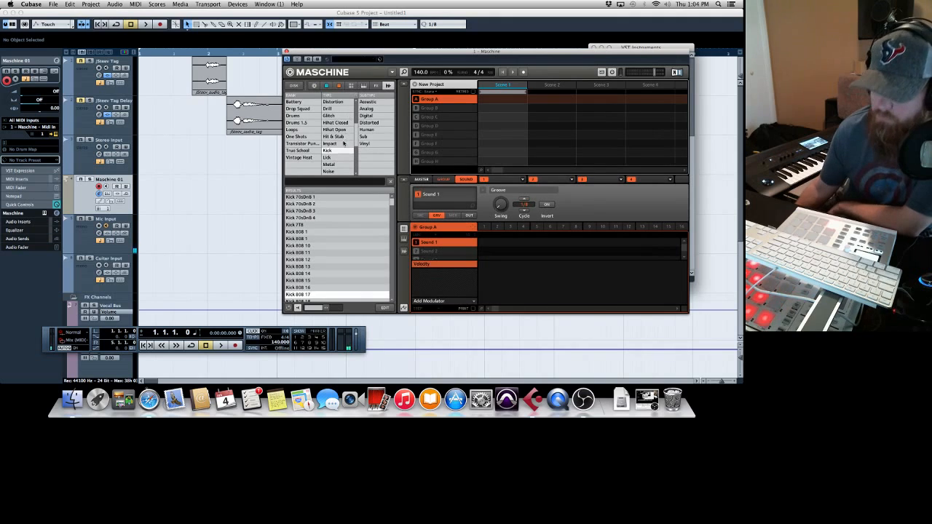
scroll(357, 242, up, 6)
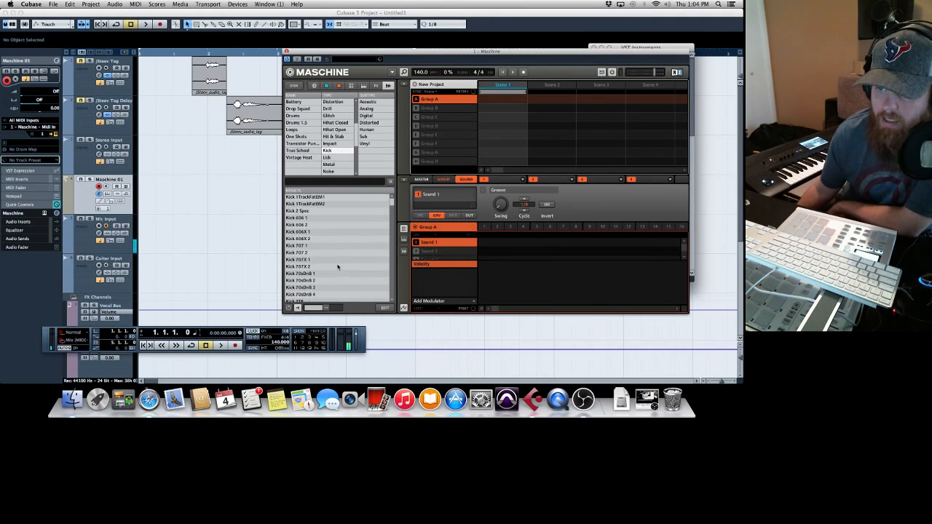
scroll(328, 263, down, 3)
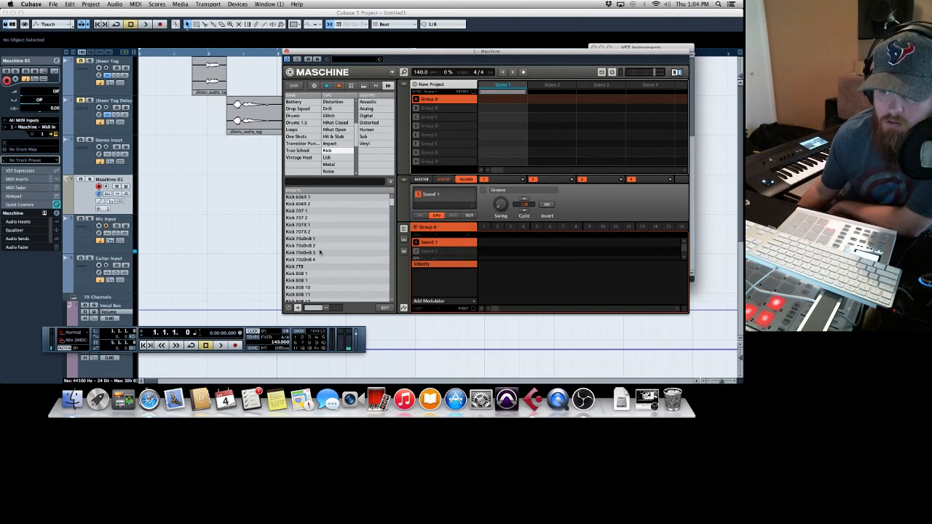
click(319, 252)
key(Down)
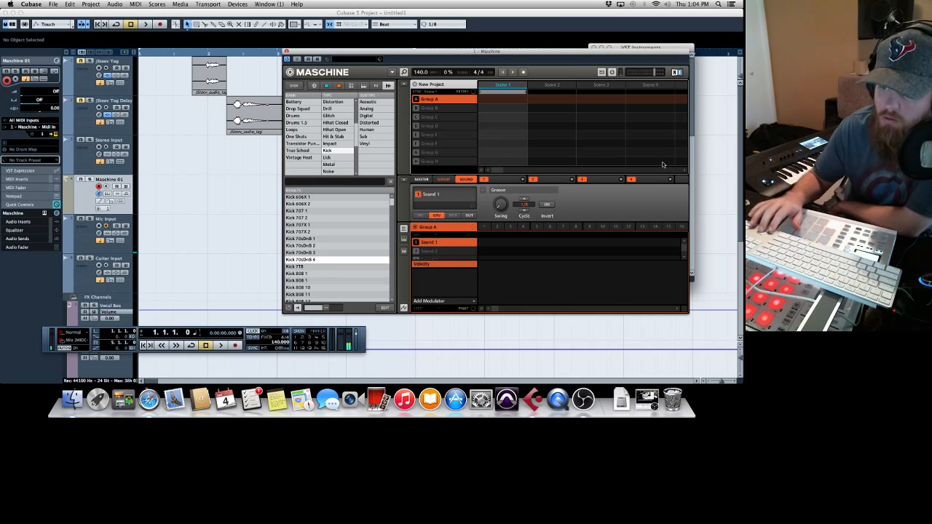
key(Up)
key(Up)
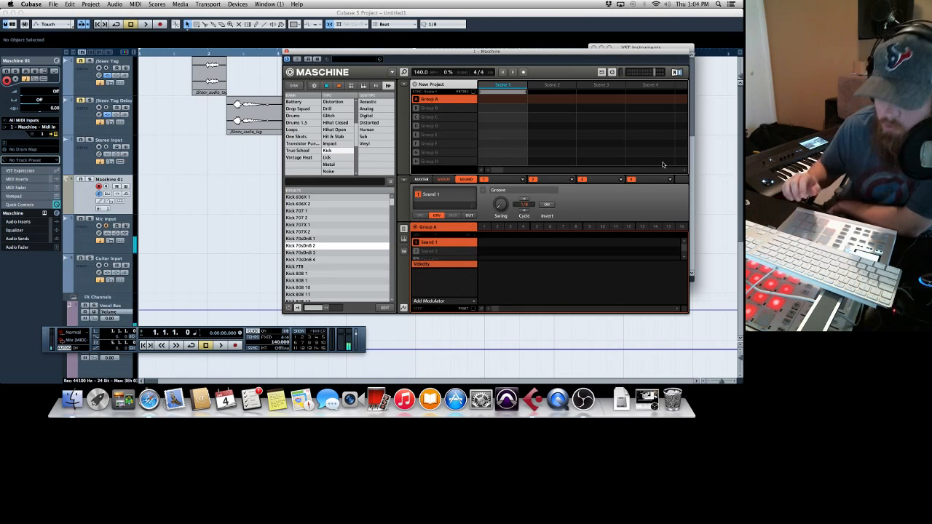
key(Return)
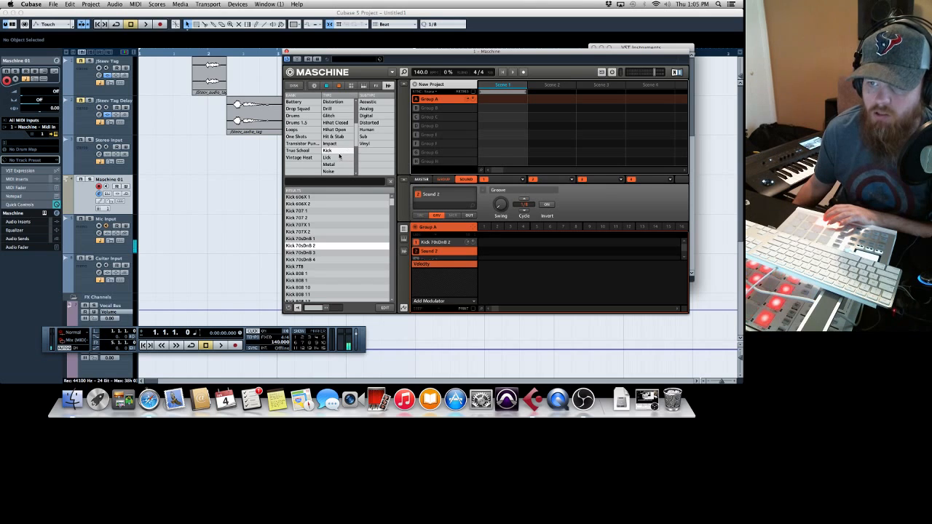
Step: Filter the sample browser to the Snare type, sample a few rim sounds and narrow the results to the Acoustic subtype
click(339, 150)
scroll(338, 164, down, 1)
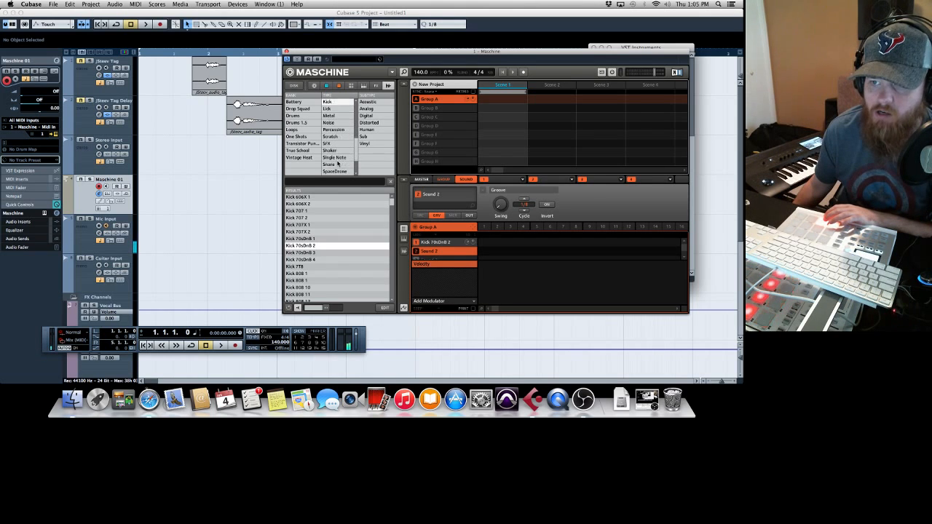
click(337, 166)
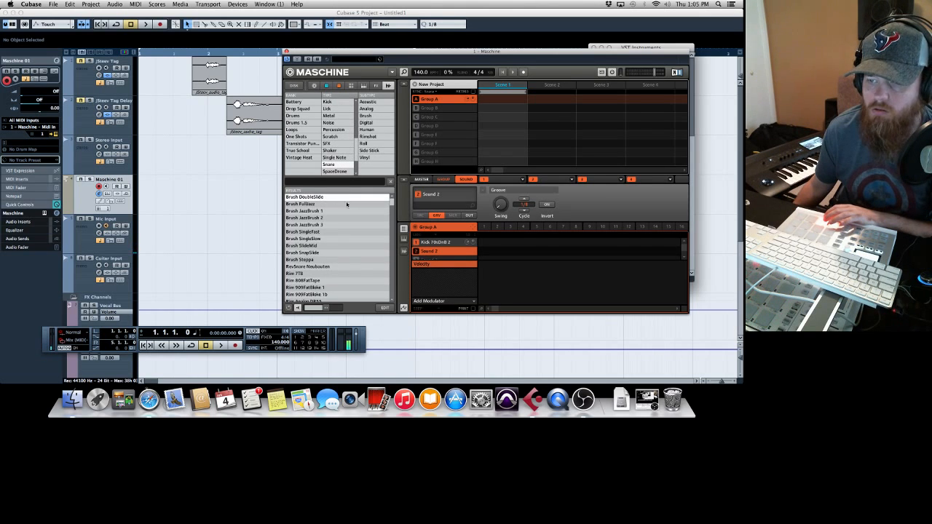
scroll(350, 266, down, 5)
click(349, 253)
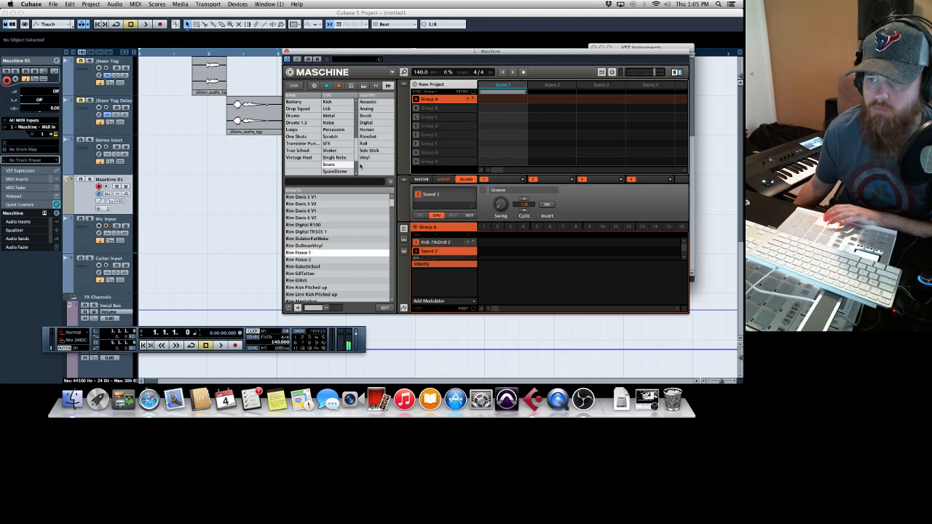
click(350, 204)
scroll(356, 201, up, 5)
click(353, 224)
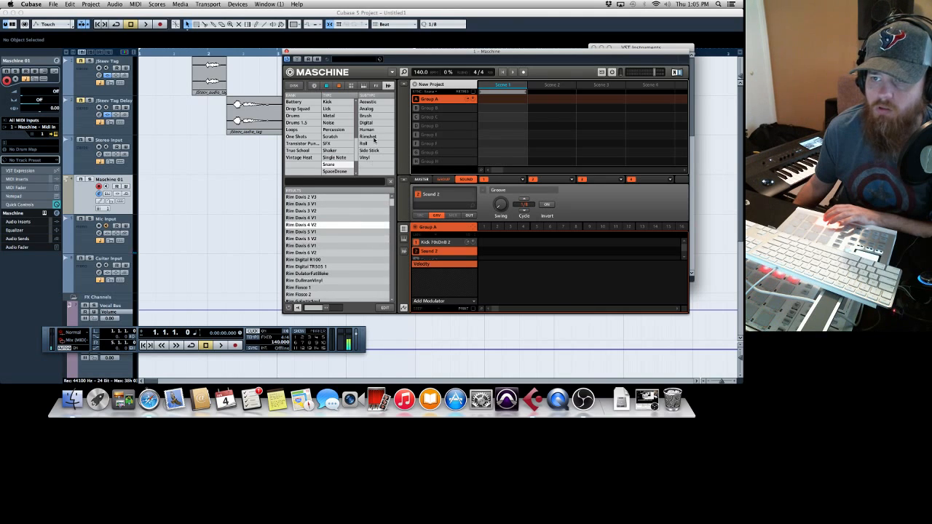
click(371, 107)
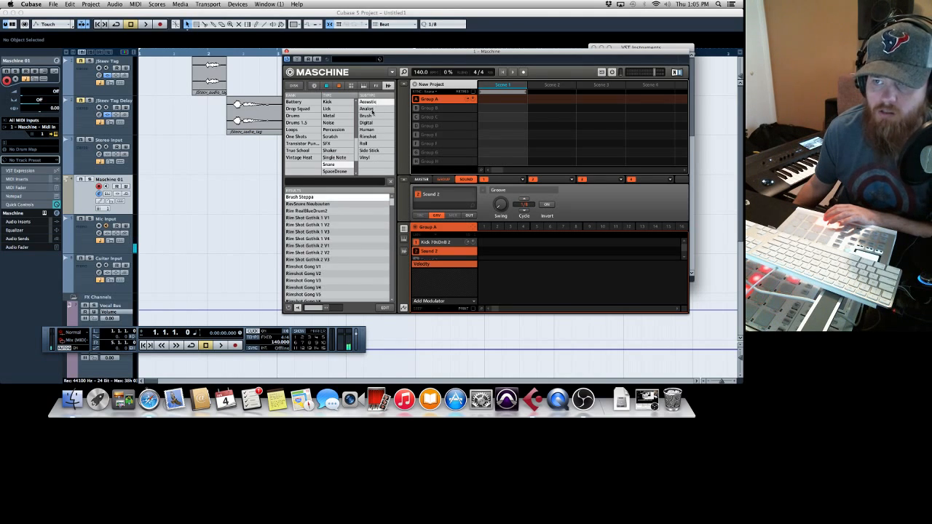
Step: Audition the acoustic rimshot, sidestick and snare samples in order, continuing into the AR60s and AR70s snares
click(348, 218)
click(343, 276)
scroll(342, 275, down, 6)
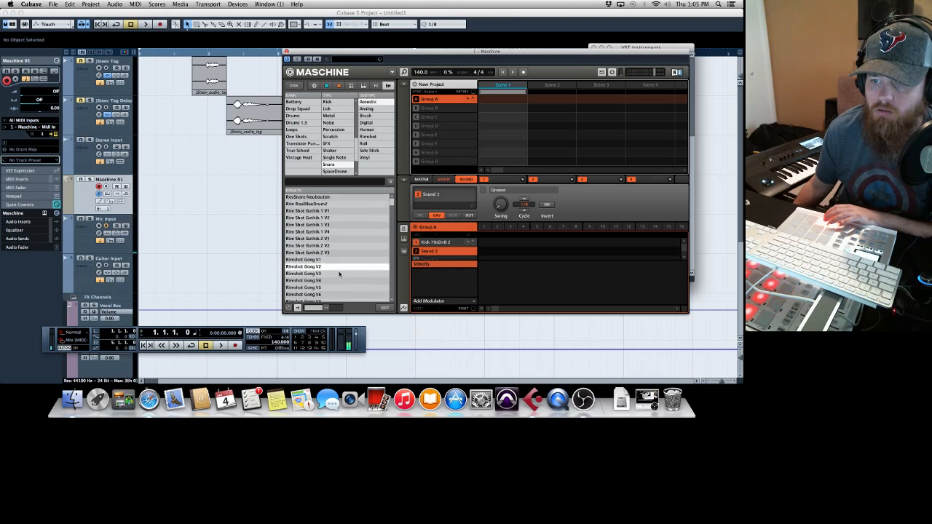
click(340, 273)
scroll(340, 273, down, 3)
click(339, 274)
scroll(340, 274, down, 5)
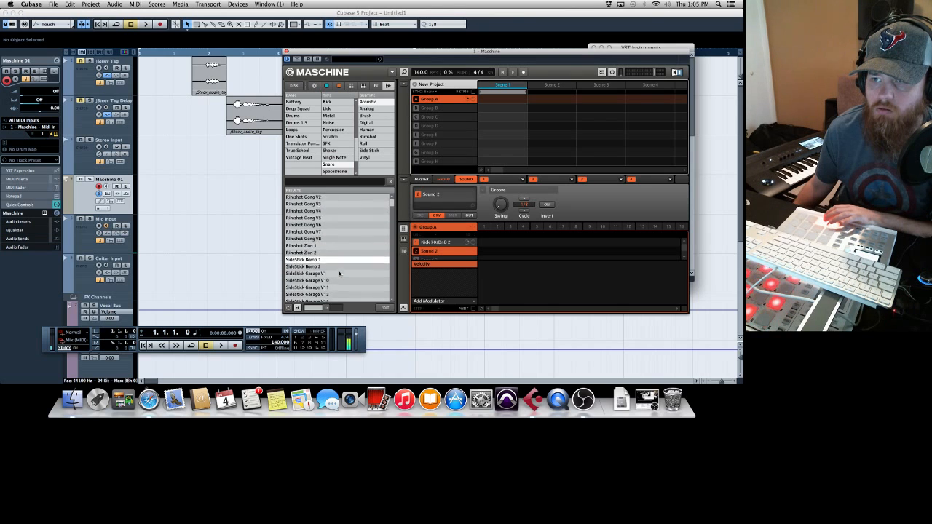
click(339, 274)
scroll(339, 273, down, 3)
click(340, 274)
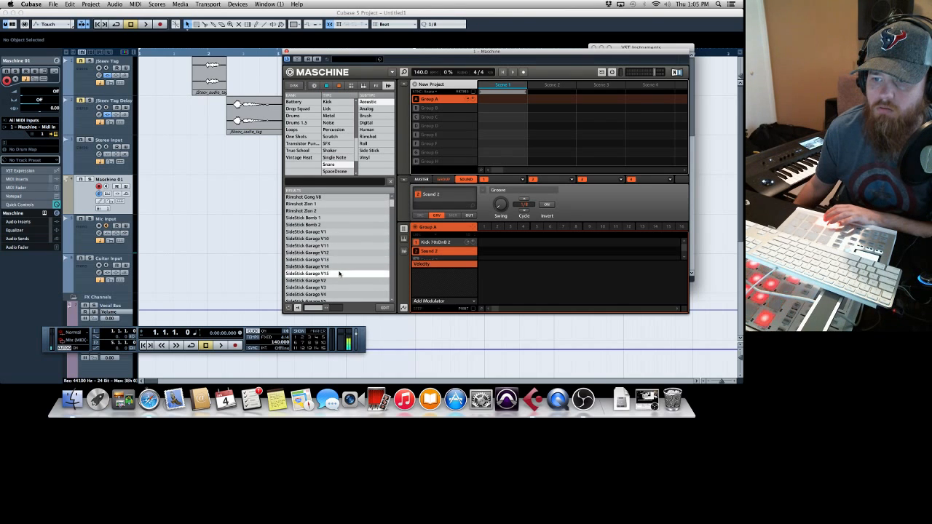
scroll(339, 274, down, 12)
click(339, 274)
key(Down)
key(Down)
key(Down)
key(Down)
key(Down)
key(Down)
key(Down)
key(Down)
key(Down)
key(Down)
key(Down)
key(Down)
key(Down)
key(Down)
key(Down)
key(Down)
key(Down)
key(Down)
key(Down)
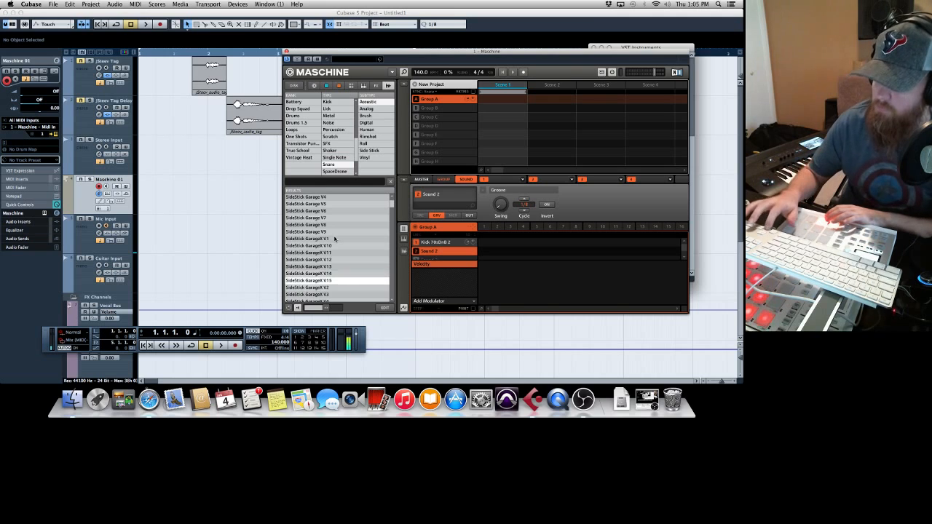
key(Down)
key(Down)
key(Down)
key(Down)
key(Down)
key(Down)
key(Down)
key(Down)
key(Down)
key(Down)
key(Down)
key(Down)
key(Down)
key(Down)
key(Down)
key(Down)
key(Down)
key(Down)
key(Down)
key(Down)
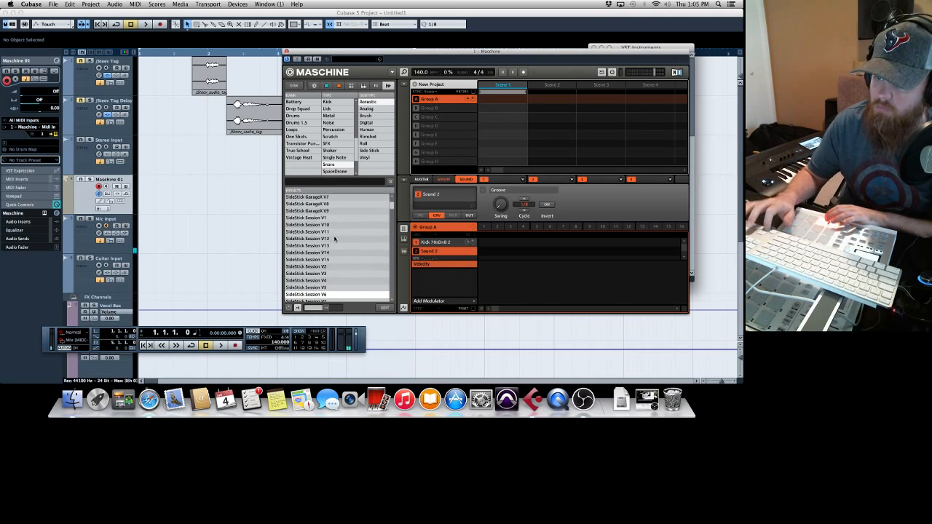
key(Down)
key(Down)
key(Down)
key(Down)
key(Down)
key(Down)
key(Down)
key(Down)
key(Down)
key(Down)
key(Down)
key(Down)
key(Down)
key(Down)
key(Down)
key(Down)
key(Down)
key(Down)
key(Down)
key(Down)
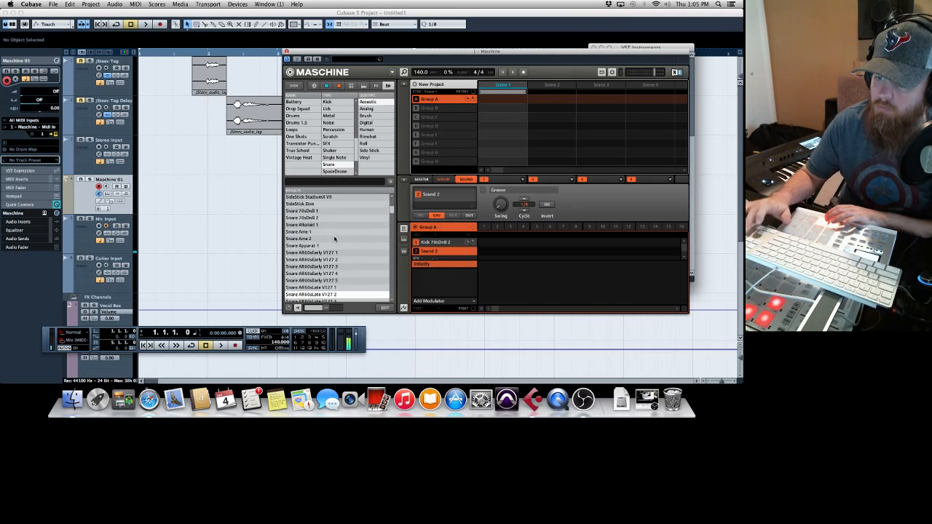
Step: Audition the acoustic snares around Snare Bipolar 1 and work back through Autopsy 1 to the AR70sTight samples
key(Up)
key(Up)
key(Up)
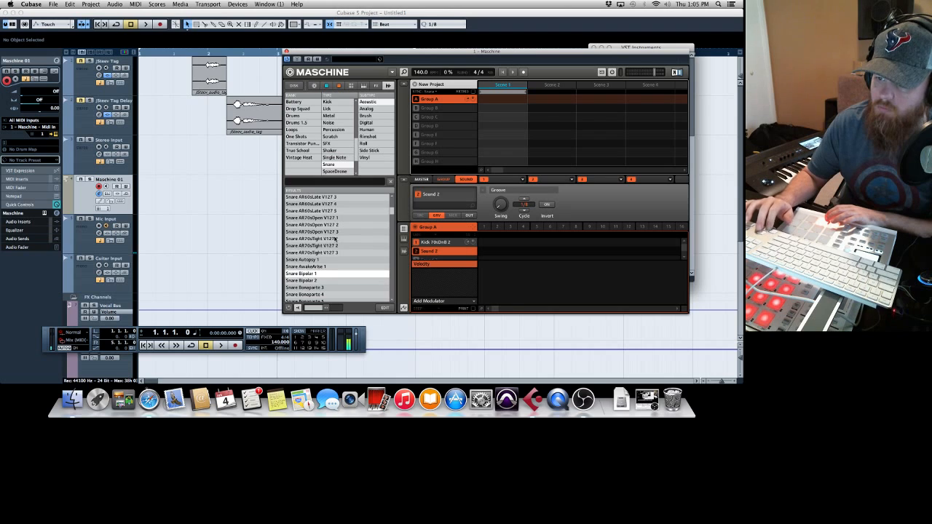
key(Up)
key(Up)
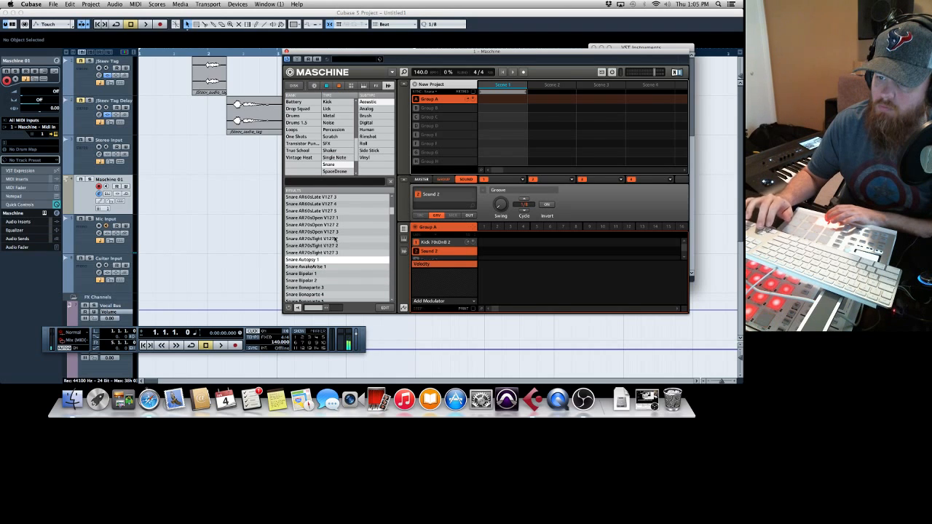
key(Up)
key(Up)
key(Down)
key(Up)
key(Up)
key(Up)
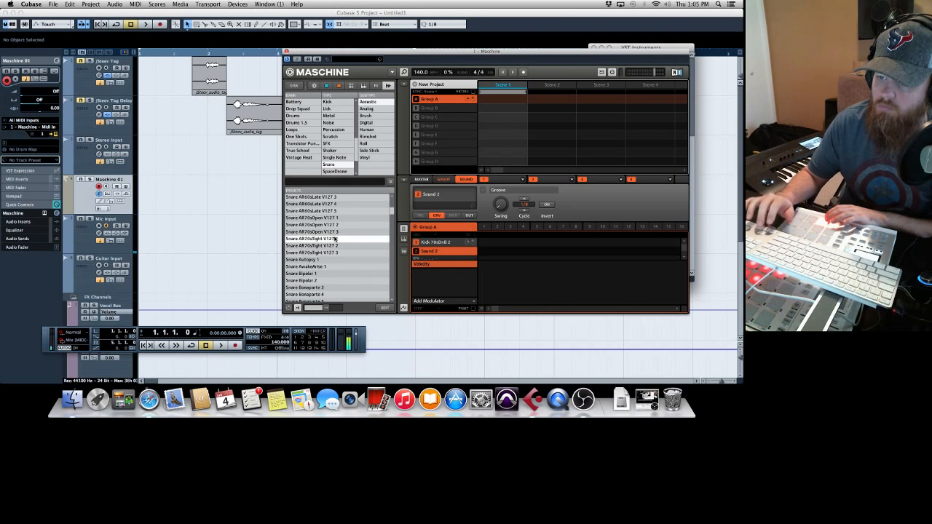
Step: Compare the AR70sOpen and AR70sTight snares against the kick and load Snare AR70sOpen V127 3 into Sound 2 of Group A
key(Up)
key(Up)
key(Down)
key(Down)
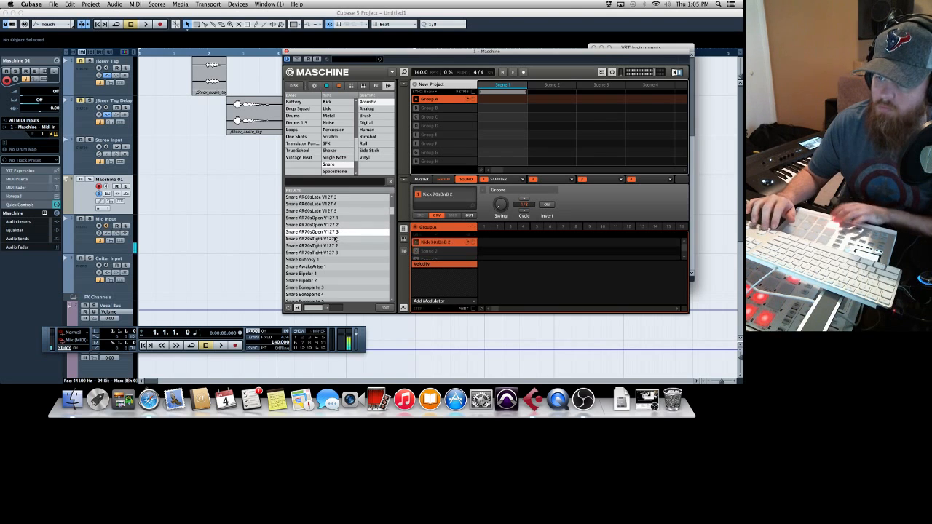
key(Down)
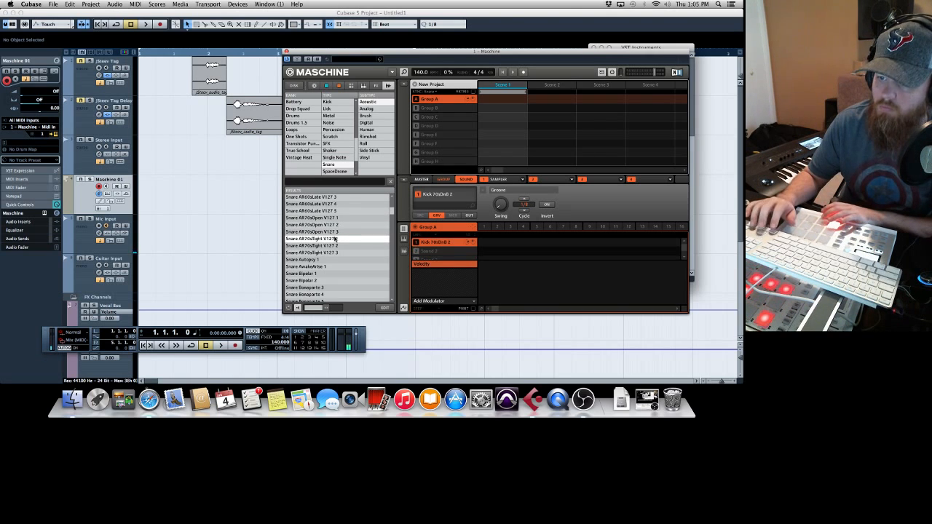
key(Up)
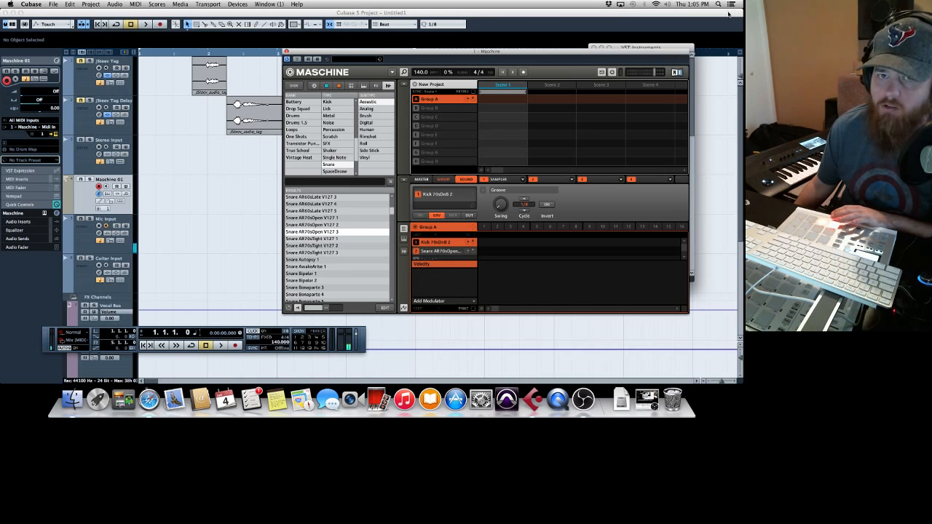
Step: Narrow the Cubase project window and map Group A's sounds to MIDI notes with the Sound MIDI Batch Setup
drag(732, 13, 555, 48)
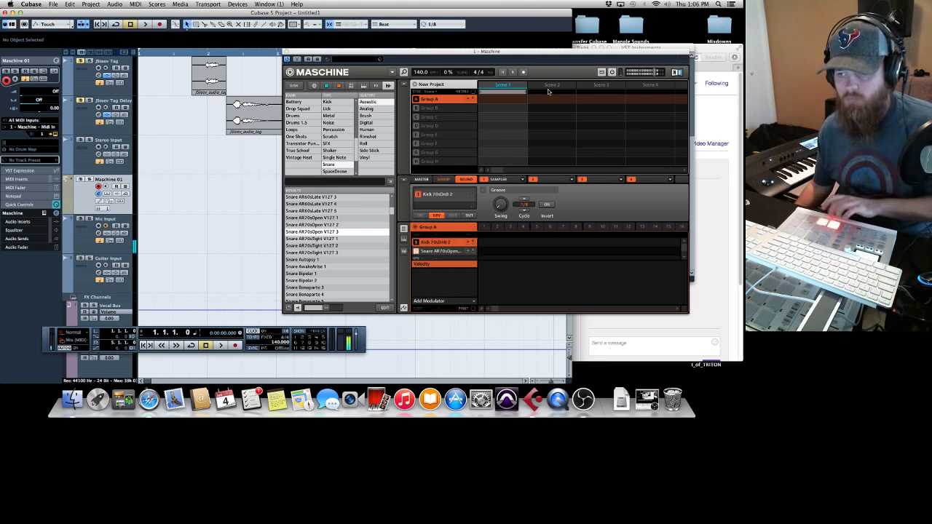
right_click(415, 230)
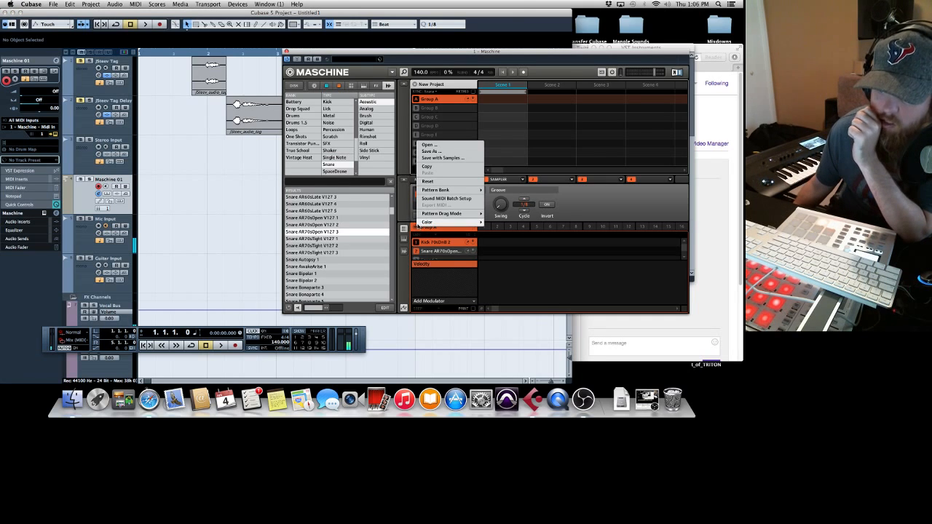
click(440, 198)
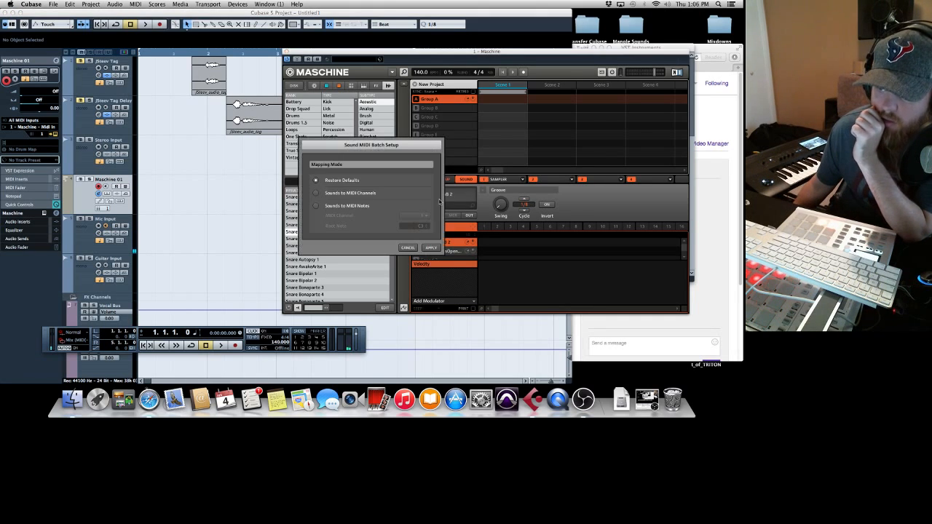
click(315, 206)
click(430, 249)
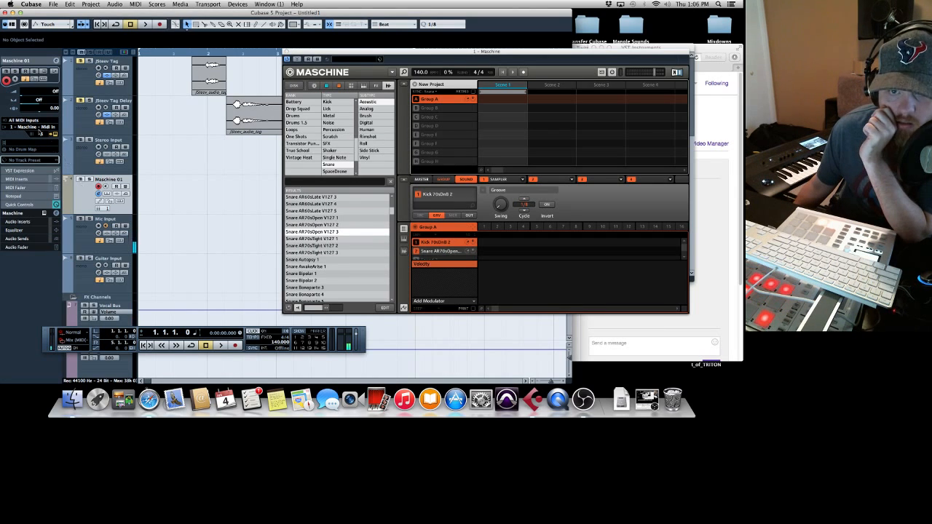
Step: Set the Maschine 01 track's MIDI input to 1 - Maschine - MidiOut and move the Maschine window lower, clear of the tracks
click(40, 121)
click(43, 153)
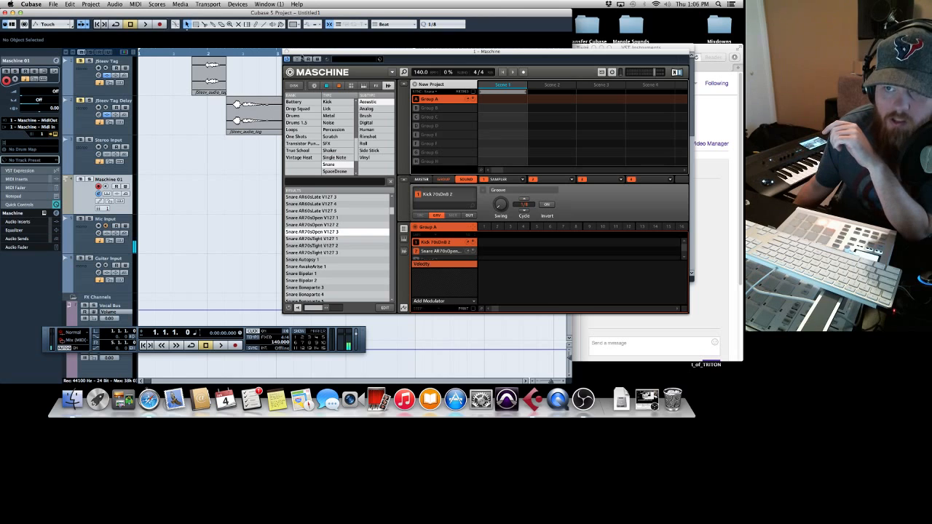
drag(307, 48, 327, 76)
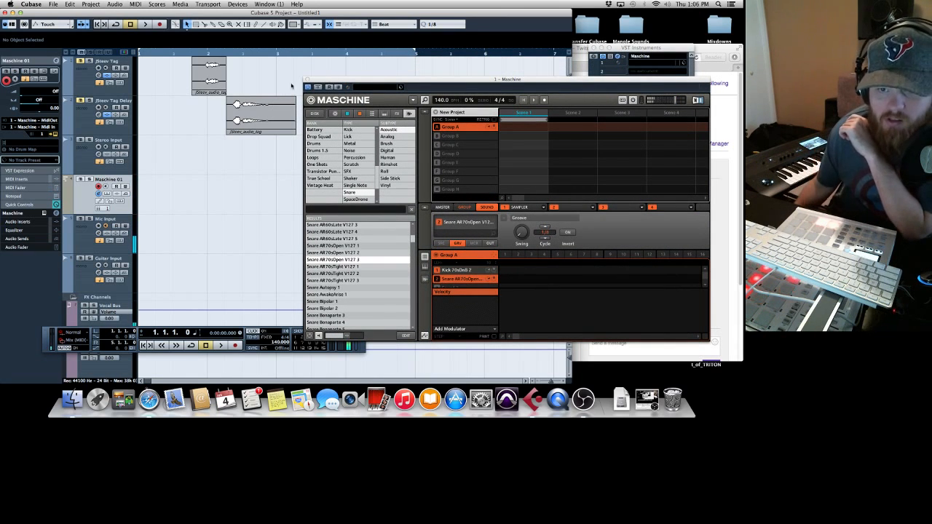
Step: Turn on cycle mode, play the project briefly, set the tempo to 155 BPM and return to the project start
click(117, 25)
click(145, 25)
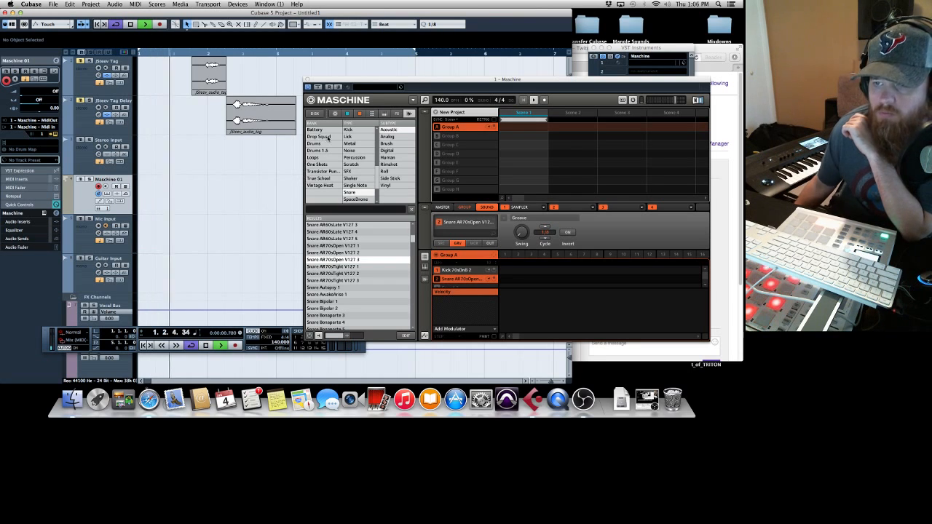
key(space)
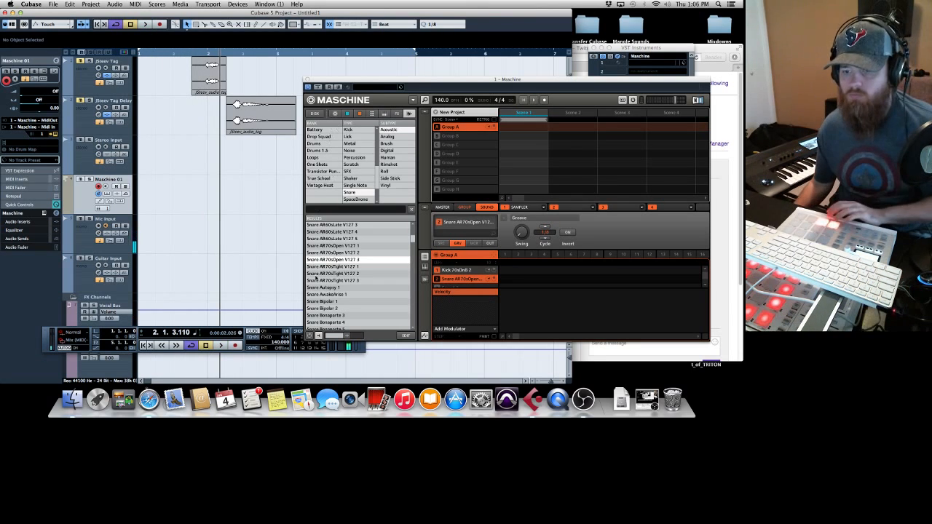
drag(275, 344, 277, 332)
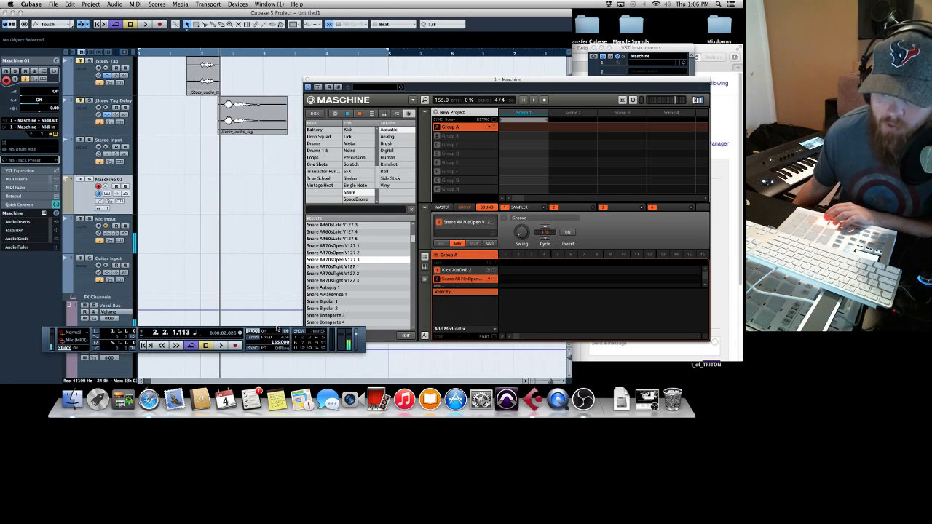
key(period)
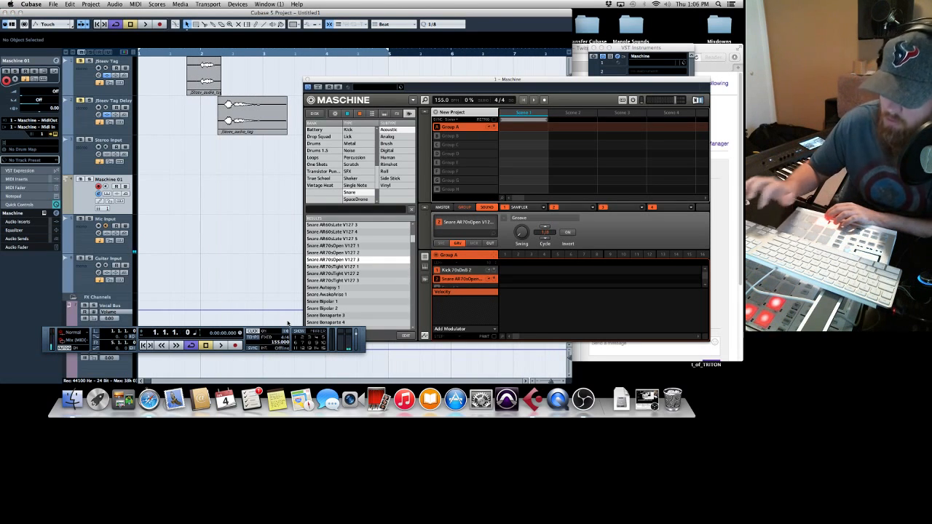
Step: Play the cycled section and record a four-bar kick and snare pattern on the Maschine 01 track
key(space)
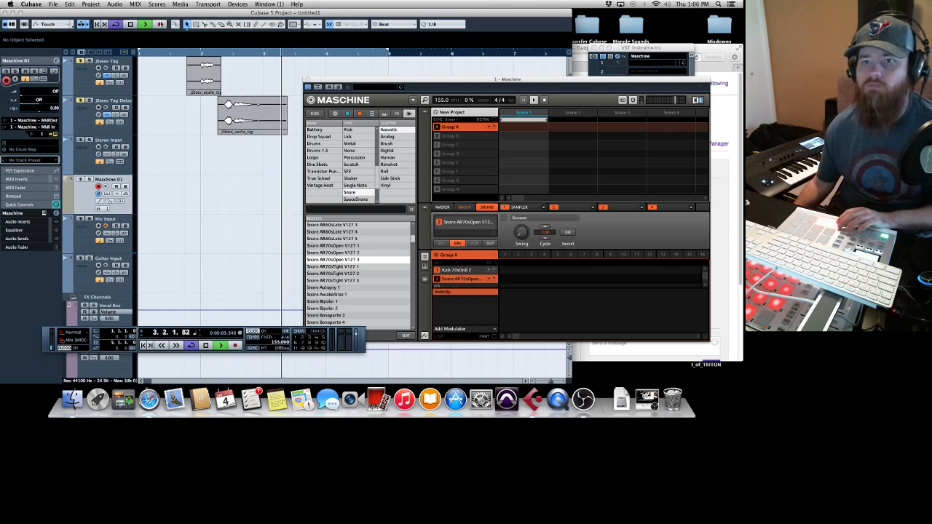
click(160, 25)
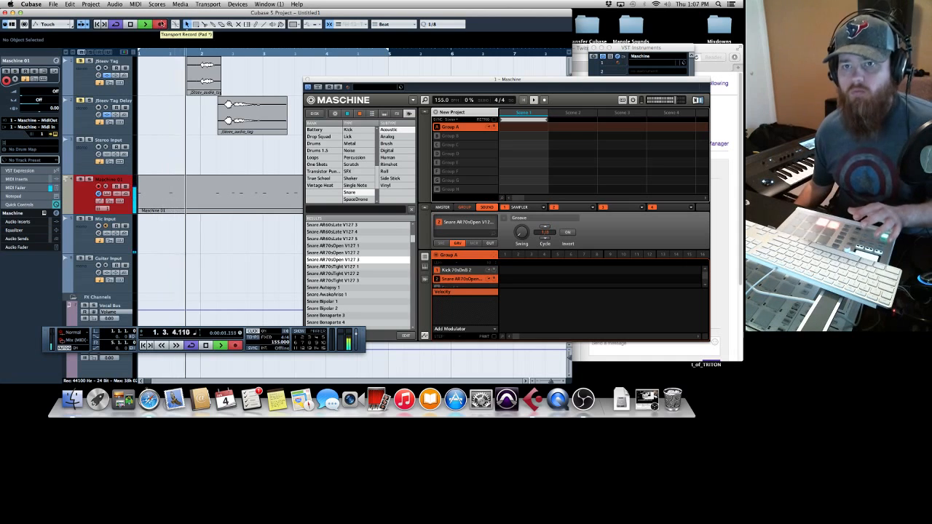
click(160, 25)
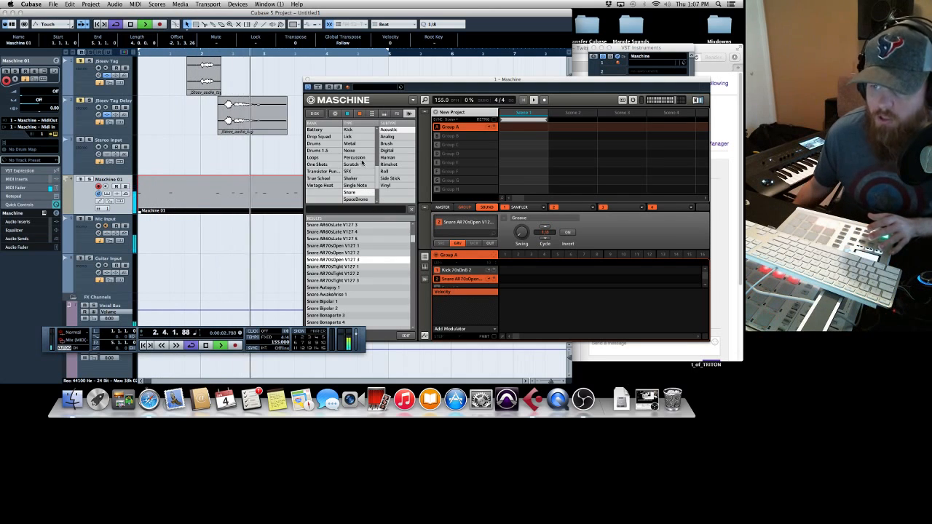
Step: Filter the sample browser to the Hihat Closed type and clear the Acoustic subtype
scroll(354, 176, up, 3)
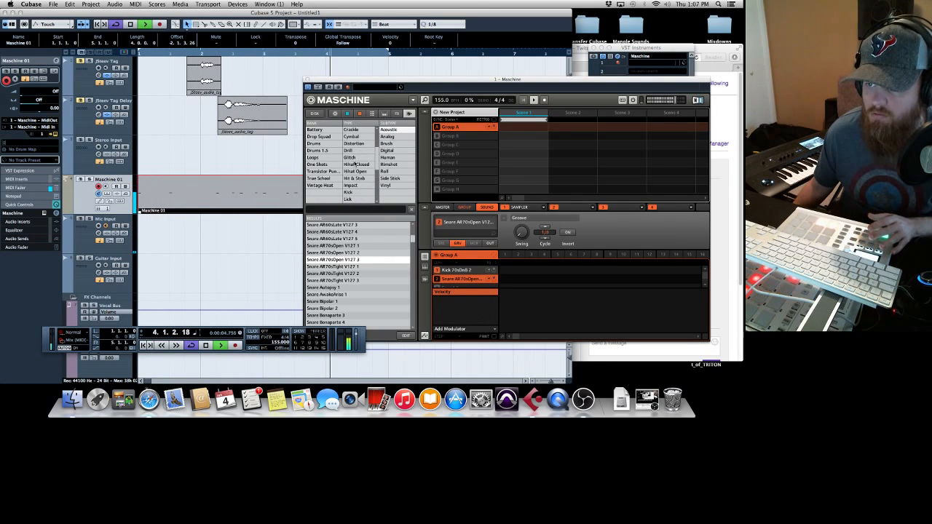
click(357, 164)
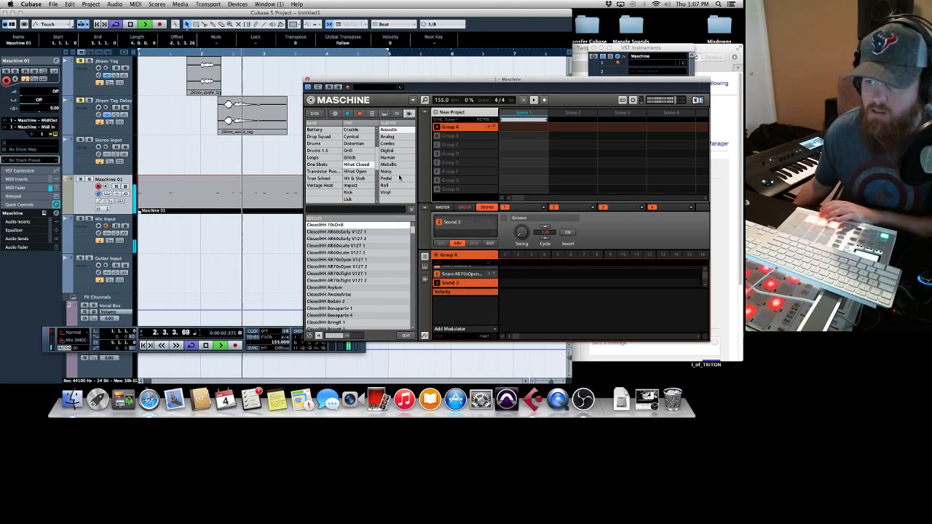
click(387, 171)
click(376, 204)
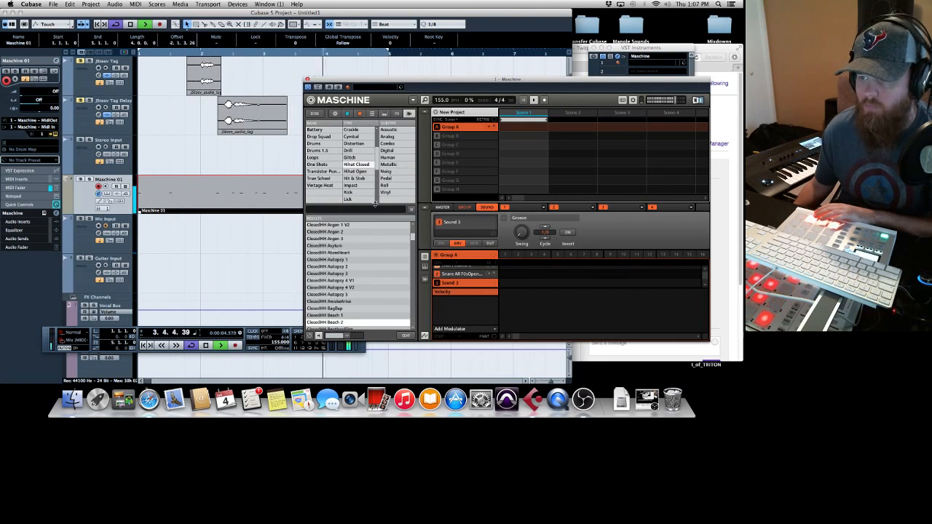
Step: Audition the ClosedHH Asylum and Argon samples over the loop and load ClosedHH Argon 1 V2 into Sound 3
click(369, 233)
click(365, 246)
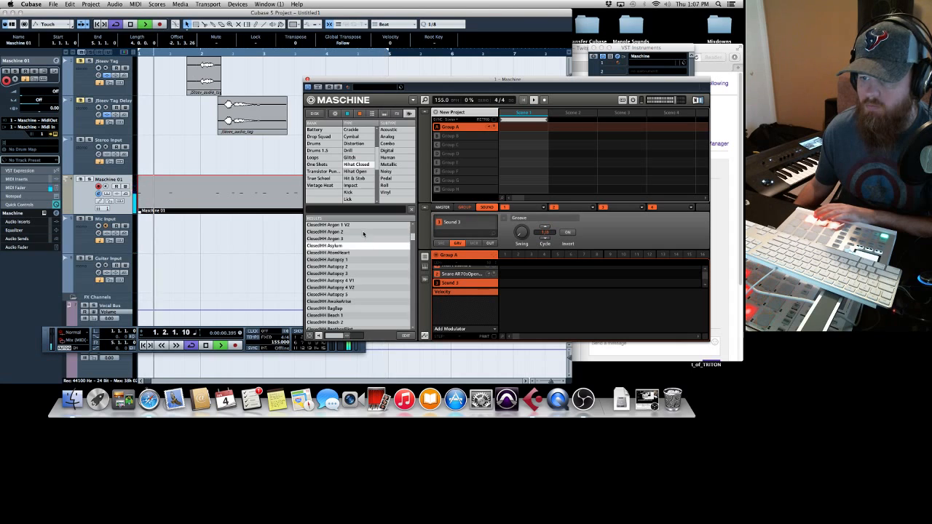
click(364, 232)
key(Up)
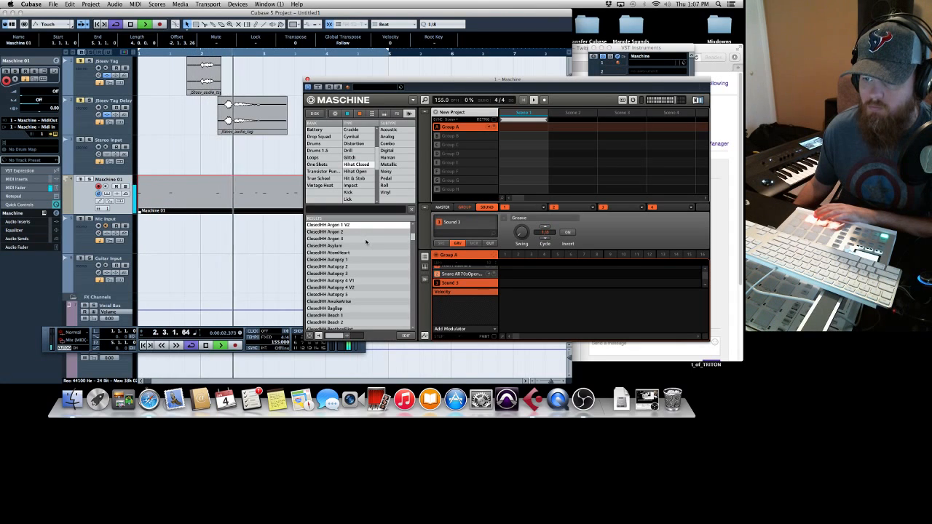
double_click(359, 226)
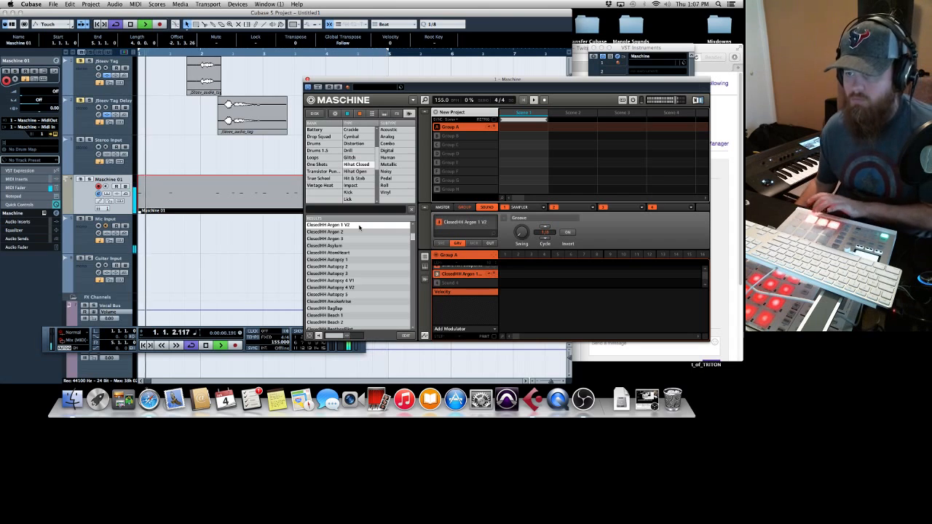
Step: Audition further closed hi-hats down the list and load a ClosedHH Bonaparte sample into Sound 3
click(360, 280)
click(357, 302)
scroll(359, 296, down, 8)
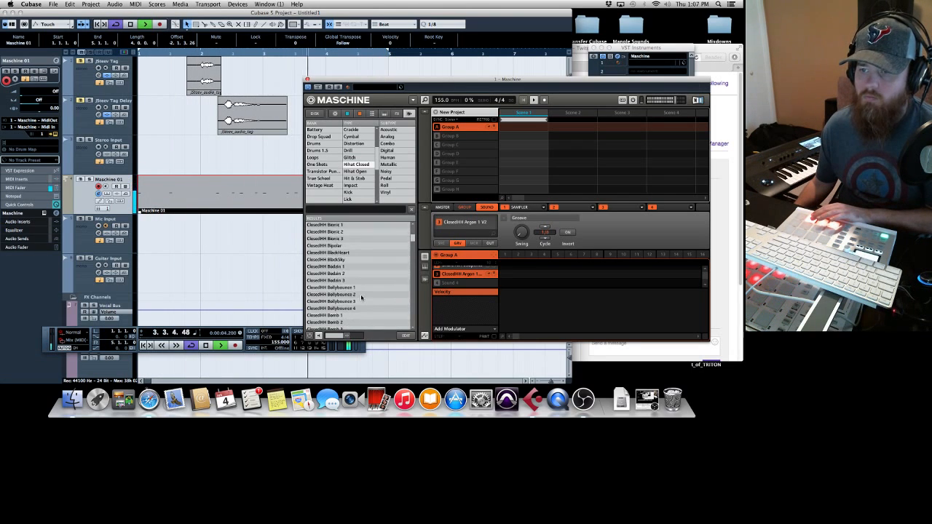
click(361, 296)
scroll(361, 295, down, 5)
scroll(360, 272, up, 4)
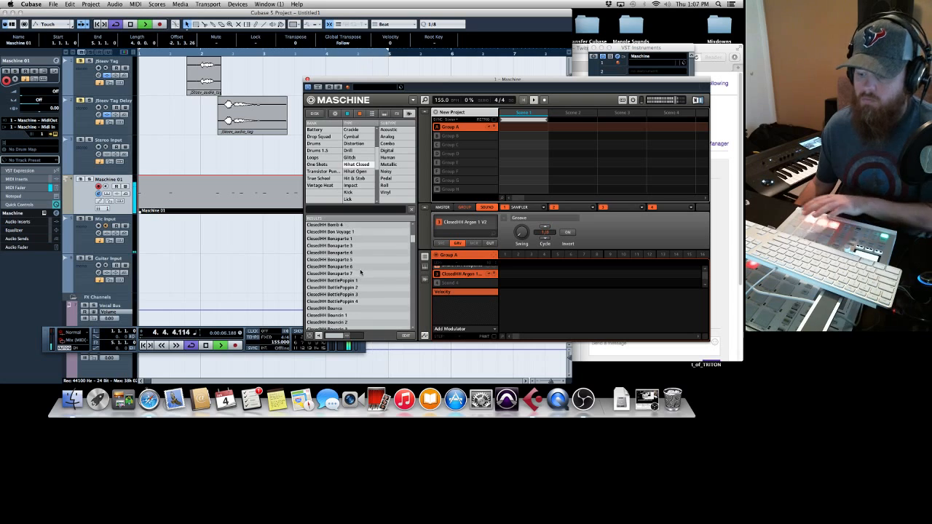
double_click(361, 273)
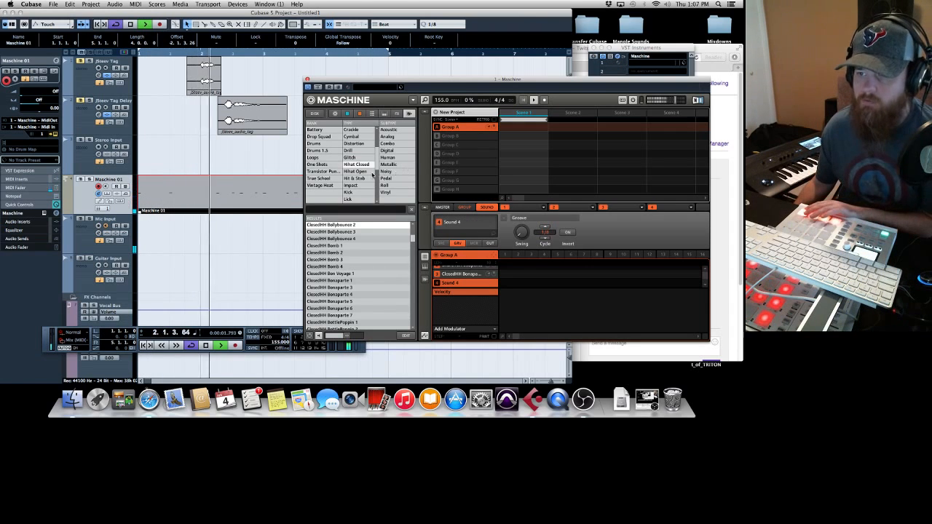
Step: Filter the sample browser to Hihat Open, audition the 808 open hi-hats and load OpenHH 808 1 into Sound 4
click(368, 173)
click(343, 279)
scroll(354, 246, down, 2)
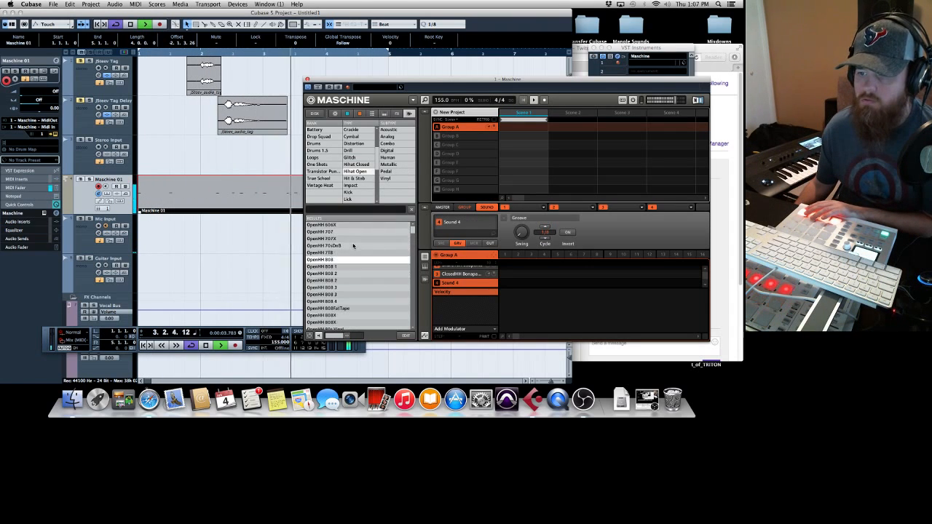
click(352, 268)
scroll(355, 267, down, 2)
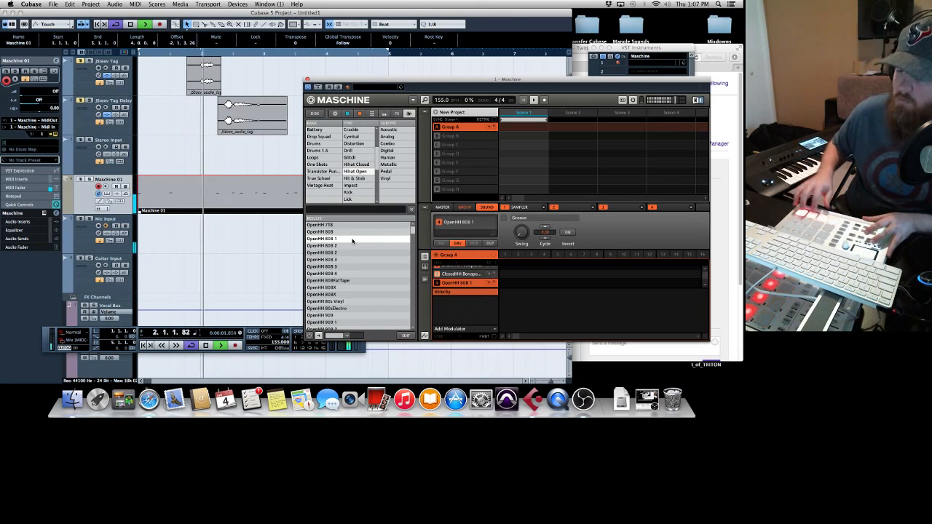
double_click(353, 241)
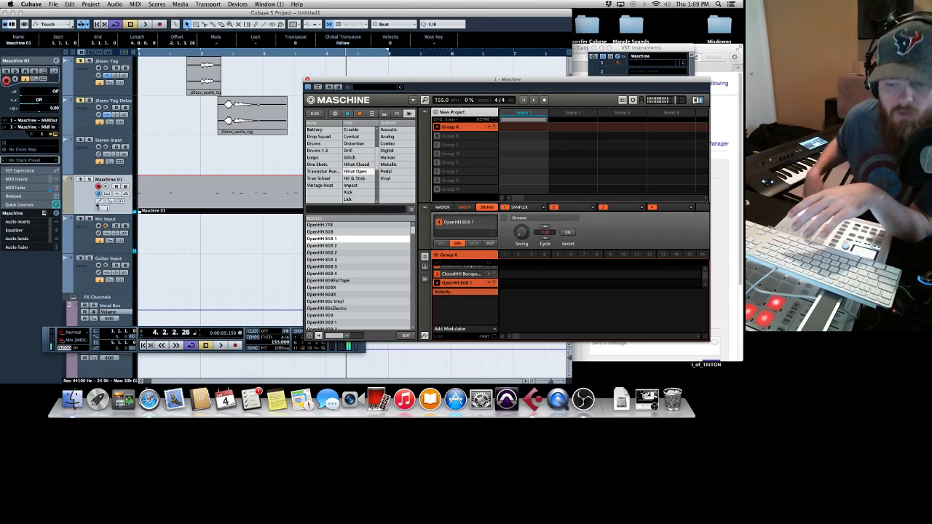
Step: Duplicate the Maschine 01 track as an empty track named highhat and record a four-bar hi-hat pattern on it
right_click(91, 203)
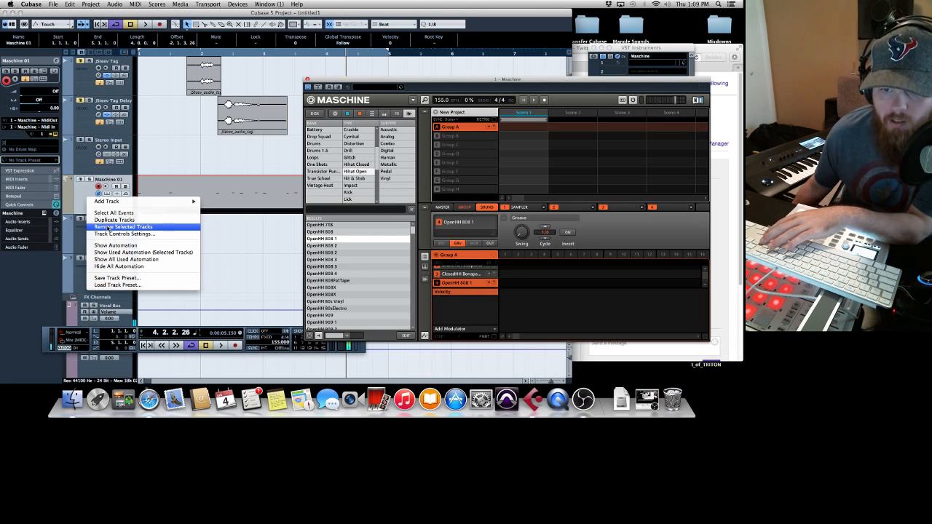
click(109, 219)
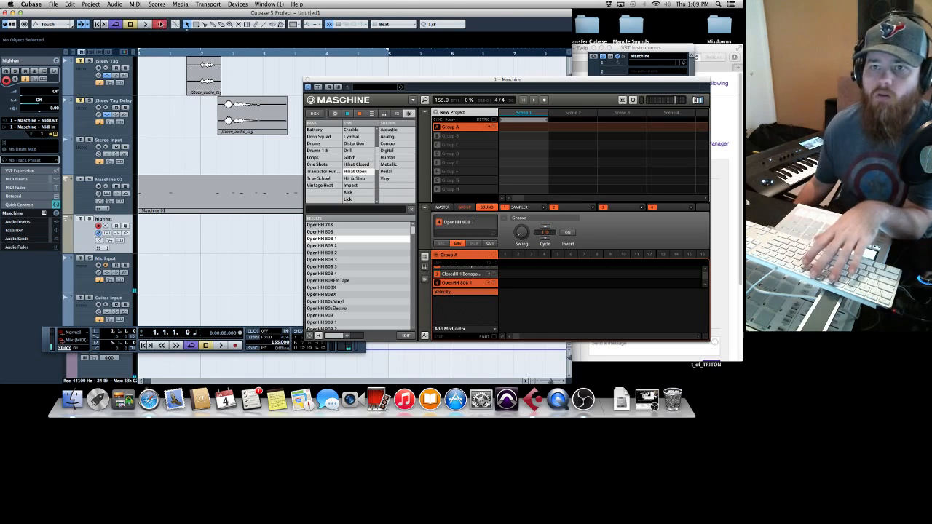
click(160, 25)
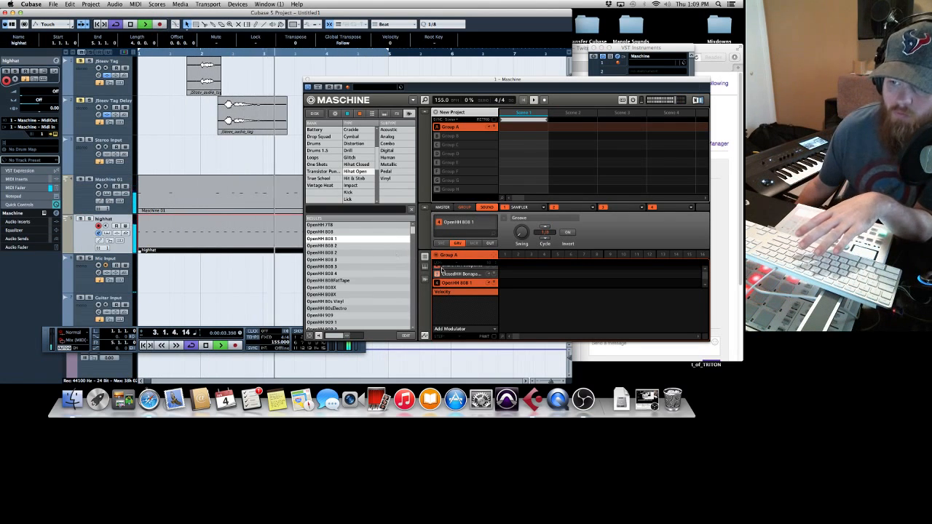
click(487, 285)
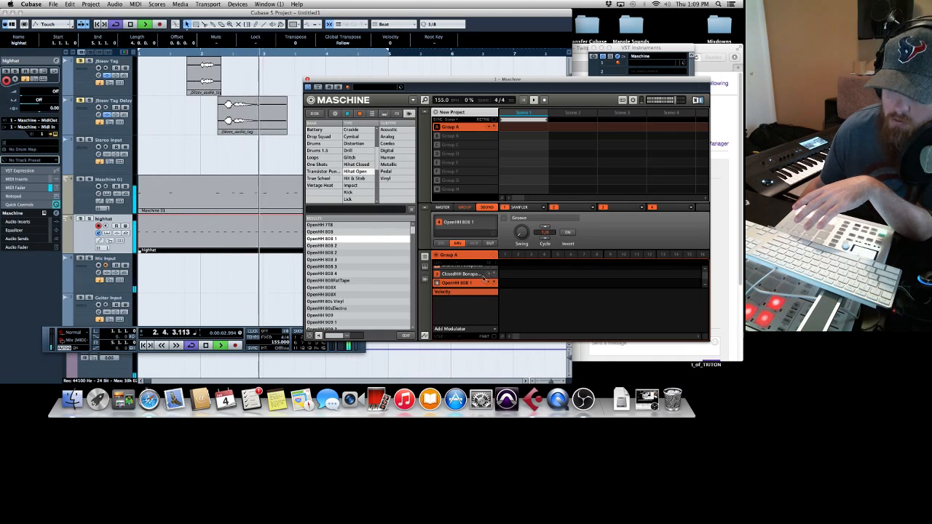
Step: Filter the sample browser to the Cymbal type and Crash subtype to find a crash for Sound 13
scroll(470, 278, up, 2)
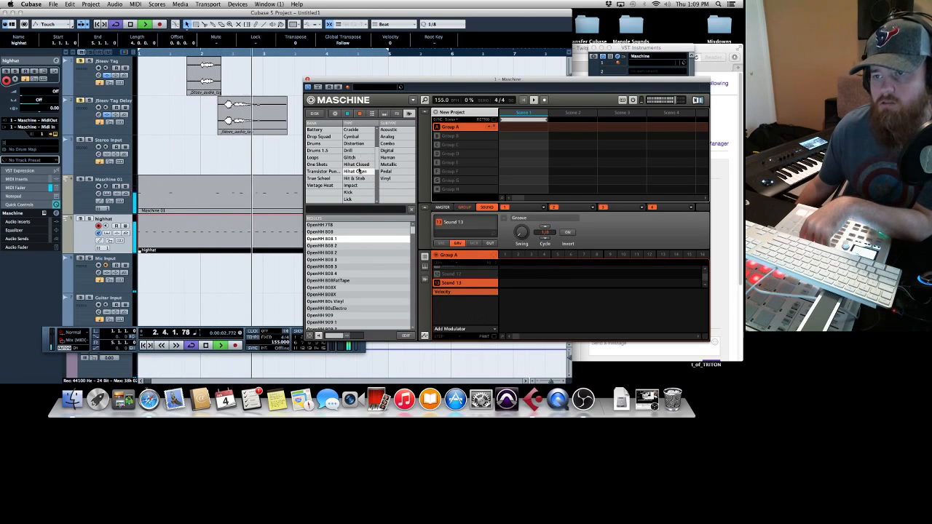
scroll(359, 170, down, 2)
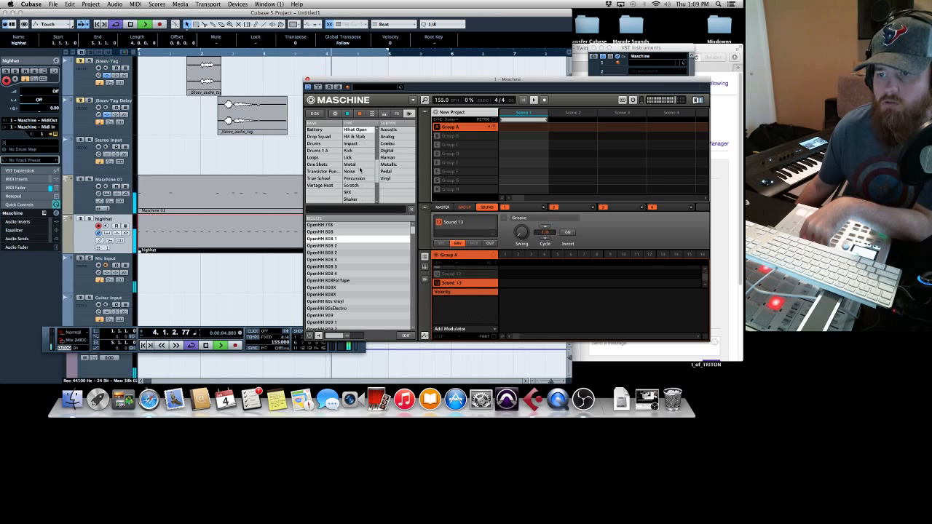
scroll(359, 169, down, 5)
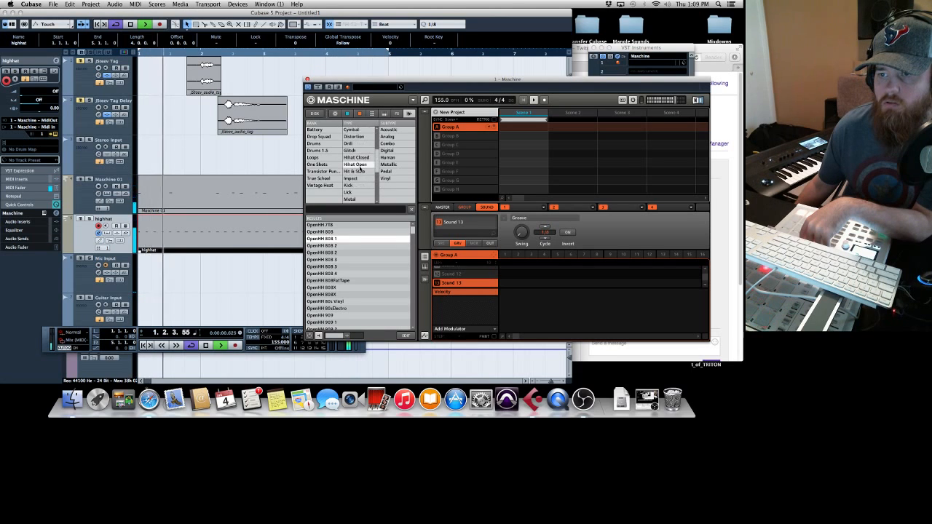
click(354, 130)
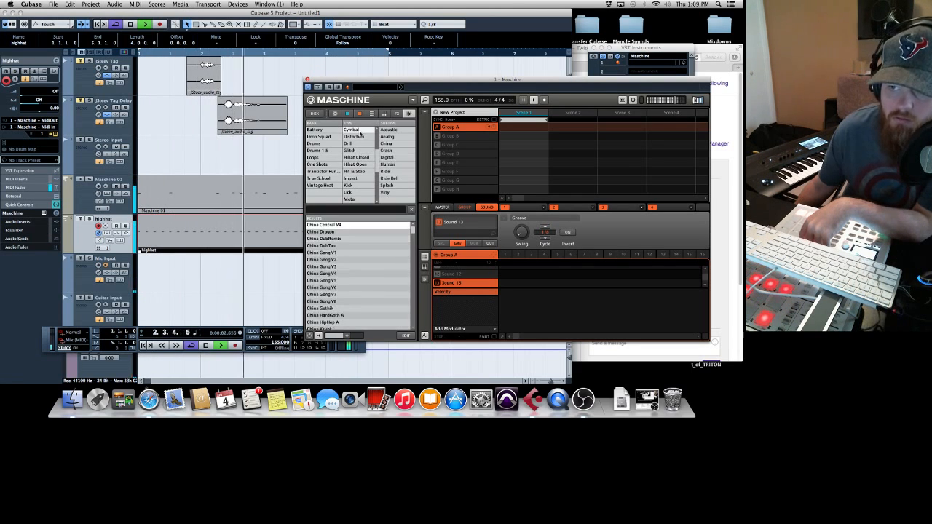
click(388, 151)
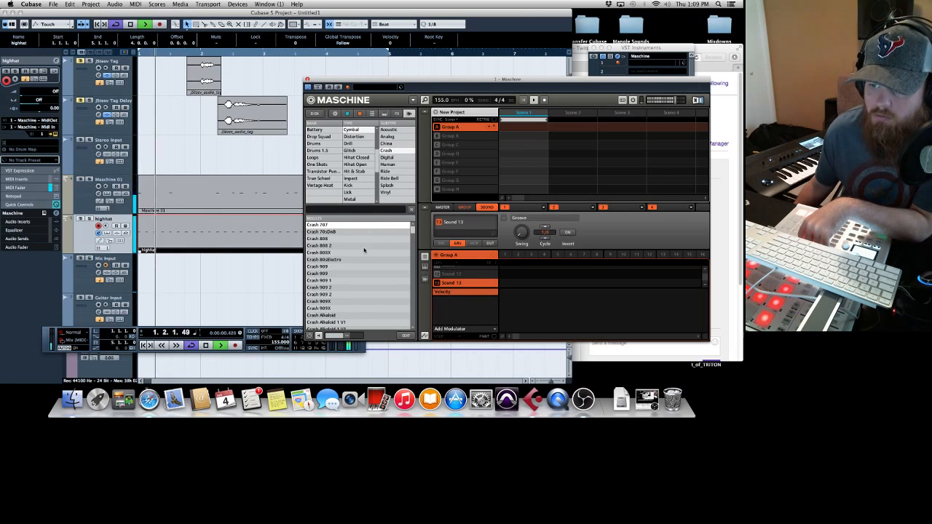
scroll(364, 251, down, 10)
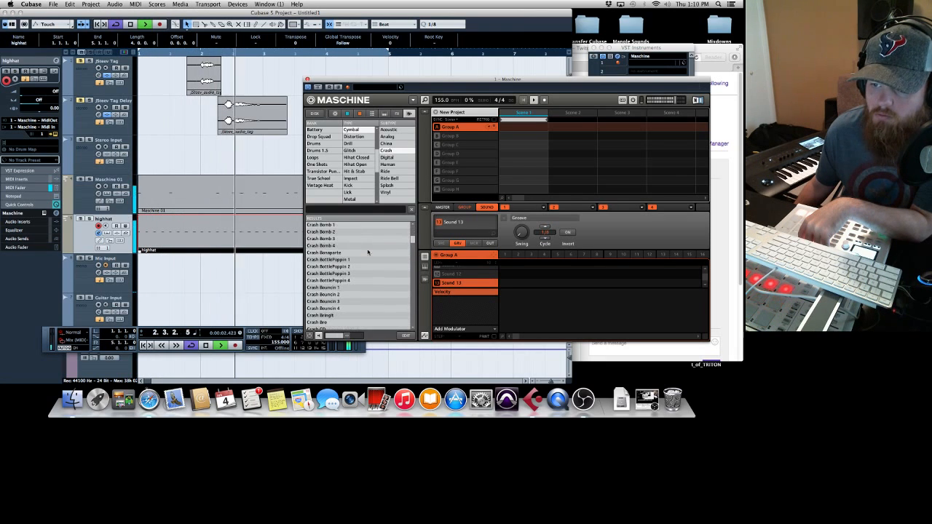
Step: Audition the crash samples from Crash Bonaparte through Crash DeeEmTee 2 over the loop
click(368, 252)
scroll(368, 252, down, 2)
click(368, 252)
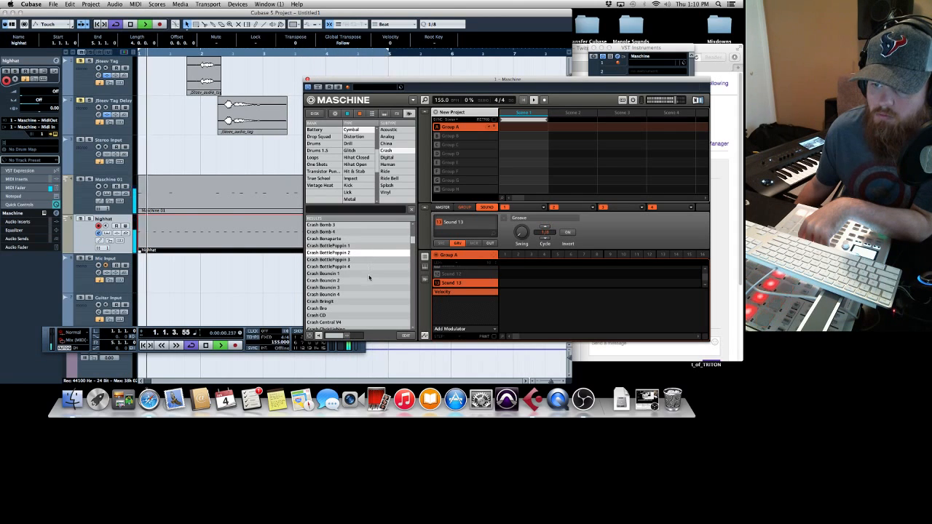
click(370, 273)
scroll(371, 274, down, 3)
click(372, 274)
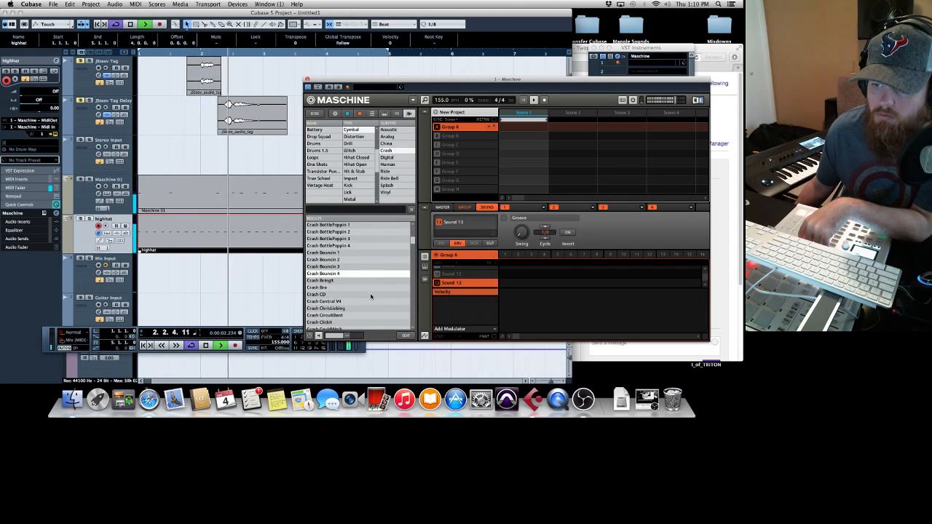
click(370, 295)
scroll(370, 295, down, 8)
click(371, 294)
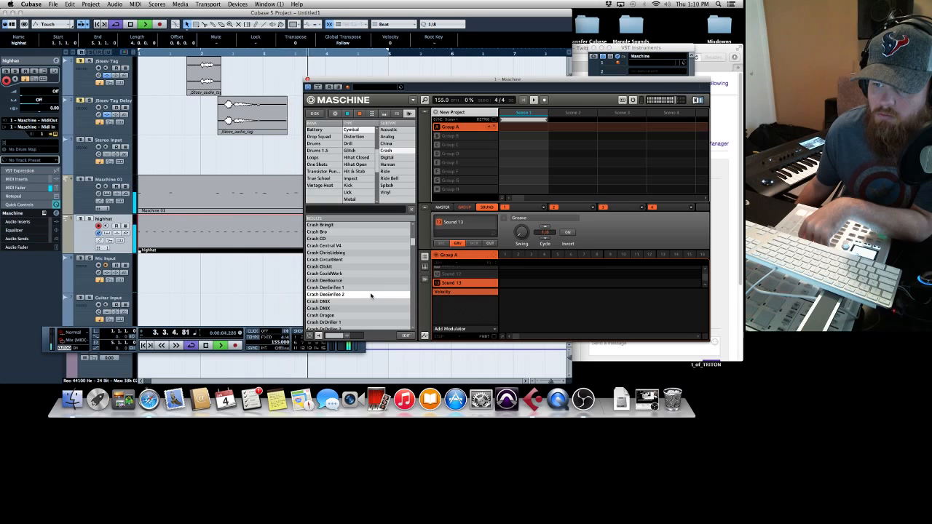
Step: Audition the DMX, DrDriller and DubLove crash samples over the loop
click(363, 303)
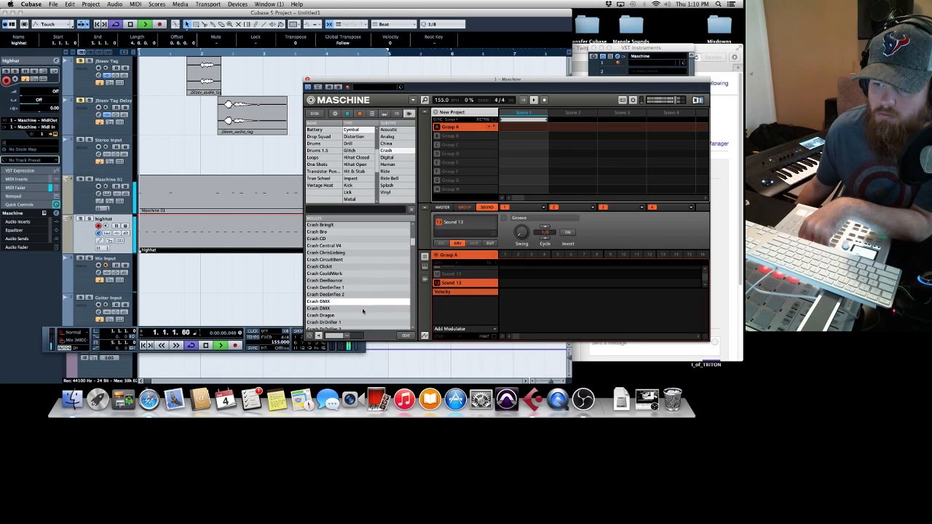
click(363, 309)
scroll(363, 306, down, 8)
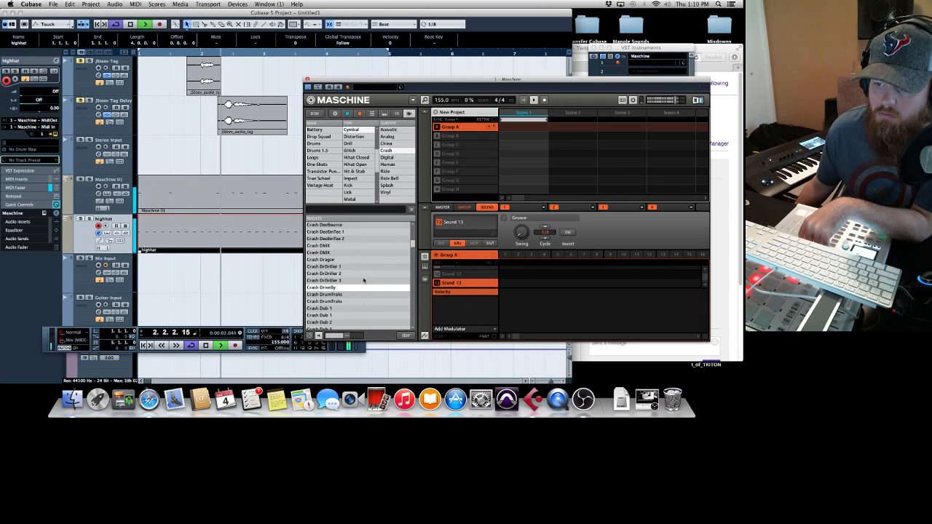
click(363, 274)
click(364, 266)
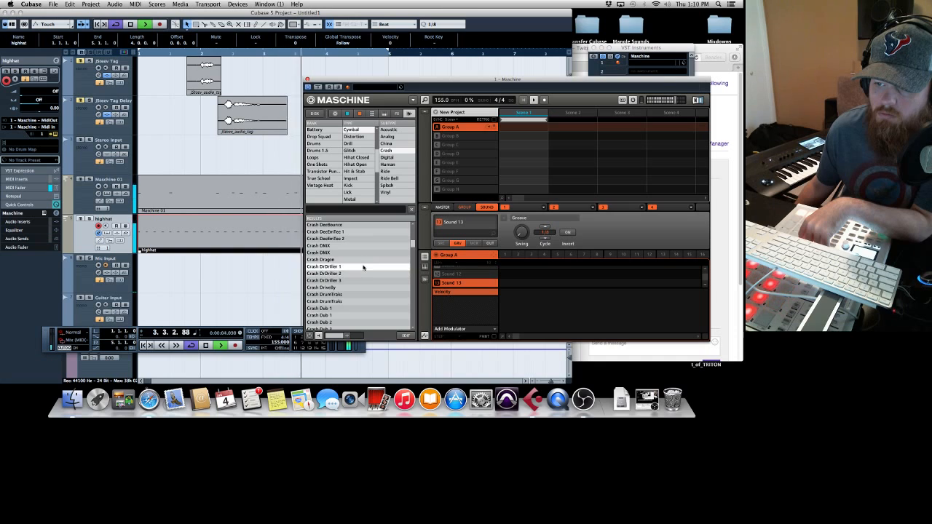
click(363, 282)
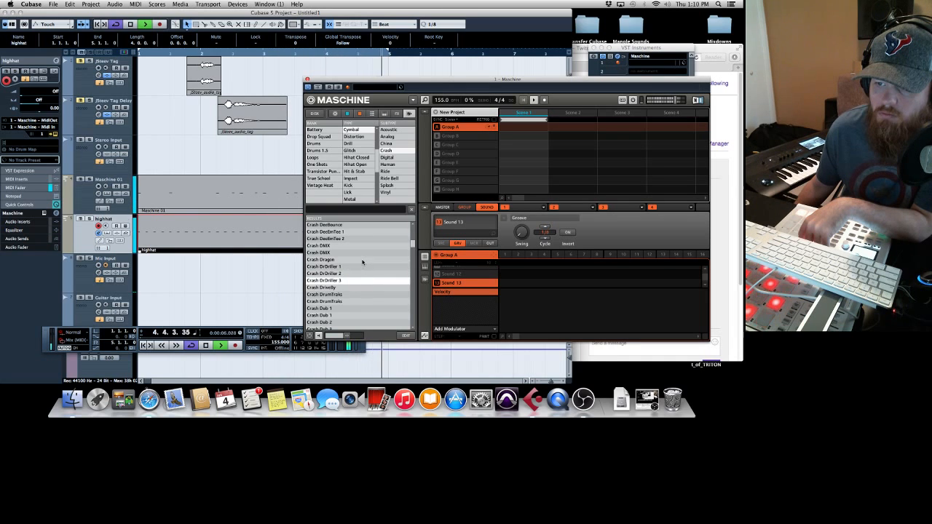
click(363, 261)
scroll(362, 262, down, 4)
click(363, 280)
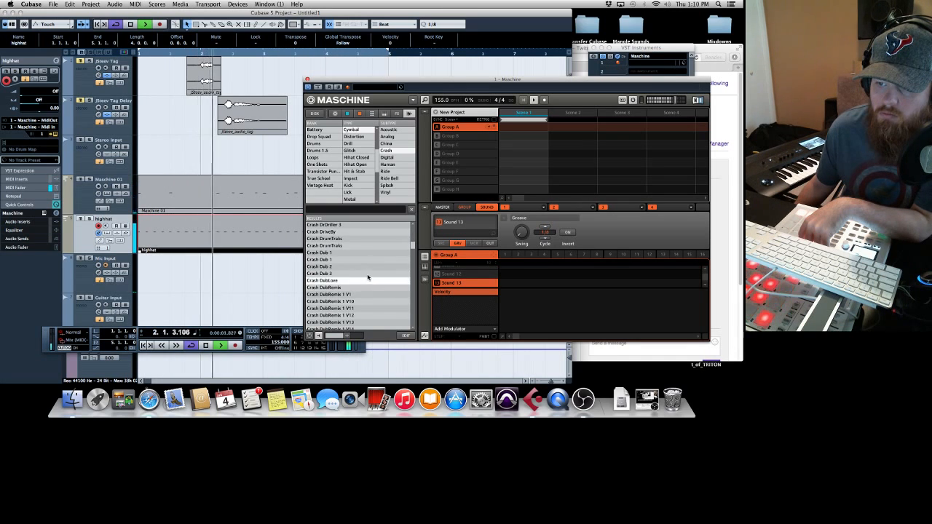
scroll(370, 248, down, 1)
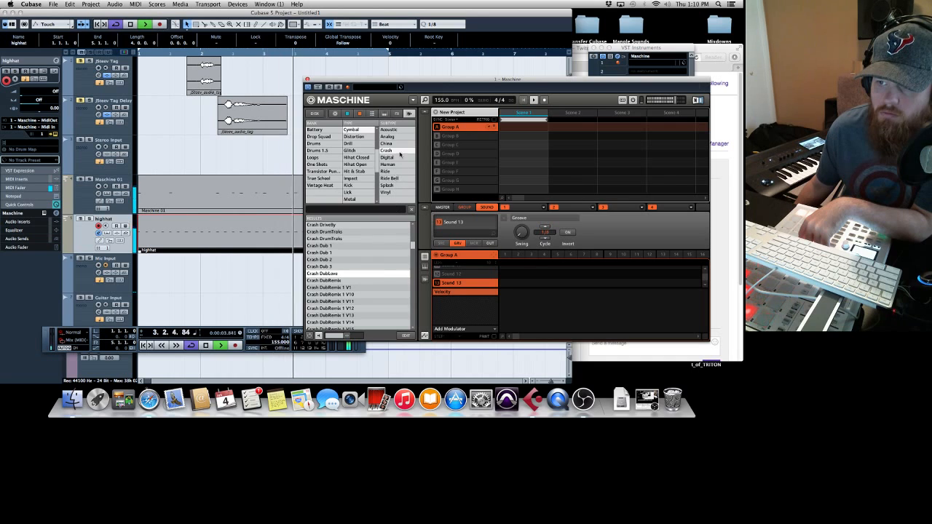
Step: Filter the cymbal samples to the combined Acoustic and Crash subtypes
click(397, 131)
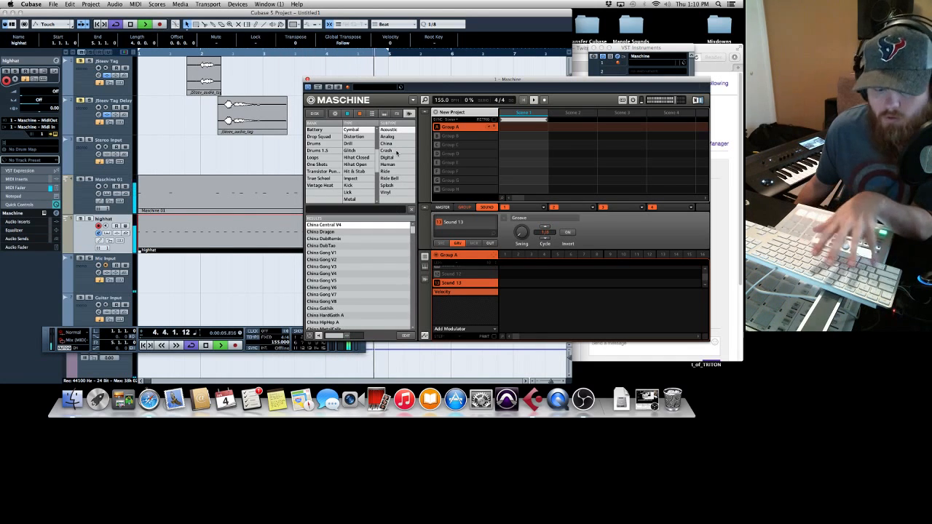
click(395, 151)
click(395, 151)
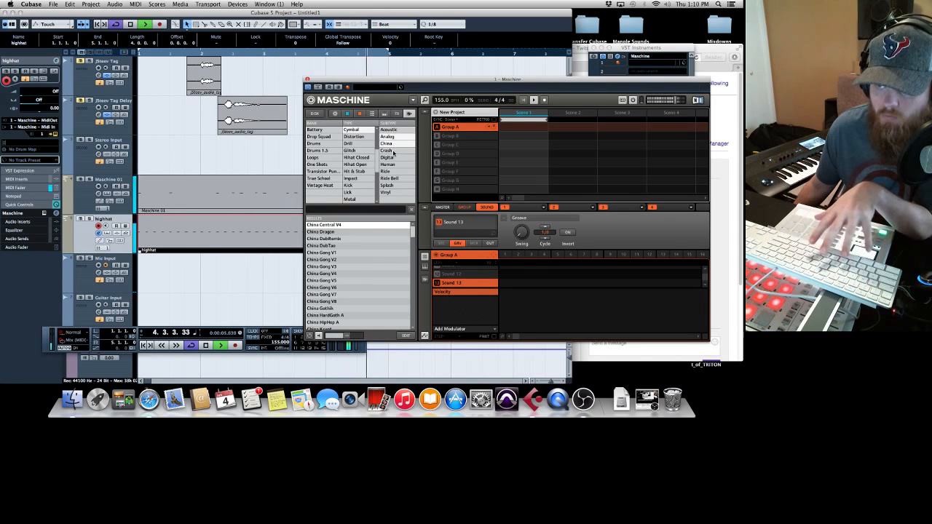
key(Down)
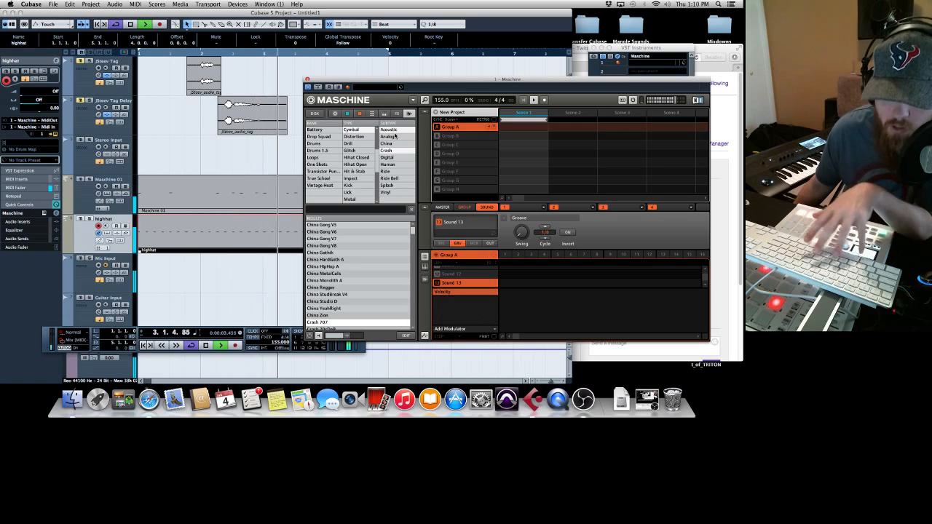
Step: Audition crashes between Crash 808 and Crash CD, and load Crash Bro into Sound 13
scroll(356, 258, down, 3)
click(356, 258)
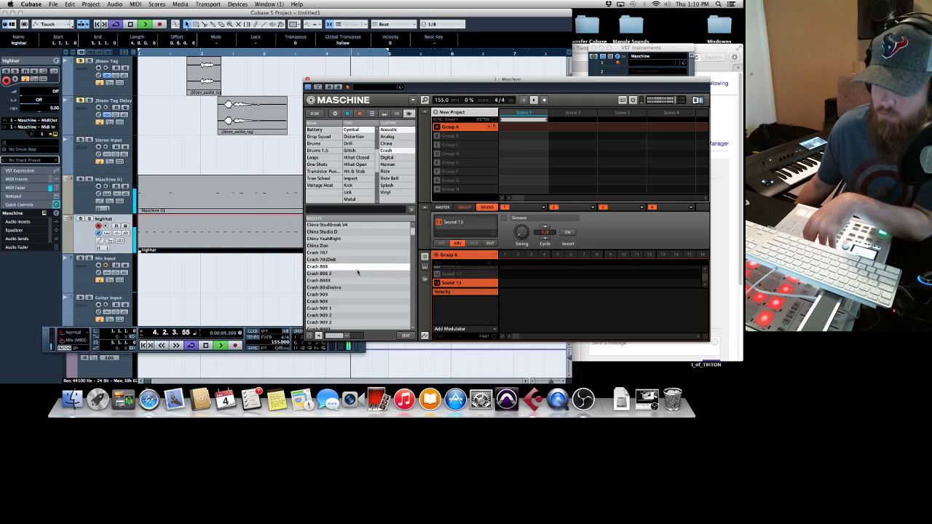
scroll(358, 273, down, 10)
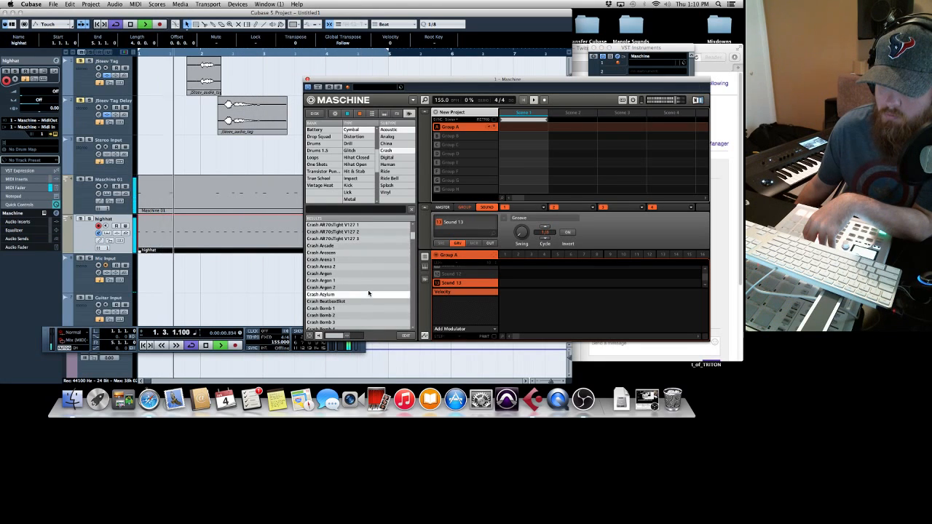
scroll(368, 292, down, 3)
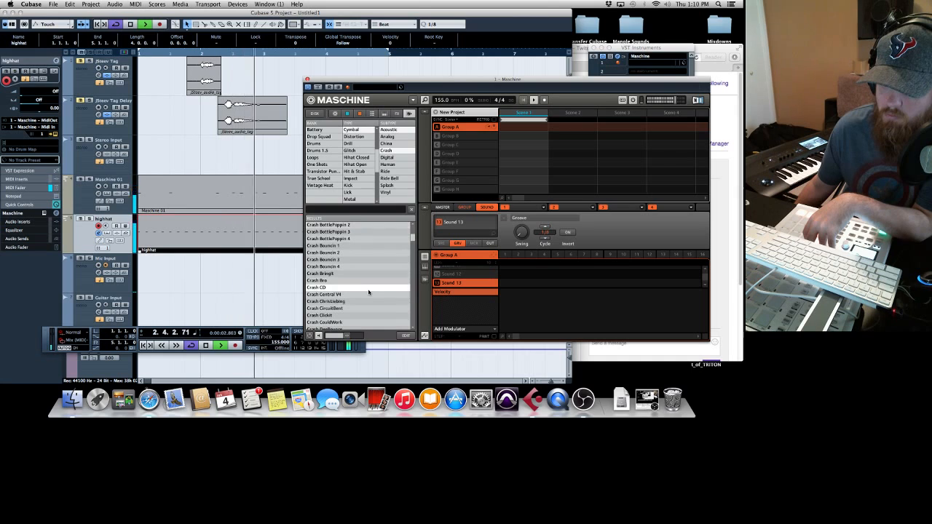
click(368, 281)
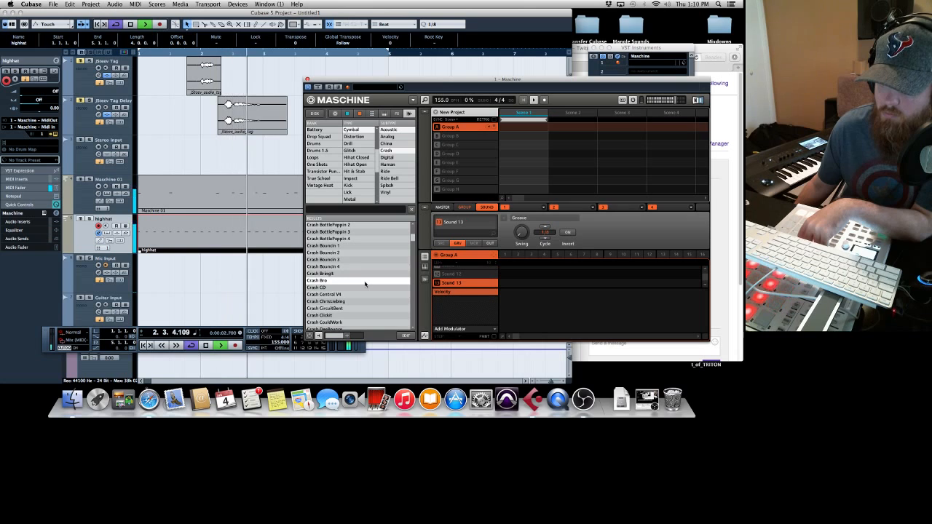
click(366, 286)
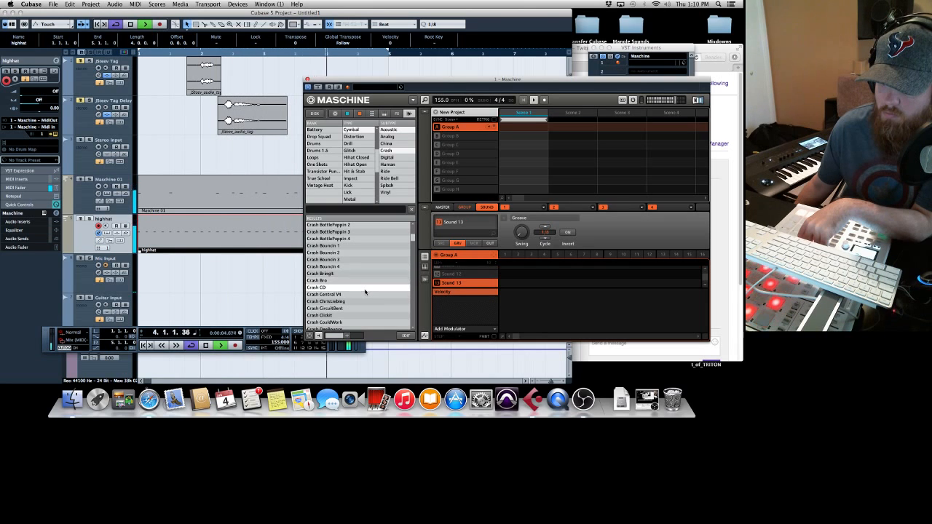
click(366, 280)
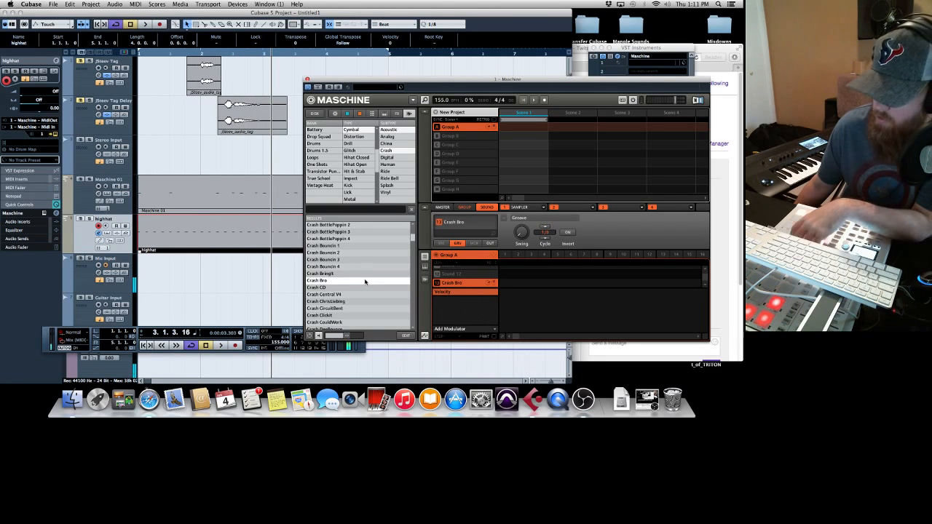
Step: Load Crash CD into Sound 14 and play the Cubase loop from the start
click(366, 287)
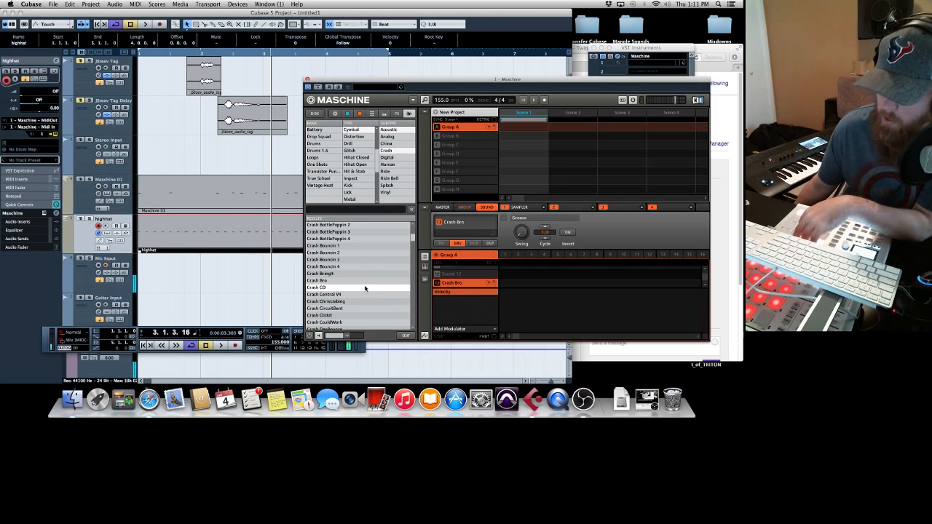
double_click(364, 286)
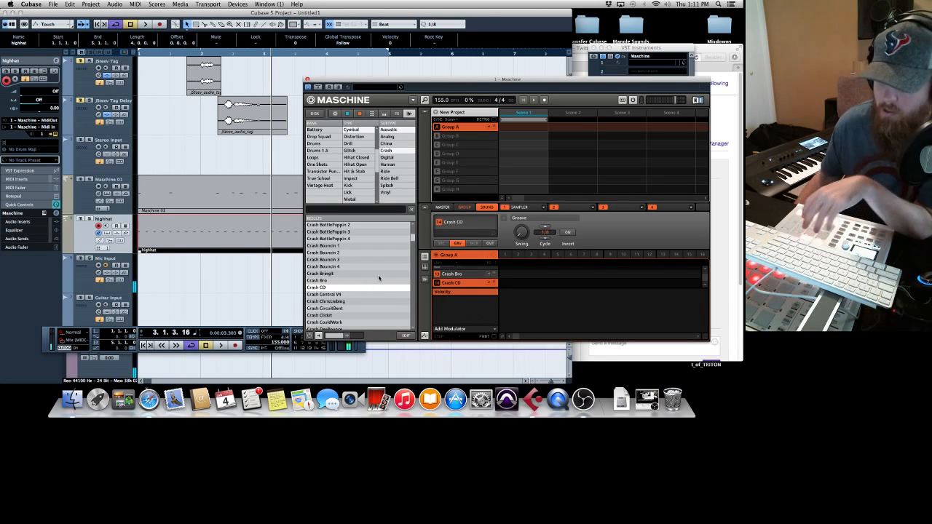
key(period)
key(space)
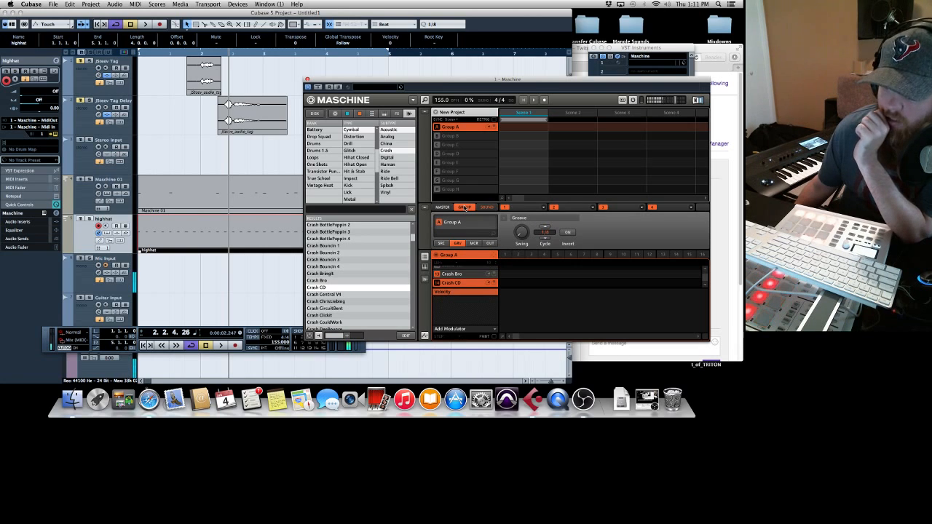
Step: Examine the groove settings at master, group and sound level, and the pattern, keyboard and sampling views of Group A
click(443, 208)
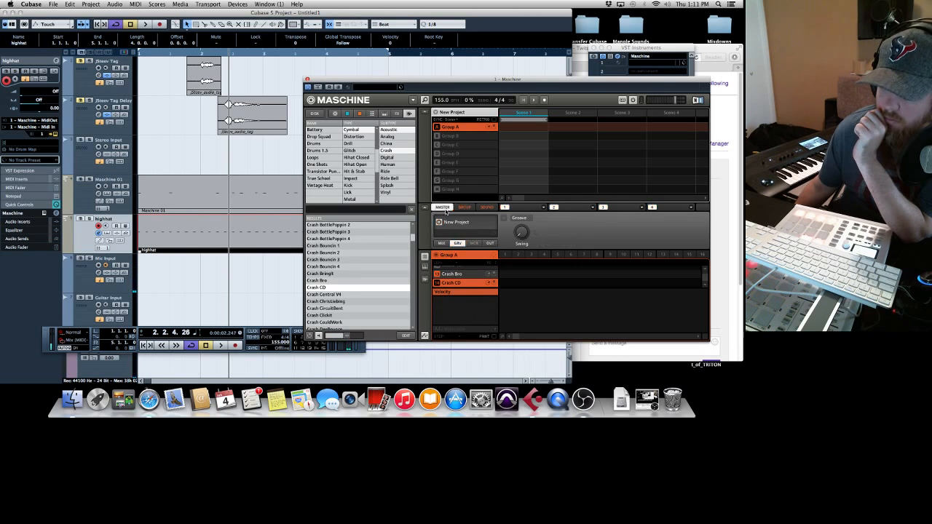
click(486, 208)
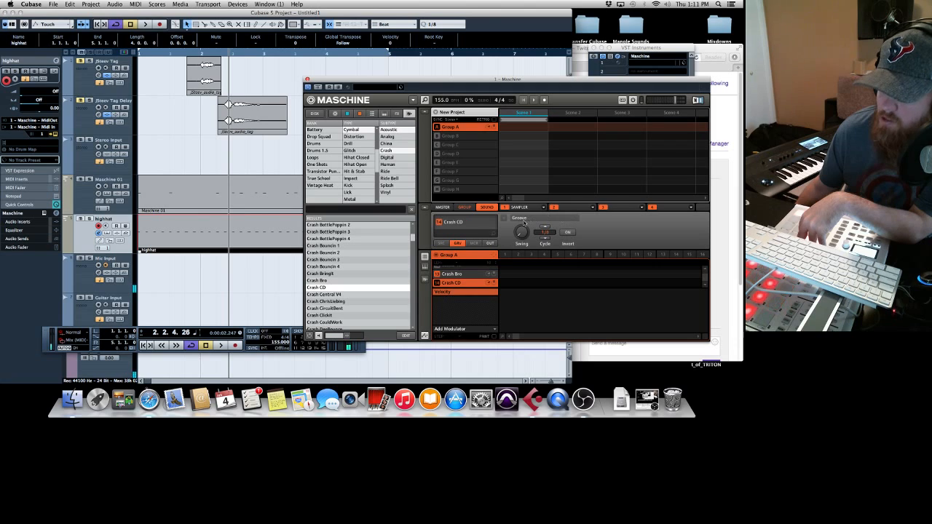
double_click(468, 284)
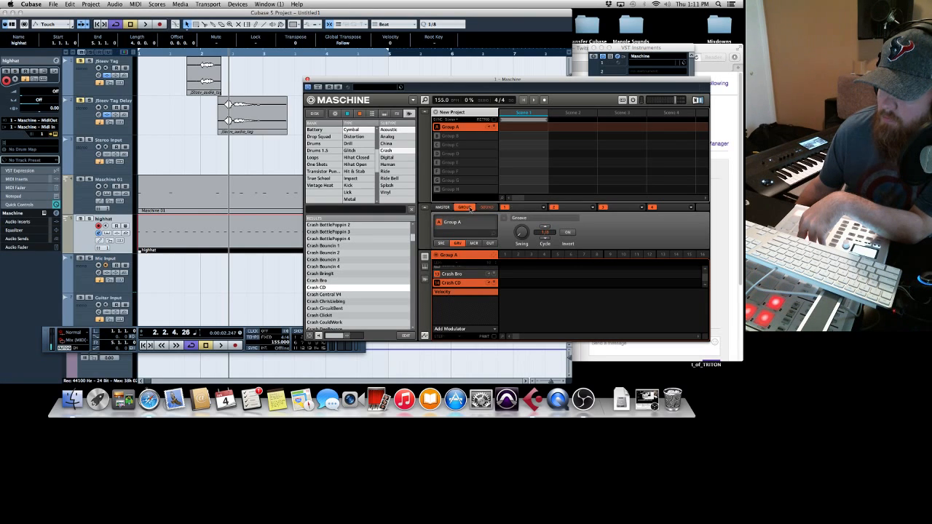
click(444, 207)
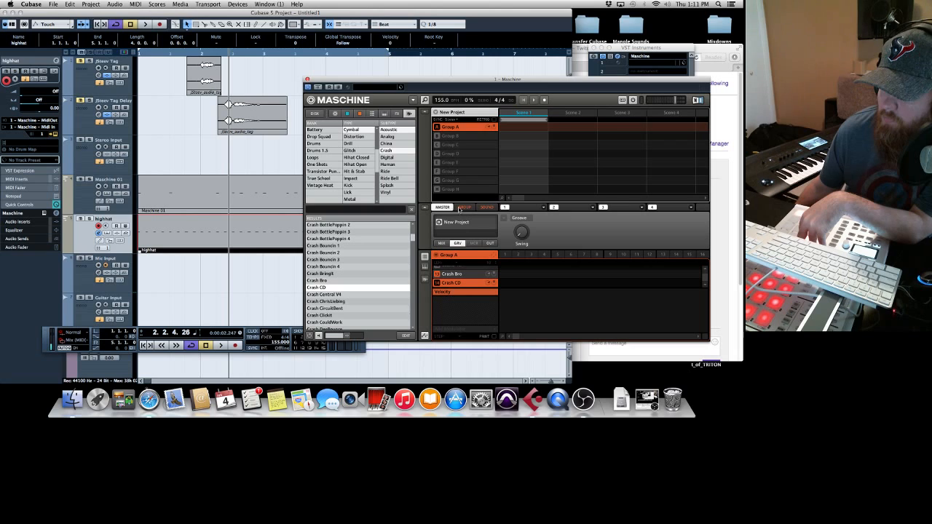
click(463, 207)
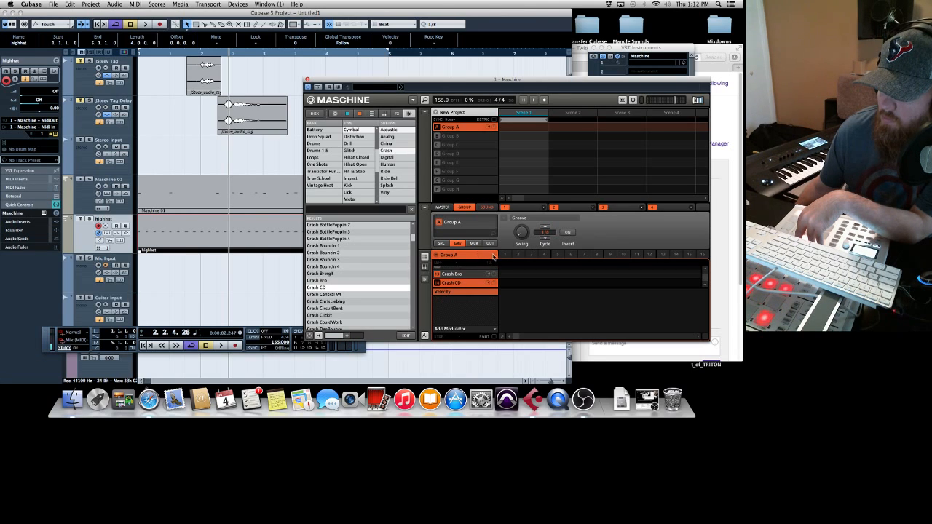
click(424, 268)
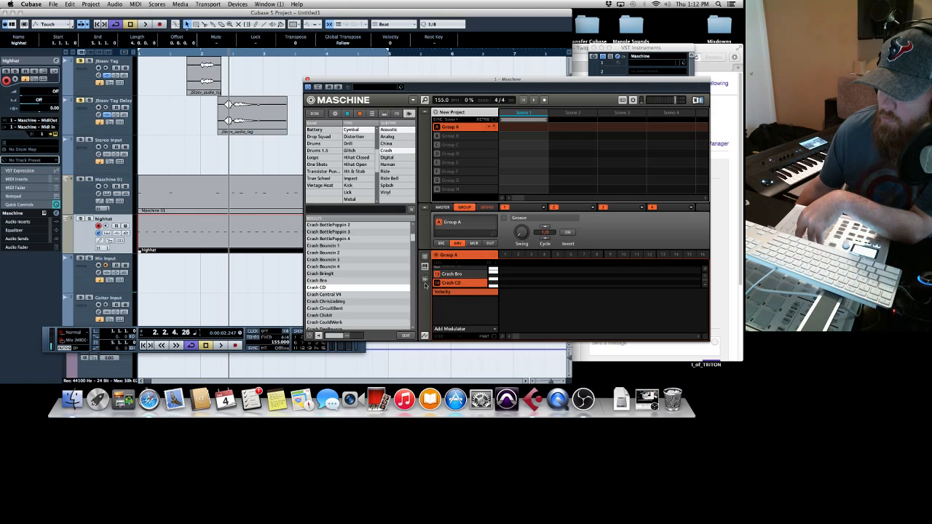
click(425, 278)
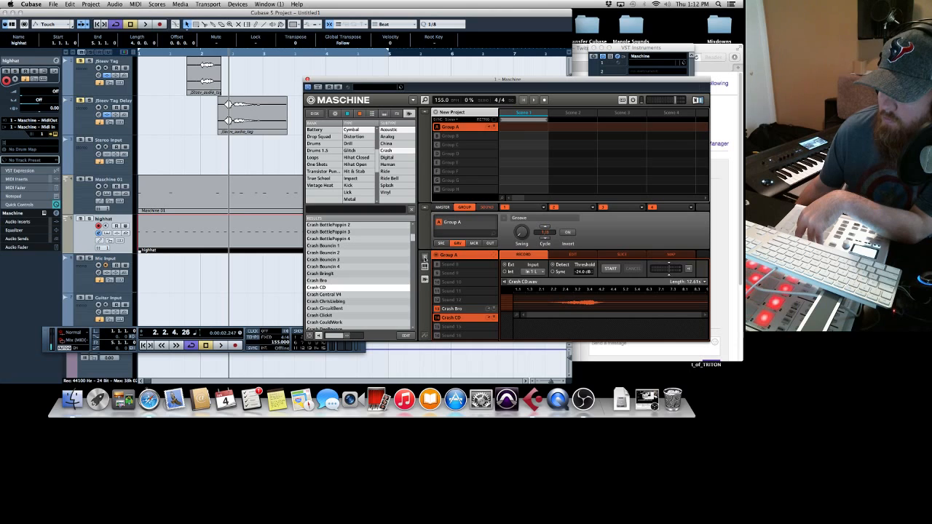
click(425, 258)
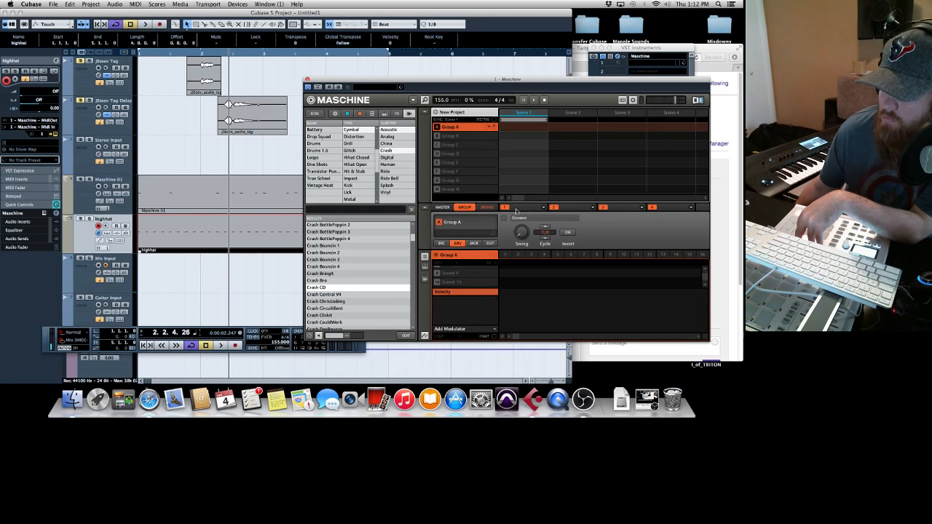
Step: Examine the plug-in module slots at master, group and sound level in Maschine
click(442, 207)
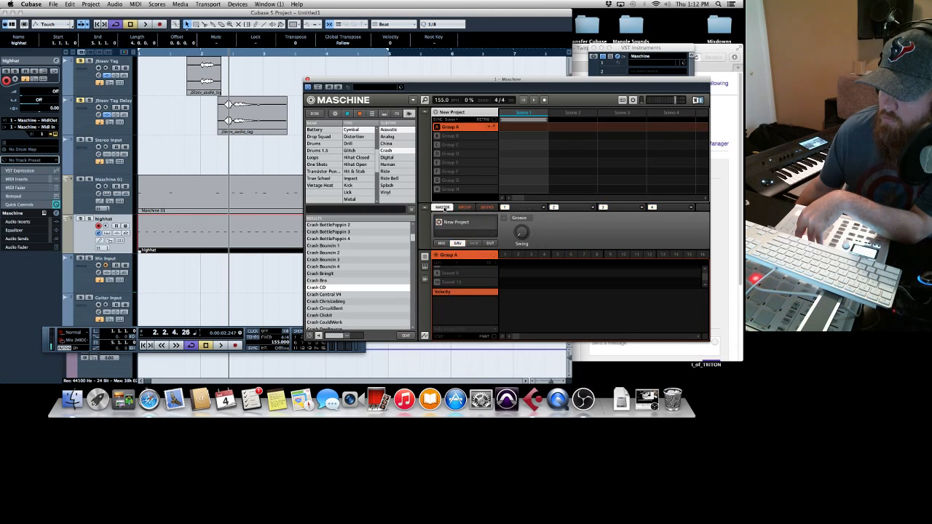
click(533, 209)
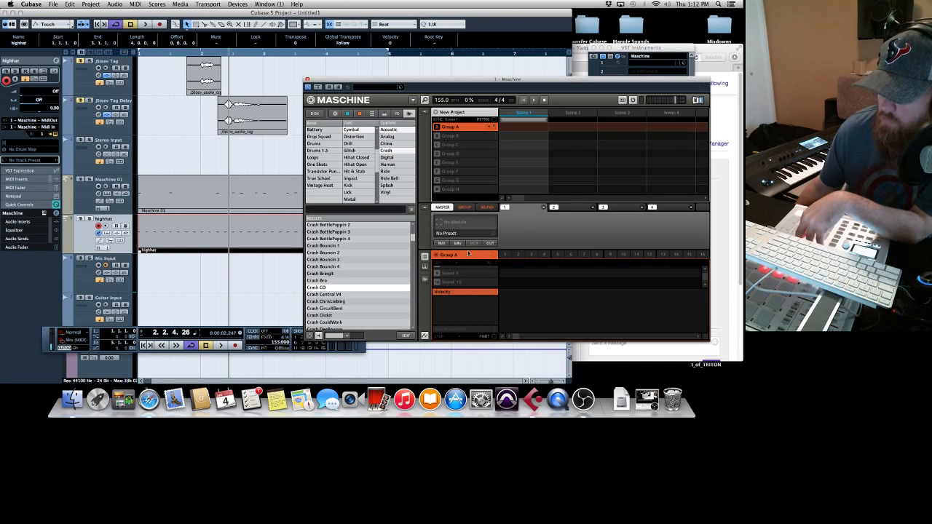
click(471, 209)
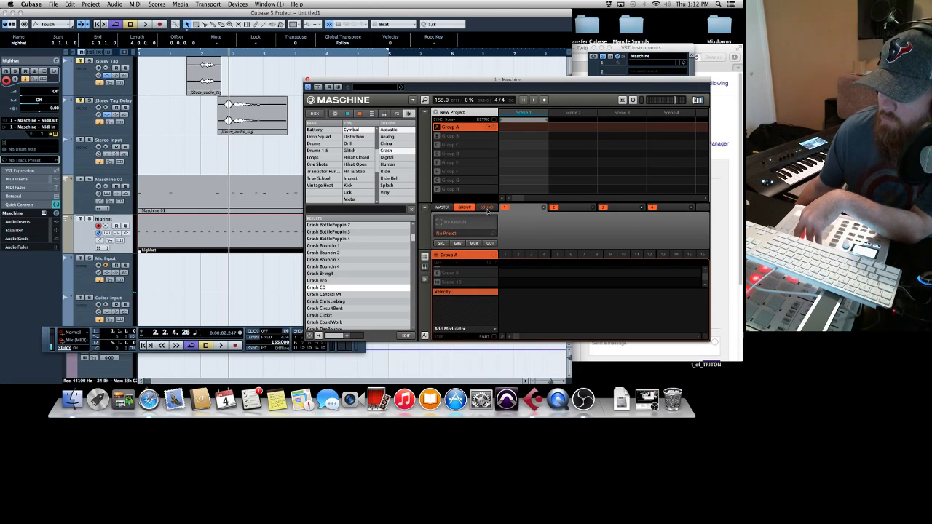
click(487, 207)
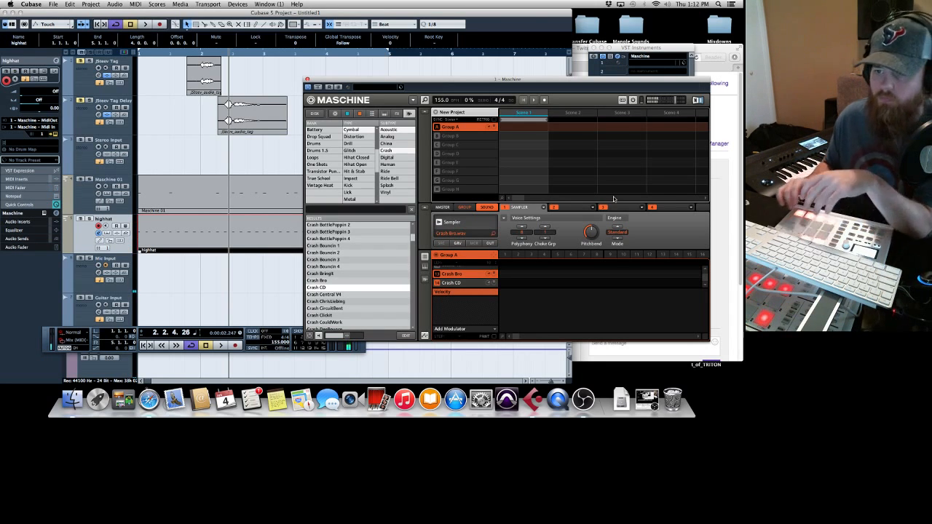
Step: Play the Cubase loop from the start and close the Maschine window
key(.)
key(space)
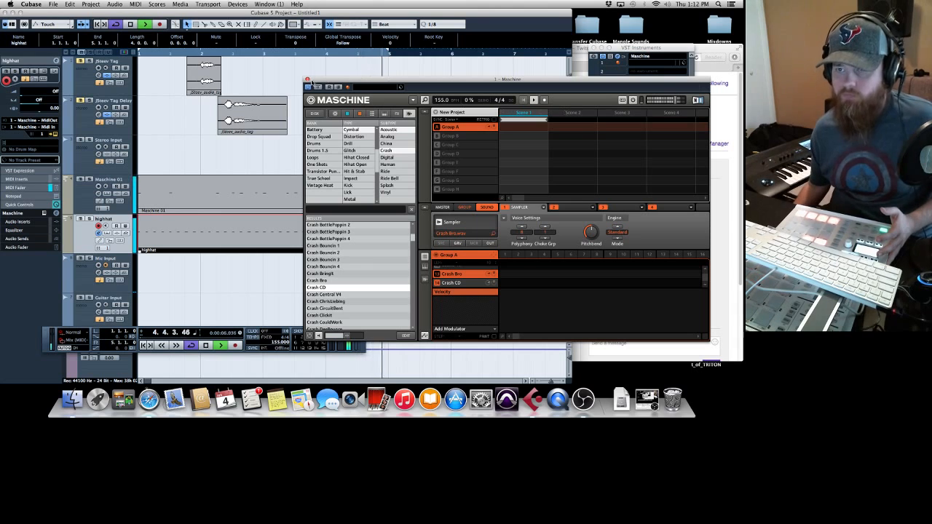
click(307, 78)
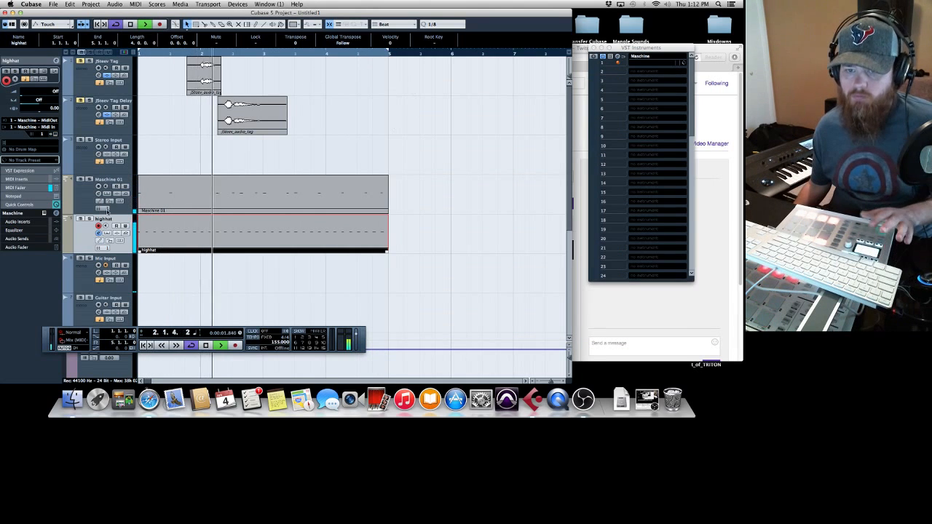
Step: Duplicate the highhat track and rename the copy as crash
right_click(89, 233)
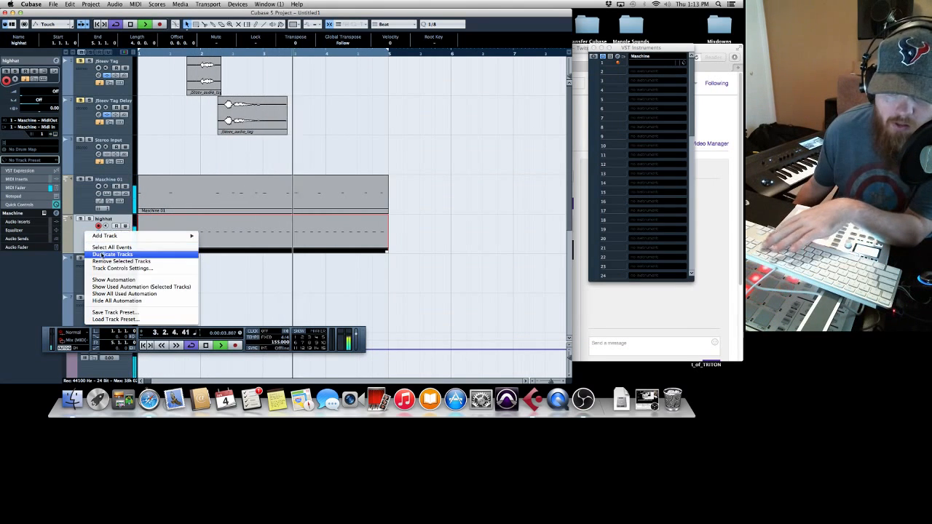
click(111, 254)
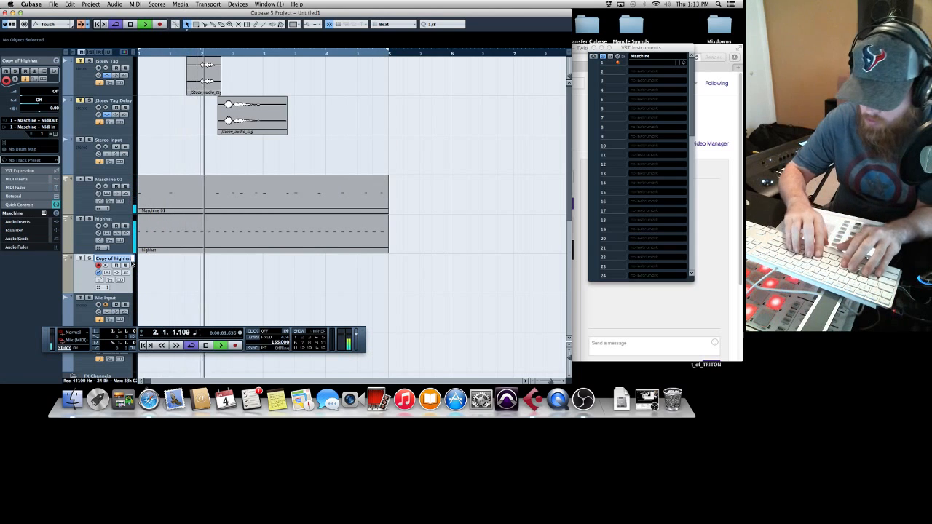
double_click(113, 258)
text(crash)
key(Return)
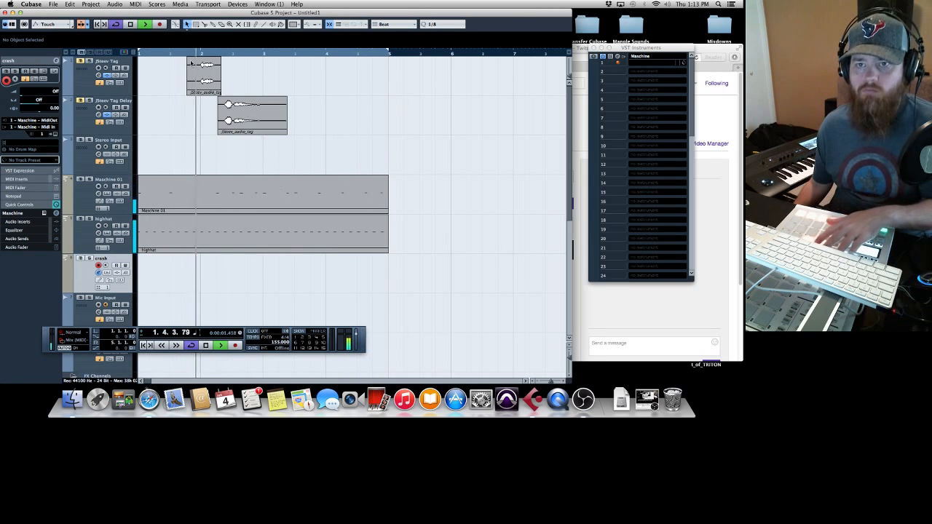
Step: Record crash hits over the loop on the crash track and align the first note with the start of bar 1 in the Key Editor
click(160, 24)
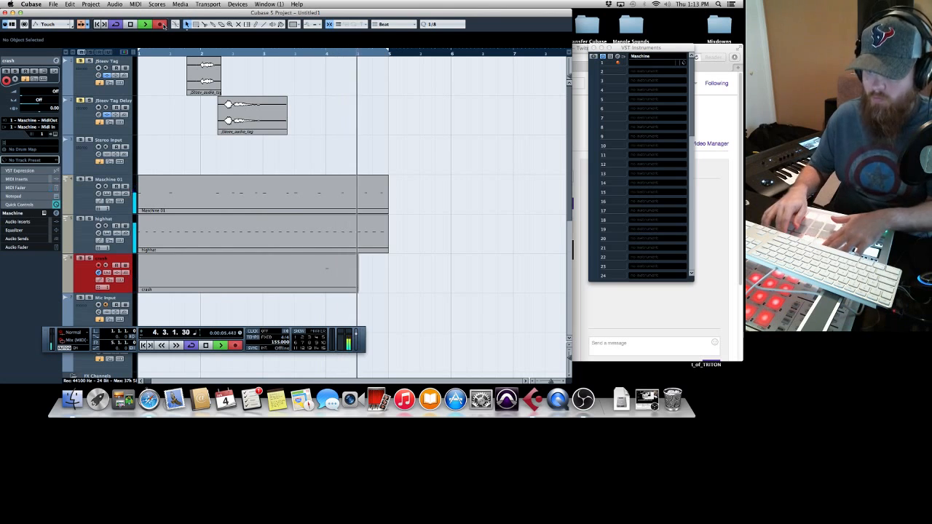
key(space)
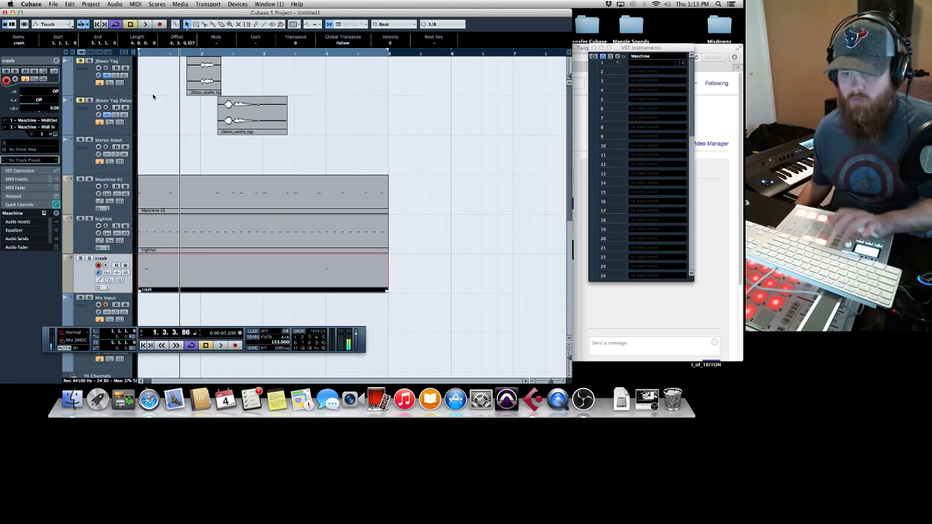
scroll(413, 231, down, 2)
double_click(324, 207)
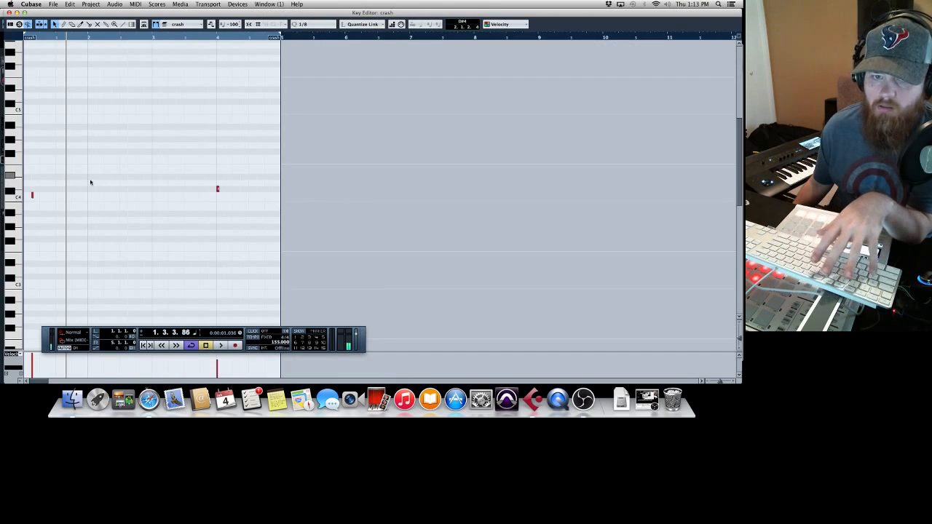
drag(90, 182, 26, 195)
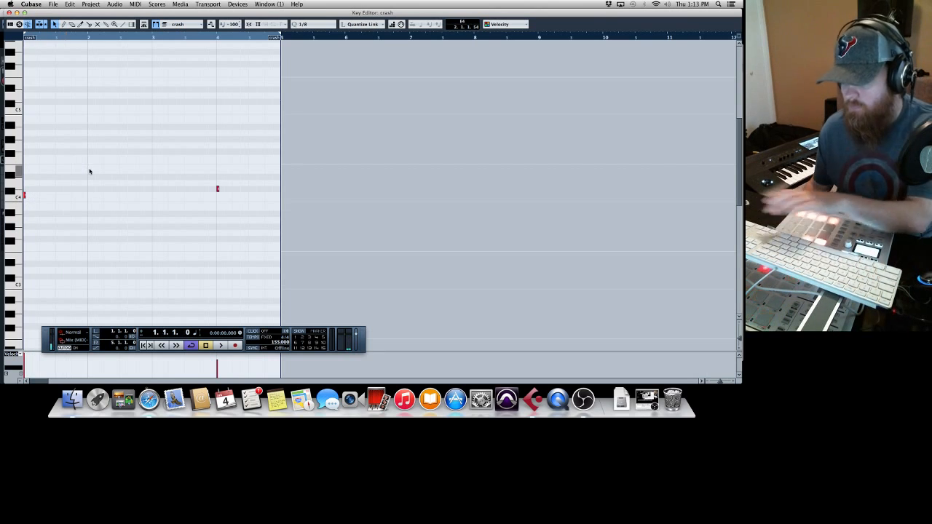
key(space)
click(10, 12)
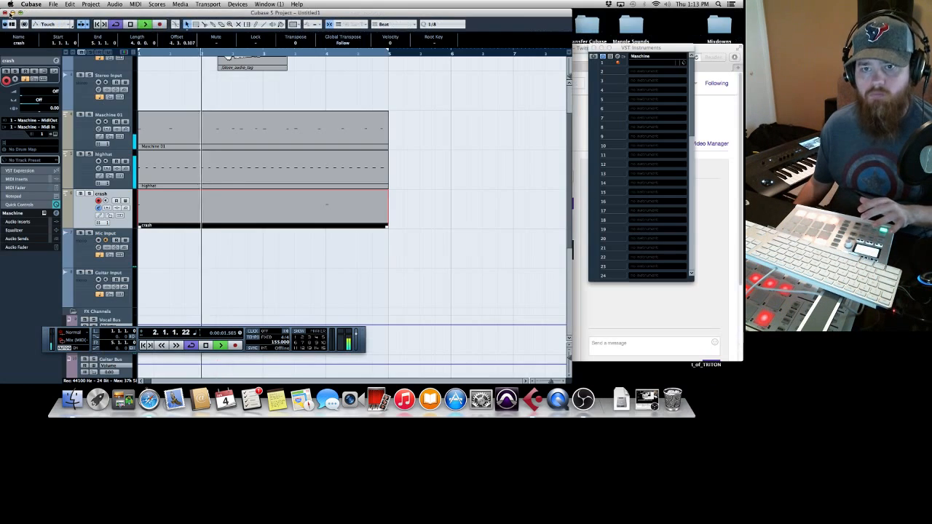
click(45, 214)
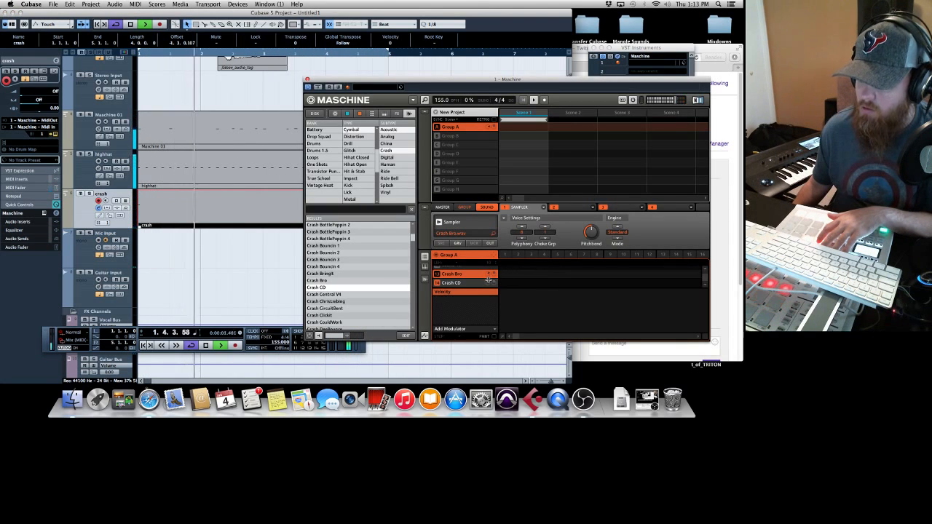
click(306, 82)
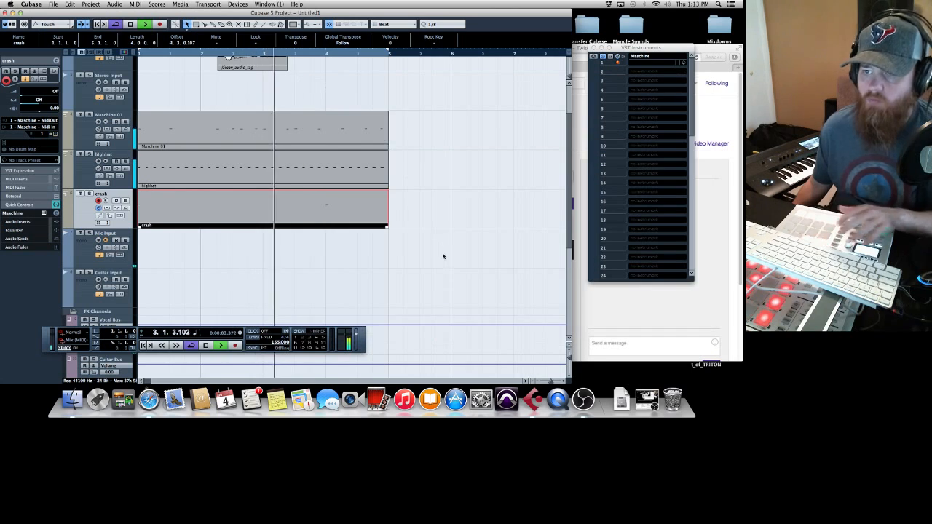
Step: Duplicate the Maschine 01, highhat and crash parts to start at bar 5, and extend the loop to bar 9
drag(441, 255, 149, 127)
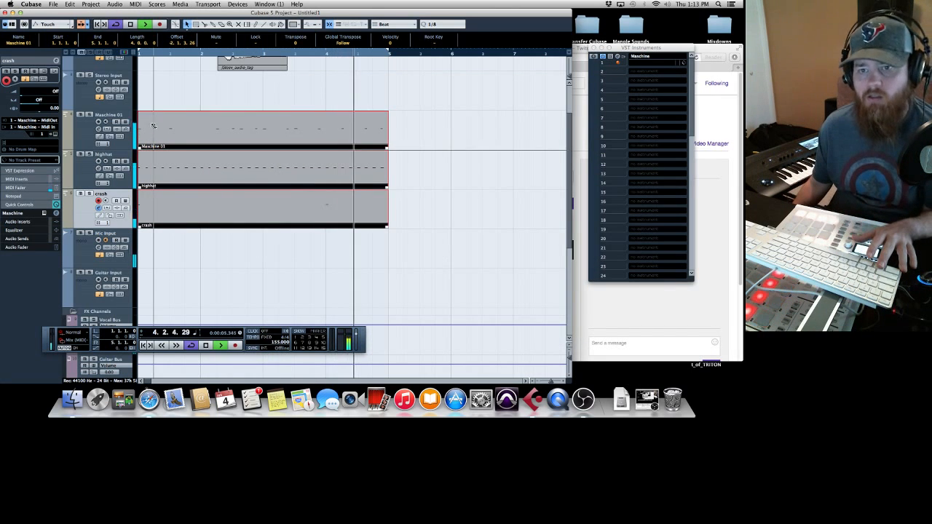
key(super+d)
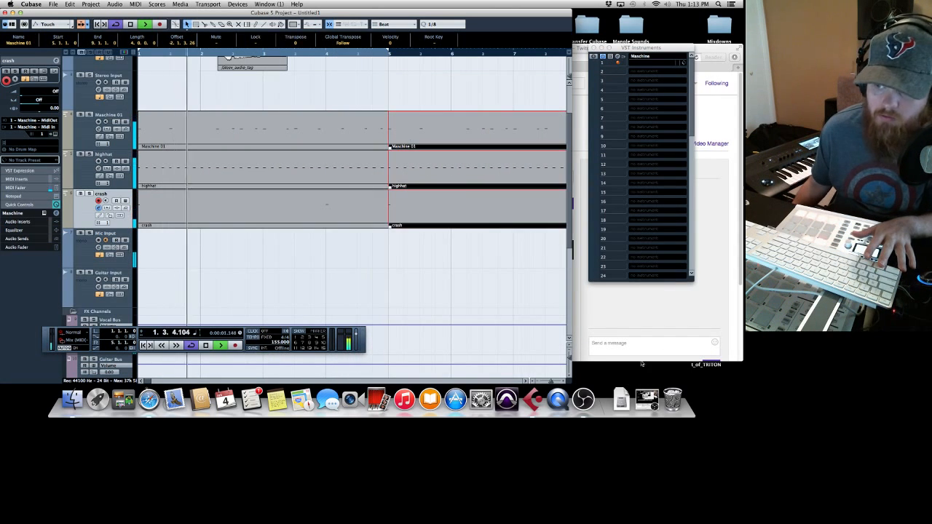
click(536, 382)
click(536, 381)
click(536, 381)
click(536, 382)
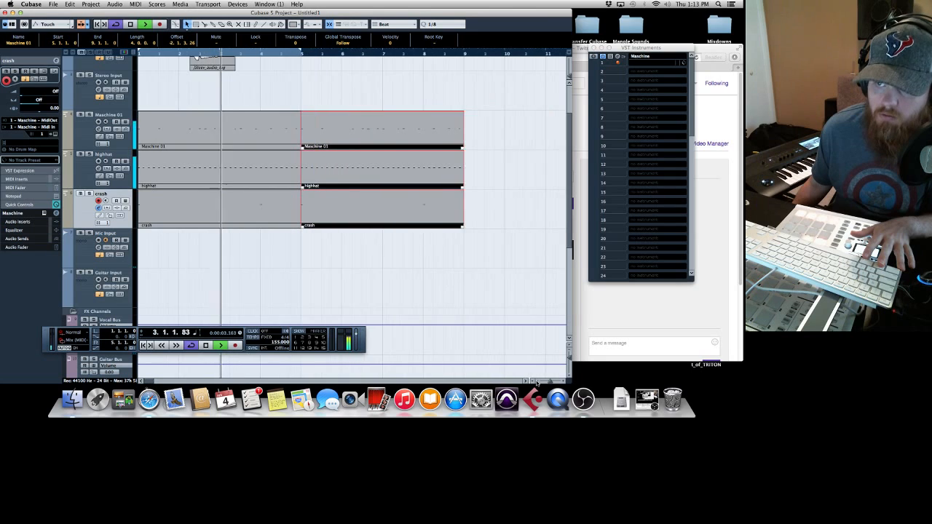
click(536, 382)
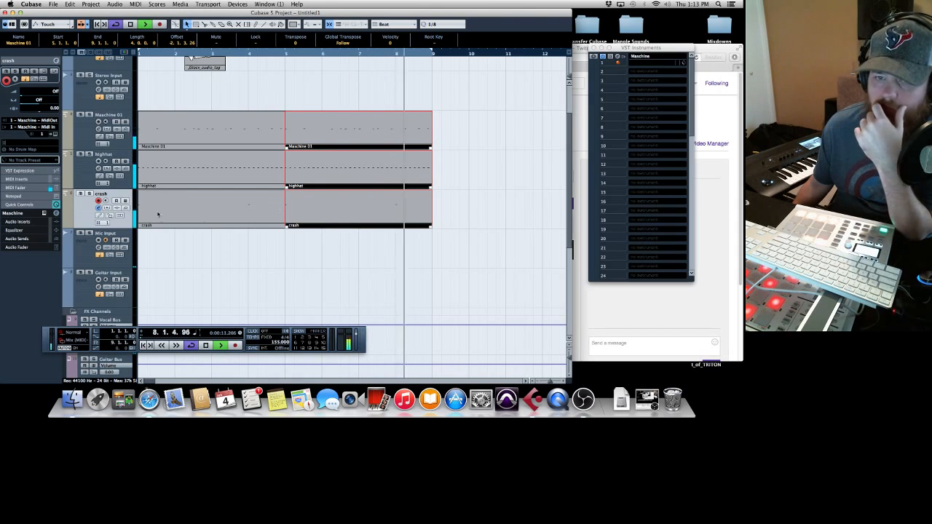
Step: Reopen the Maschine instrument, clear the Cymbal type and filter the samples to the Ride subtype
right_click(83, 212)
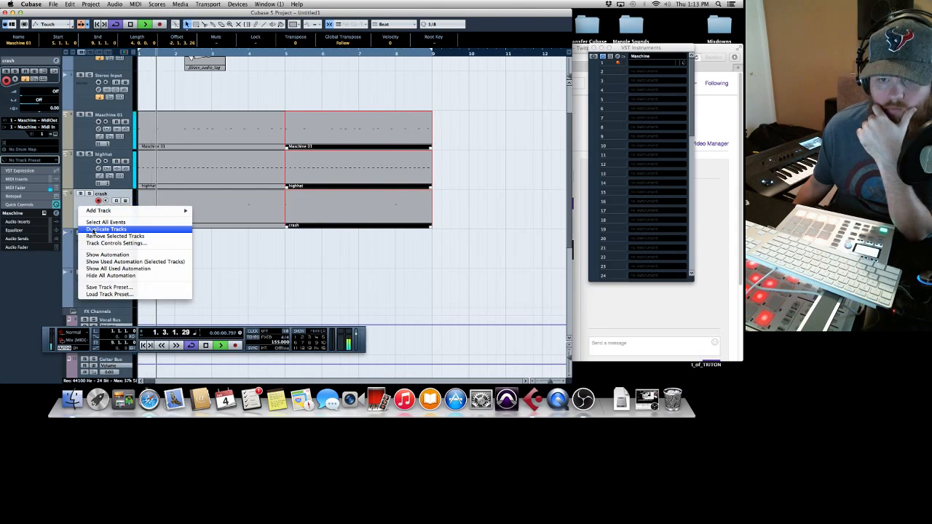
click(82, 201)
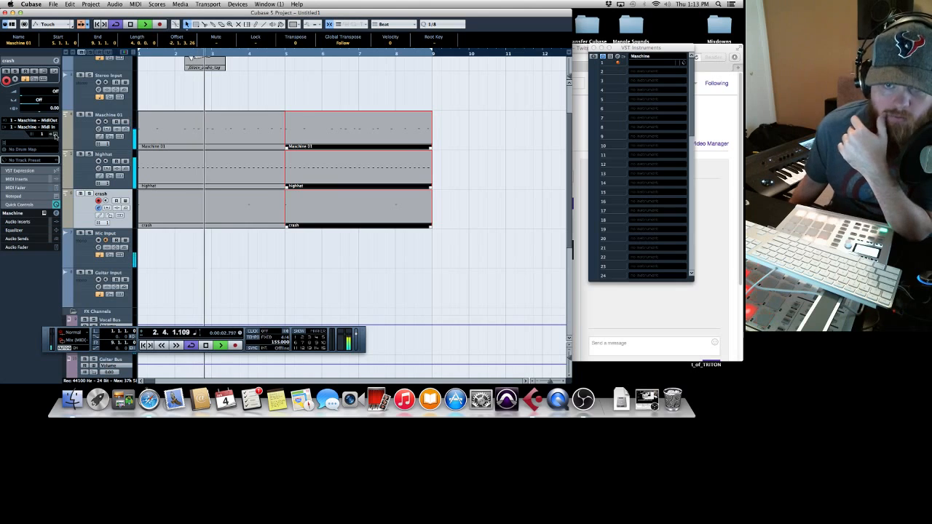
click(55, 135)
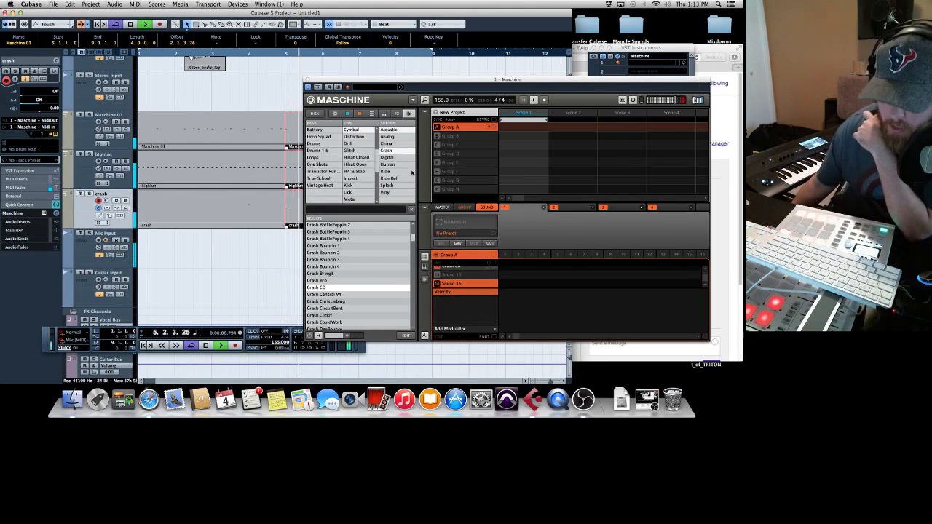
click(365, 132)
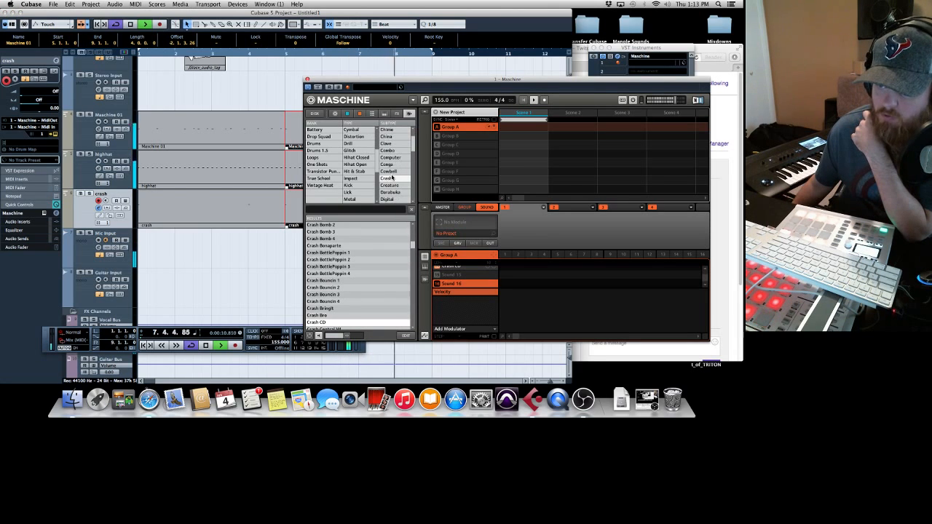
scroll(391, 176, down, 4)
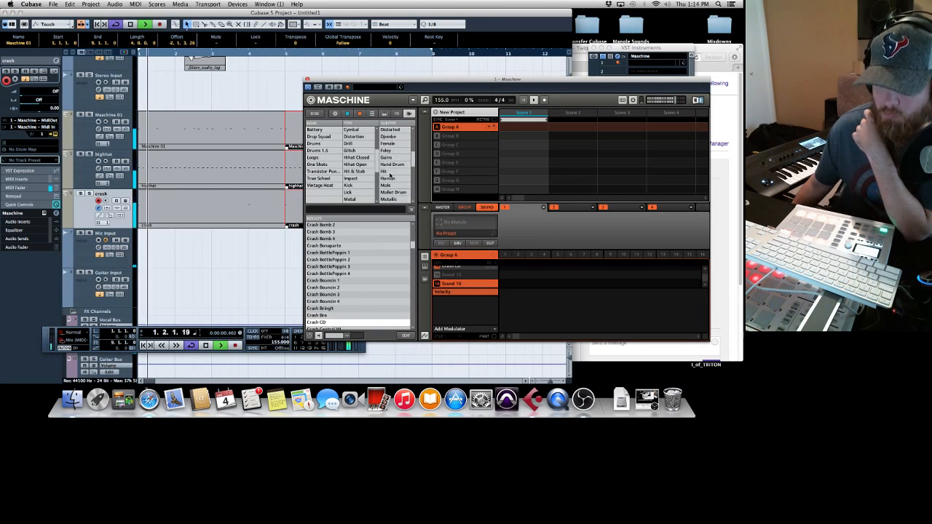
scroll(390, 175, down, 3)
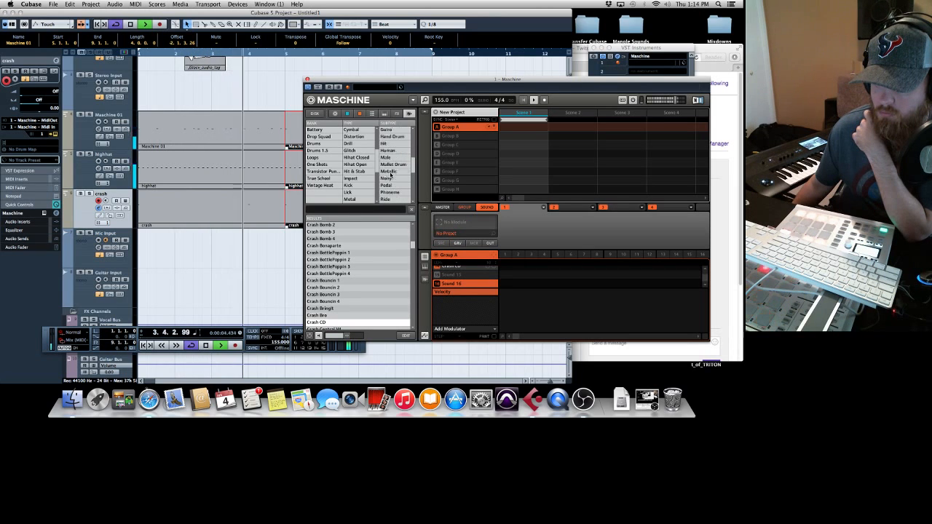
scroll(390, 175, down, 2)
click(386, 185)
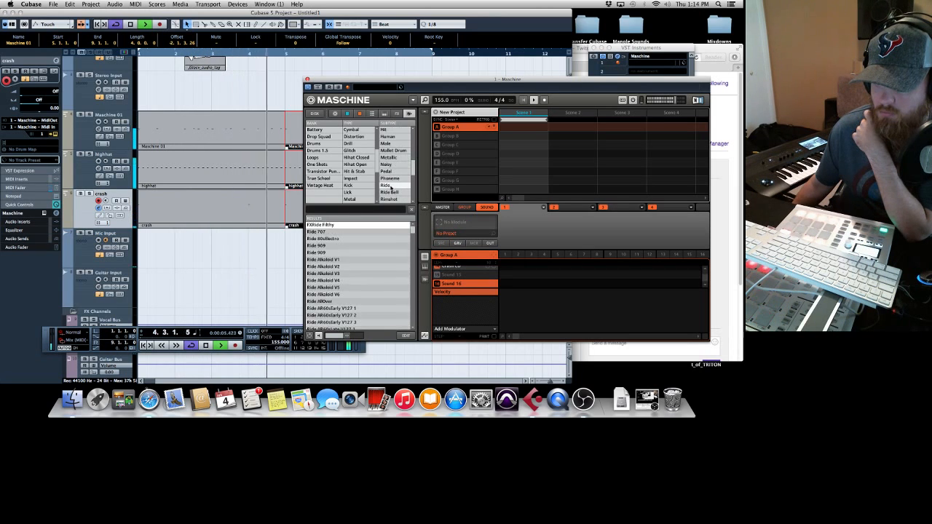
Step: Audition ride samples in the results between Ride 707 and Ride BendSwirl
click(346, 248)
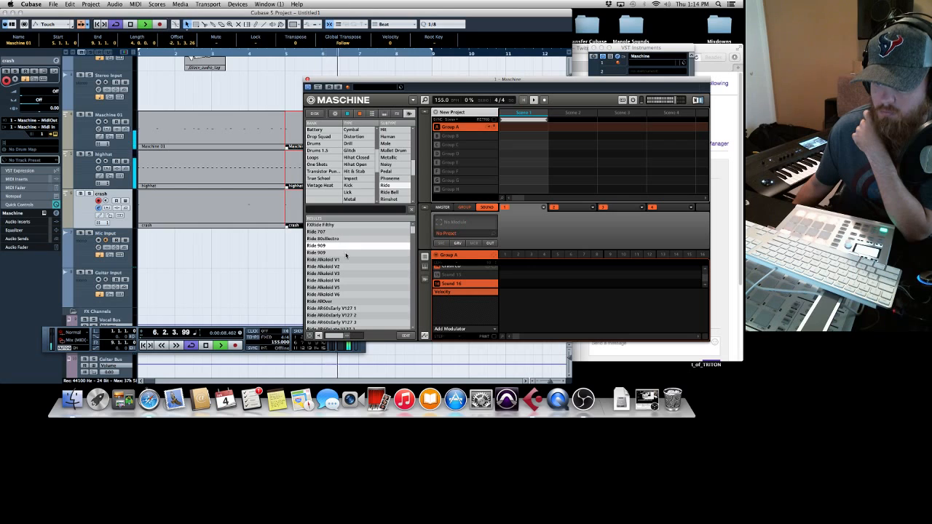
click(346, 252)
click(349, 238)
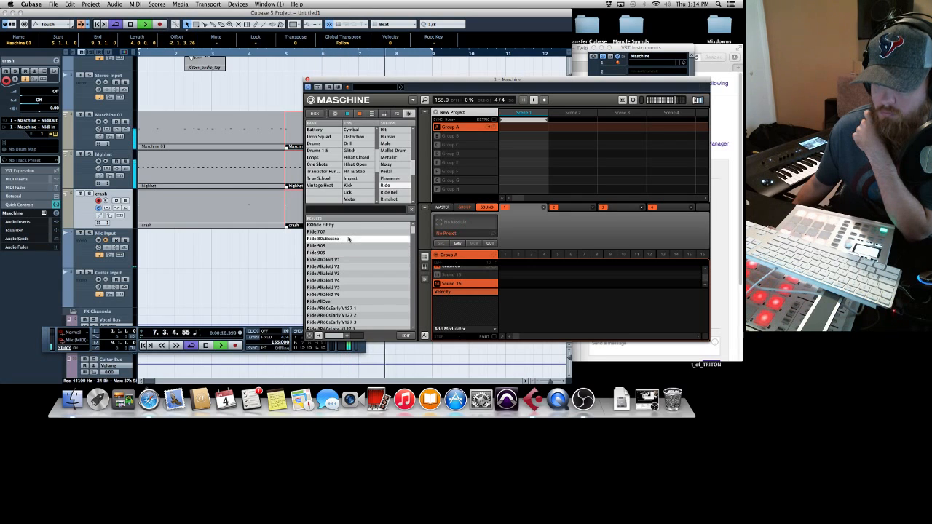
click(348, 232)
click(353, 260)
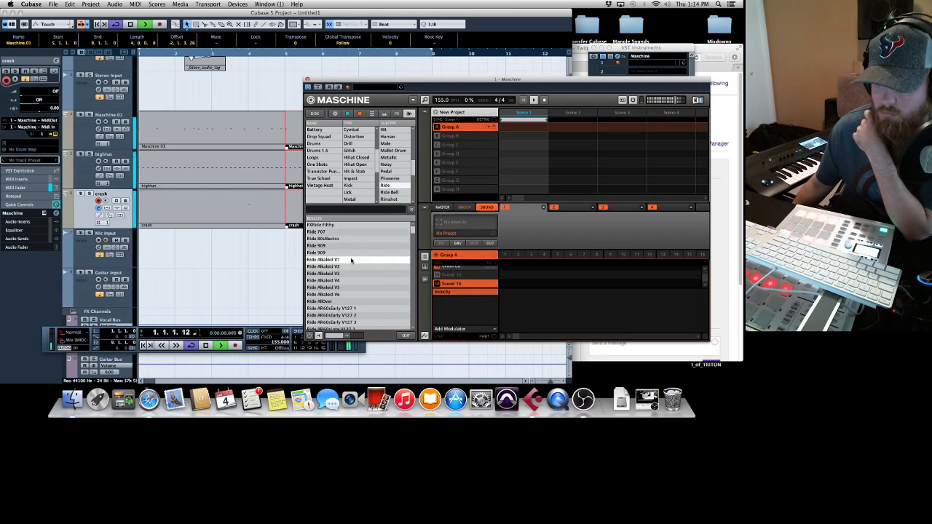
scroll(354, 260, down, 4)
click(353, 260)
scroll(353, 260, down, 2)
click(353, 260)
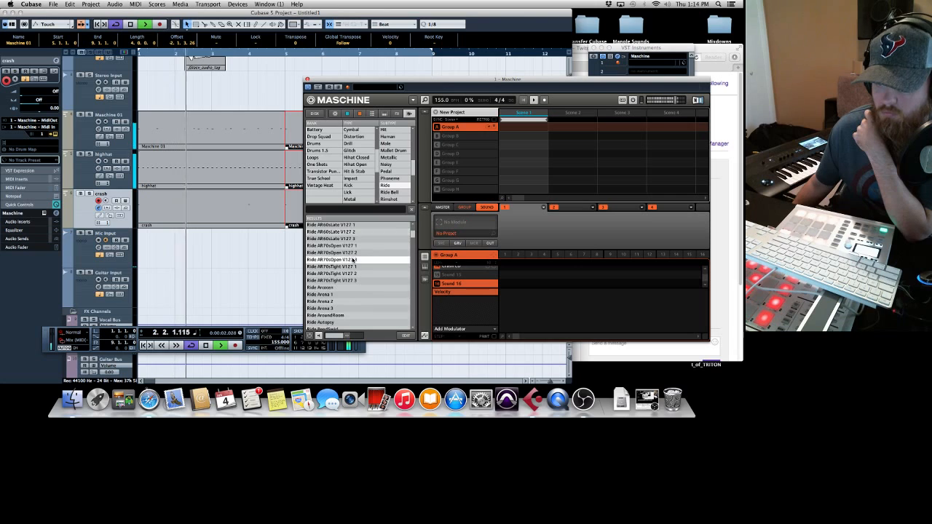
scroll(353, 260, down, 4)
click(353, 260)
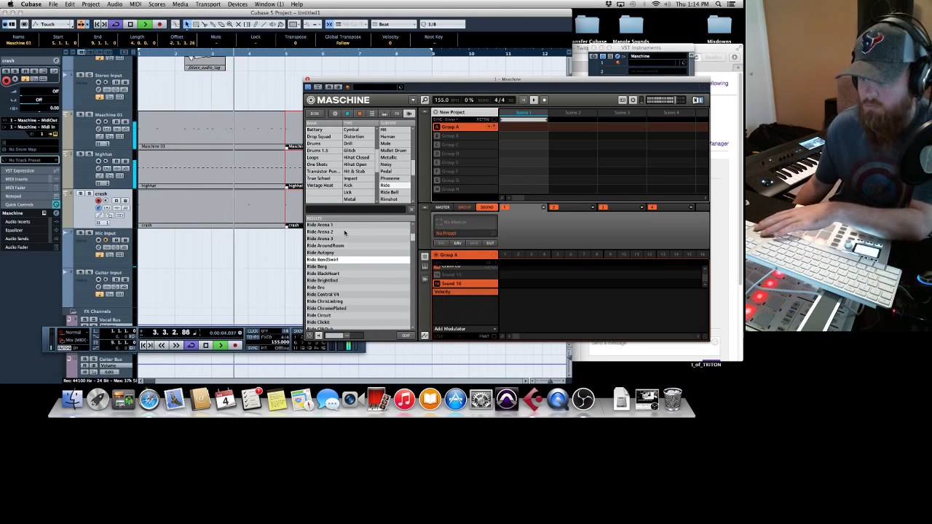
Step: Audition Ride Arena 1 through Ride AroundRoom, and load Ride AroundRoom into Sound 16
click(344, 225)
click(345, 231)
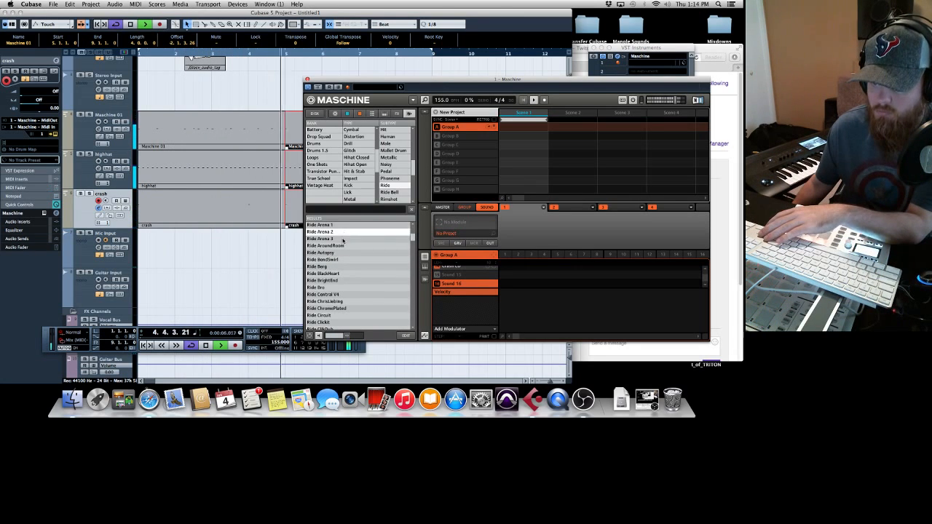
click(342, 240)
click(352, 246)
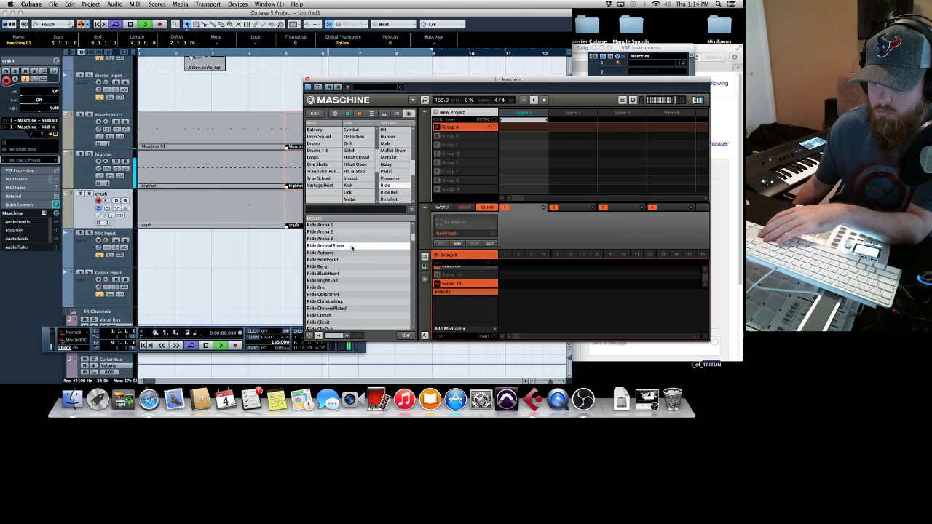
double_click(371, 248)
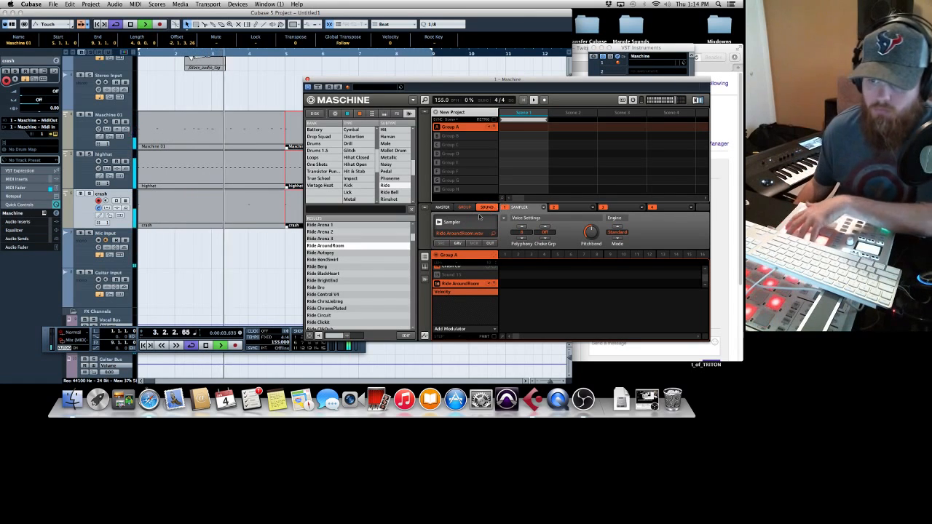
Step: Audition ride samples in the results between Ride Autopsy and Ride Bro
click(352, 287)
click(351, 274)
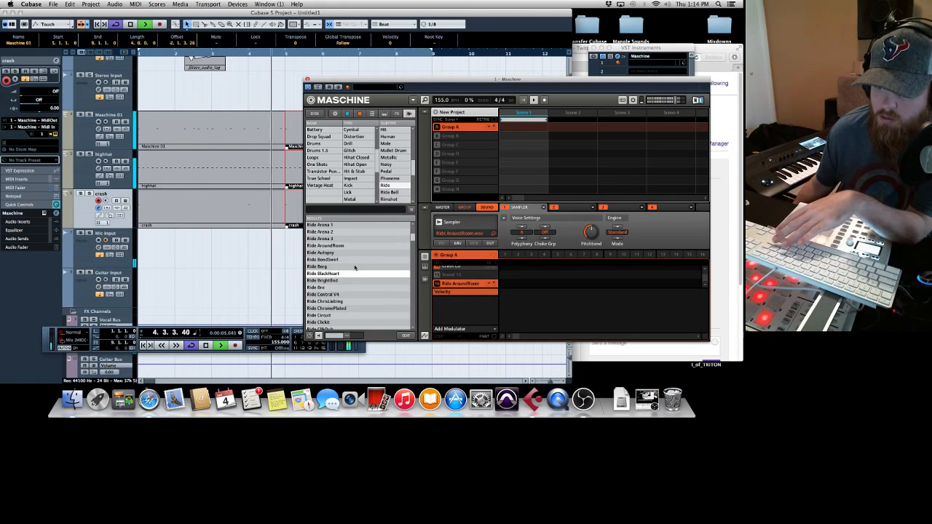
click(352, 267)
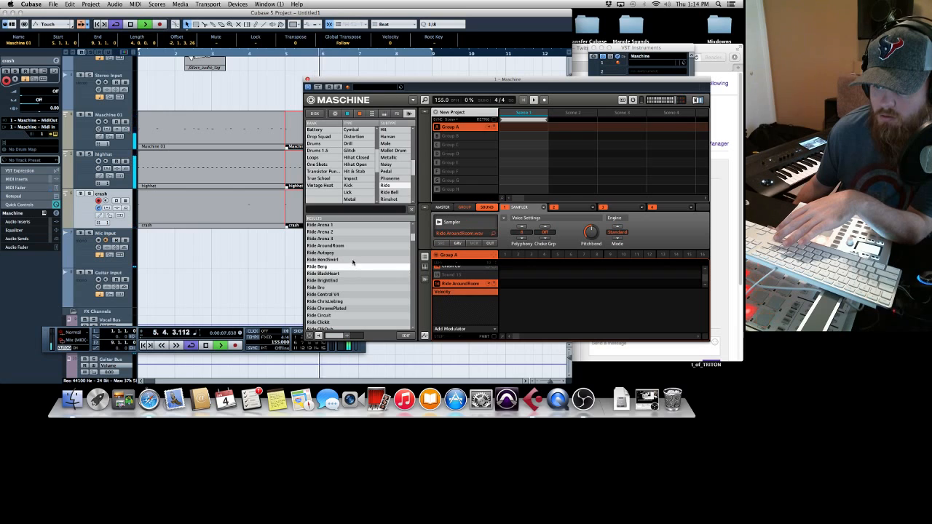
click(353, 262)
click(354, 254)
click(354, 276)
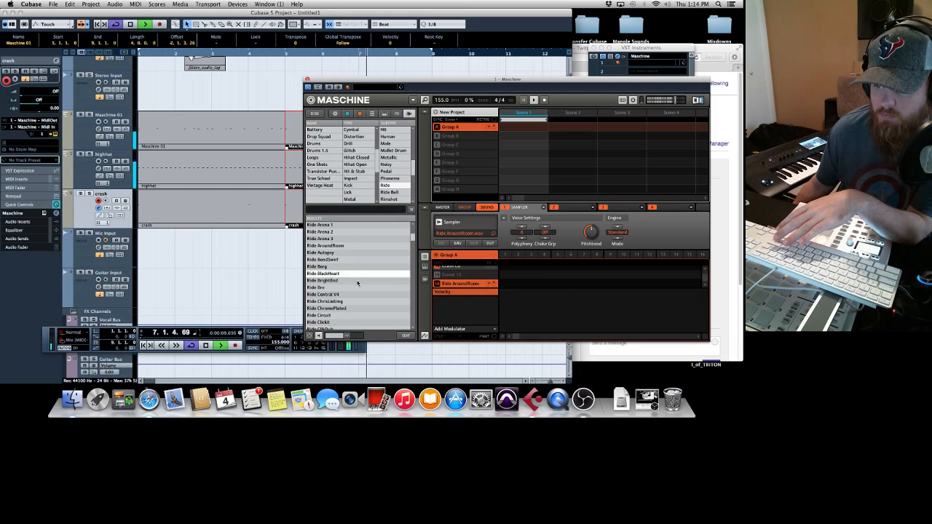
Step: Audition samples around Ride Cymbal Dub 1, load Ride Cymbal Dub 2 into Sound 16, and close the Maschine window
scroll(364, 283, down, 4)
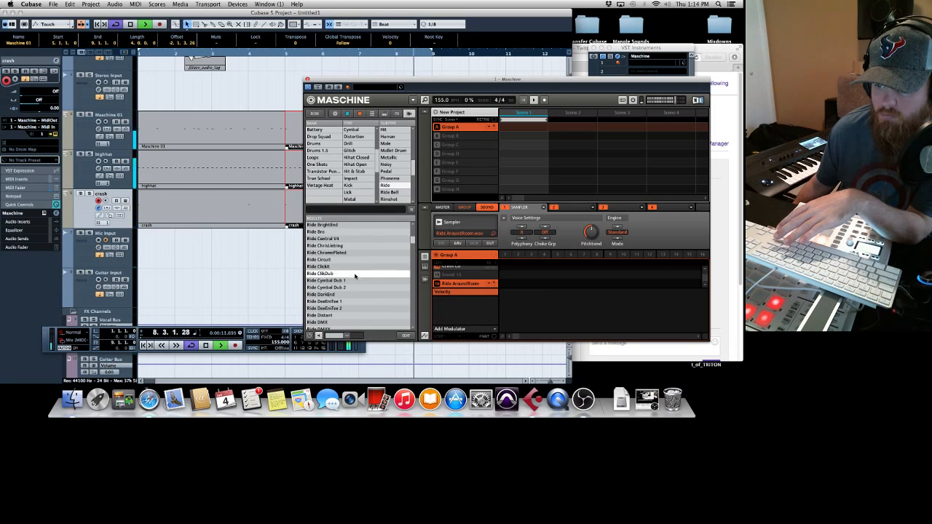
click(356, 267)
click(357, 283)
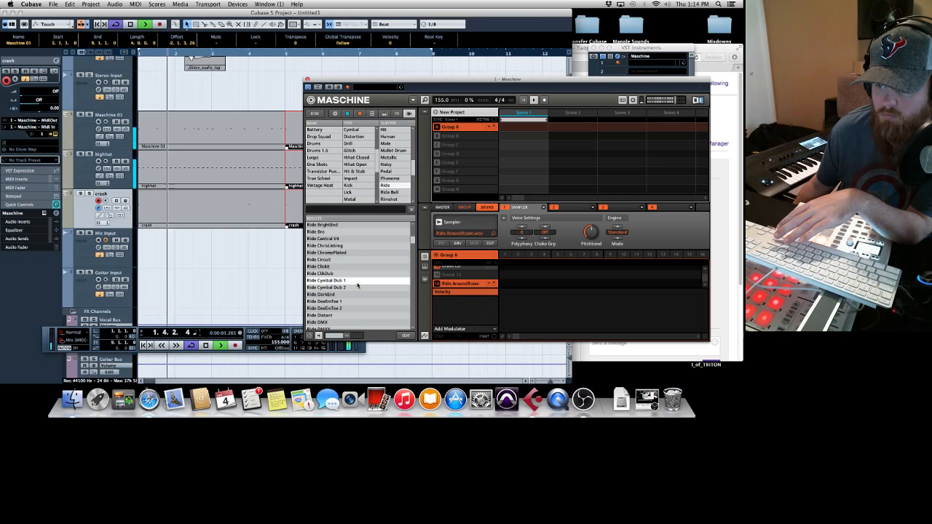
click(356, 288)
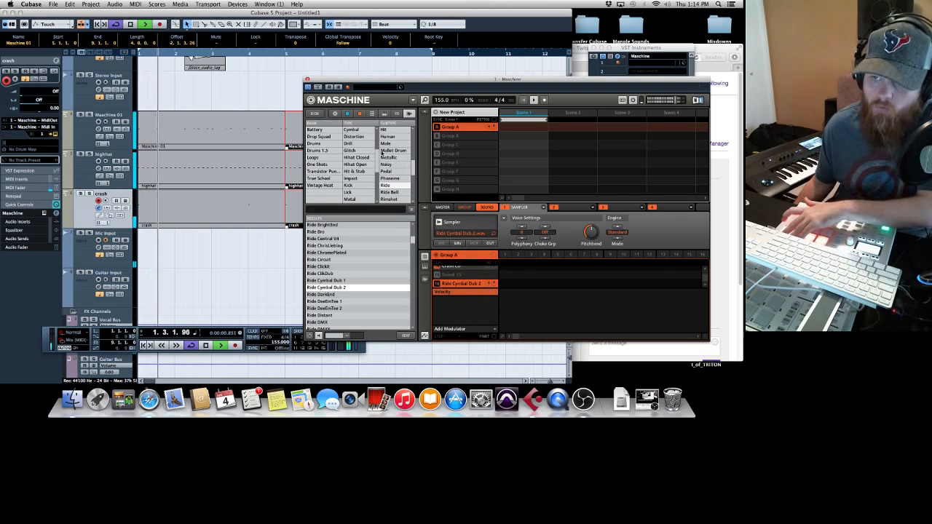
click(307, 80)
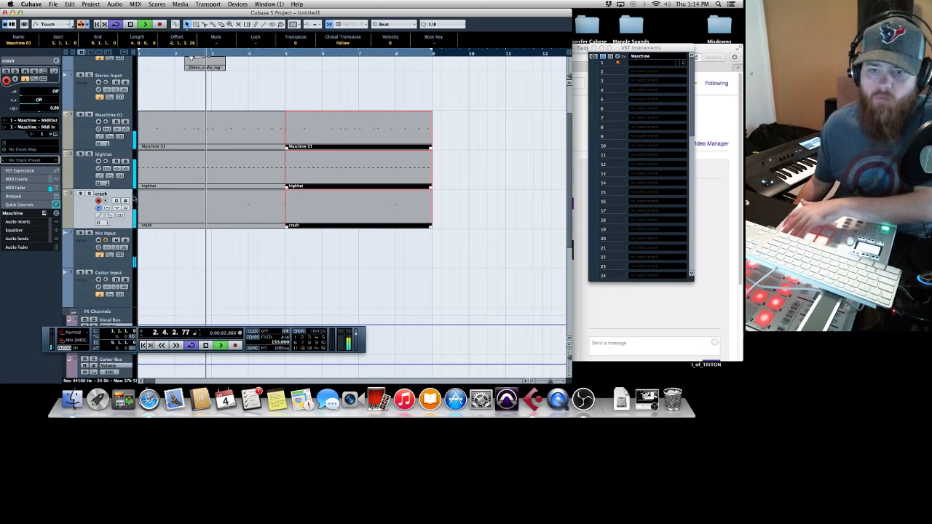
Step: Duplicate the crash track, delete the copied parts on it, and rename the new track Ride
right_click(91, 207)
click(113, 226)
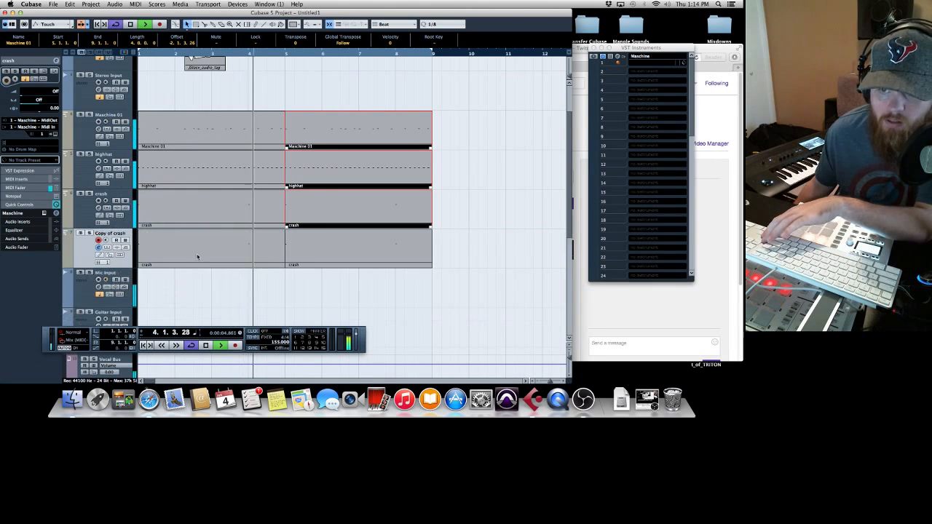
key(Delete)
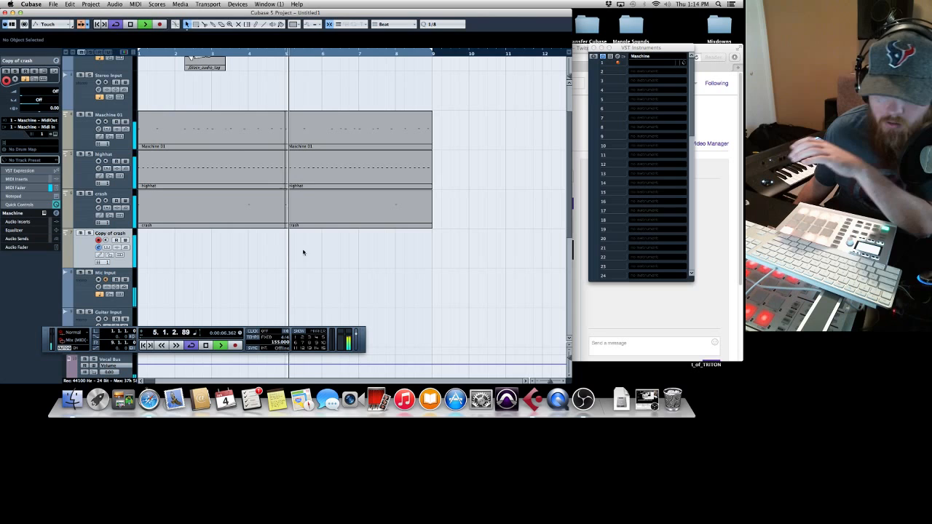
double_click(110, 233)
text(Ride)
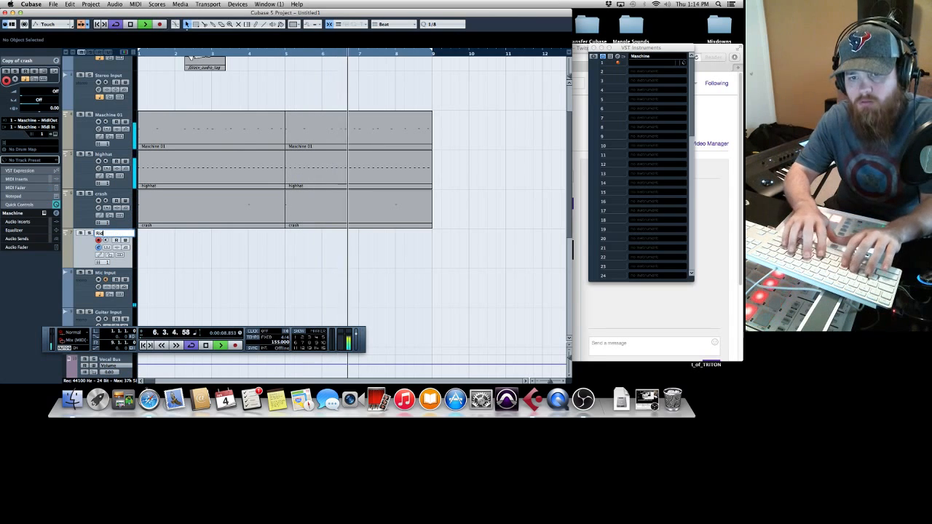
key(Return)
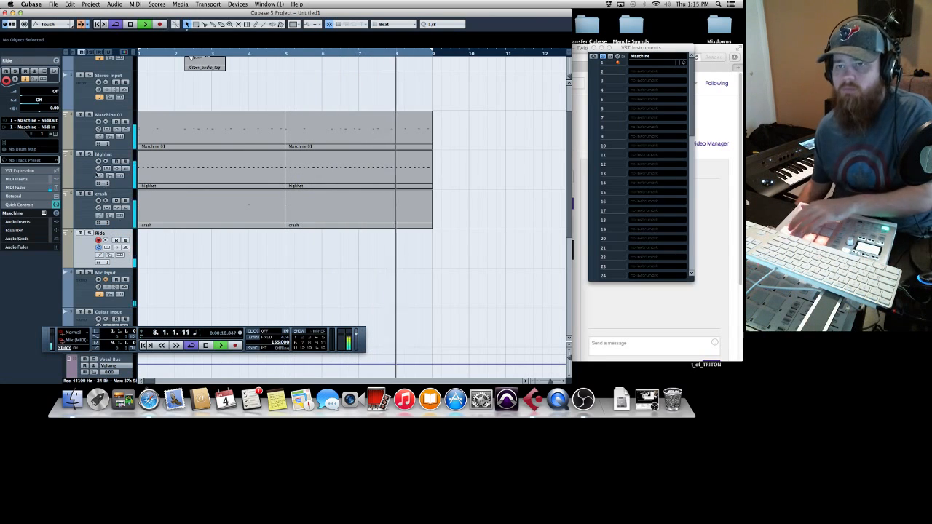
Step: Try recording a ride take on the Ride track, check its notes in the Key Editor, and delete the part
click(161, 25)
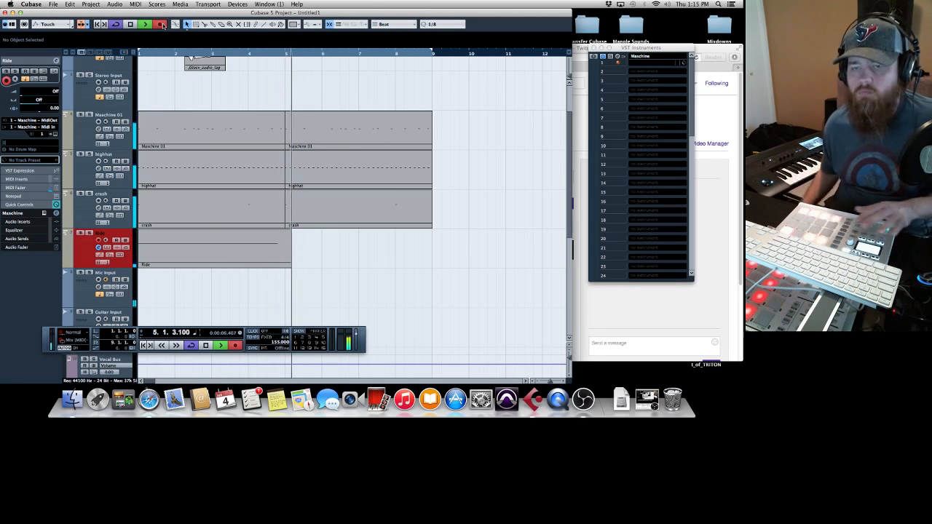
click(163, 25)
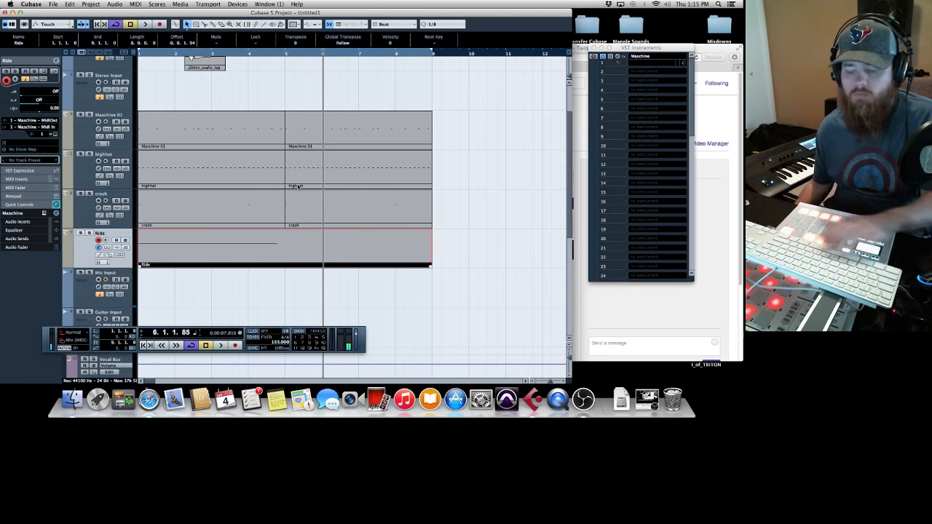
double_click(256, 248)
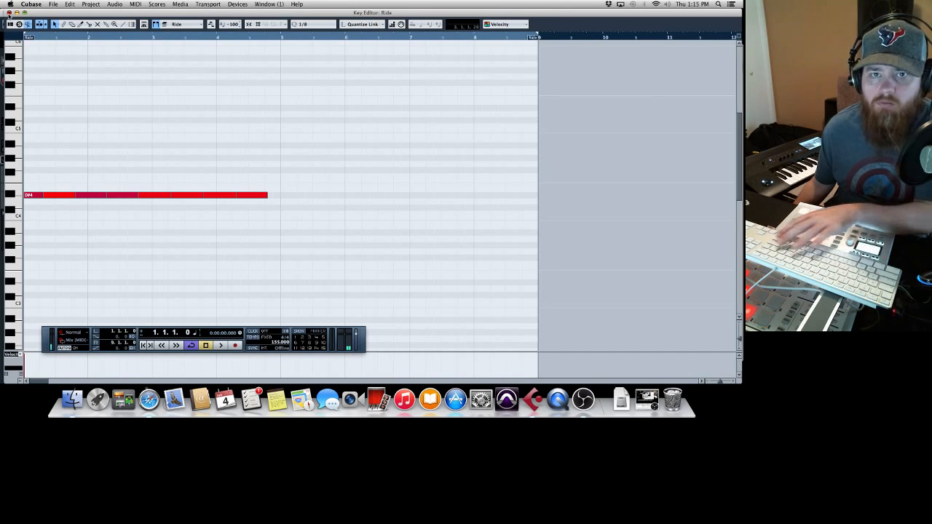
click(10, 14)
key(Delete)
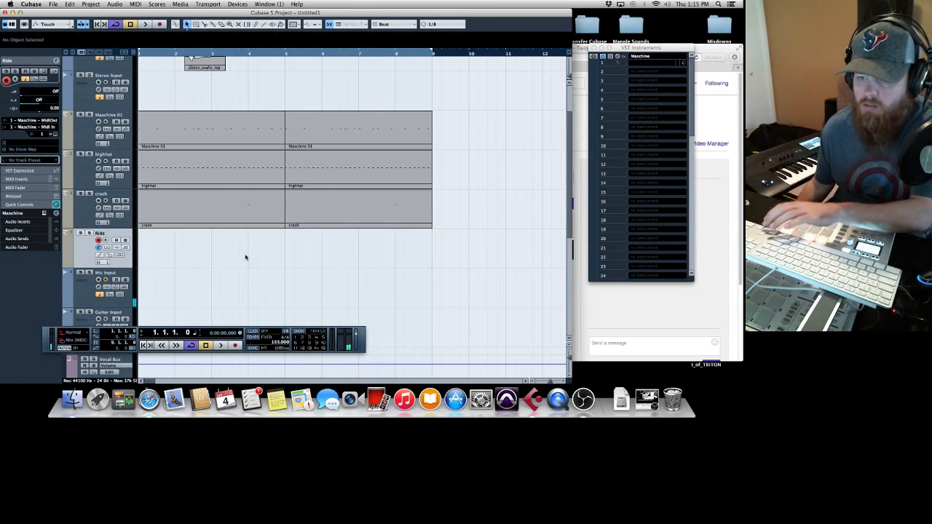
Step: Record a ride pattern on the Ride track from bar 1 to bar 9
click(160, 24)
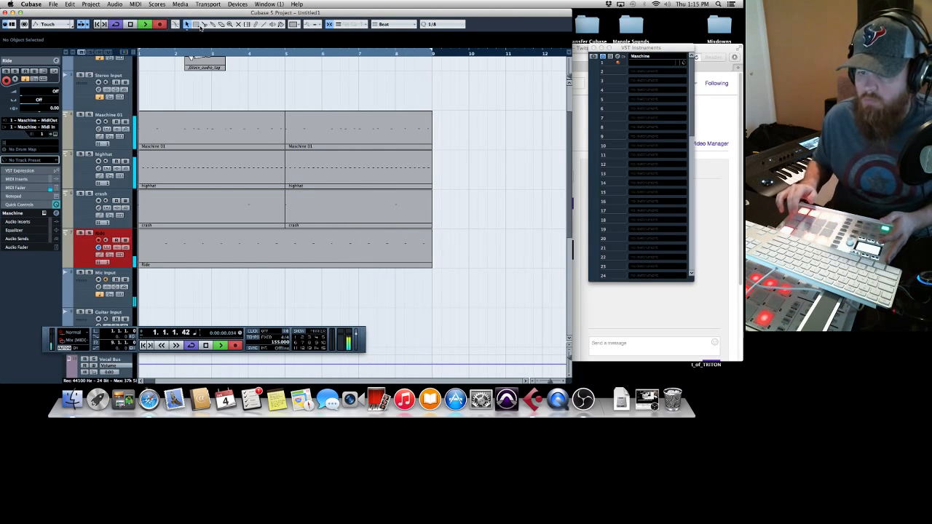
click(159, 24)
Step: Duplicate the parts of all four drum tracks to start at bar 9, and delete the Ride part that starts at bar 1
drag(450, 305, 154, 129)
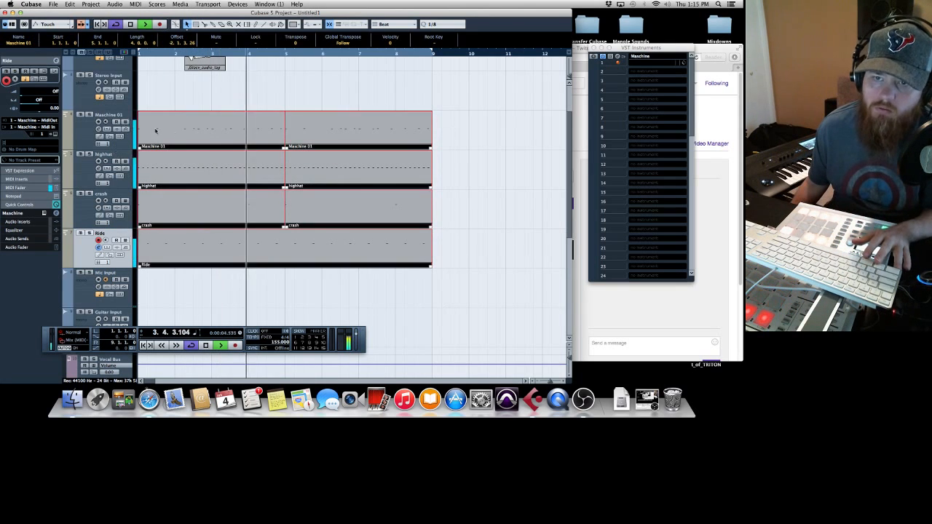
click(538, 382)
click(538, 382)
click(538, 383)
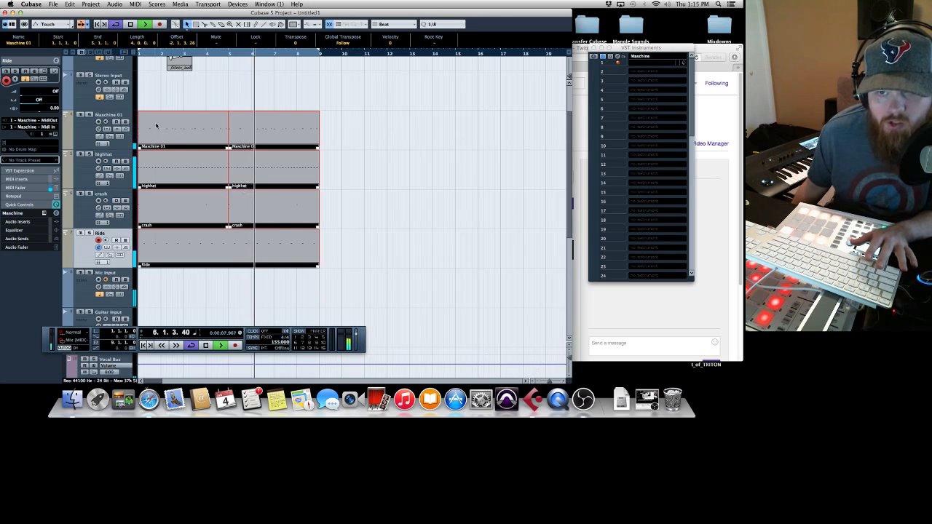
drag(156, 127, 333, 120)
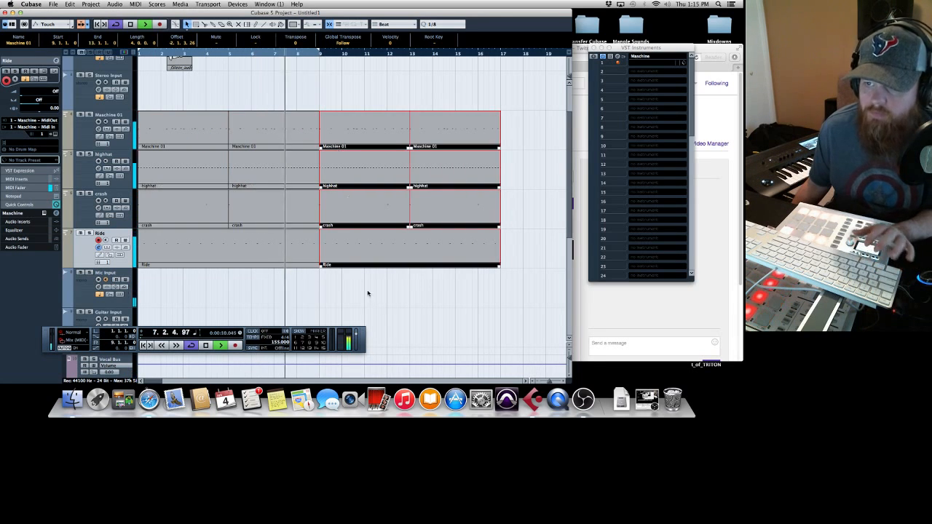
drag(313, 302, 199, 262)
key(Delete)
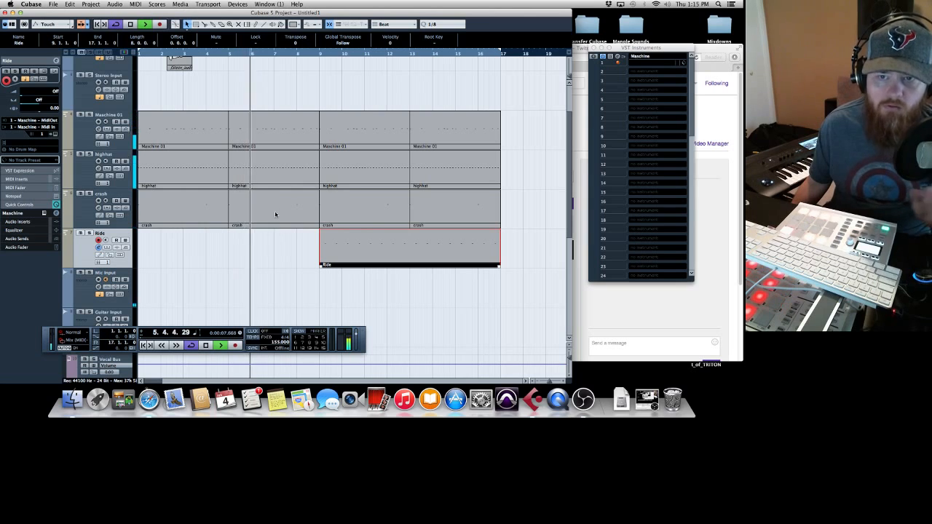
Step: Rename the Maschine 01 track as kick snare
double_click(110, 115)
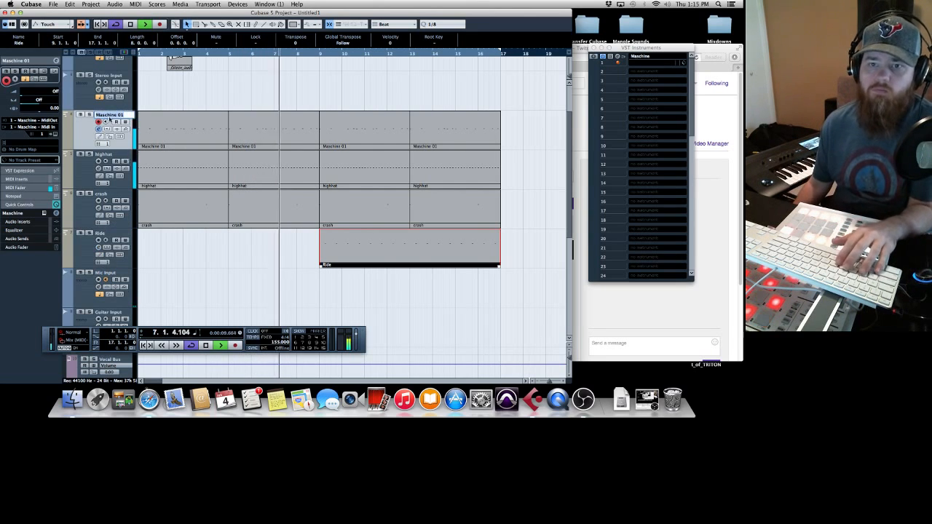
text(kick snare)
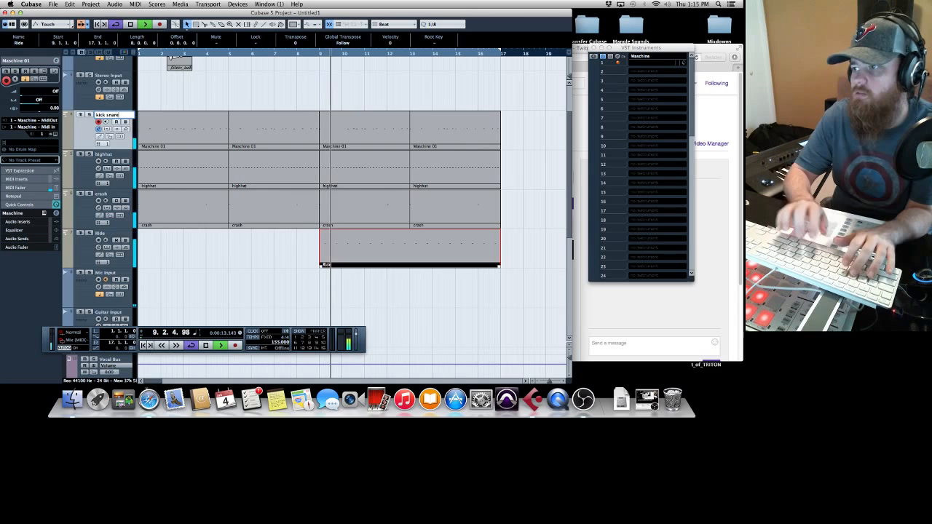
key(Return)
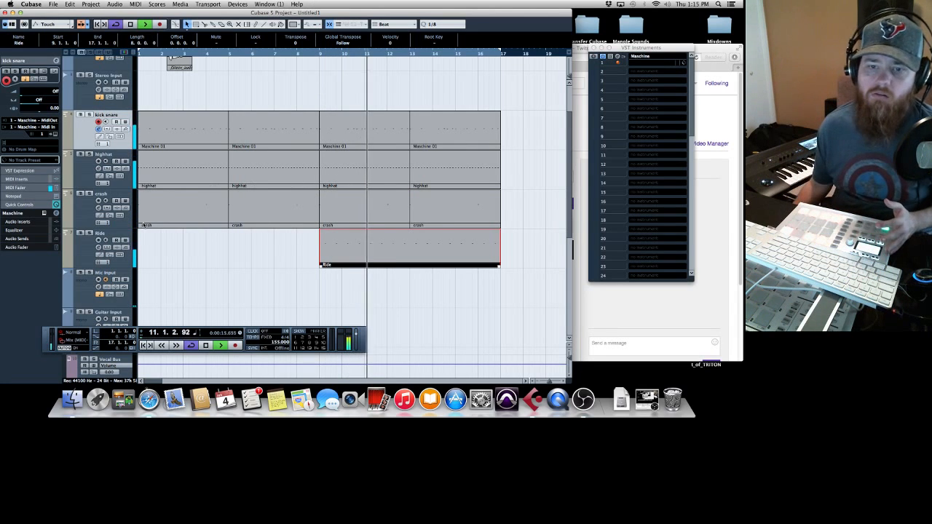
Step: Select the Ride track and examine the drum tracks in the mixer and the Maschine instrument window
click(88, 255)
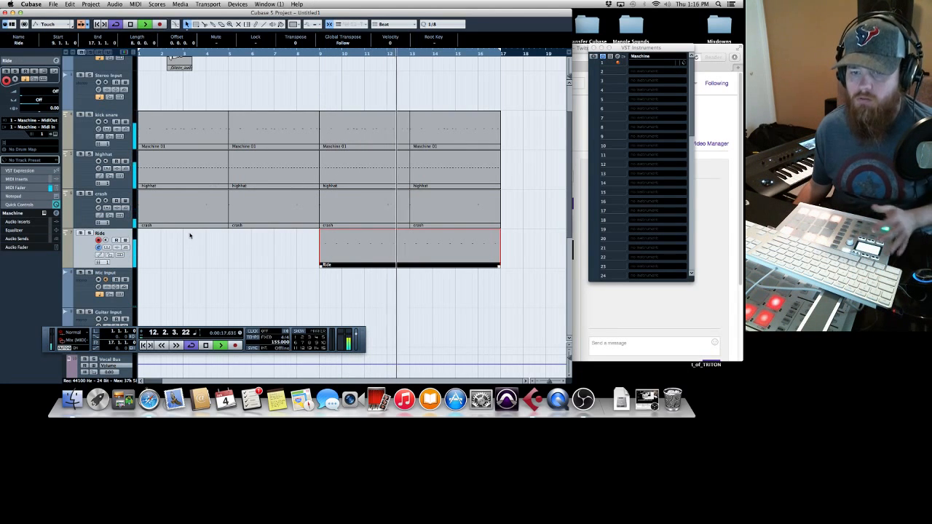
key(F3)
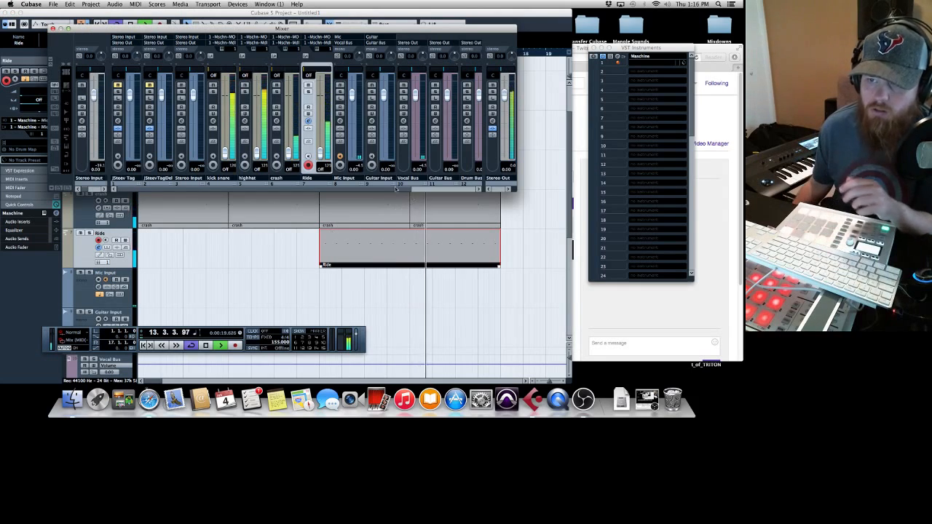
click(53, 30)
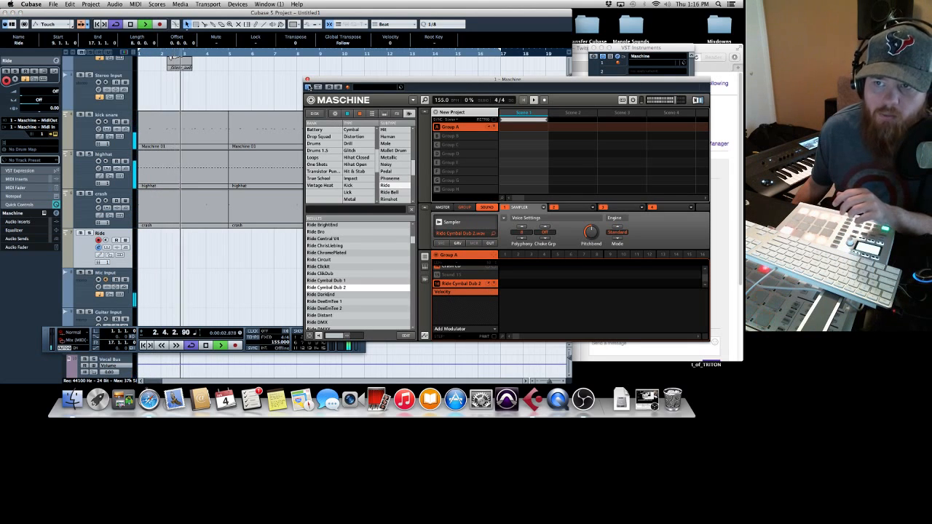
click(307, 79)
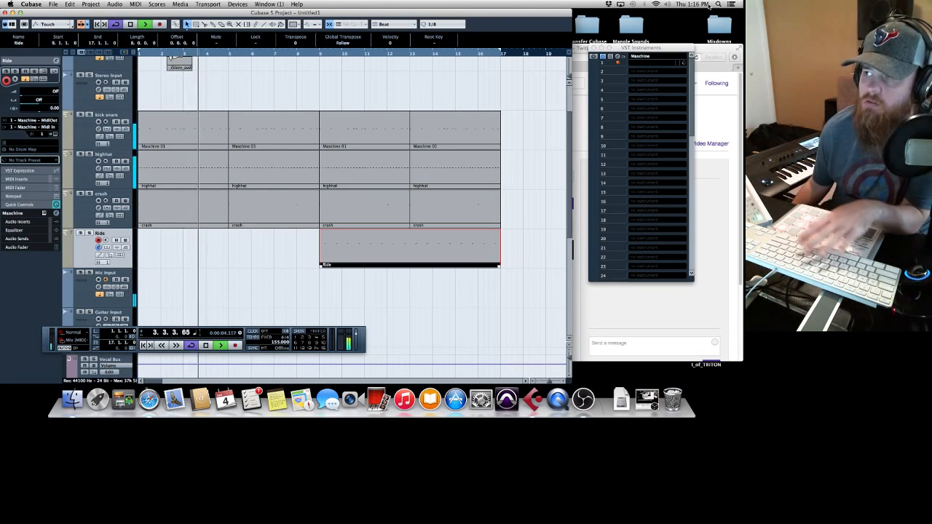
Step: Find and launch the padKONTROL Editor Librarian application
key(super+space)
text(padkon)
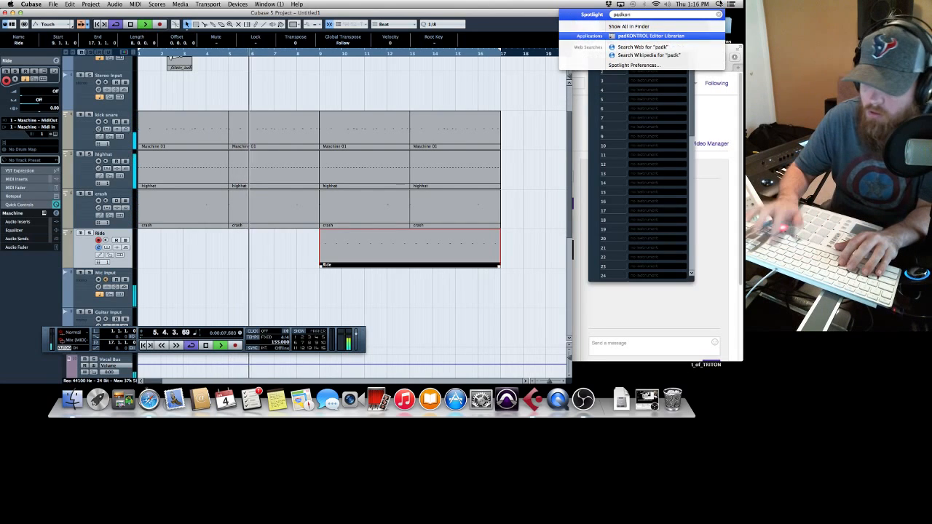
key(Return)
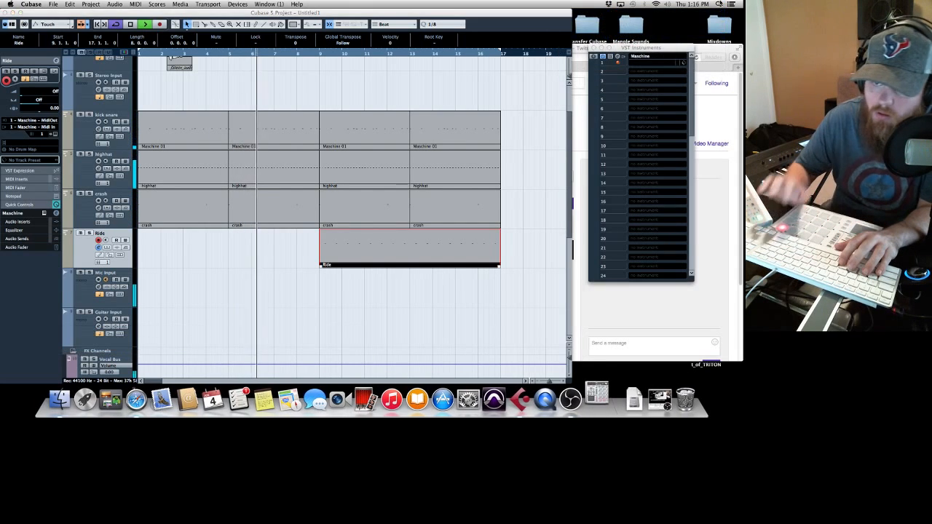
Step: Open the B Minor.kpks scene set from the Minor folder in padKONTROL's Scene Sets
click(117, 4)
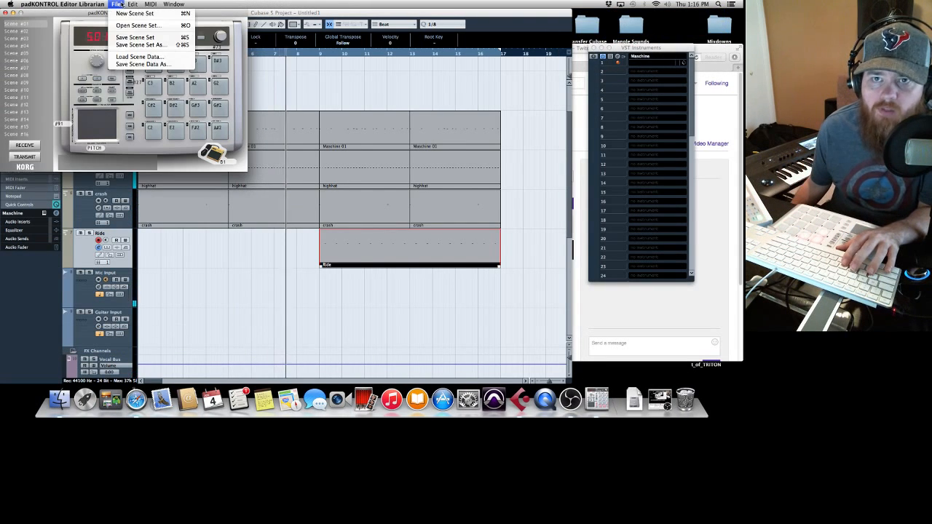
click(118, 24)
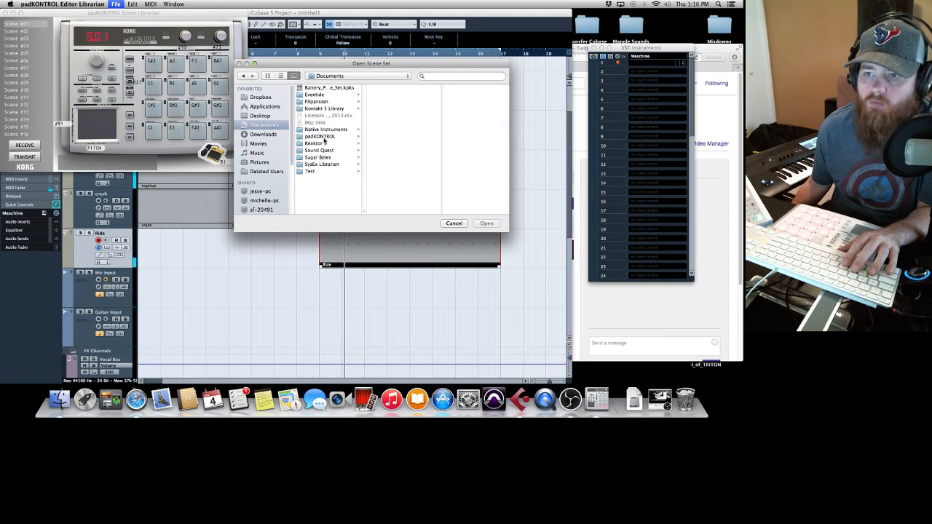
click(325, 139)
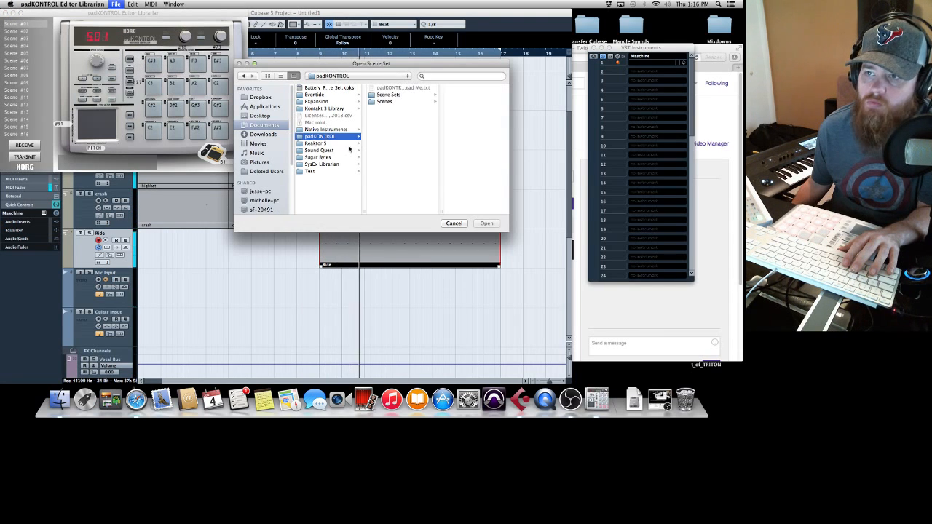
click(388, 95)
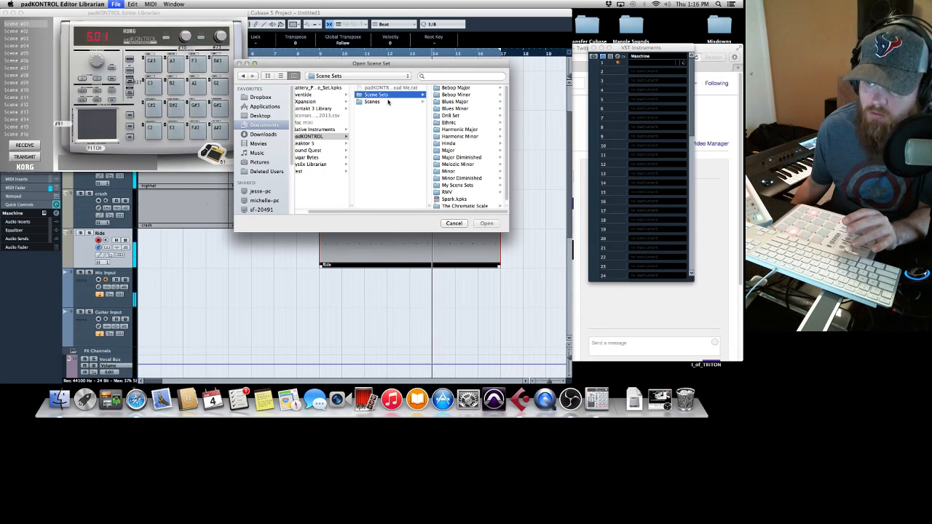
click(458, 172)
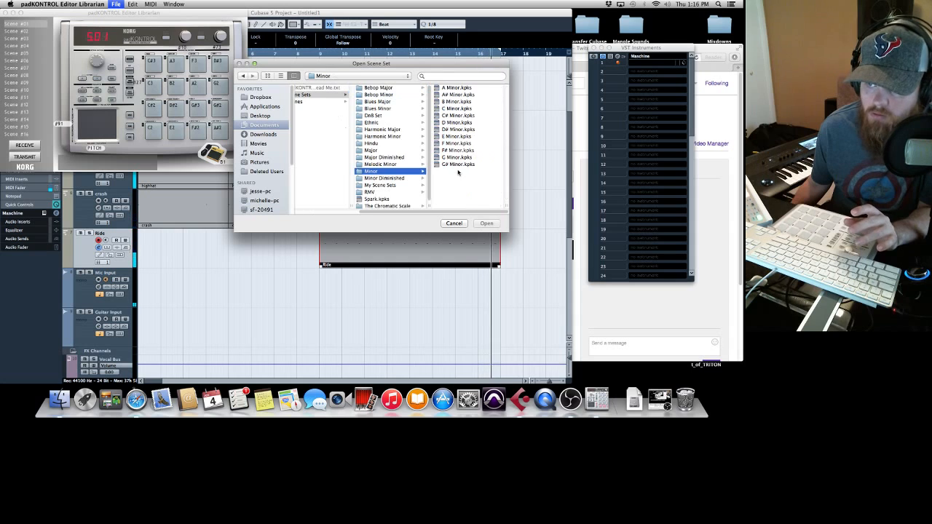
click(457, 102)
key(Return)
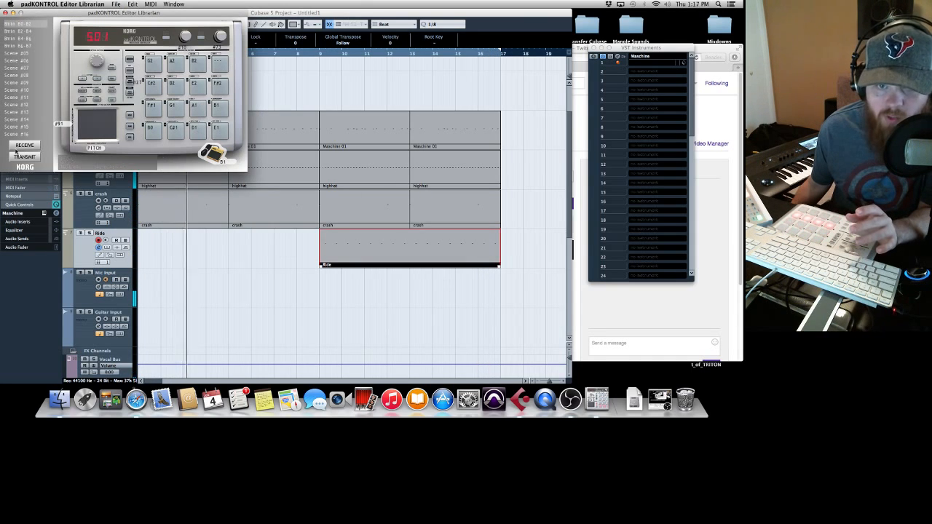
Step: Transmit the B Minor scene set to the padKONTROL
click(25, 157)
click(440, 131)
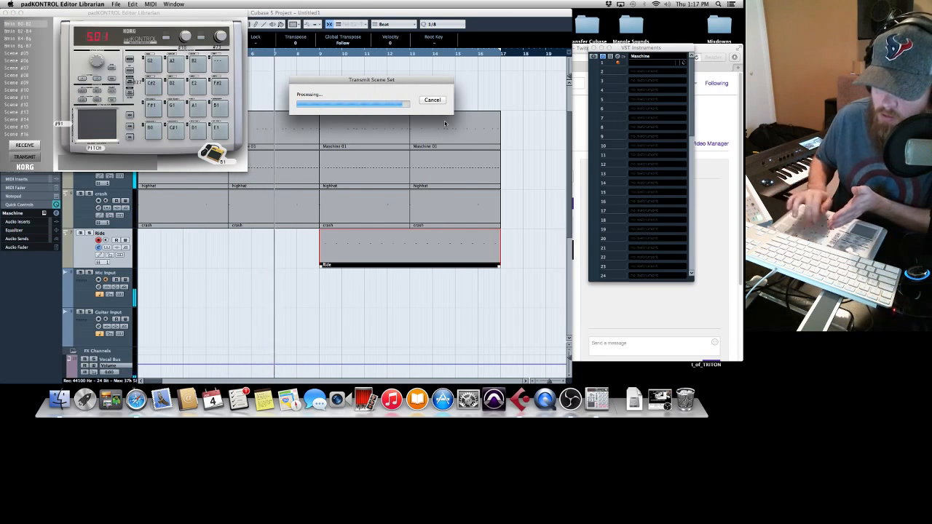
click(440, 117)
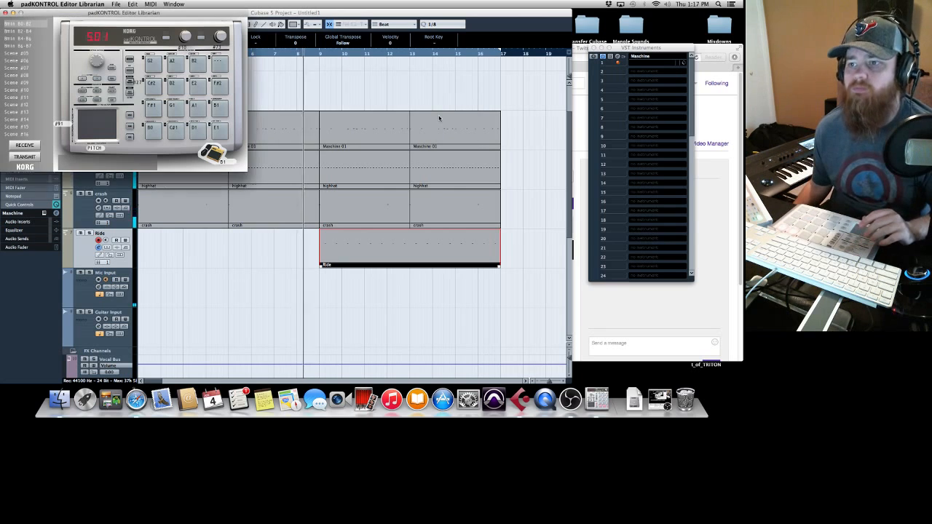
Step: Switch back to Cubase, stop playback and return the project cursor to the start
click(537, 126)
key(space)
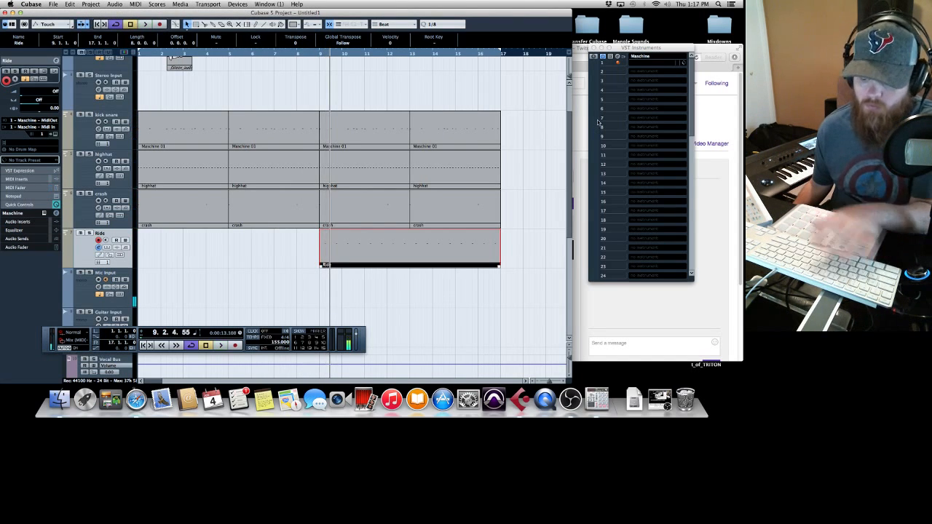
key(period)
Step: Load Reaktor5 in the second VST instrument slot with its own MIDI track, and move the VST Instruments window clear of the plug-in
click(661, 74)
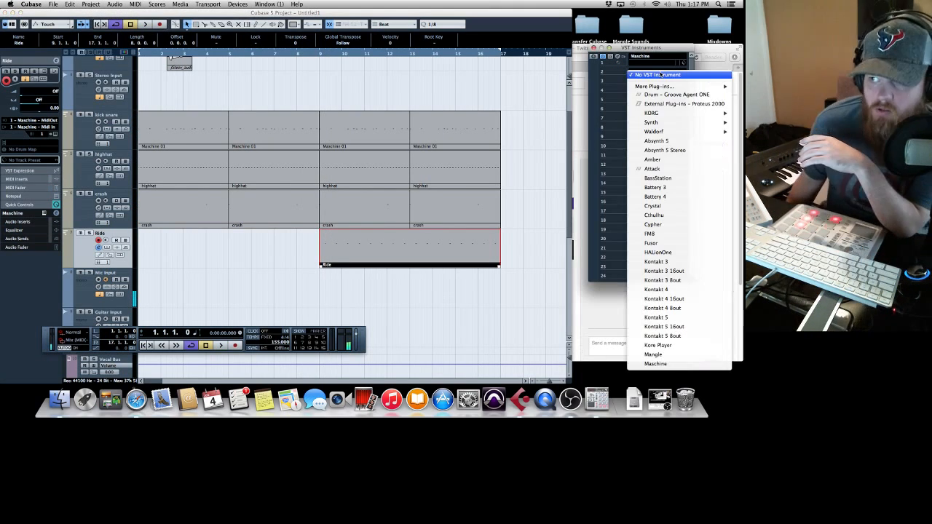
mouse_move(656, 114)
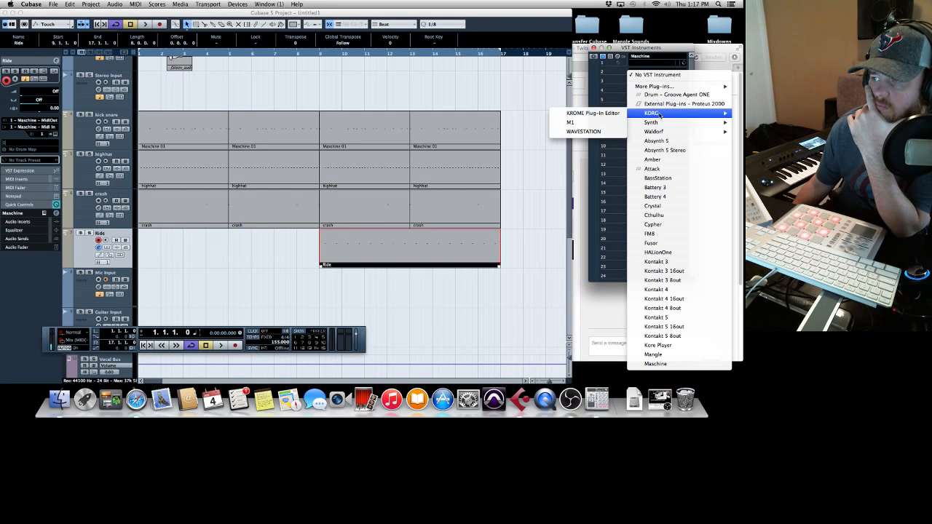
mouse_move(666, 88)
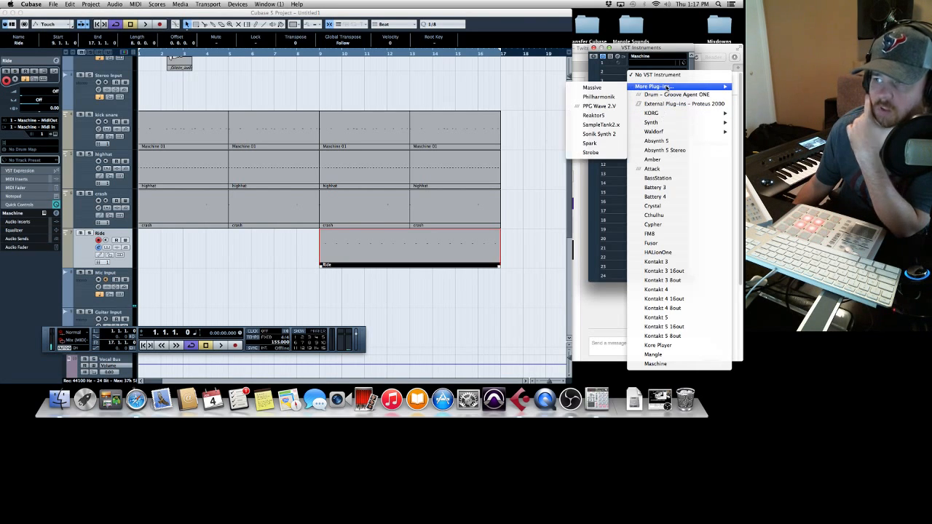
click(601, 116)
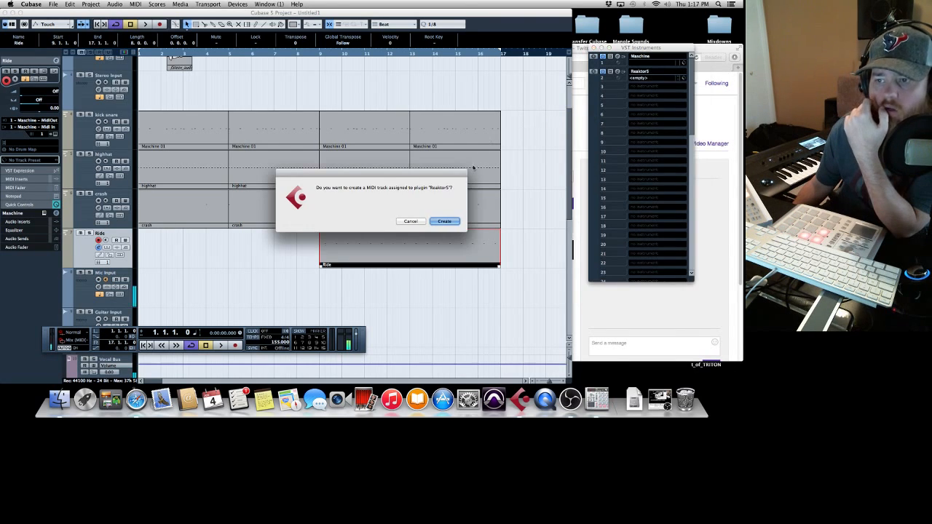
click(445, 220)
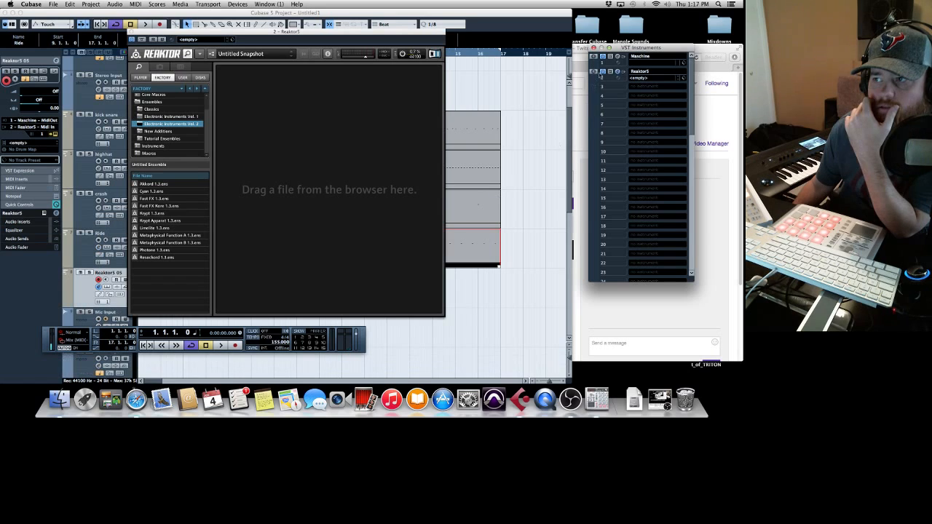
drag(624, 48, 569, 45)
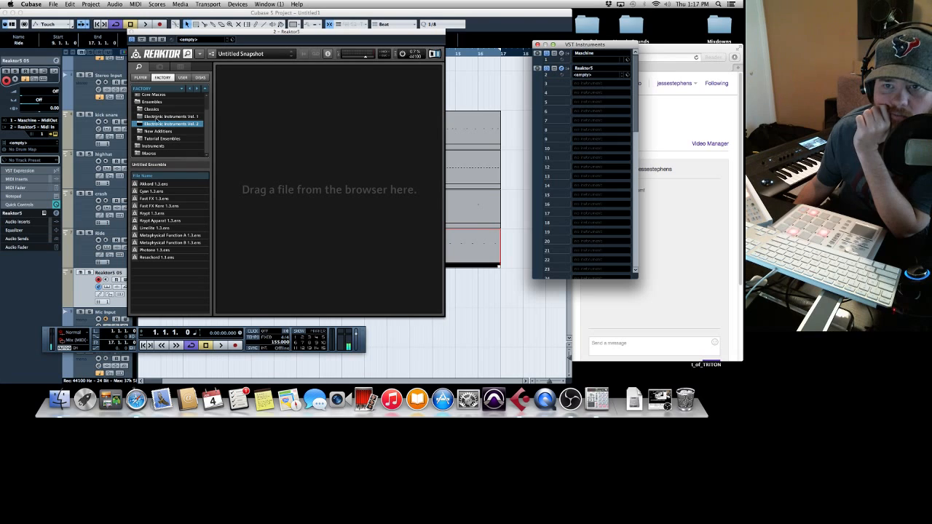
Step: Examine the Core Macros and Ensembles folders in Reaktor's Factory library for an instrument
click(151, 102)
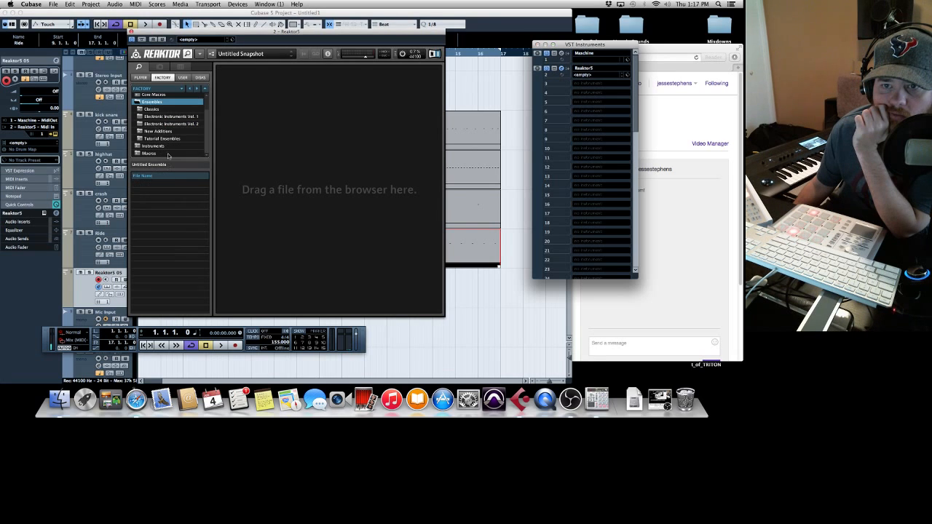
scroll(161, 113, up, 3)
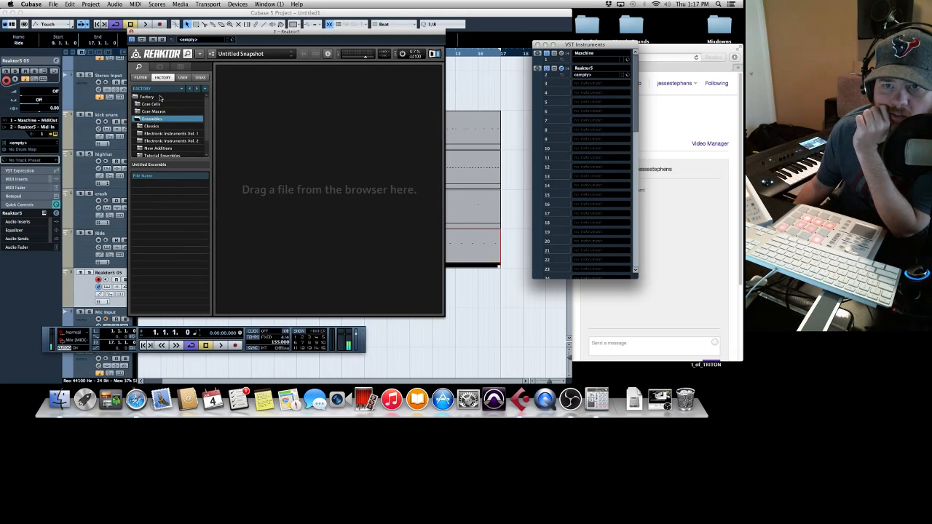
click(161, 98)
click(161, 112)
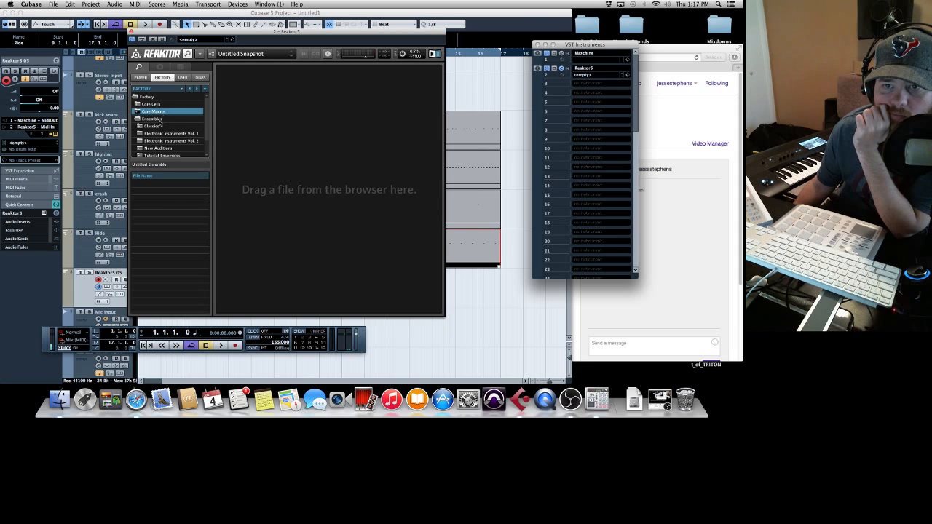
click(160, 120)
click(161, 134)
scroll(162, 137, down, 2)
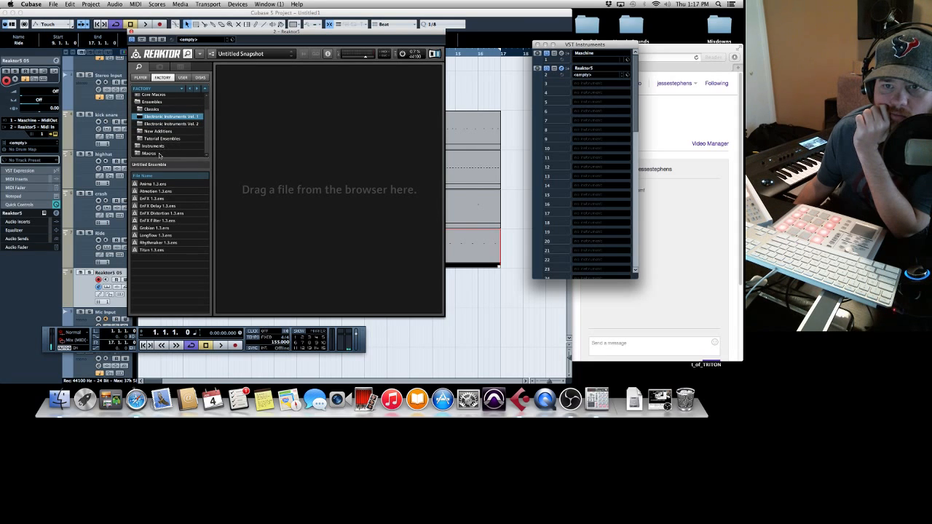
click(163, 109)
Step: Load Monark.ens from Reaktor's Player library and hide the file browser
click(140, 77)
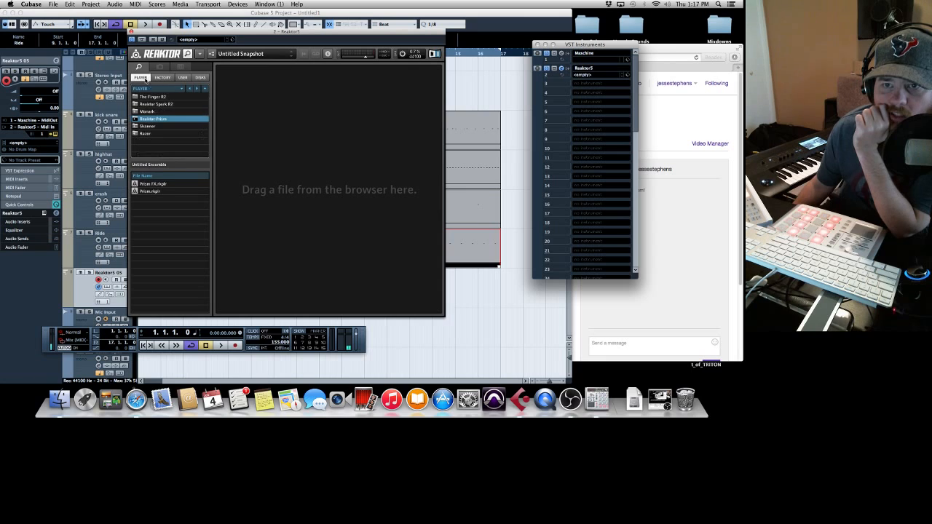
click(160, 184)
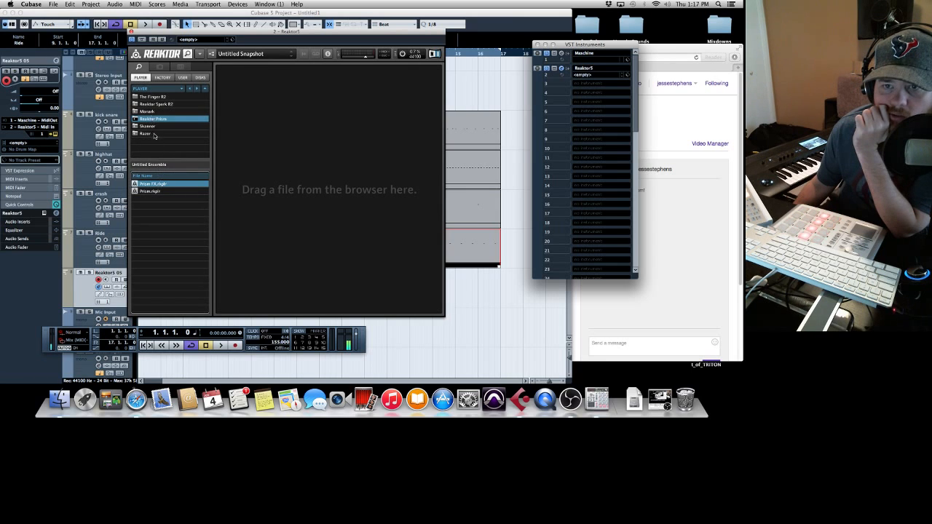
click(153, 135)
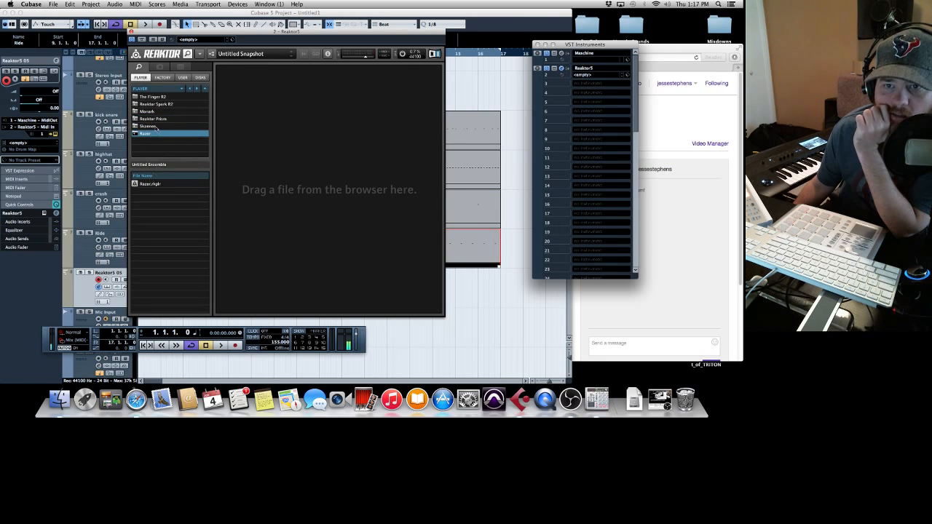
click(157, 126)
click(155, 113)
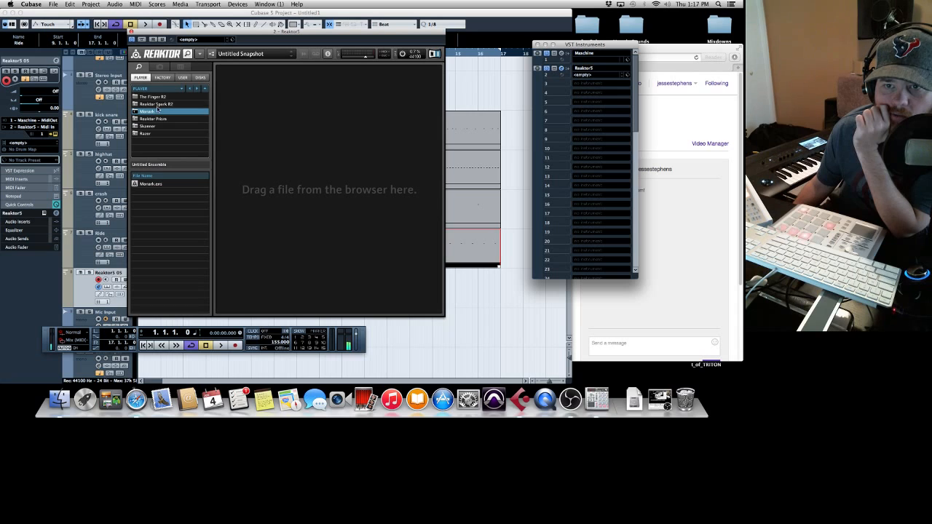
click(153, 184)
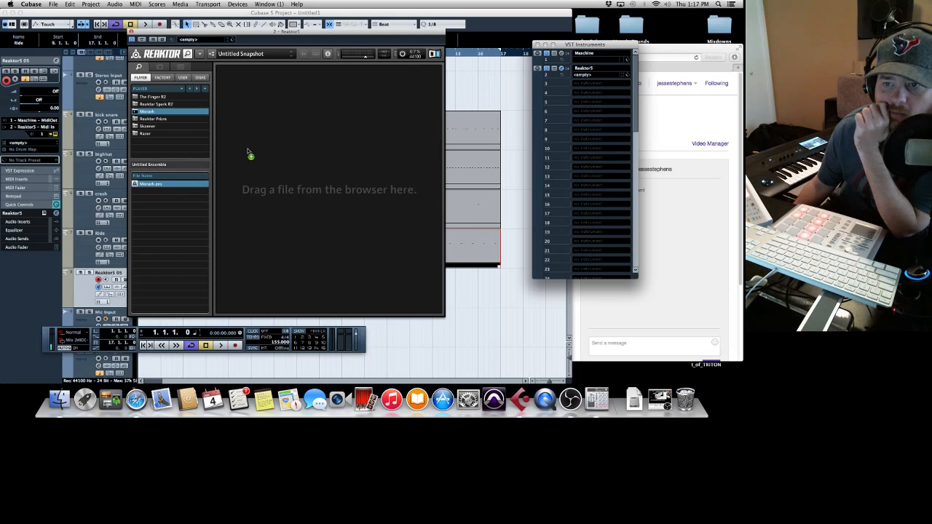
drag(249, 153, 248, 151)
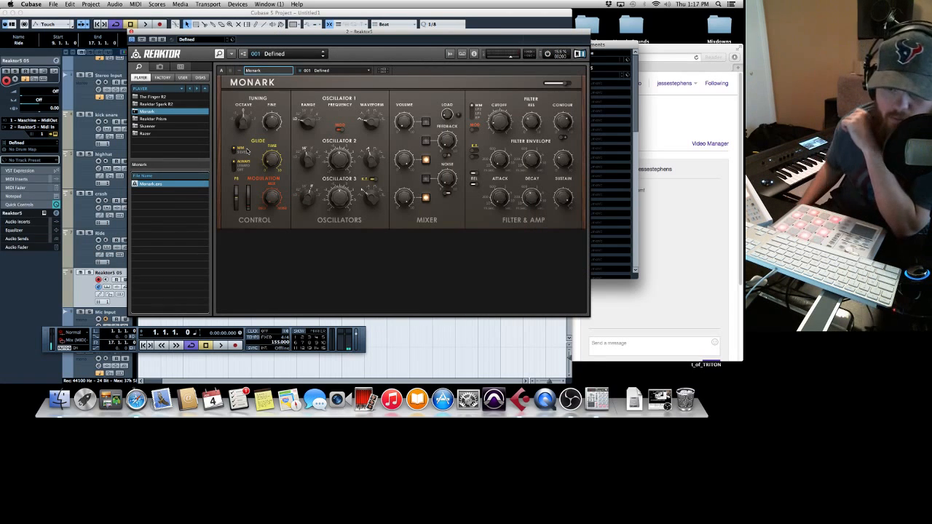
click(219, 54)
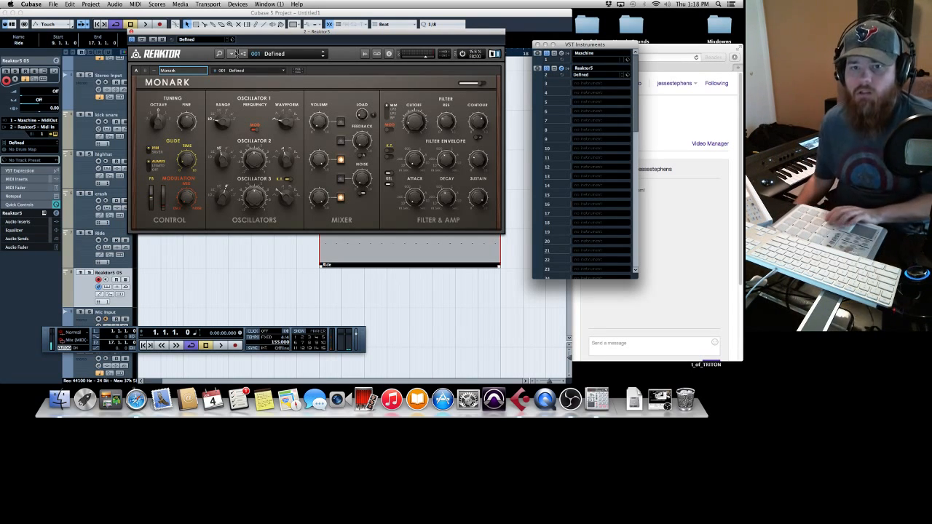
Step: Set the Reaktor5 05 track's input to All MIDI Inputs, and show the mixer with the Reaktor window moved below its faders
click(34, 128)
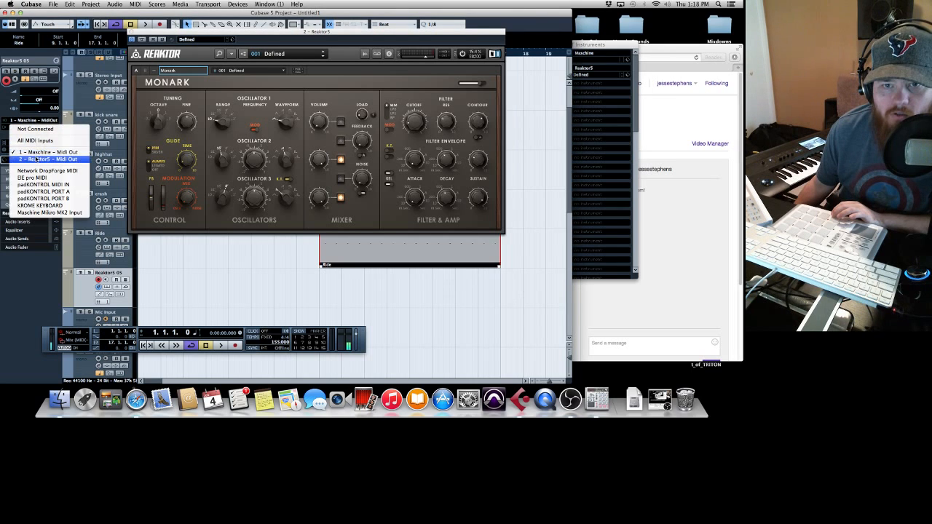
click(36, 159)
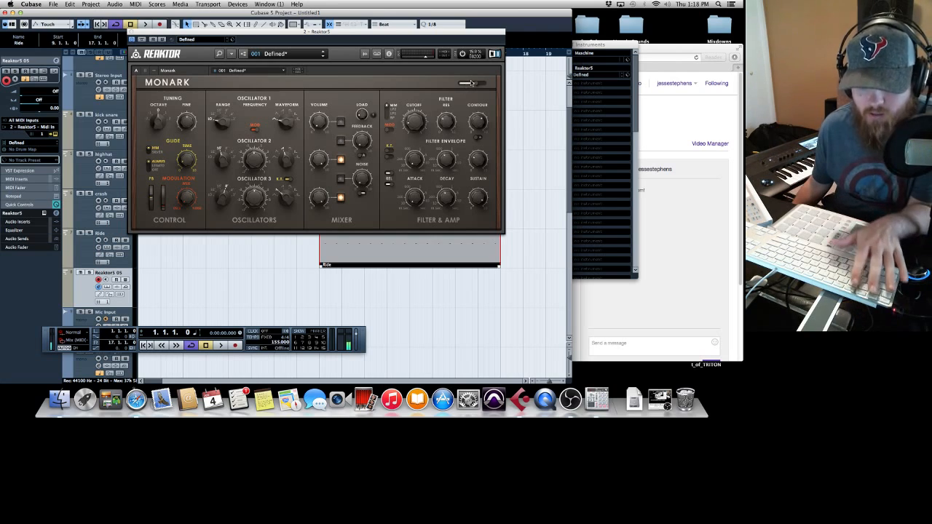
key(F3)
drag(399, 31, 437, 155)
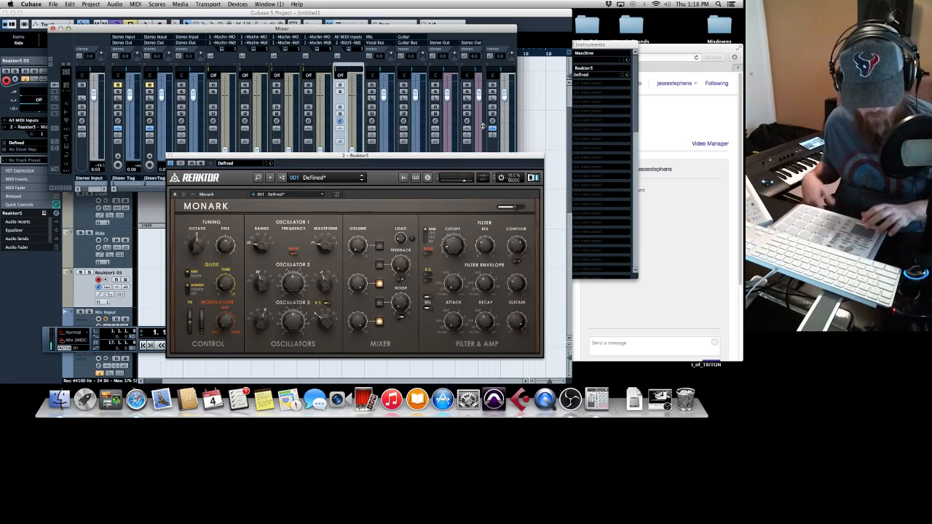
Step: Start playback and audition the Monark Bass presets Defined Square and Organ Lo
key(space)
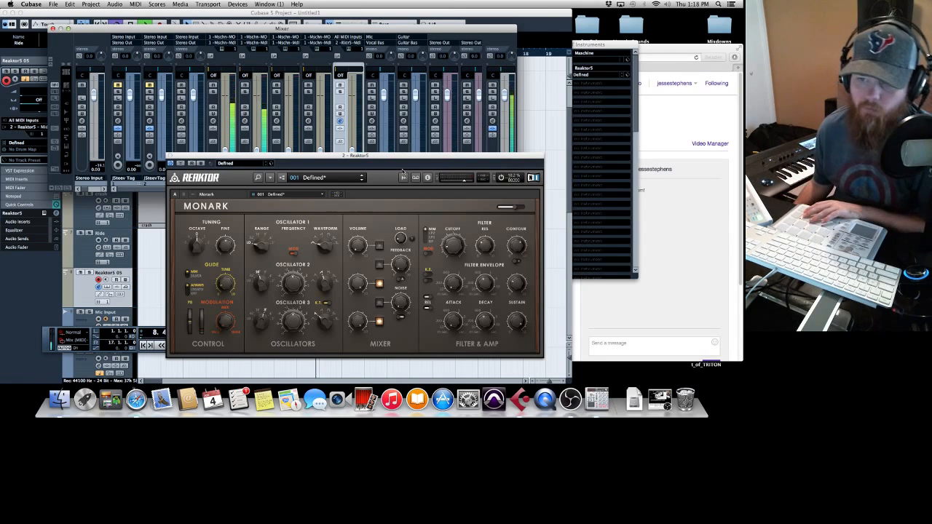
click(339, 178)
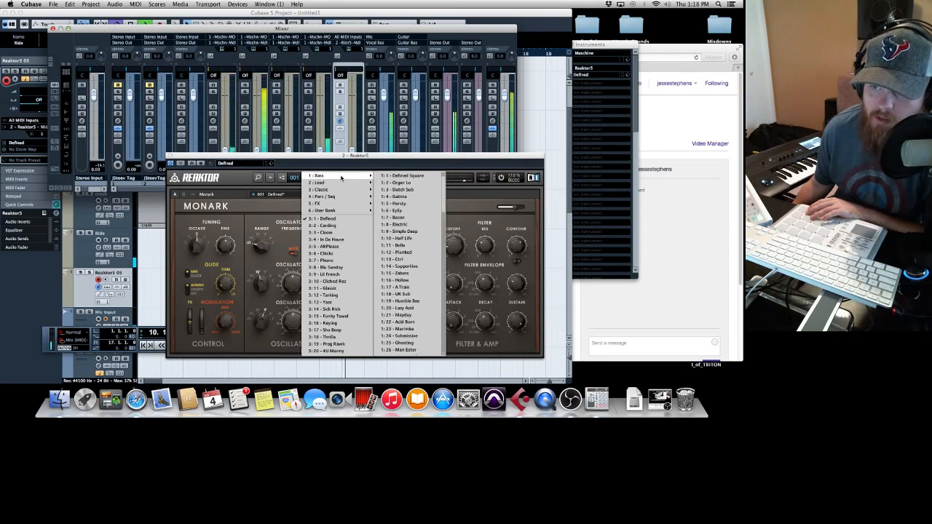
click(397, 177)
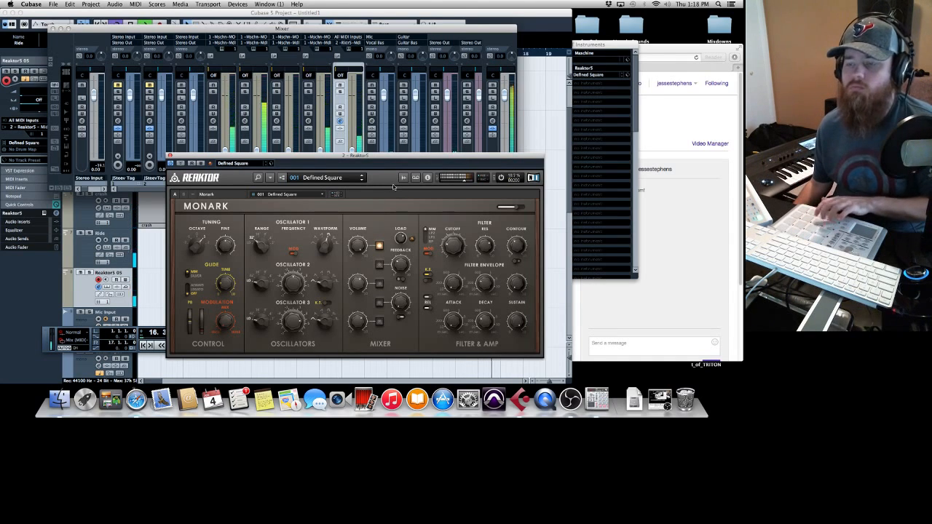
click(333, 181)
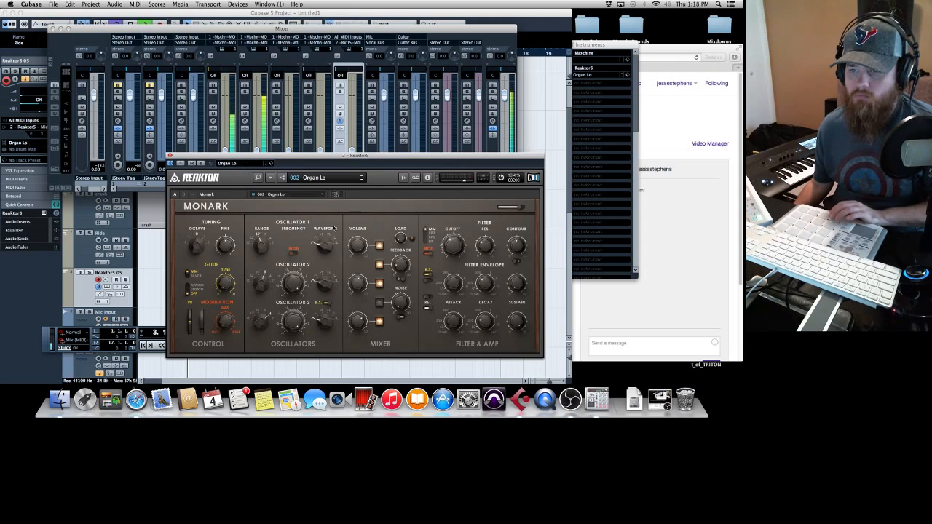
click(327, 226)
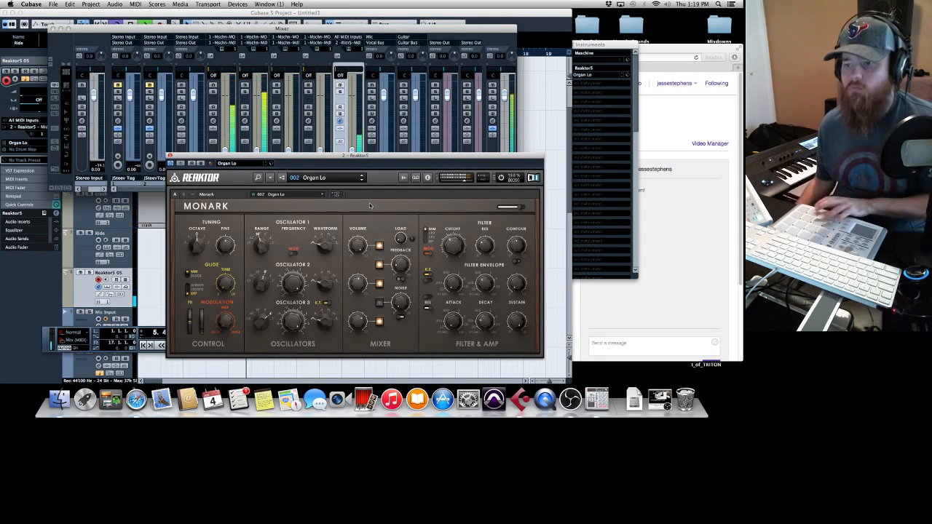
Step: Audition the Monark Bass presets one after another from Dutch Sub through to Bello
click(362, 180)
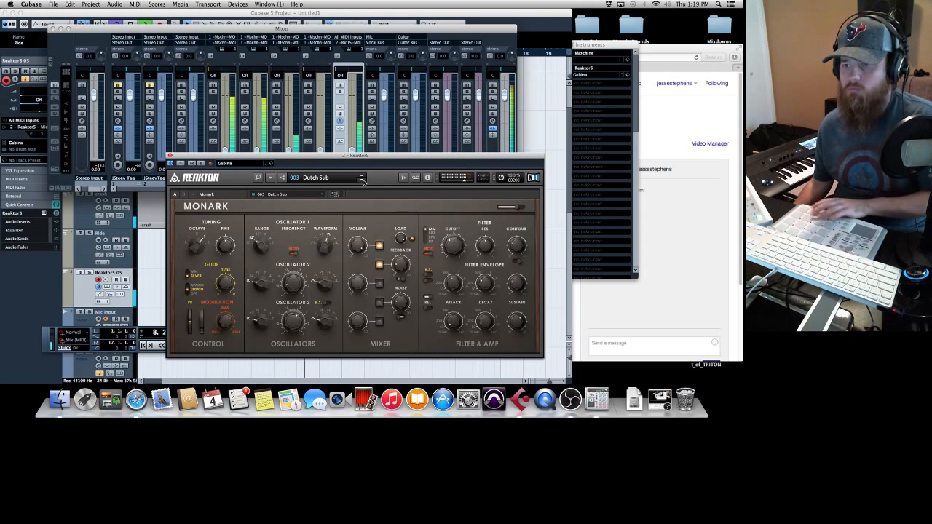
click(362, 180)
click(362, 180)
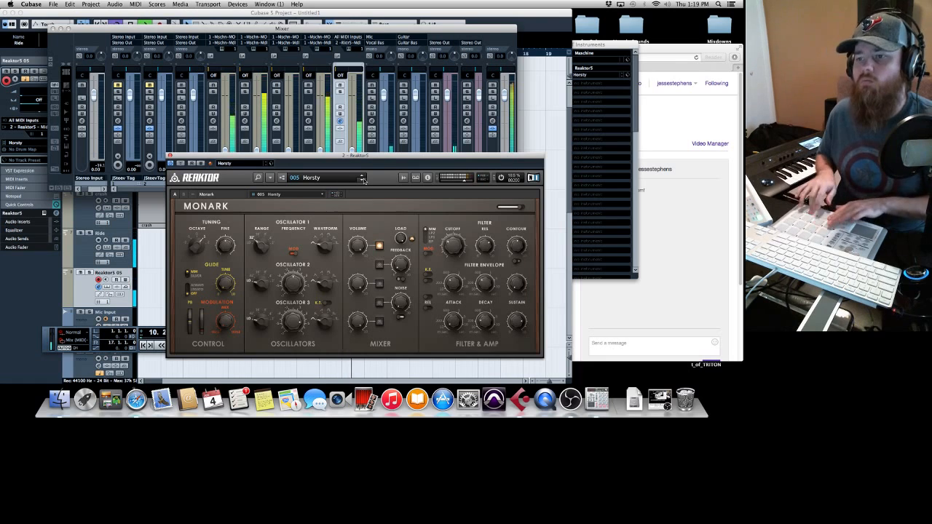
click(363, 180)
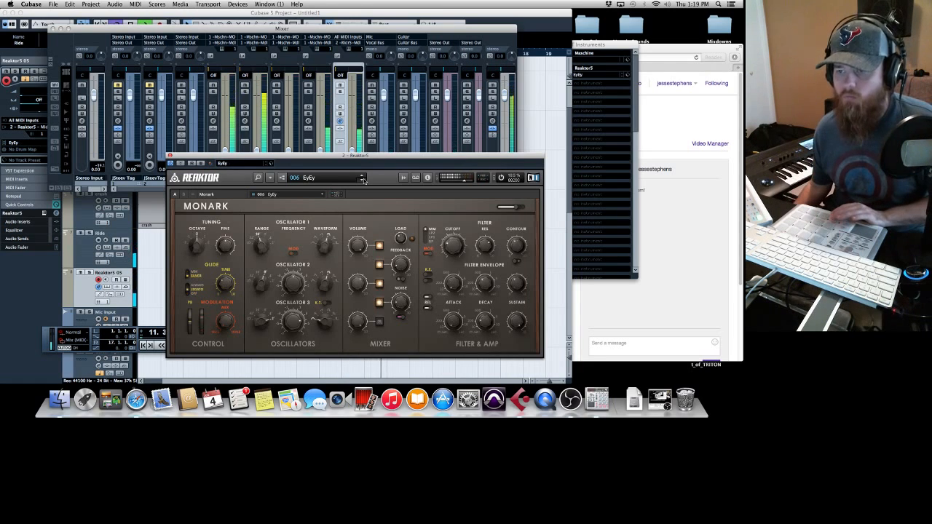
click(363, 179)
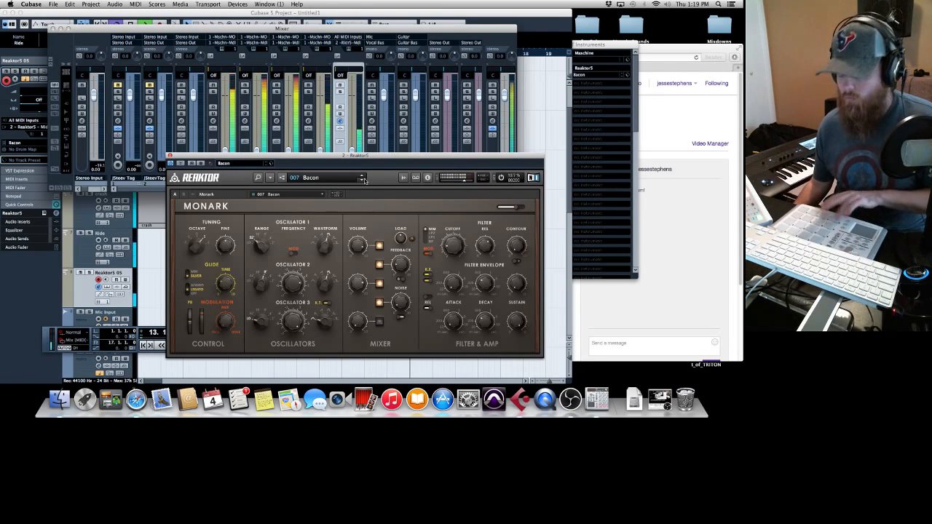
click(362, 179)
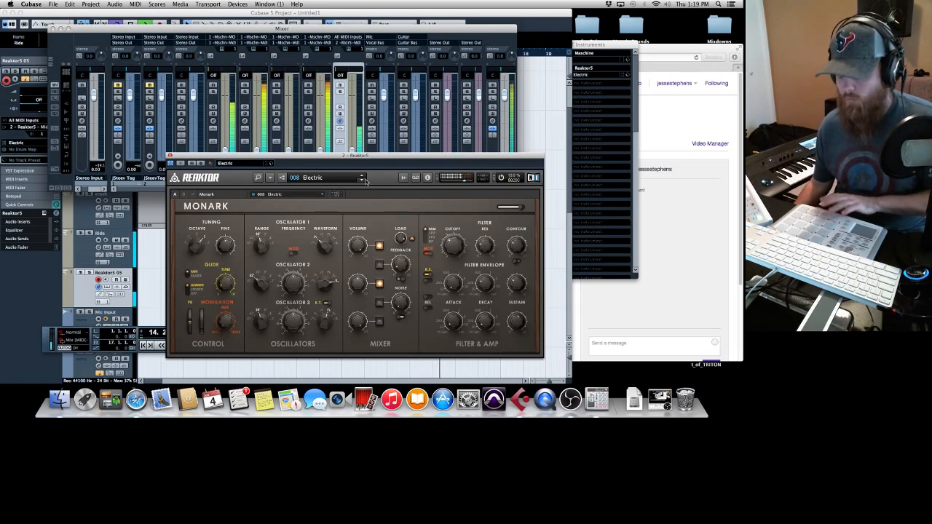
click(364, 179)
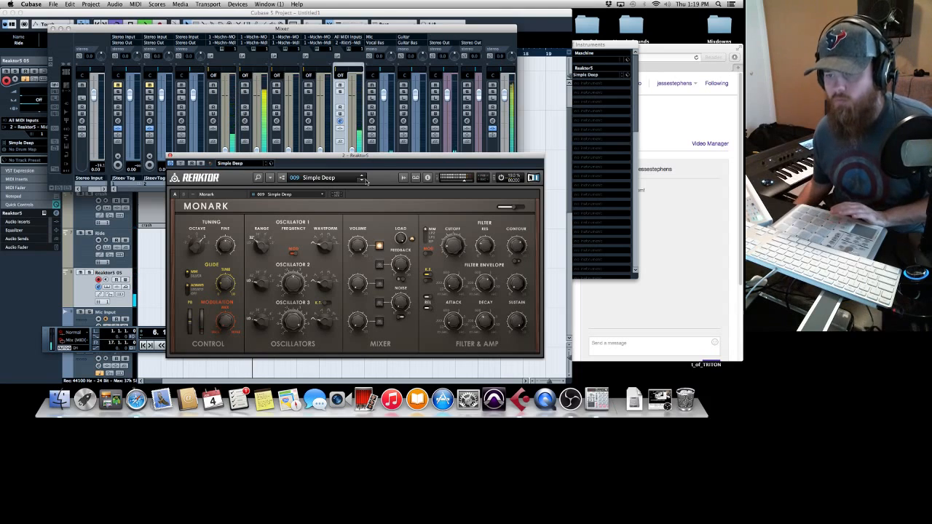
click(366, 180)
click(365, 180)
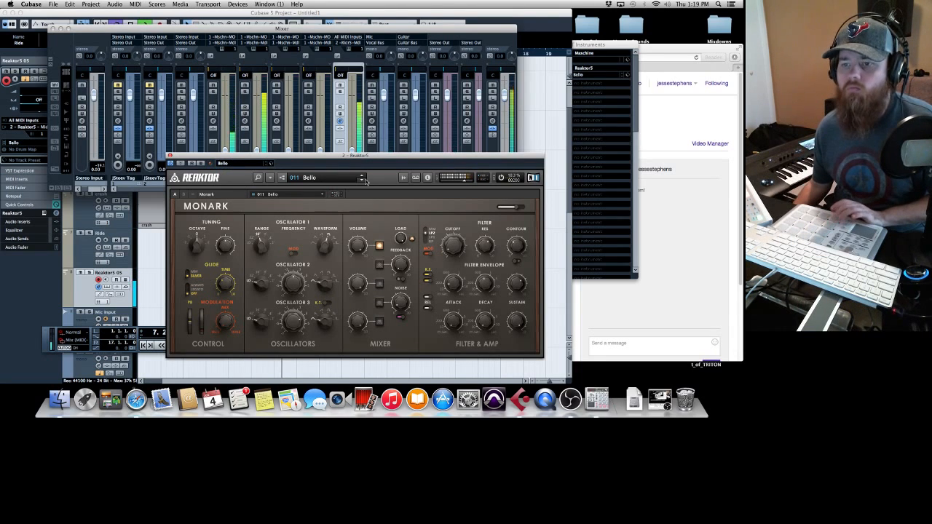
Step: Audition the Plunked preset and load the INIT - Monark preset from Monark's User Bank
click(365, 180)
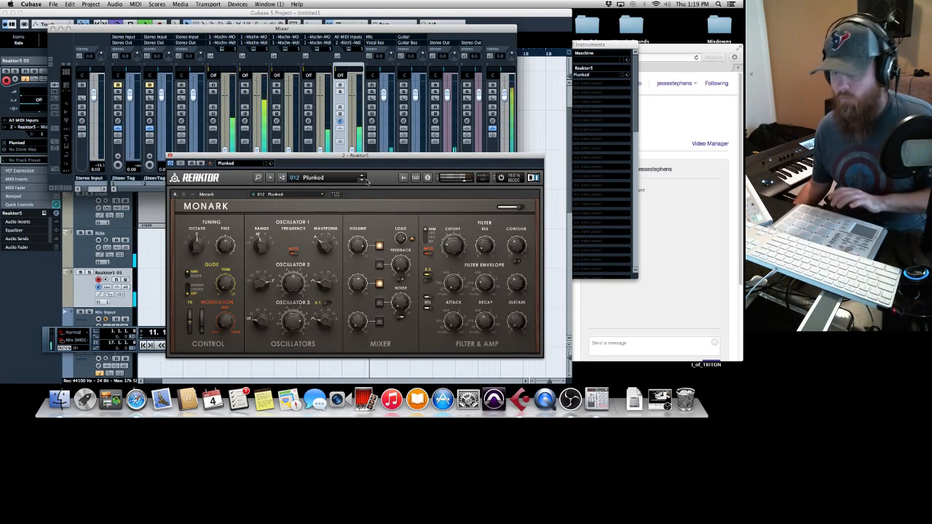
click(324, 178)
mouse_move(332, 177)
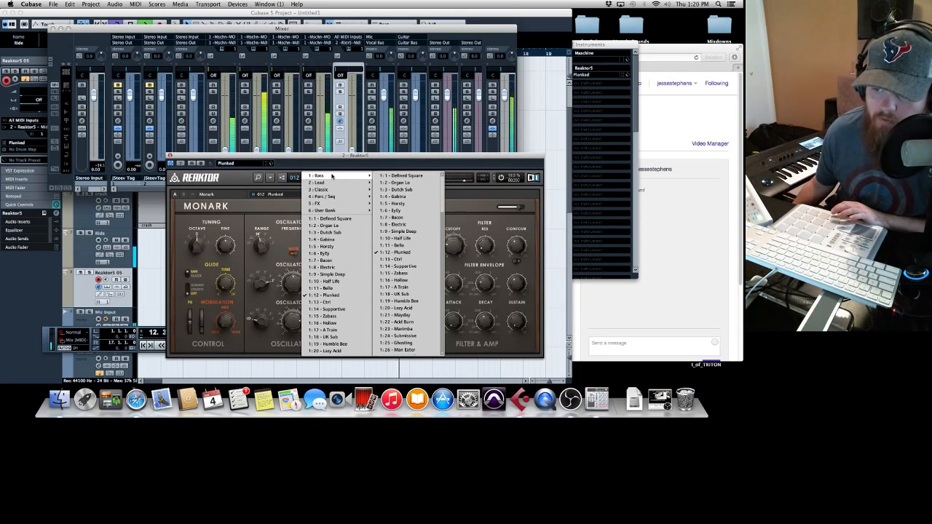
mouse_move(335, 211)
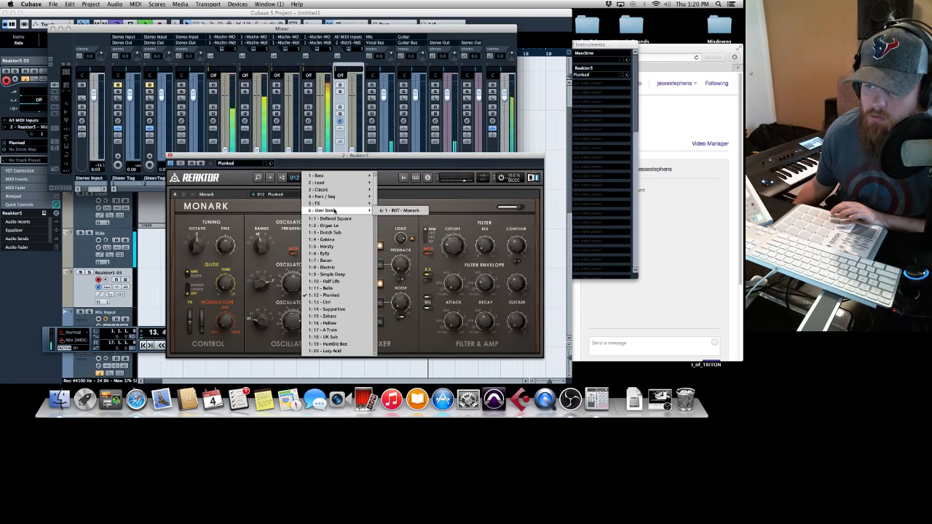
click(400, 210)
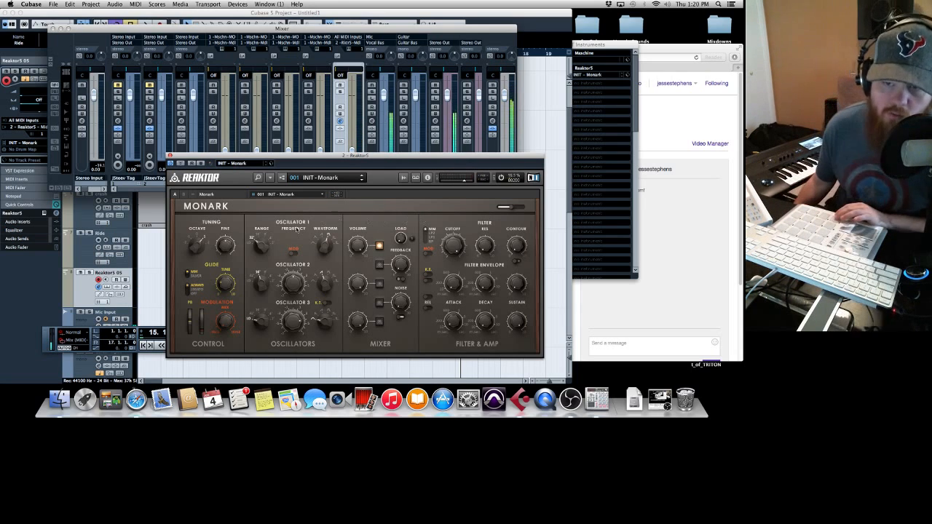
Step: Move the Reaktor window up over the mixer and start MIDI & OSC Learn for the filter's Cutoff and Res knobs
click(259, 95)
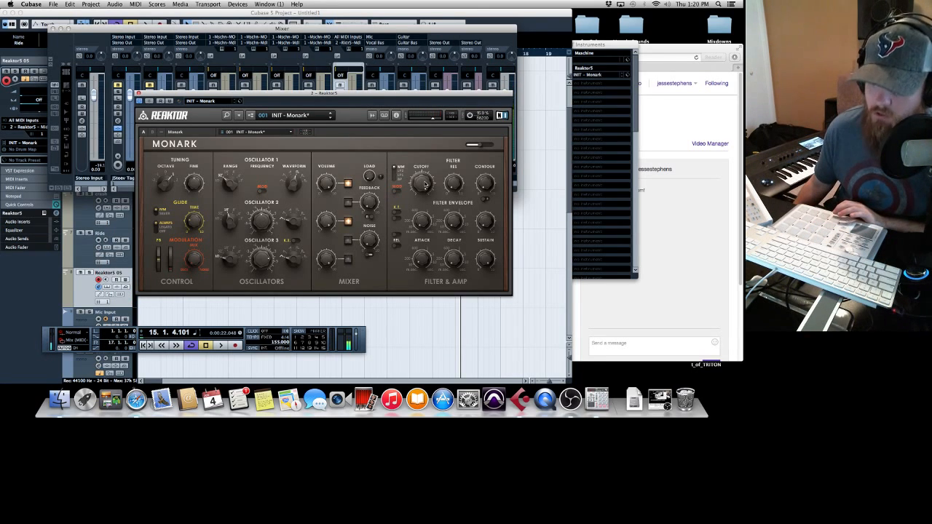
right_click(426, 183)
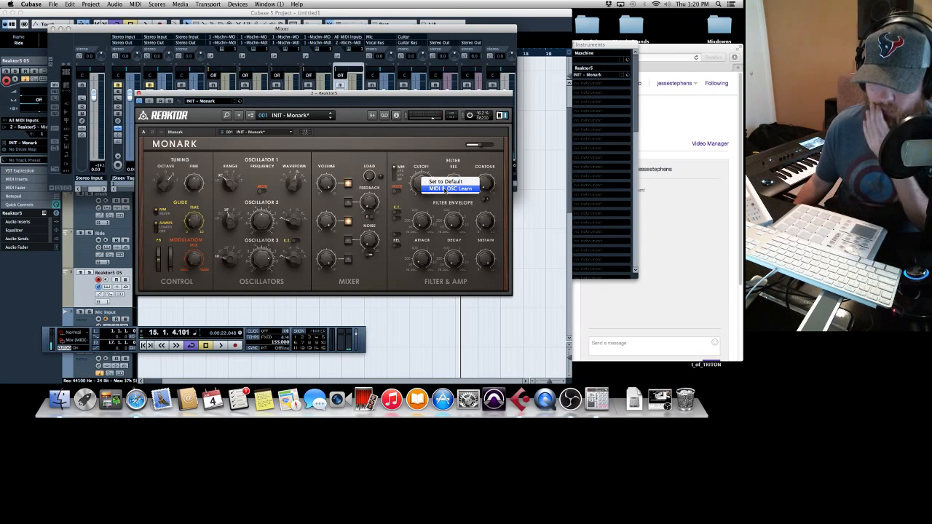
click(446, 190)
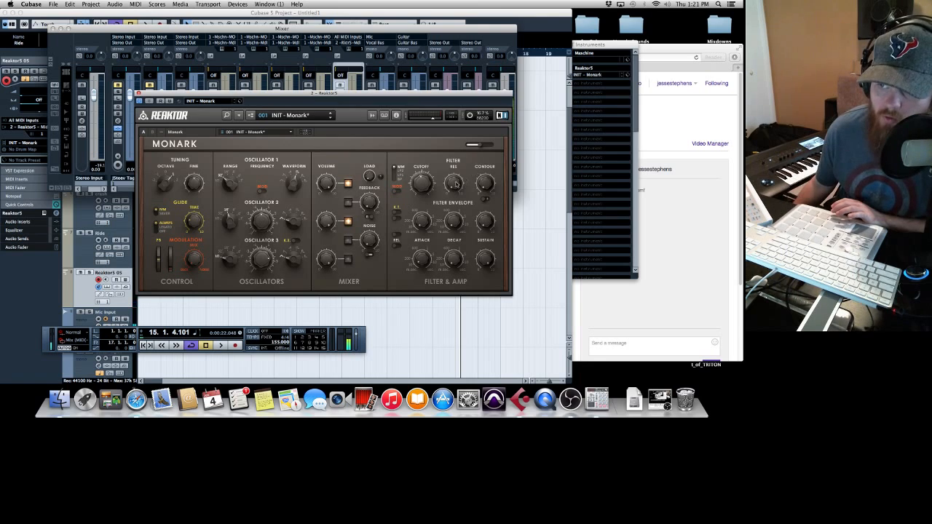
right_click(455, 184)
click(467, 189)
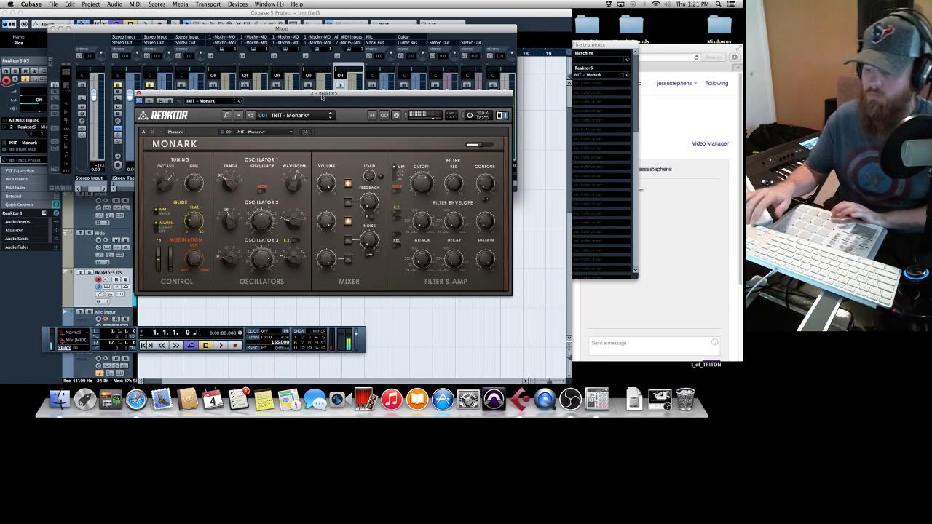
Step: Play the drum loop to rehearse the bass on INIT - Monark, checking the Twitch chat during playback
key(space)
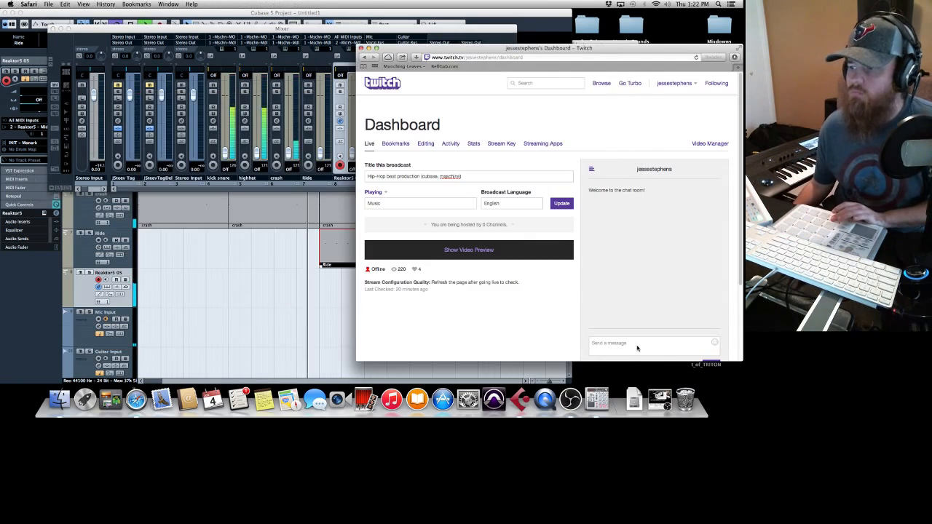
click(637, 348)
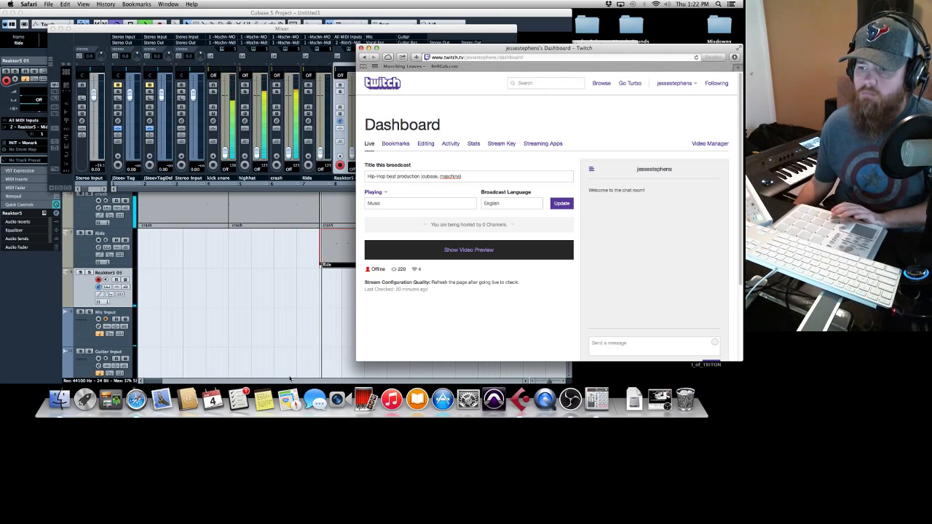
click(308, 328)
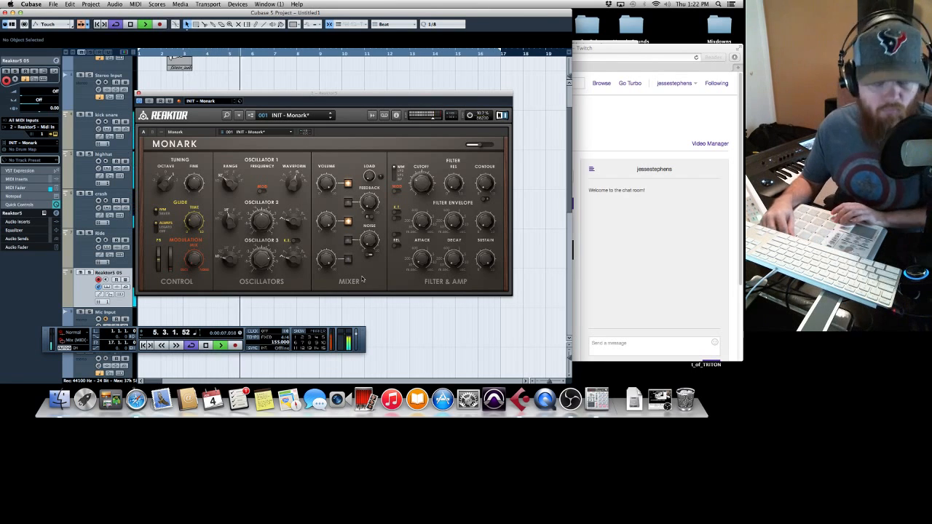
key(space)
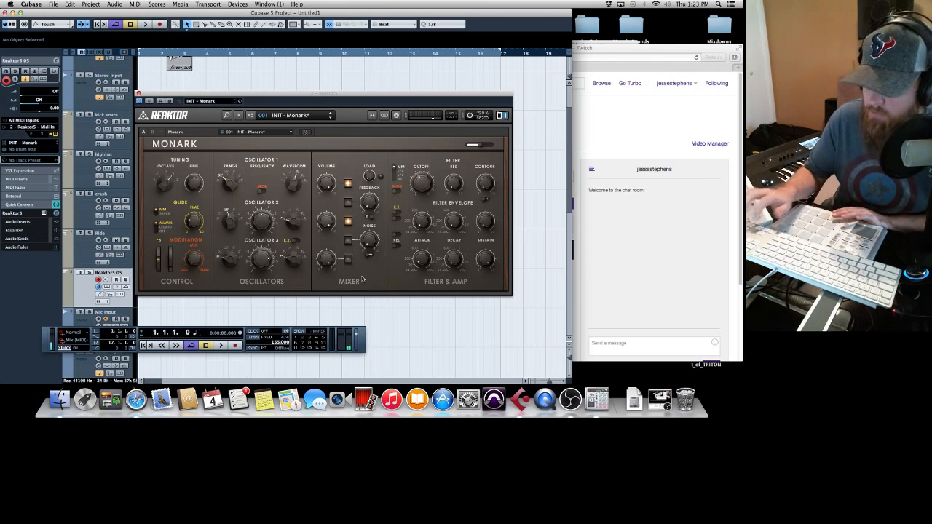
Step: Record the Monark bass line onto the Reaktor5 05 track from the project start and close the Reaktor window
key(space)
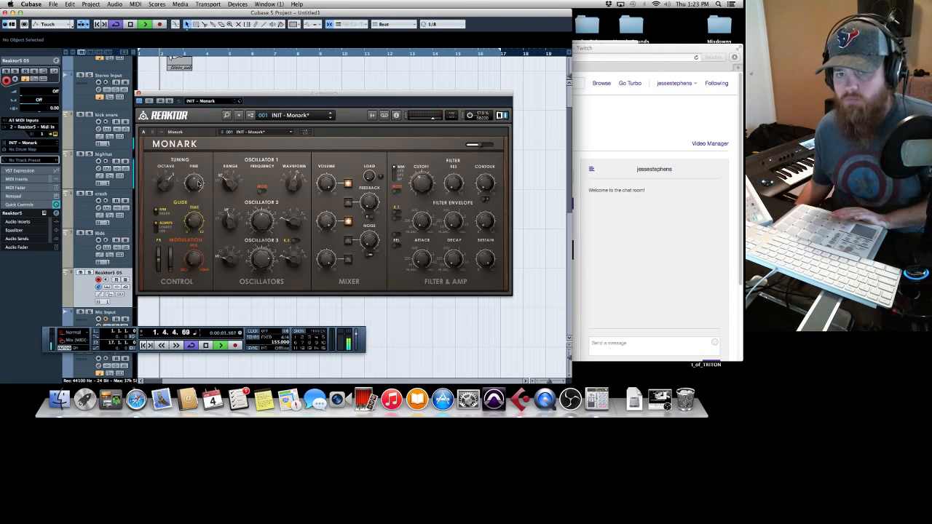
click(160, 25)
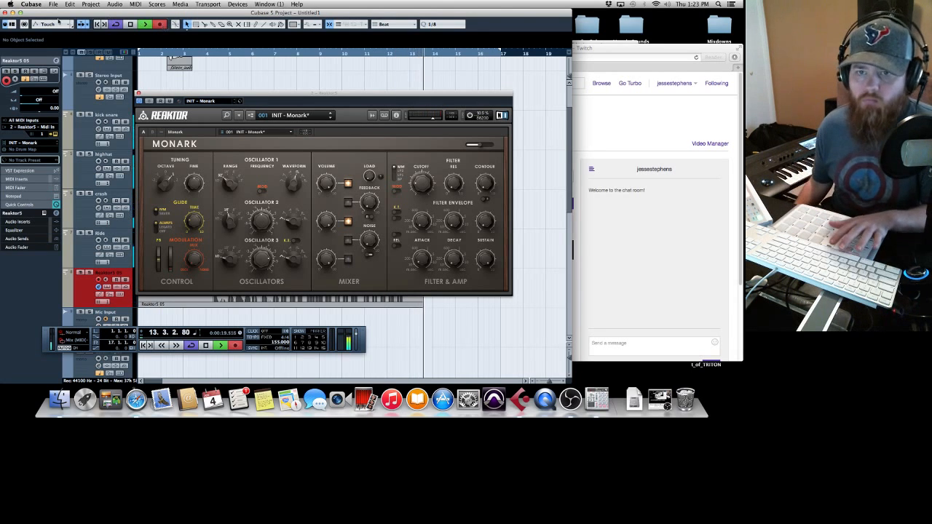
key(space)
click(139, 94)
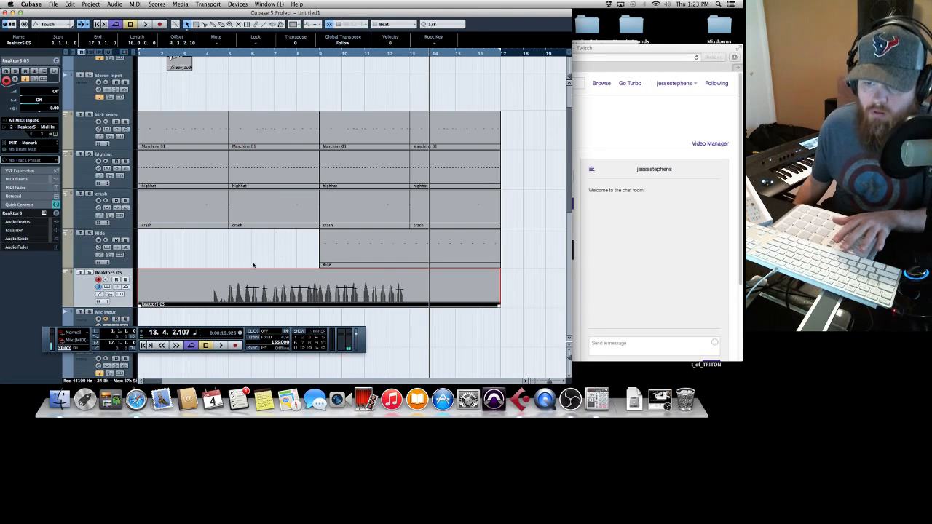
Step: Split the recorded Reaktor5 05 part at bar 5, delete the section before it, and move the remainder to bar 1
right_click(232, 280)
click(242, 279)
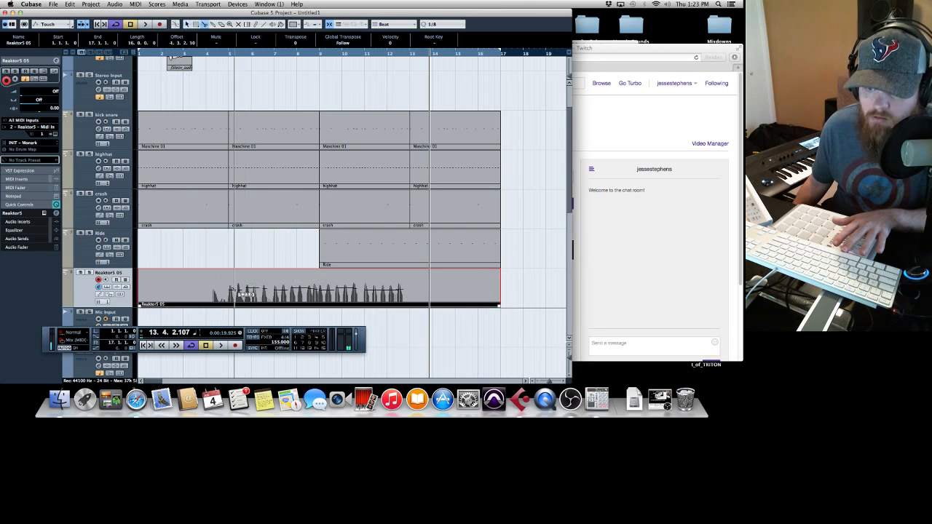
click(233, 292)
key(Delete)
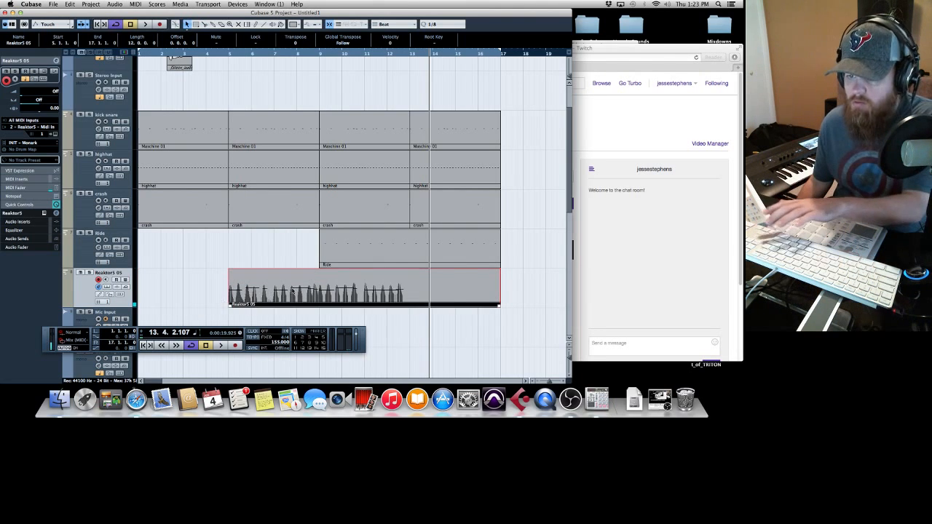
drag(296, 282, 197, 278)
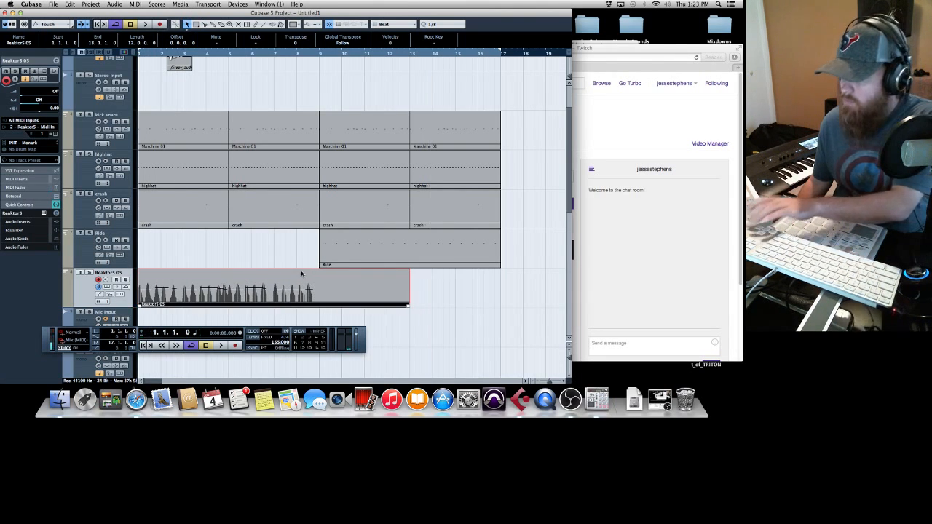
Step: Shorten the Reaktor5 05 part to end at bar 9 and copy it to bar 9 during playback
key(Home)
key(space)
drag(407, 306, 318, 306)
drag(217, 290, 393, 290)
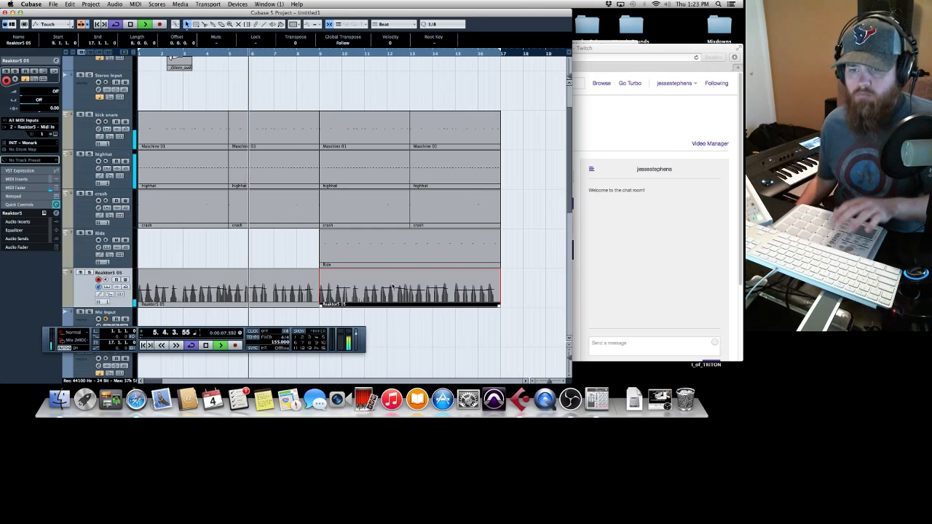
Step: Open the first bass part in the Key Editor, slightly lengthen the first two B1 notes and first G2, and play it back
key(space)
double_click(217, 286)
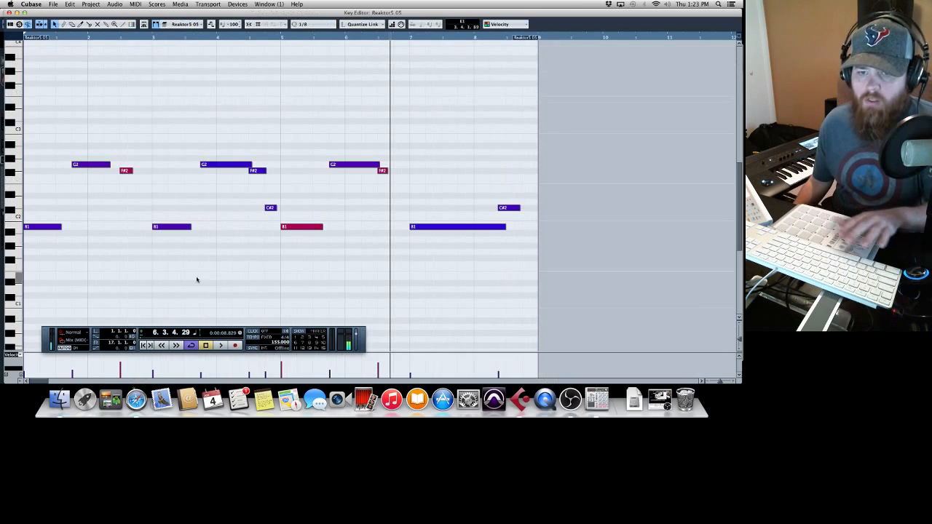
drag(61, 228, 67, 227)
drag(110, 166, 115, 166)
drag(191, 227, 204, 227)
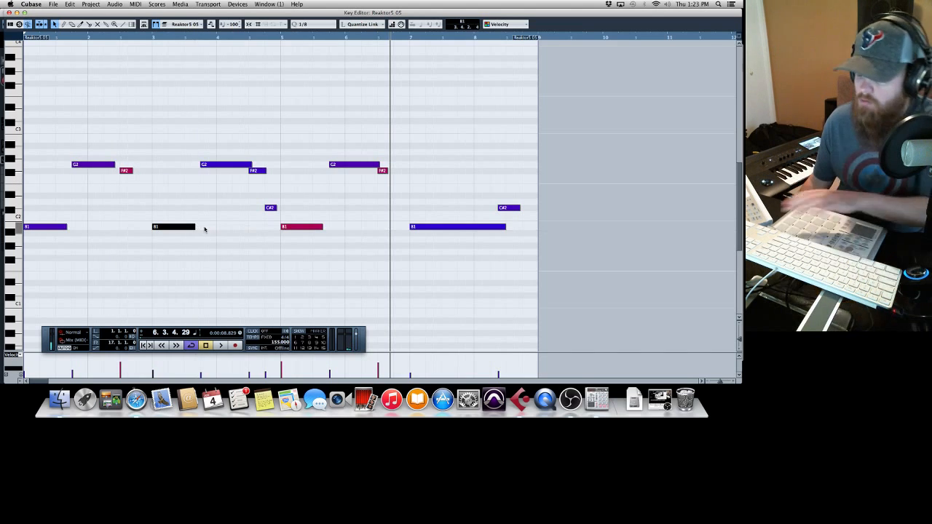
key(space)
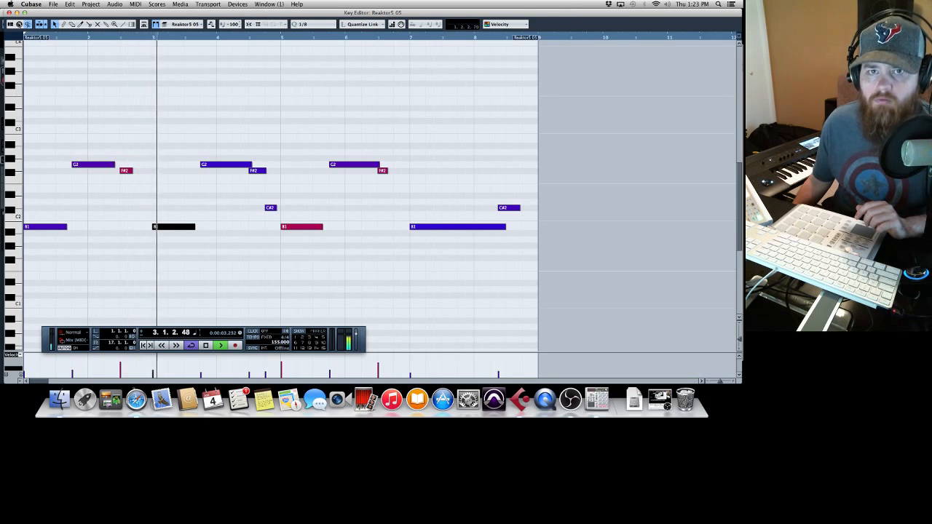
Step: Close the Key Editor, delete the bass part copy at bar 9, and select the edited part at bar 1
click(9, 12)
click(357, 284)
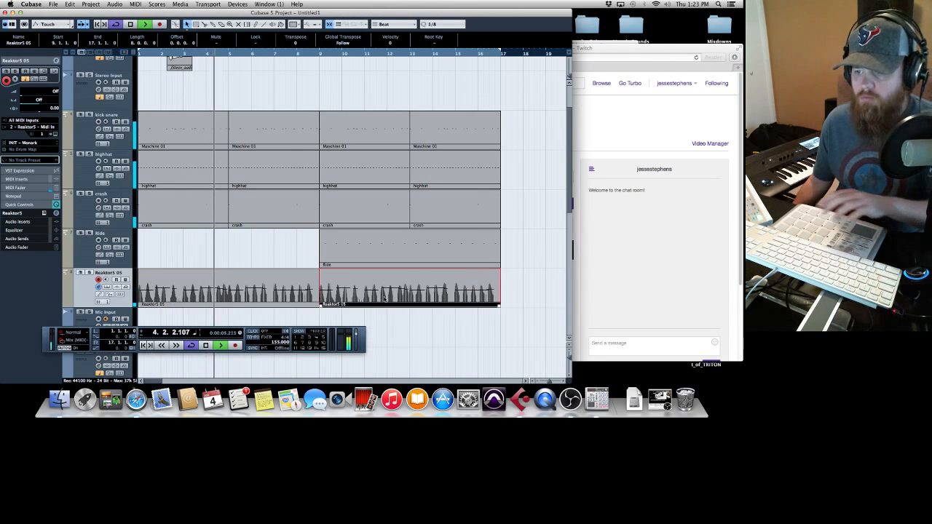
key(Delete)
click(235, 282)
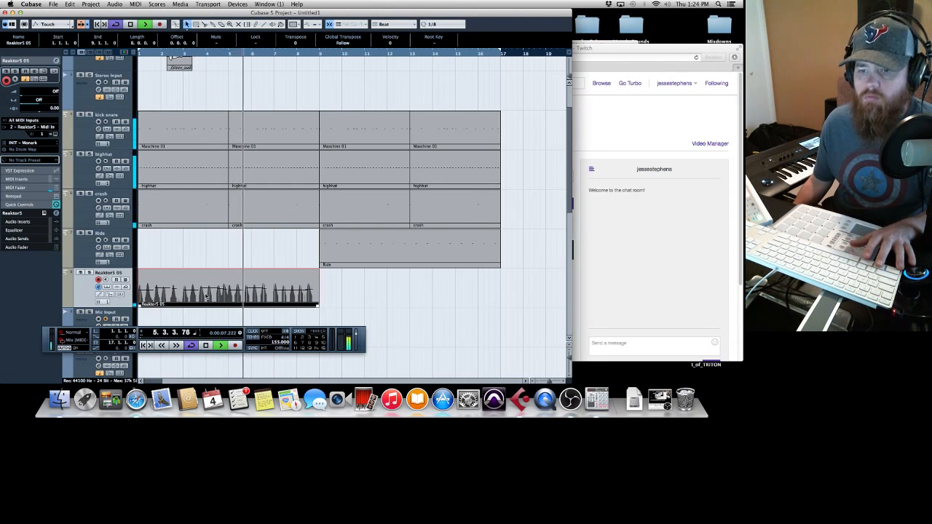
Step: Slightly lengthen the bass part's B1 note at bar 5 and raise the velocities of the notes to a uniformly high level
double_click(224, 292)
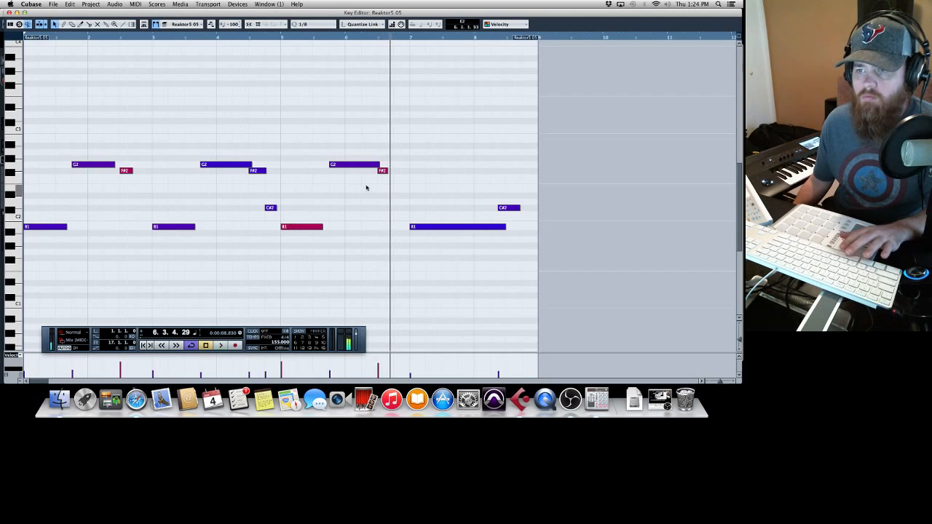
click(322, 226)
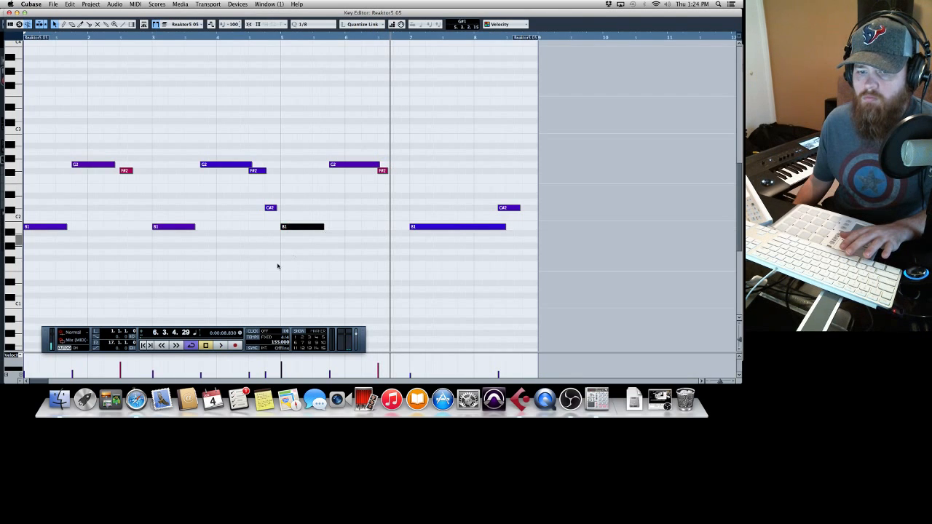
click(25, 356)
key(period)
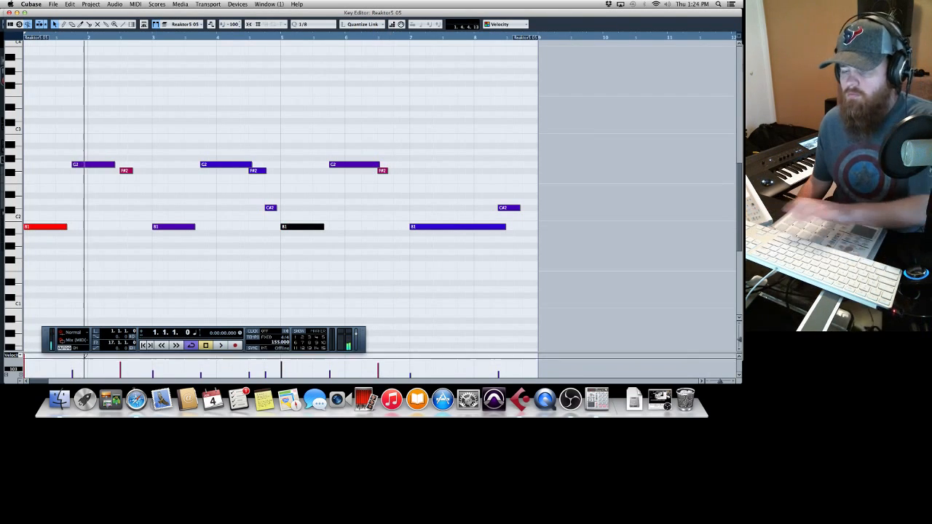
key(space)
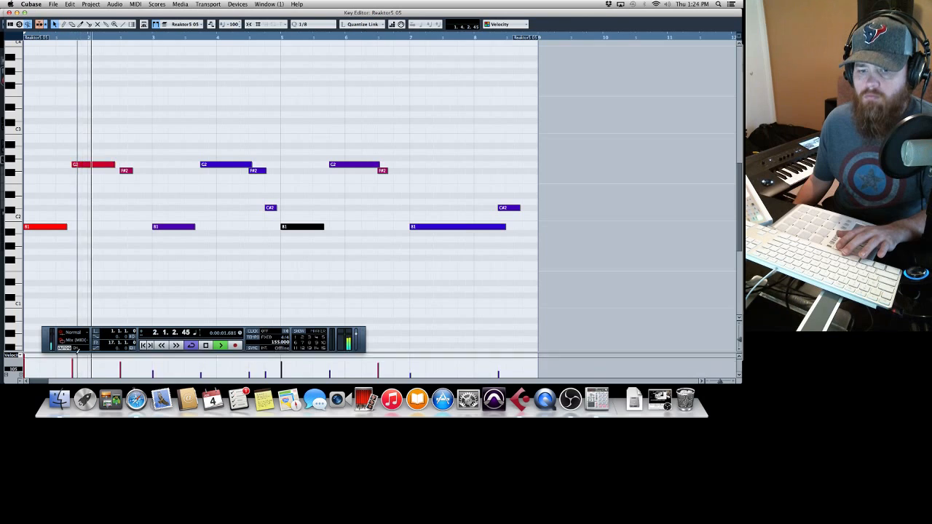
drag(518, 356, 59, 312)
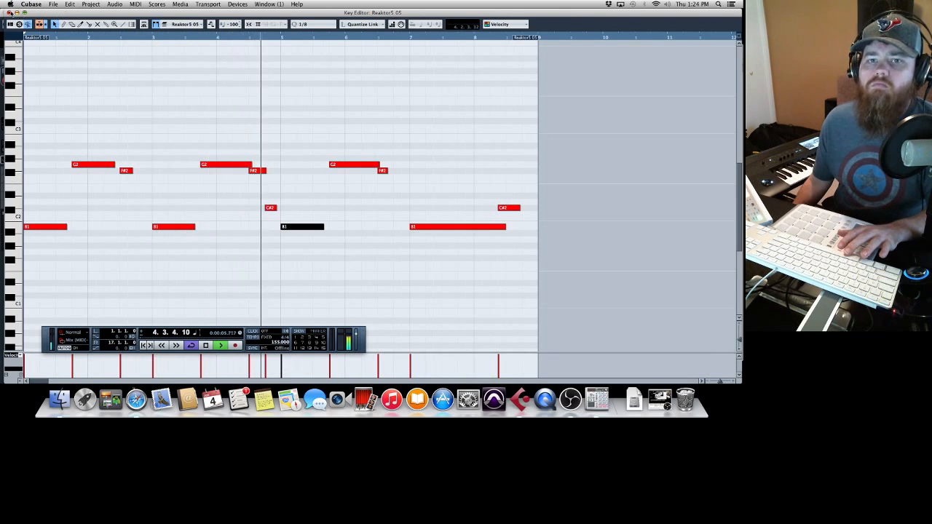
Step: Close the Key Editor and copy the edited Reaktor5 05 part to bar 9
click(9, 12)
drag(205, 289, 380, 291)
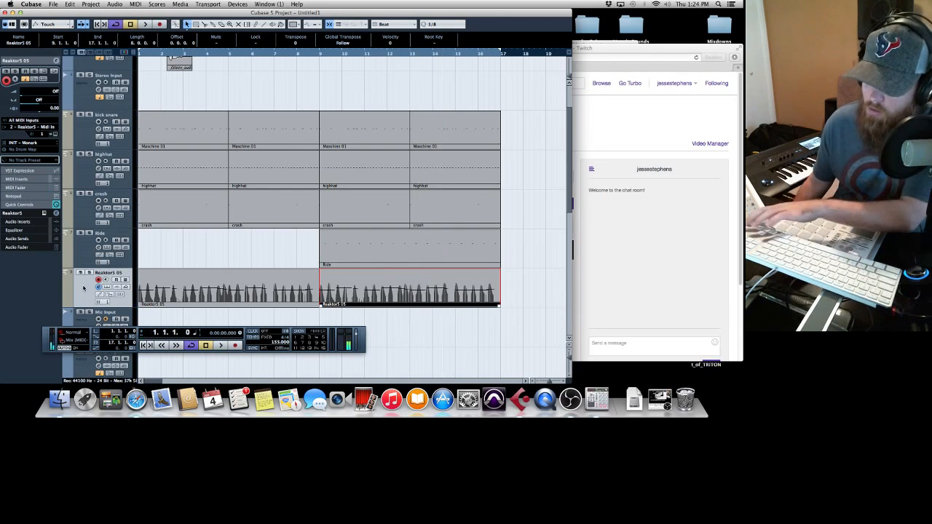
key(space)
Step: Open the Monark instrument window, play the bass with the drums to check the sound, and close the window
click(89, 272)
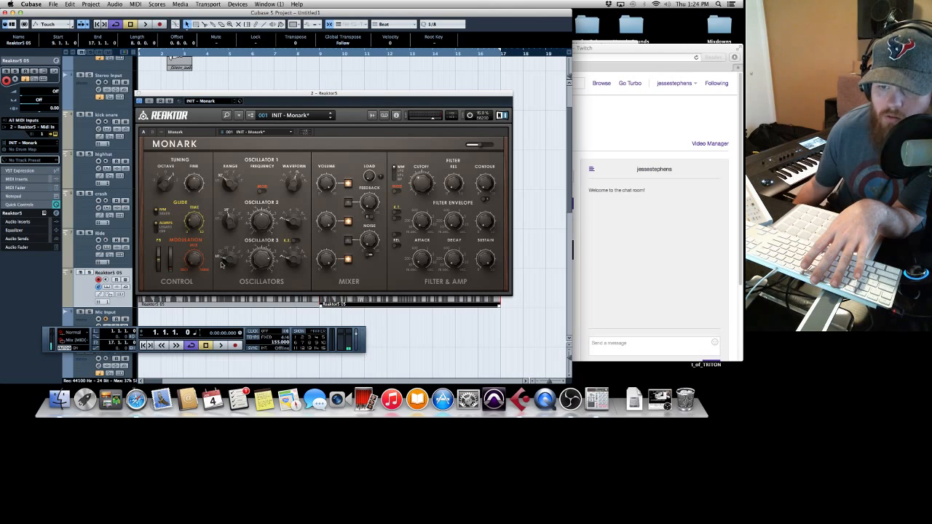
key(space)
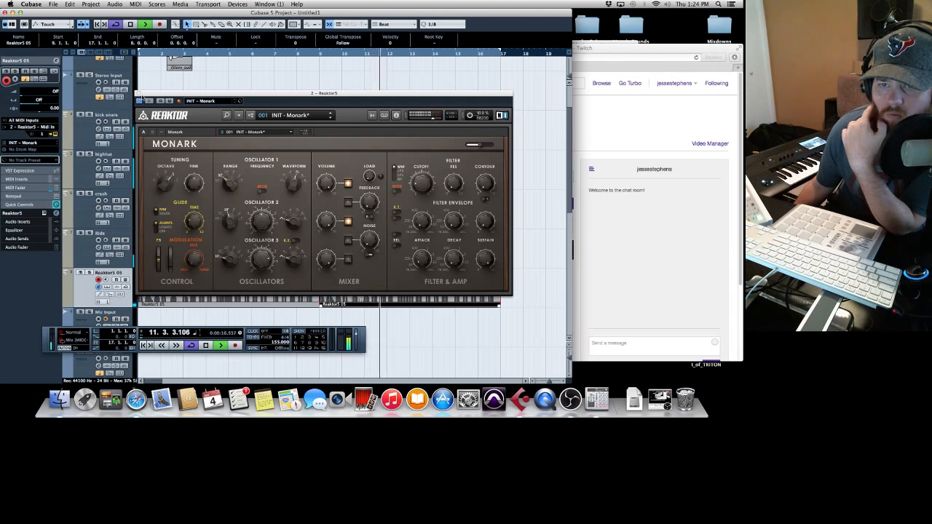
click(138, 94)
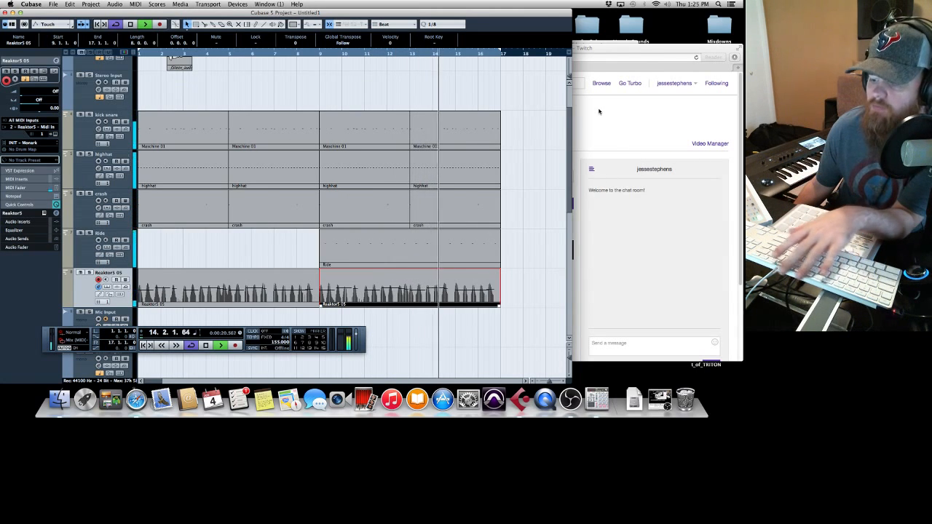
Step: Add another Reaktor5 instrument in VST instrument slot 3 and create a MIDI track assigned to it
key(F11)
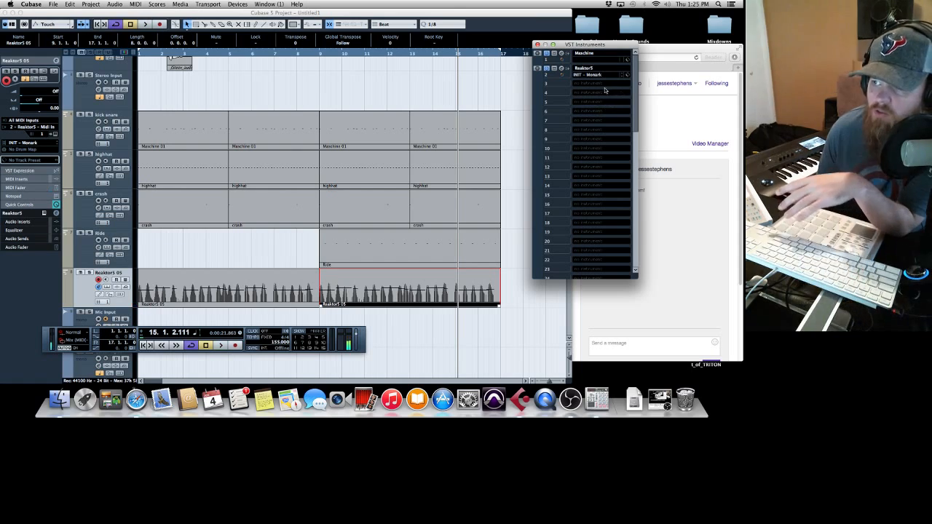
click(599, 85)
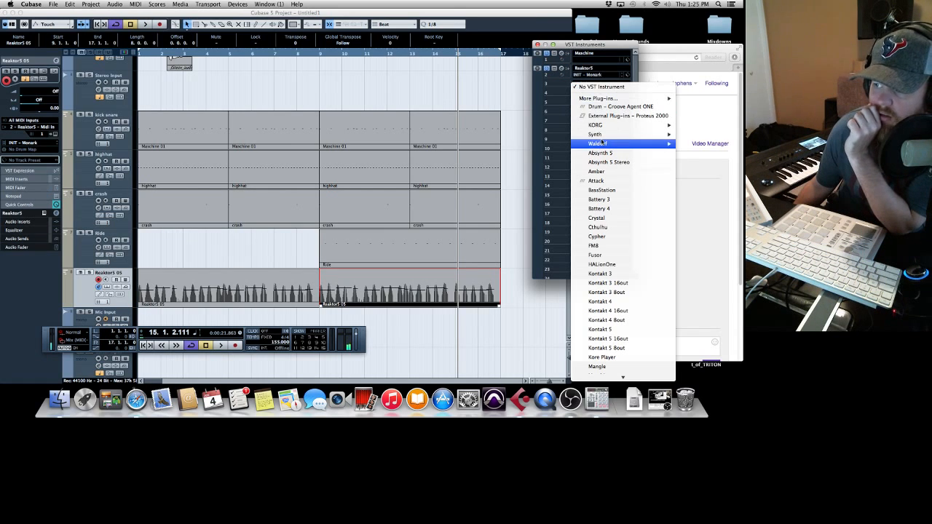
mouse_move(604, 126)
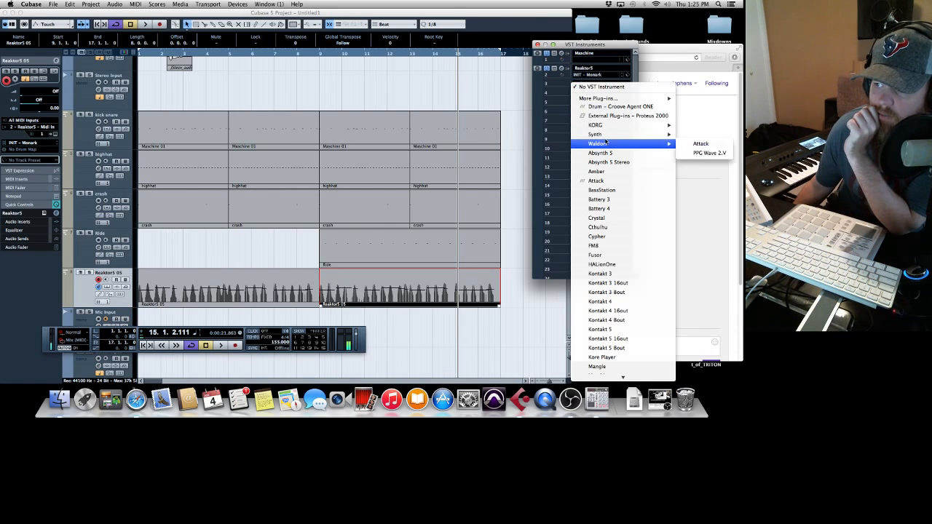
mouse_move(614, 102)
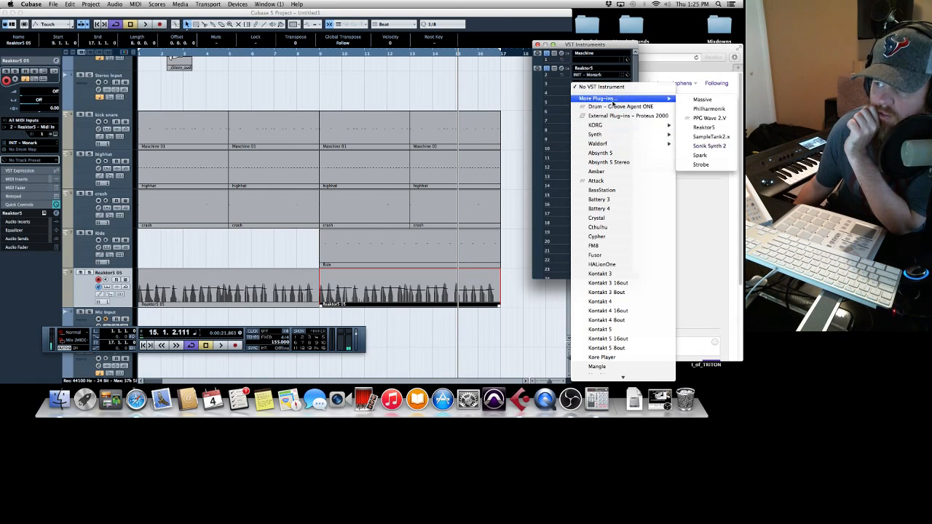
click(704, 127)
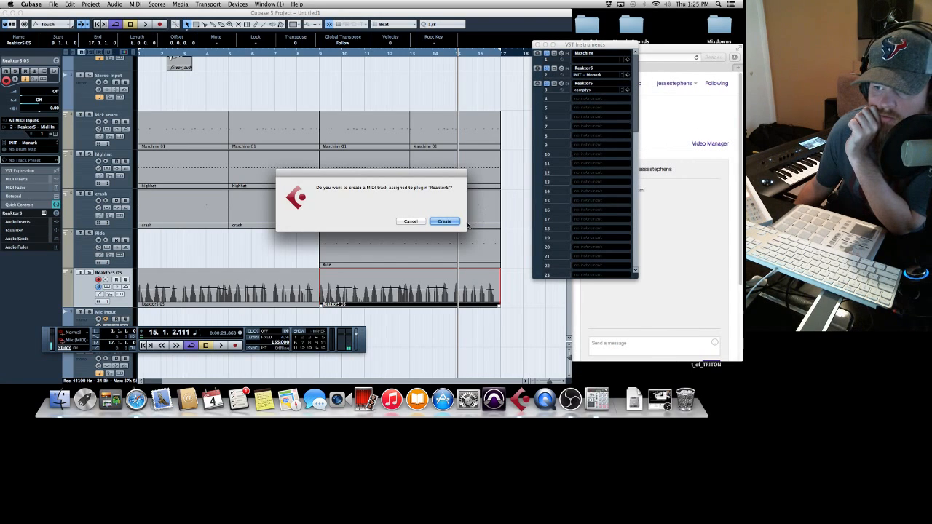
click(445, 221)
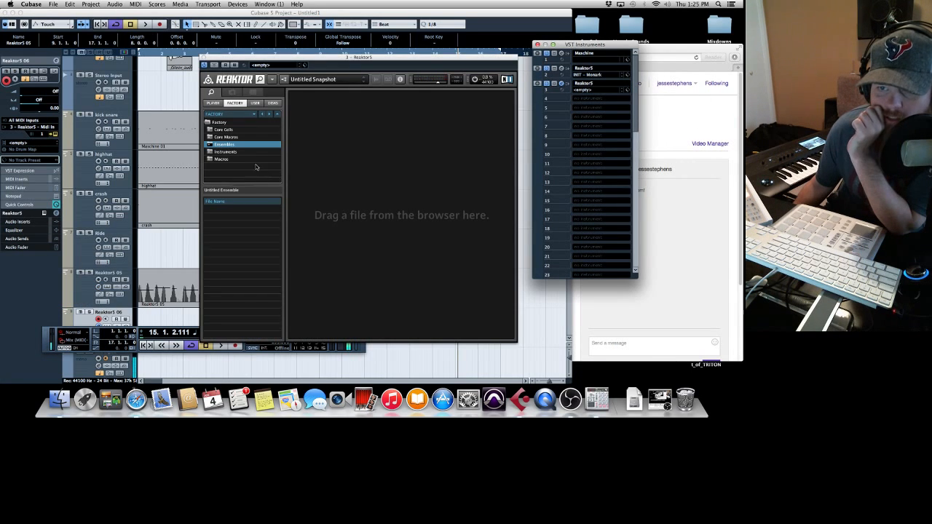
Step: Load the Razor ensemble from Reaktor's Player library
click(231, 125)
click(231, 147)
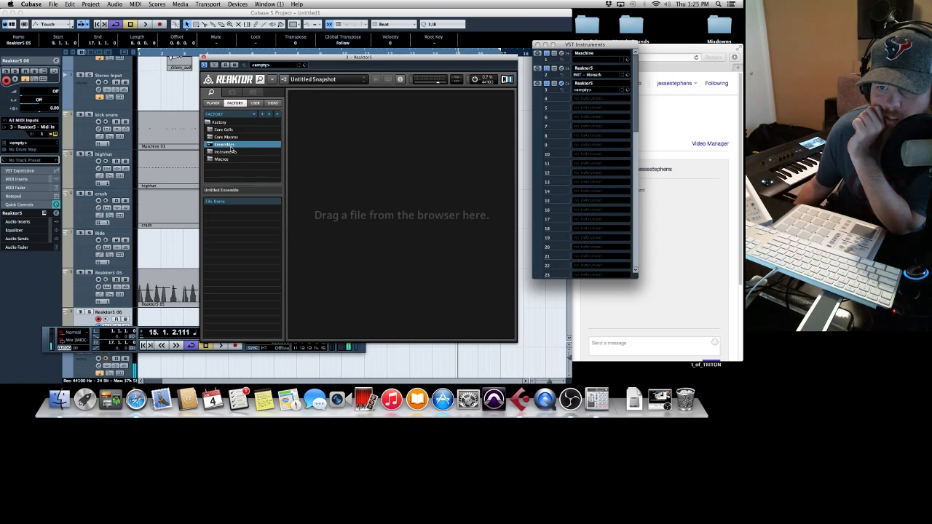
click(213, 104)
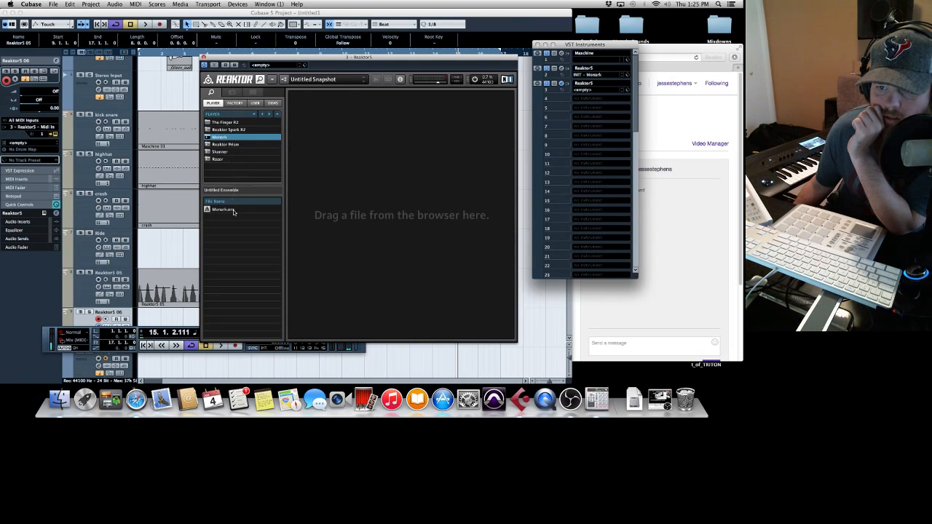
click(226, 158)
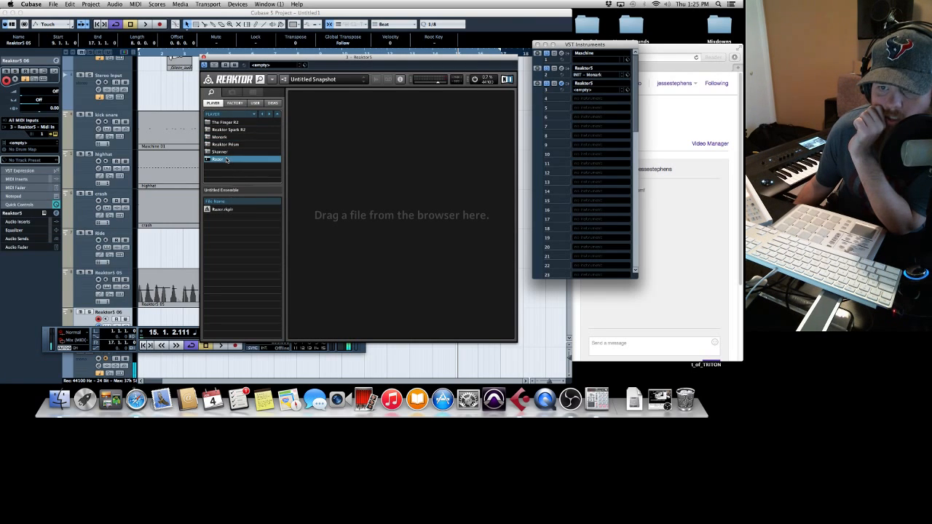
click(230, 209)
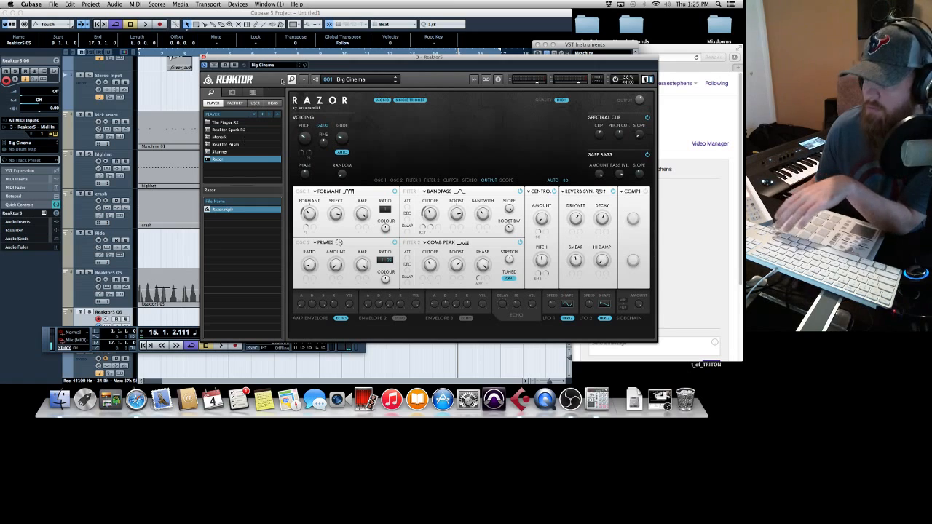
Step: Load the INIT - Razor snapshot from the Errorsmith bank, lower its lowpass cutoff with Safe Bass enabled, and close the instrument window
click(351, 80)
mouse_move(379, 135)
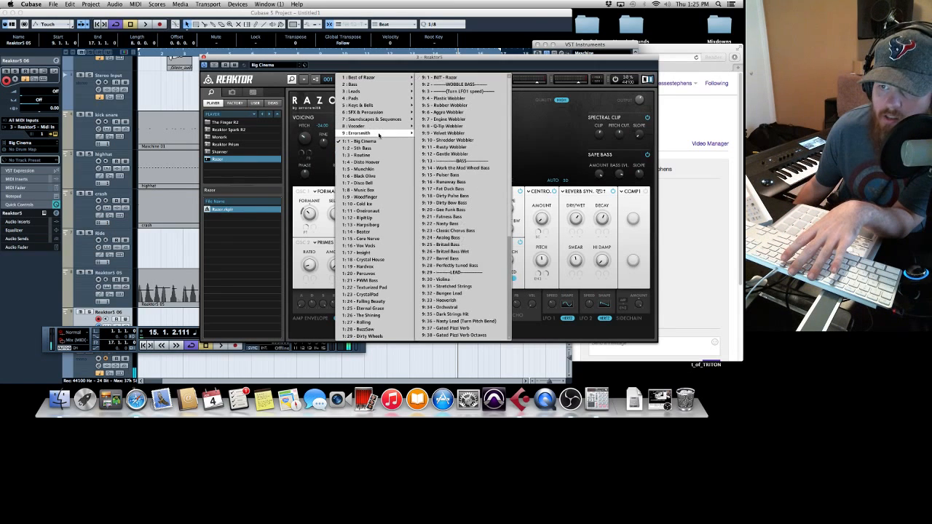
click(444, 77)
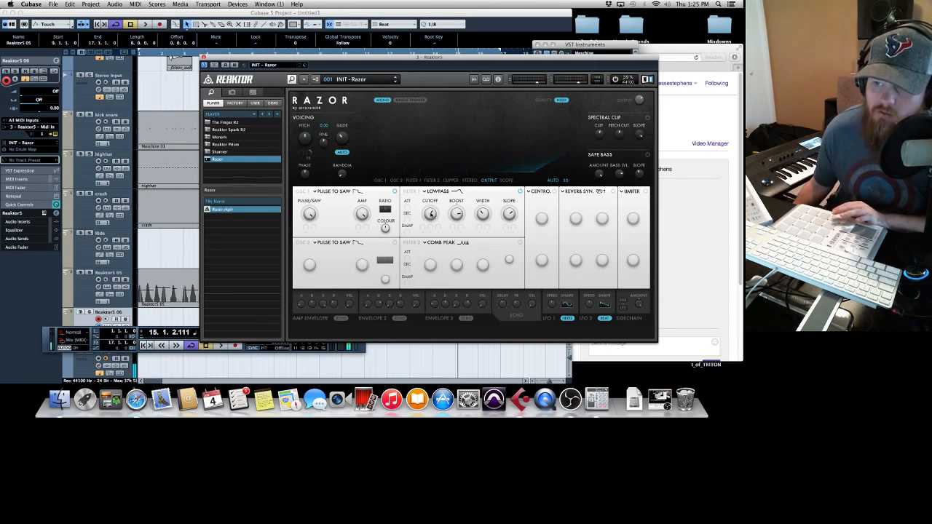
drag(431, 213, 432, 240)
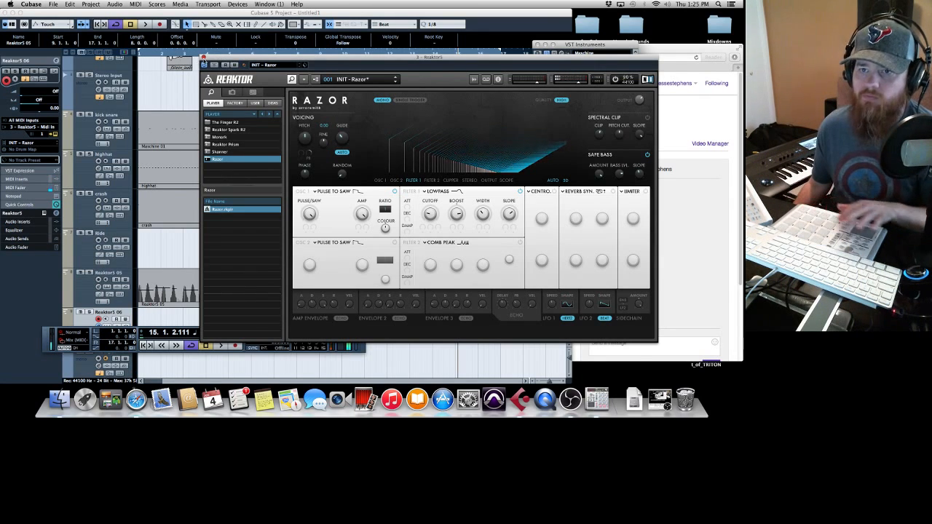
click(204, 57)
Step: Draw an empty eight-bar MIDI part on the Reaktor5 06 track from bar 1 to bar 9
scroll(266, 172, down, 4)
click(247, 218)
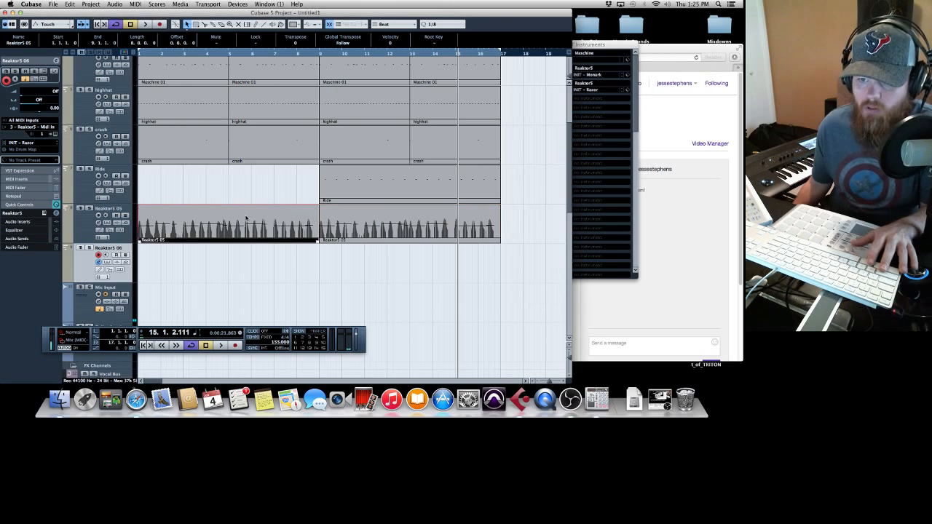
right_click(167, 275)
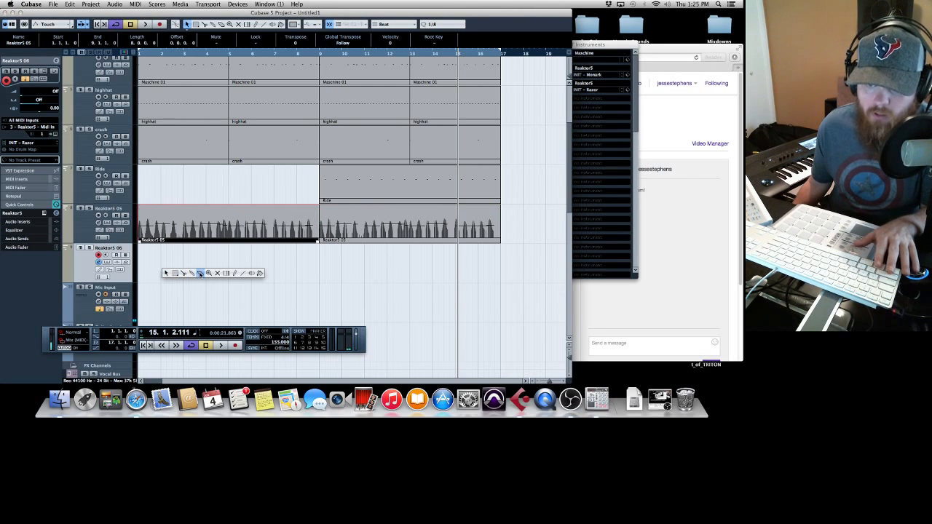
click(234, 273)
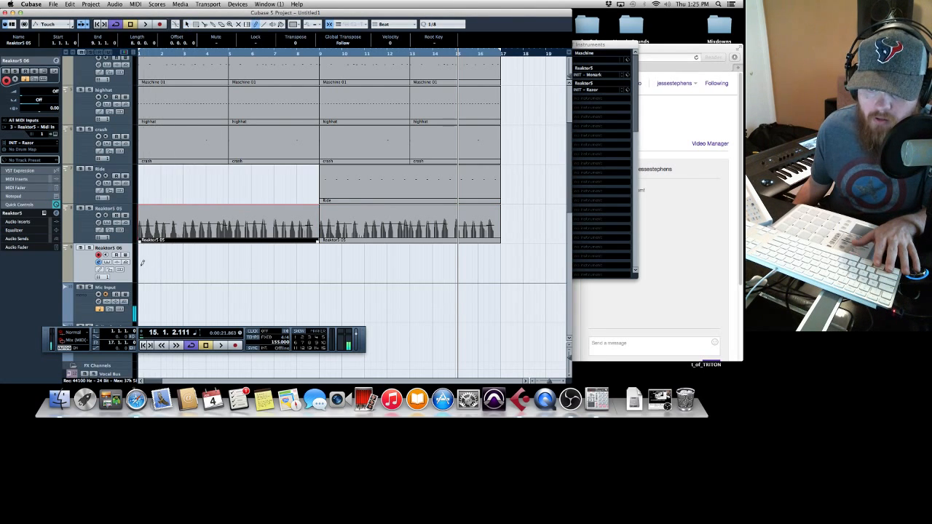
drag(143, 263, 318, 255)
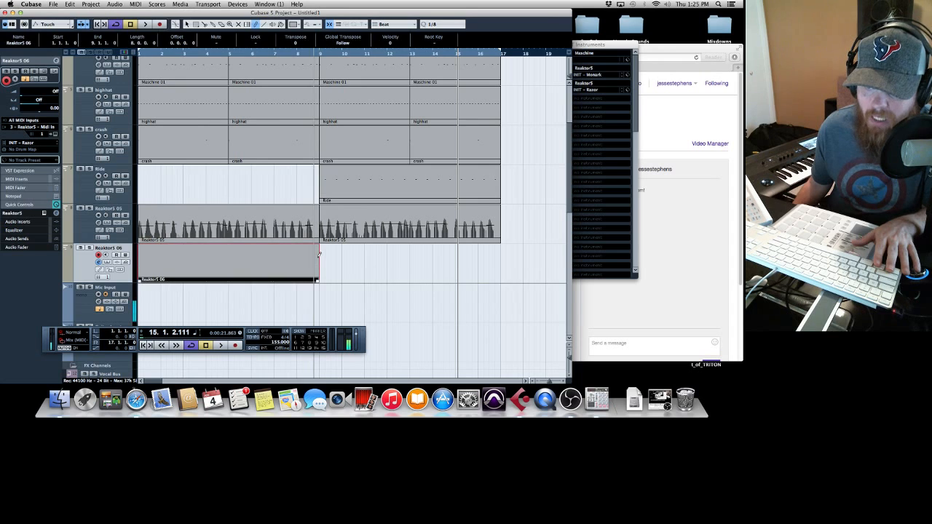
Step: Copy all notes of the first Reaktor5 05 bass part into the new Reaktor5 06 part, starting at bar 1
double_click(282, 233)
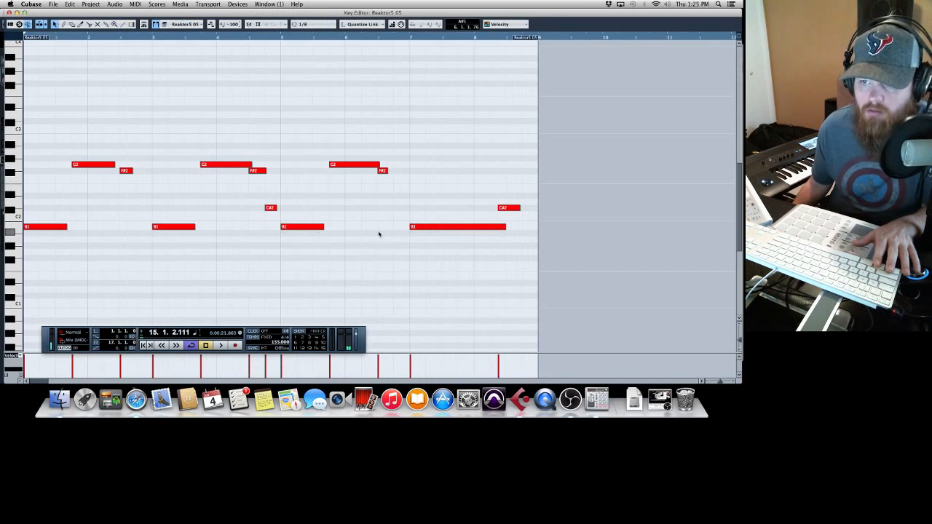
drag(615, 103, 16, 266)
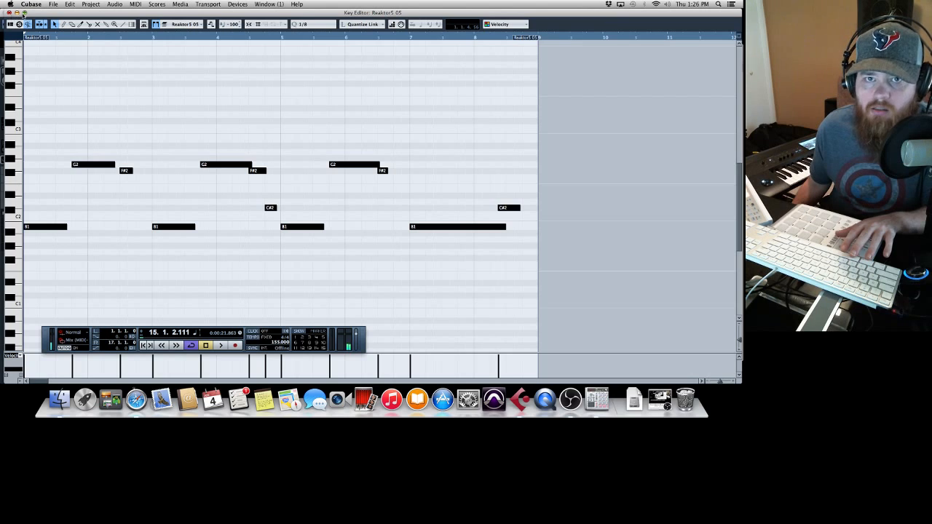
click(9, 12)
double_click(192, 260)
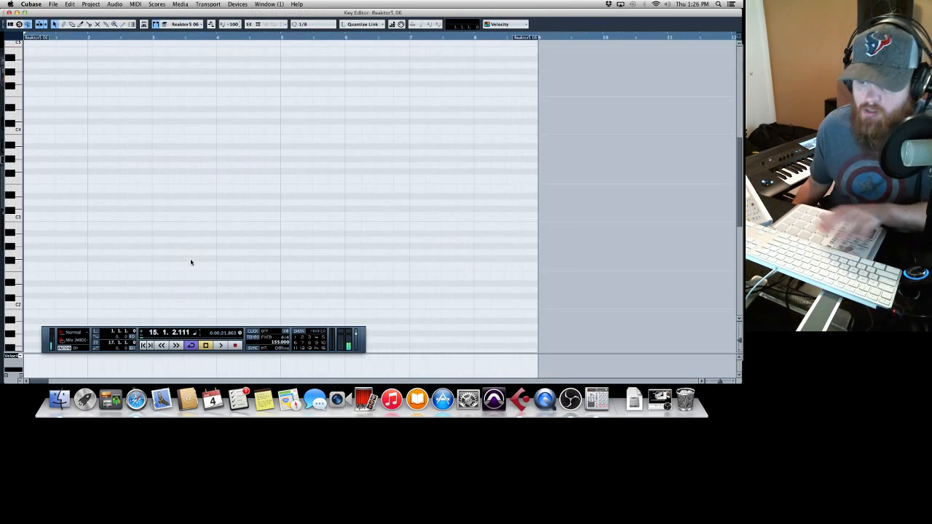
key(period)
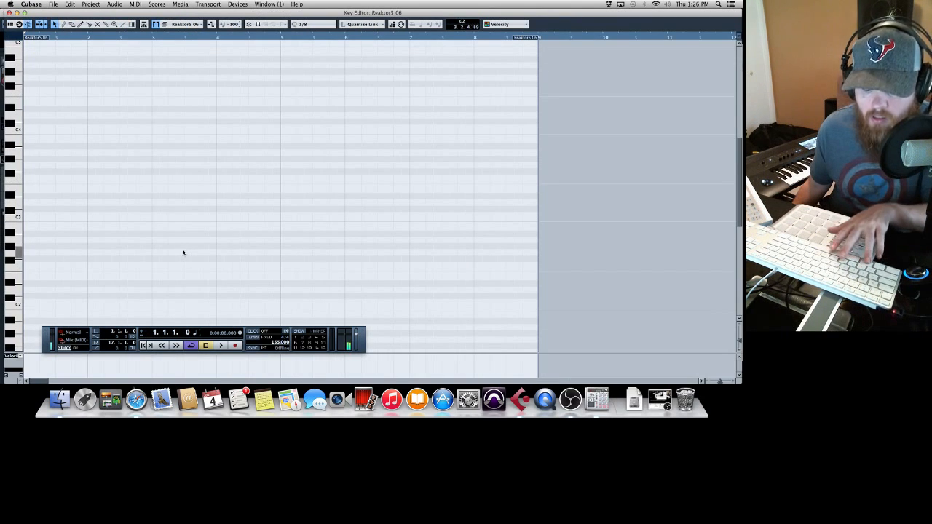
key(super+v)
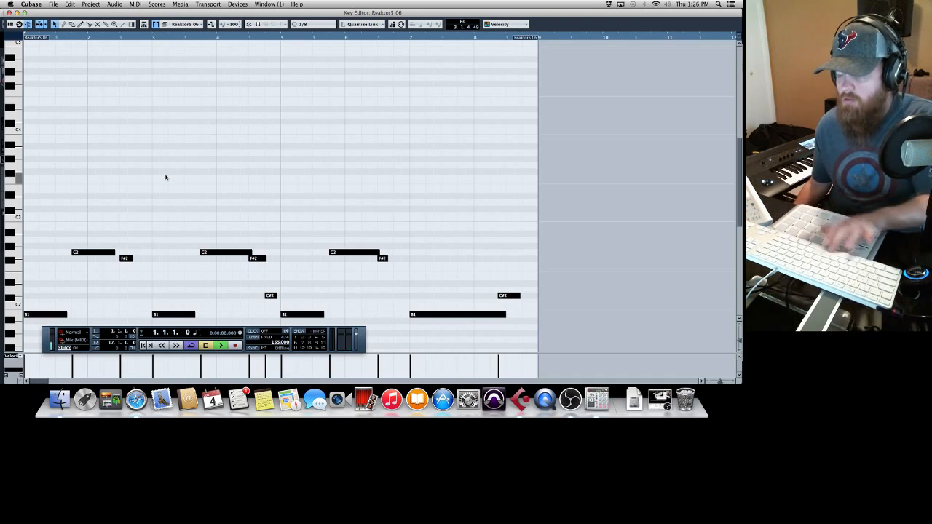
Step: Play back the layered bass briefly, then transpose all notes in the Reaktor5 06 part down one octave, from B1 to B0
key(space)
click(7, 13)
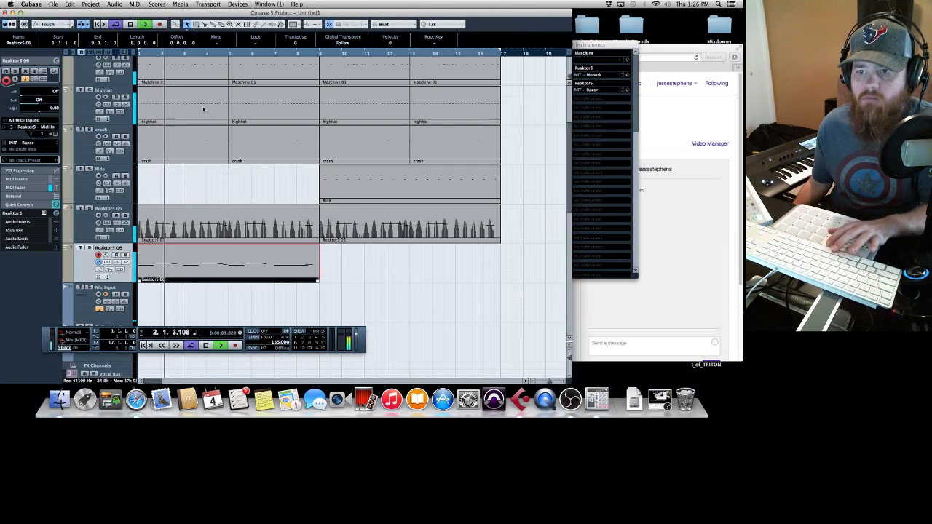
double_click(248, 265)
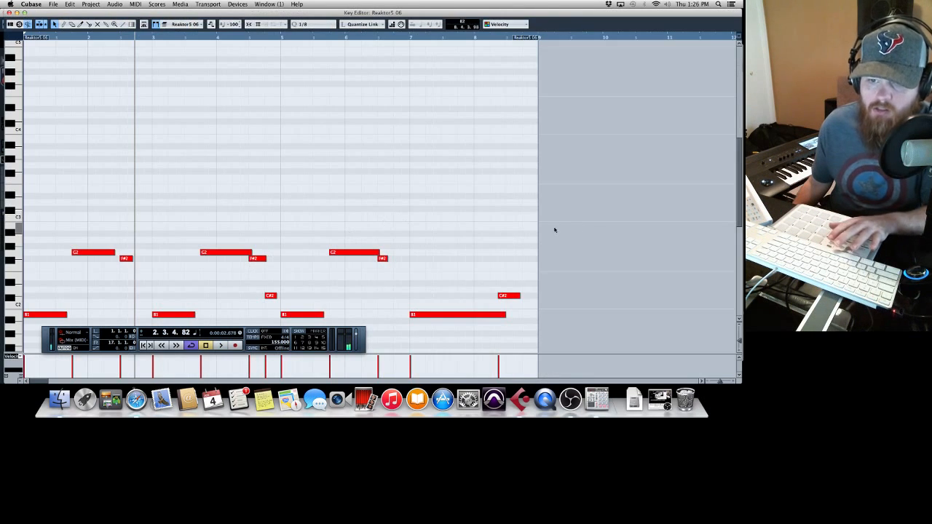
drag(578, 212, 52, 279)
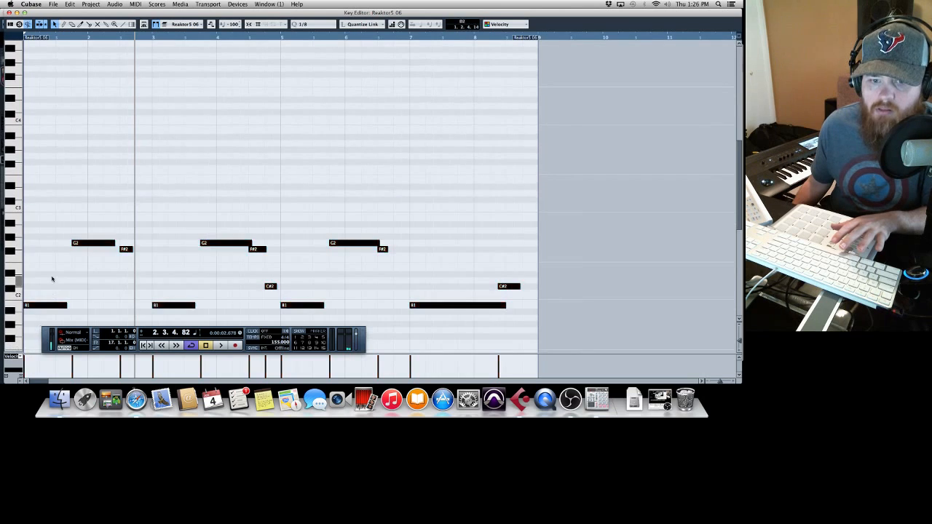
scroll(51, 279, down, 5)
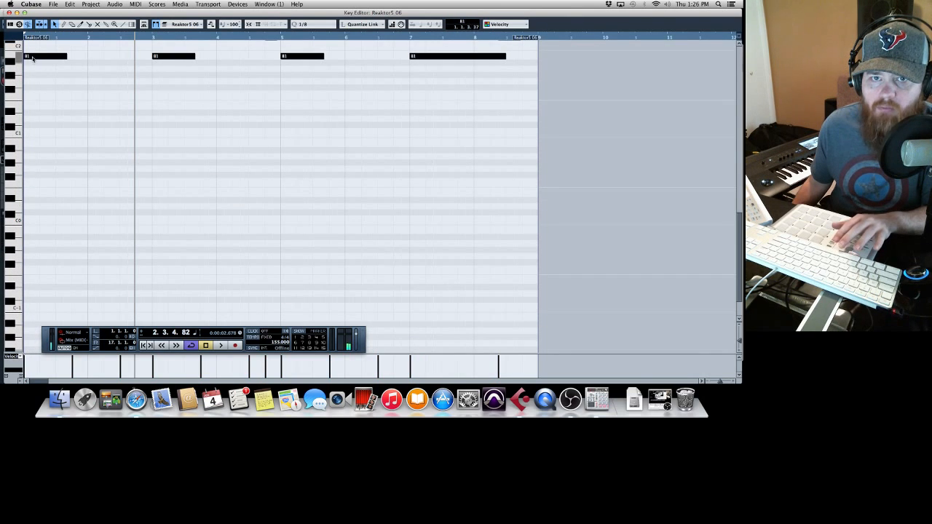
drag(32, 64, 33, 146)
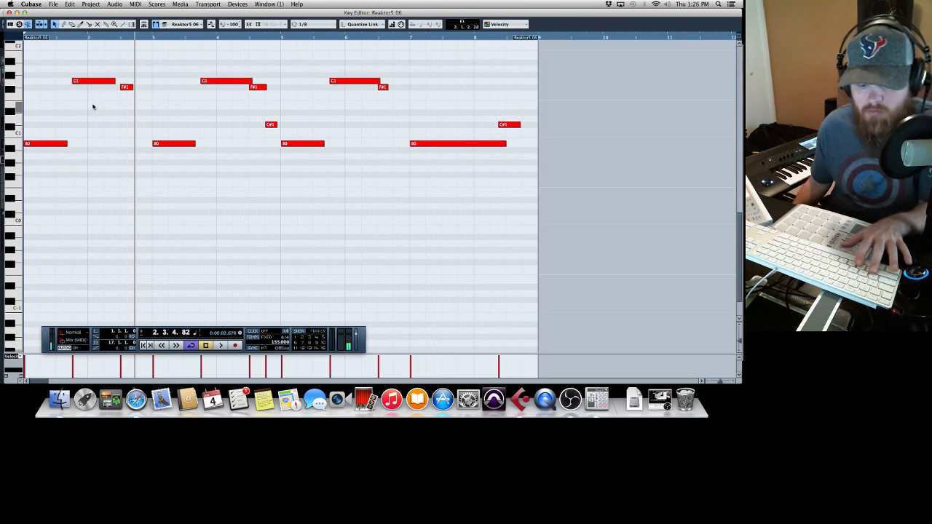
Step: Play the transposed part from bar 1, close the Key Editor, and copy the Reaktor5 06 part to bar 9
key(period)
key(space)
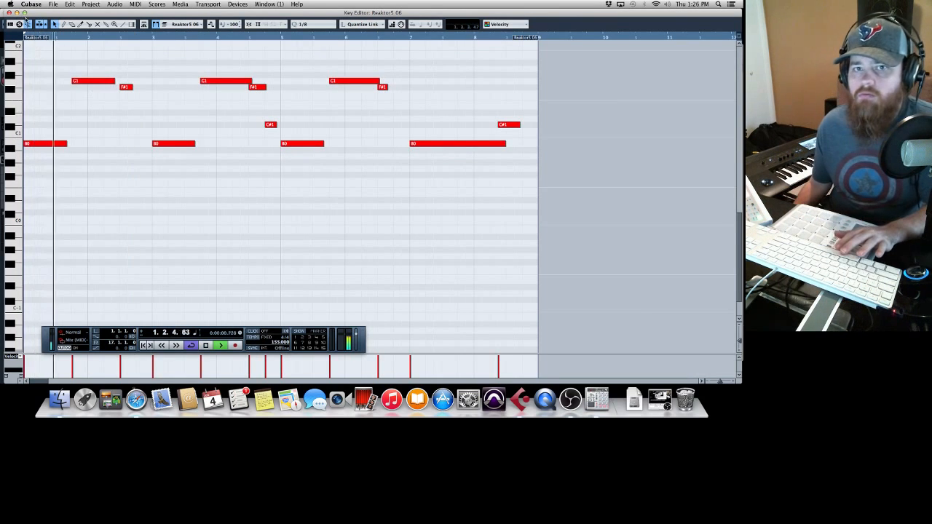
click(9, 13)
drag(256, 261, 428, 260)
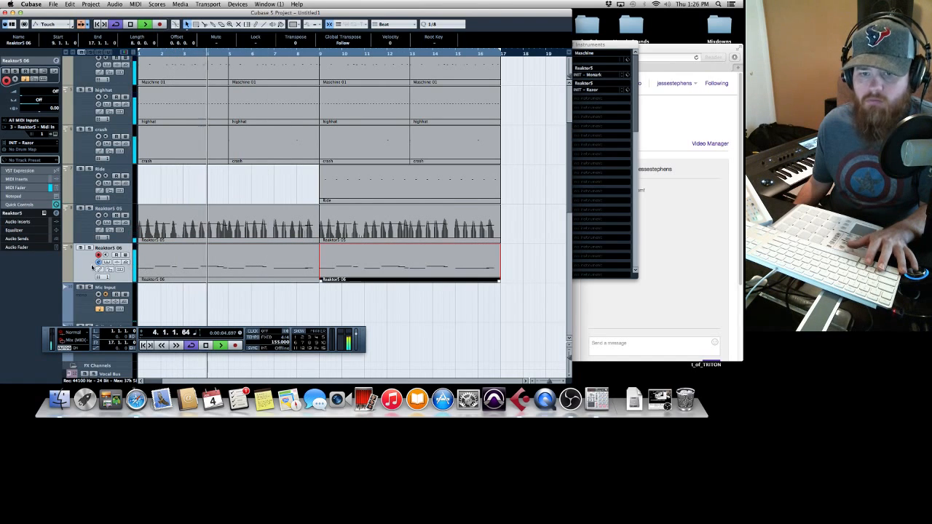
Step: Adjust the Razor sound between playbacks by switching off oscillator 1, enabling a subtle reverb, and setting the voicing pitch to -12.00
click(57, 136)
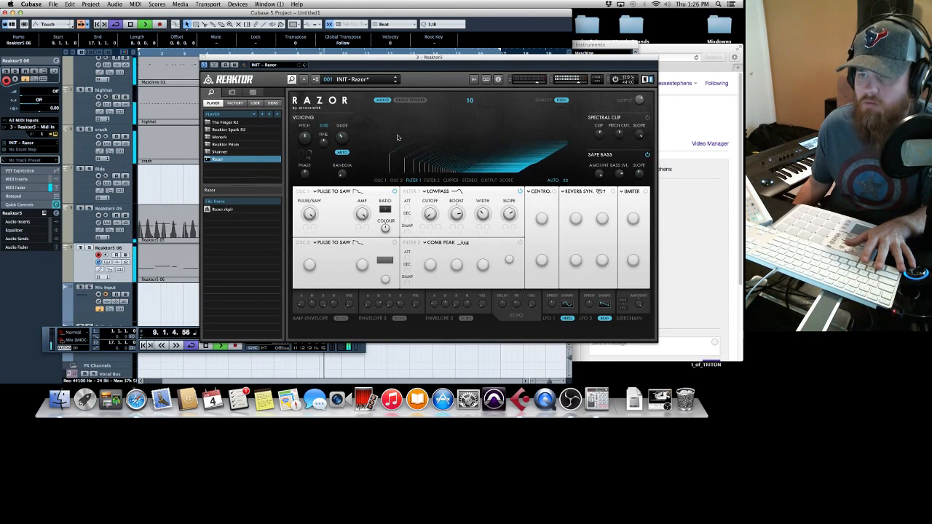
click(204, 58)
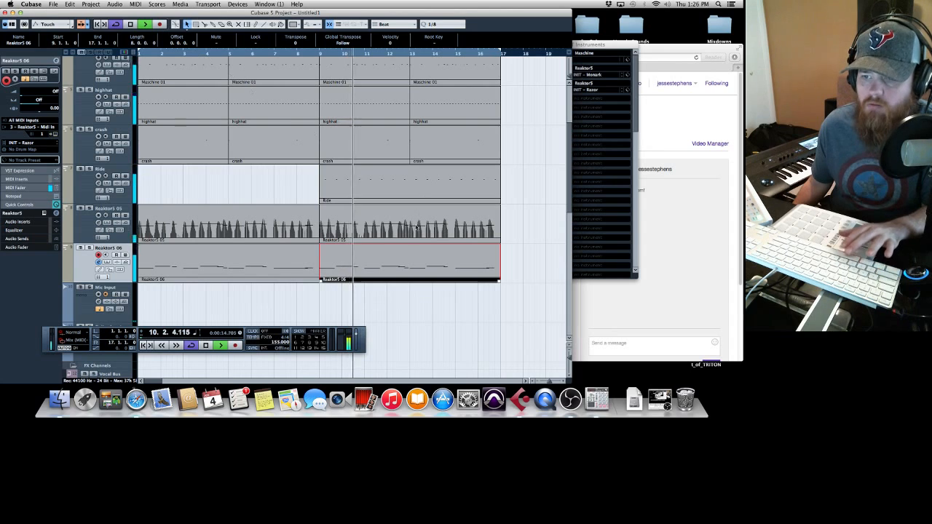
click(55, 134)
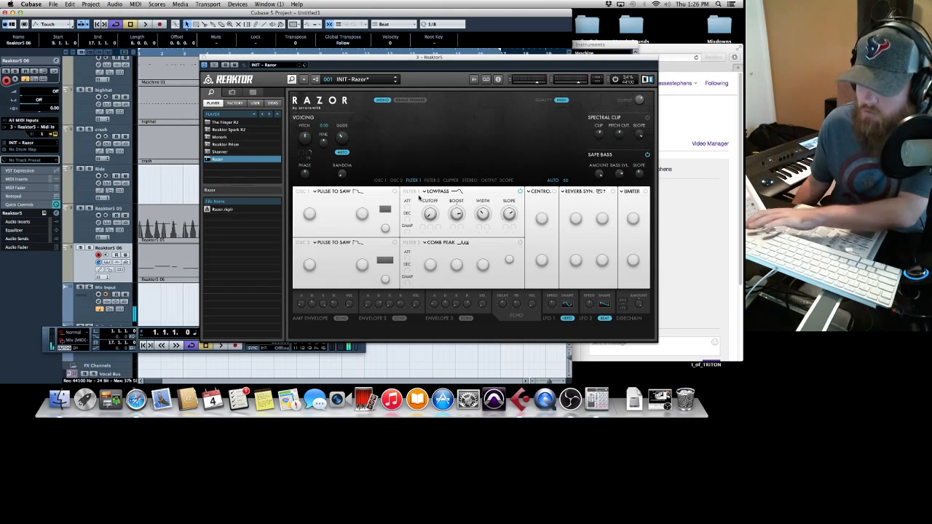
key(space)
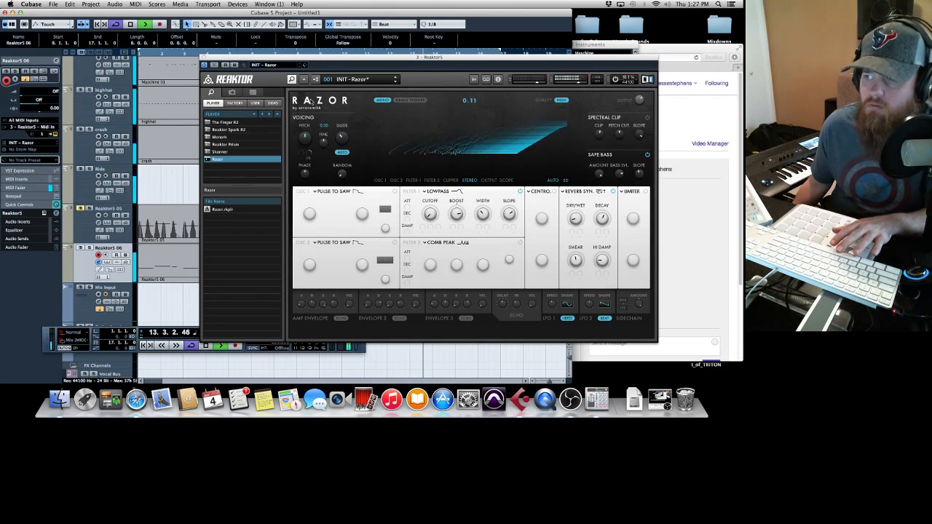
key(space)
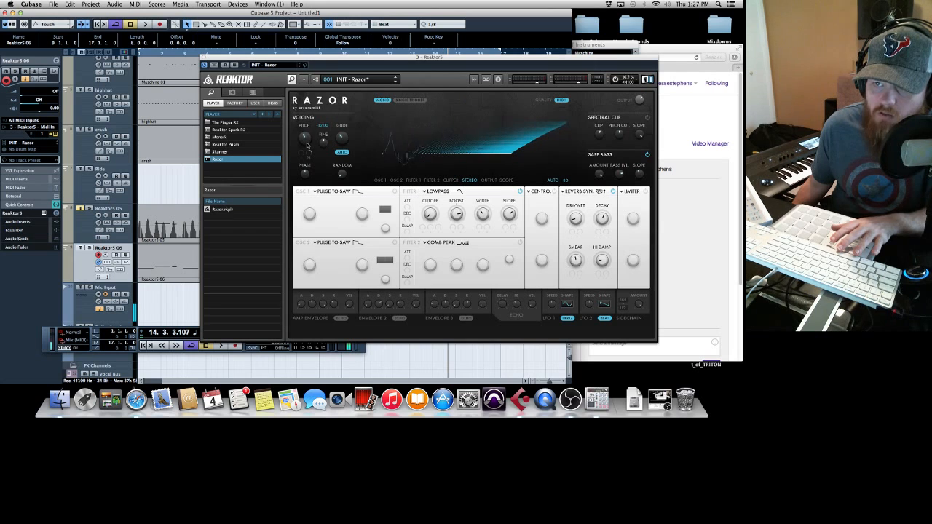
key(space)
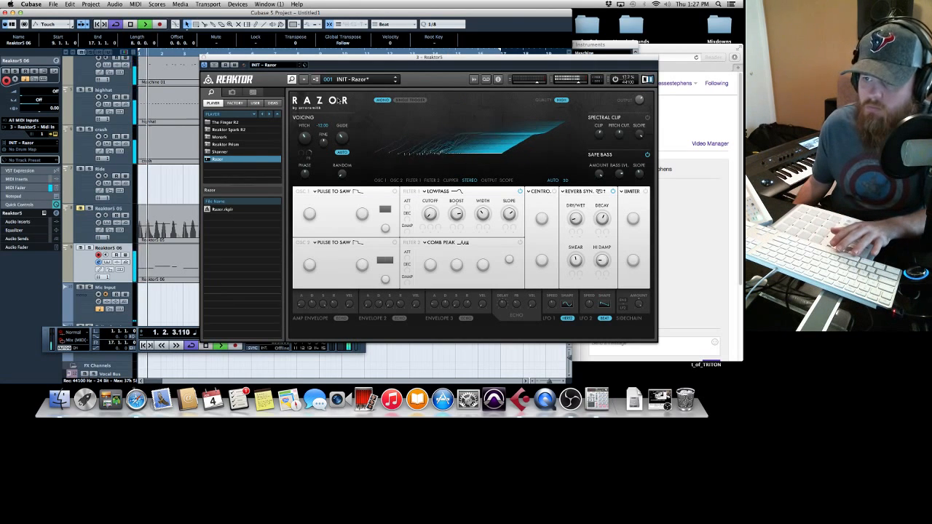
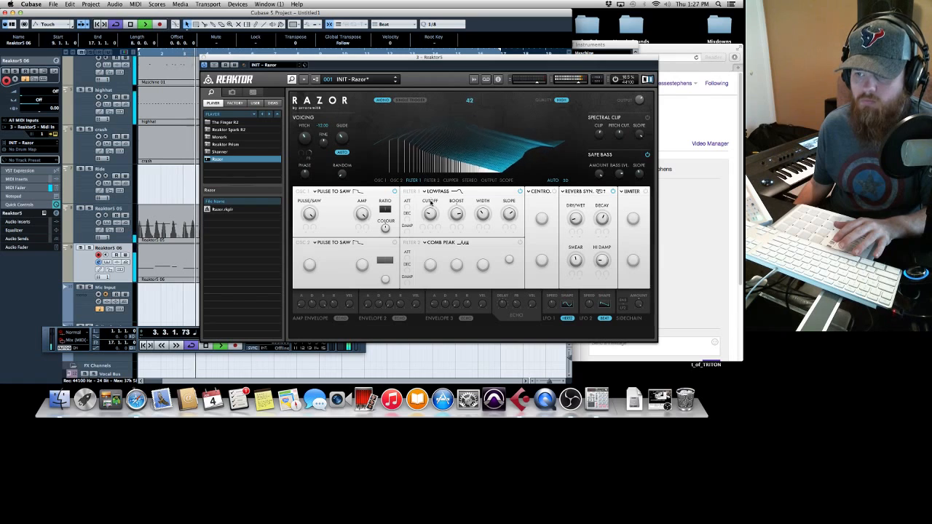
Step: Lower the cutoff of Razor's lowpass filter and assign it to a hardware controller with MIDI & OSC Learn
drag(431, 203, 430, 210)
right_click(431, 213)
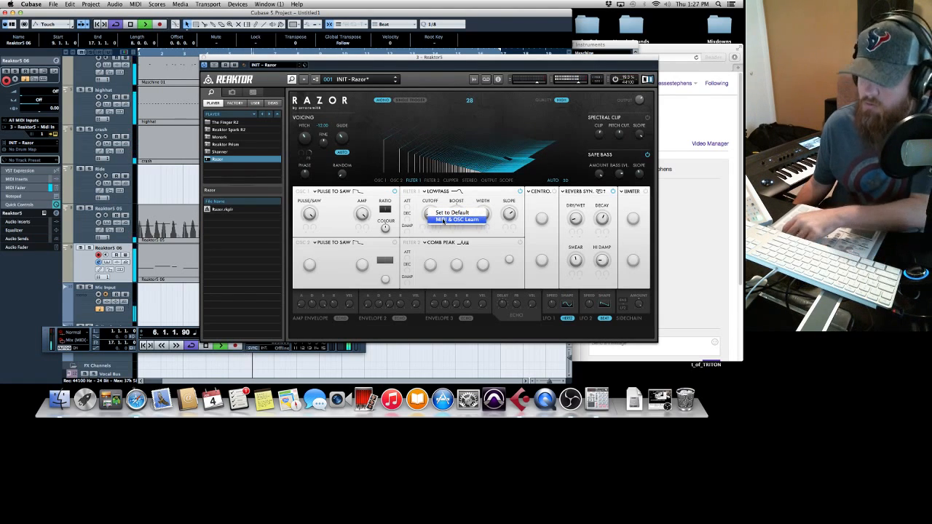
click(443, 220)
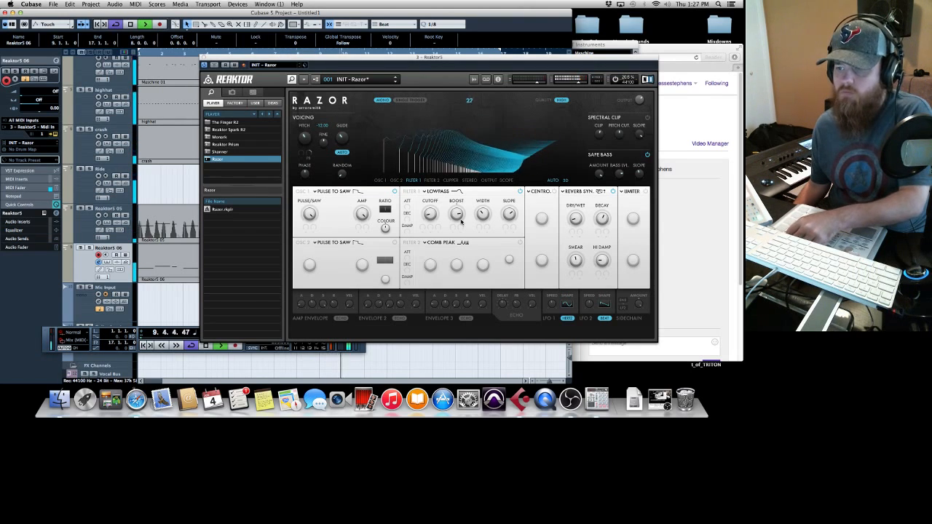
key(space)
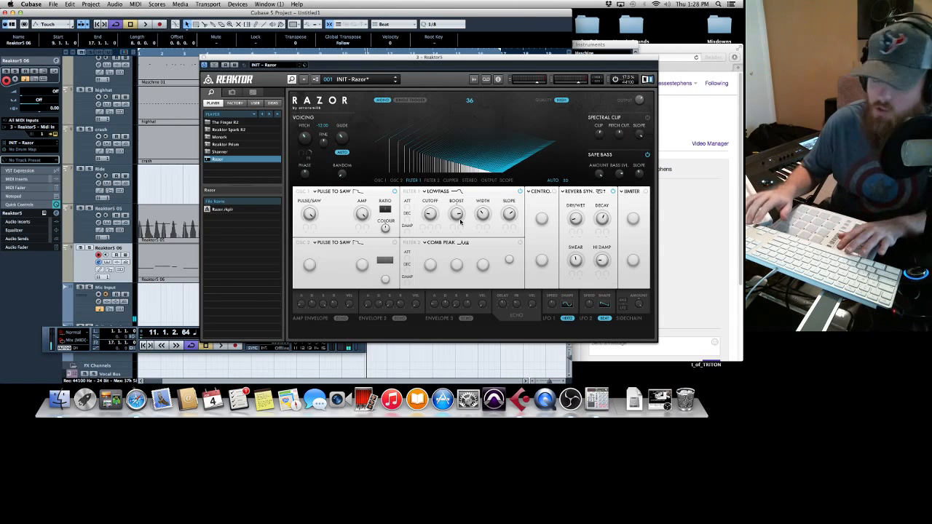
Step: Record a pass of filter cutoff movements on the Reaktor5 06 track, starting from bar 1
key(period)
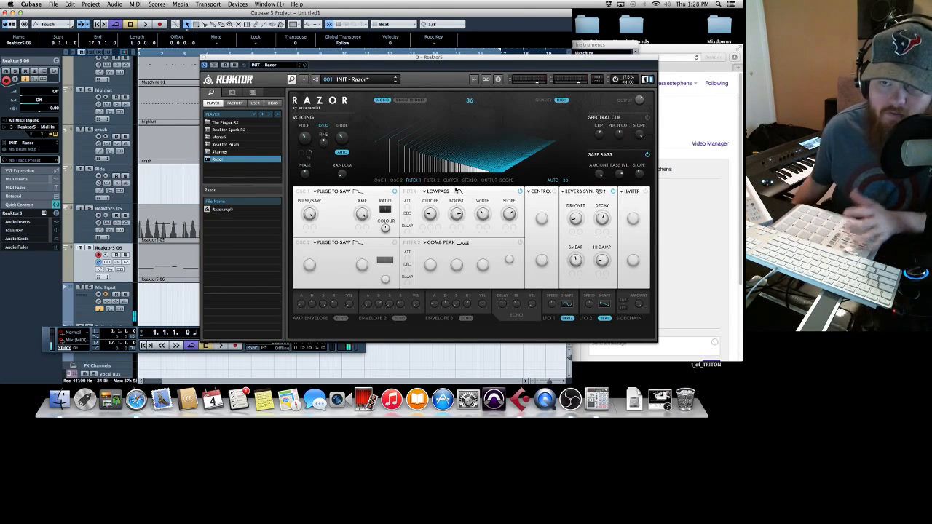
key(space)
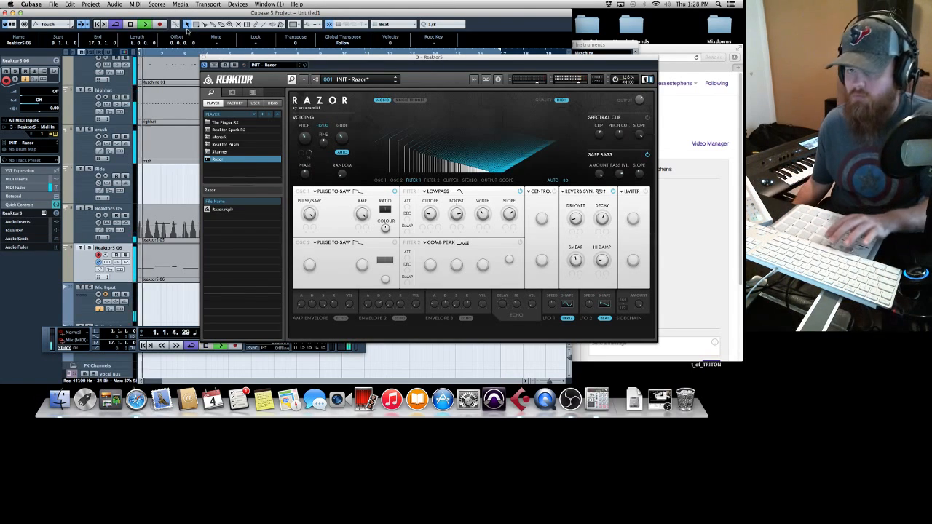
key(KP_Multiply)
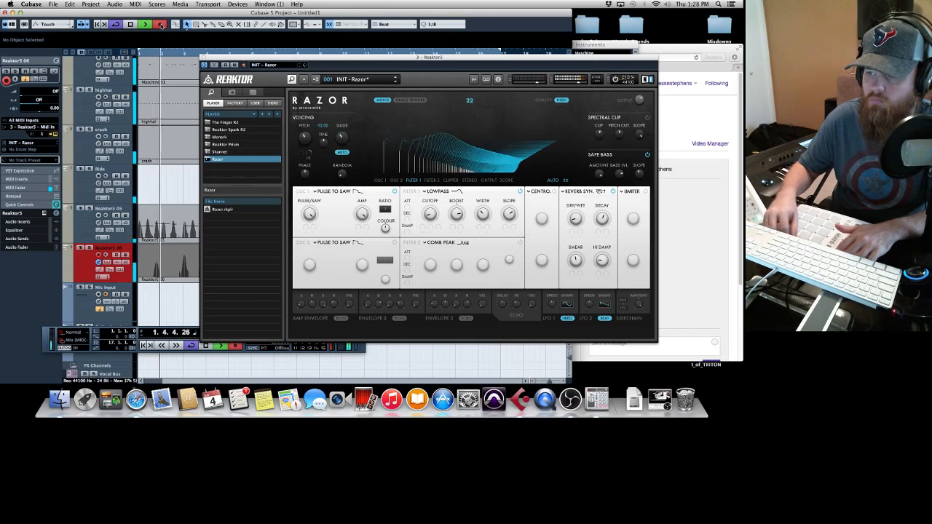
key(space)
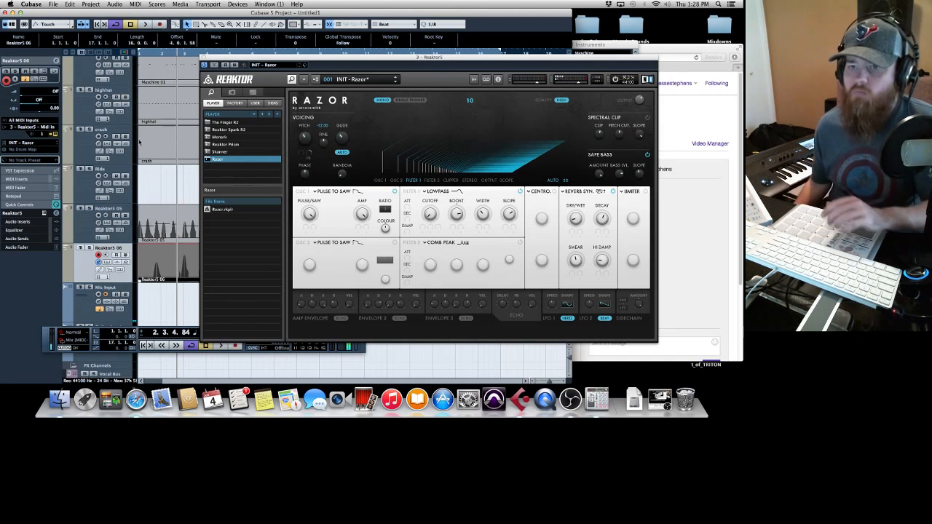
Step: Close Razor, move the recorded controller part to bar 17, and split it at 18.2.1
click(204, 57)
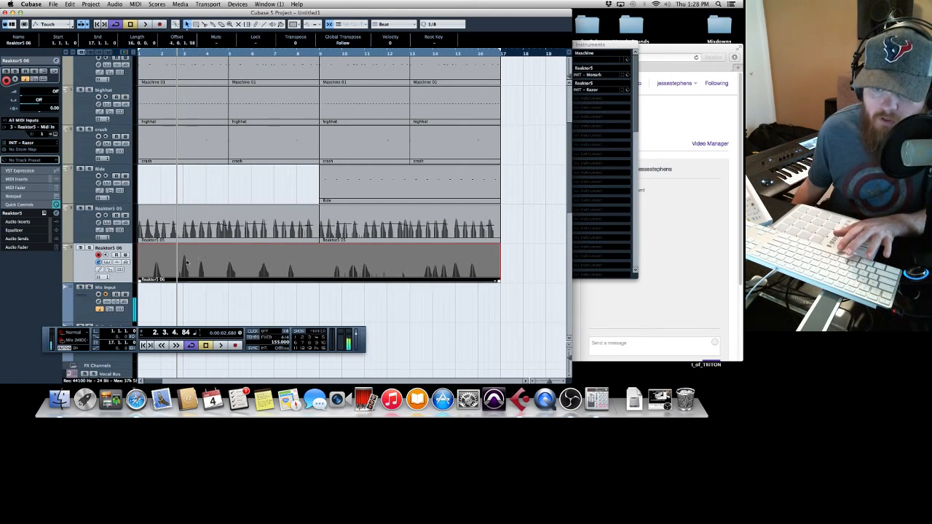
drag(186, 264, 535, 270)
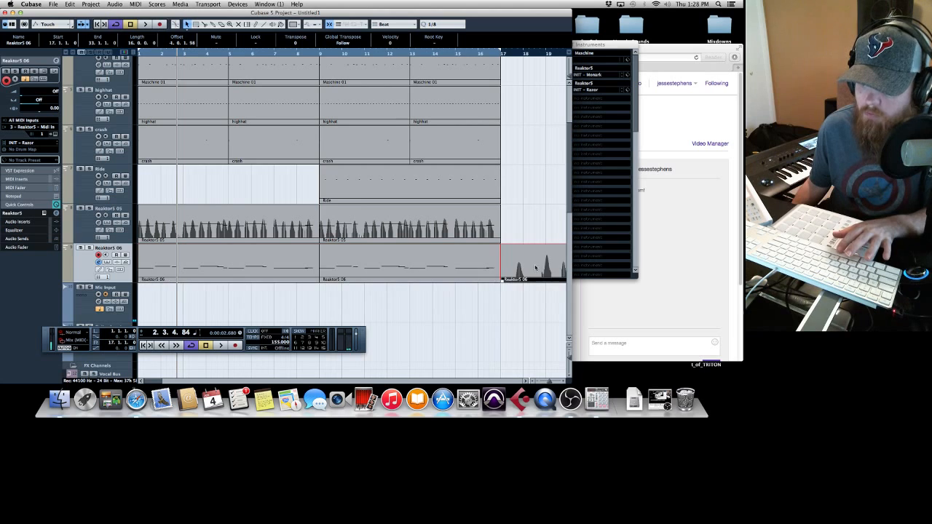
right_click(535, 268)
click(553, 268)
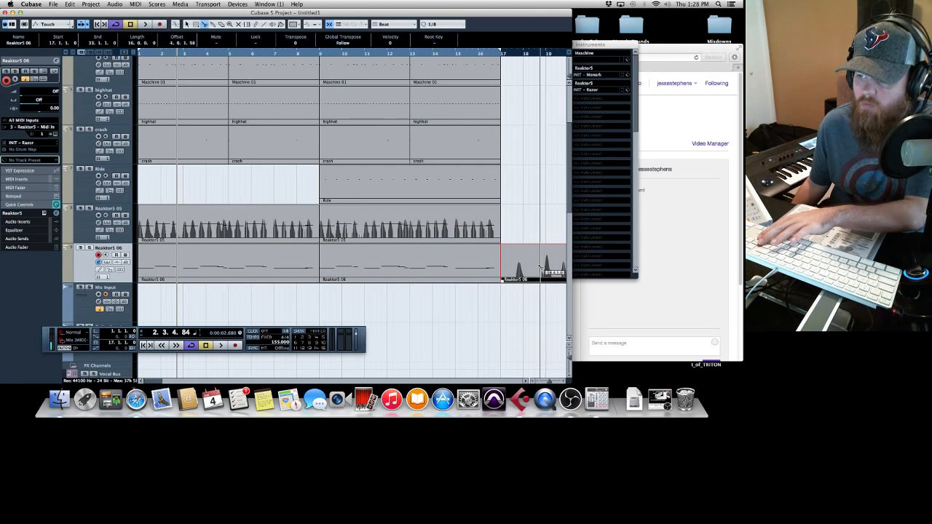
key(1)
double_click(516, 267)
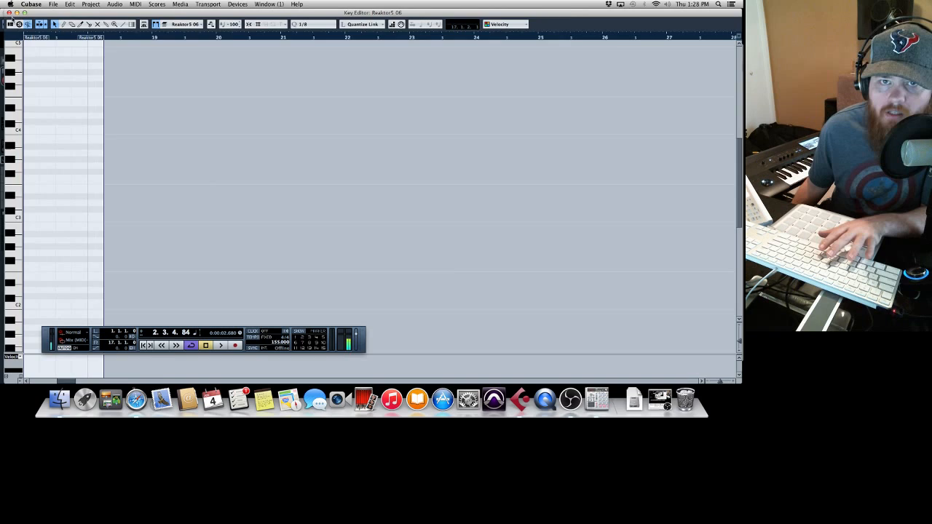
click(8, 12)
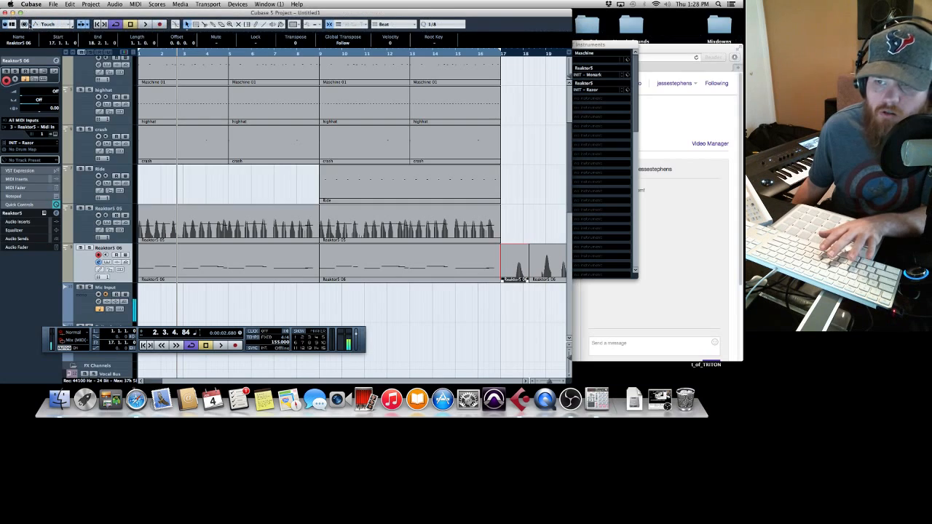
Step: Move the short controller part from bar 17 to bar 1 and copy it to bar 5 while playing back
drag(514, 262, 153, 260)
key(space)
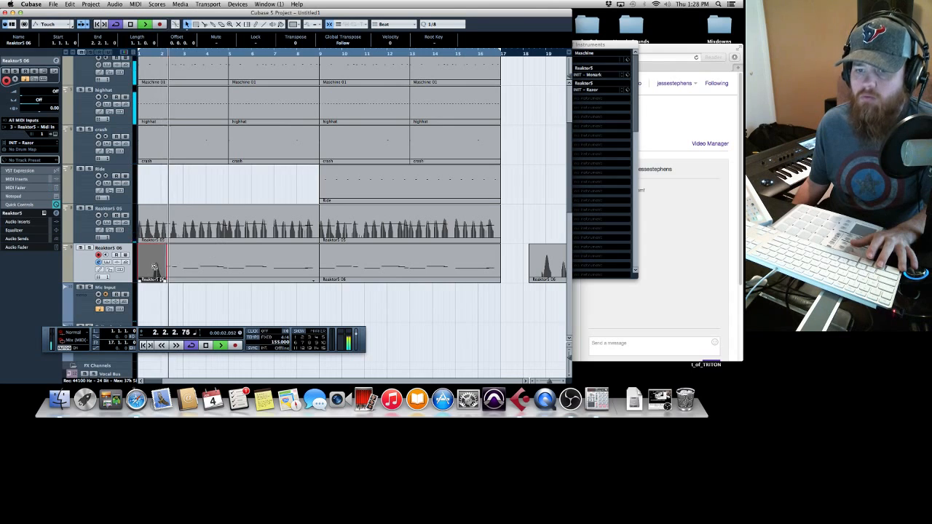
drag(153, 265, 250, 263)
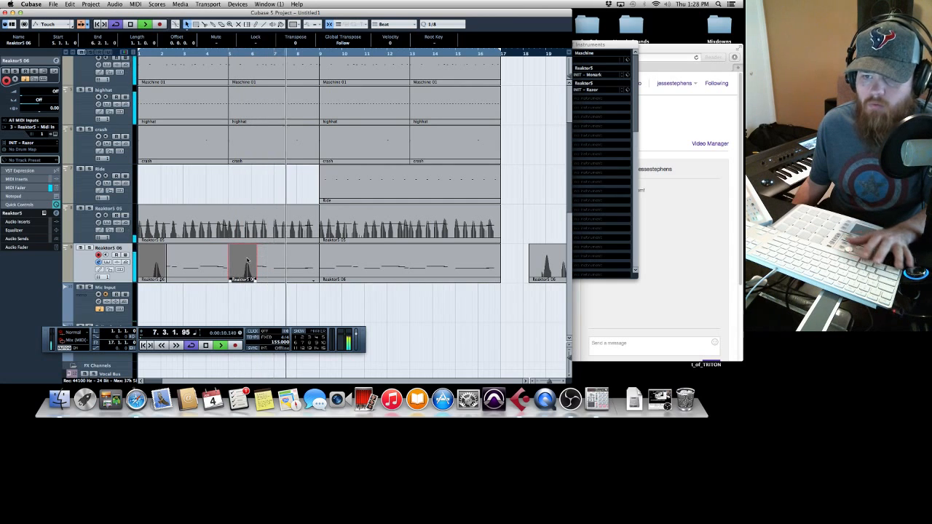
key(space)
key(space)
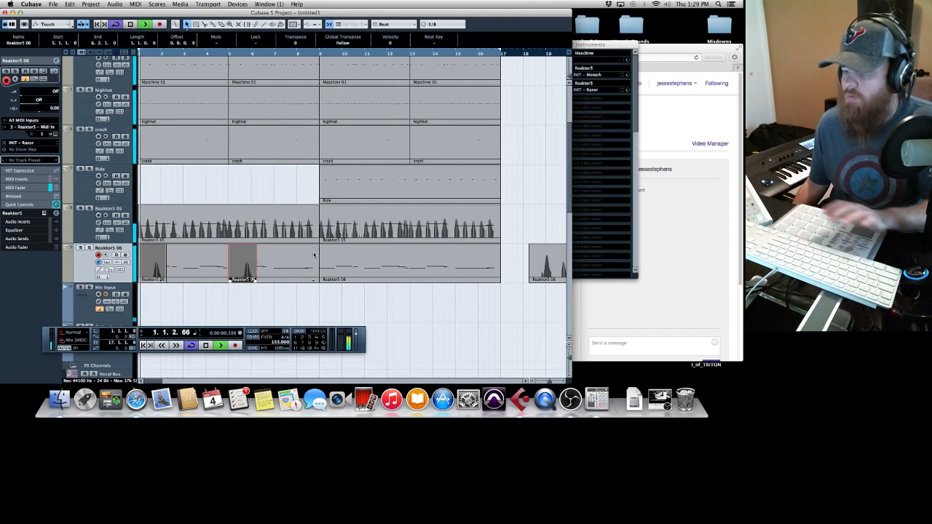
Step: Delete the leftover controller part after bar 18 and copy the short one to bars 9 and 13
click(543, 258)
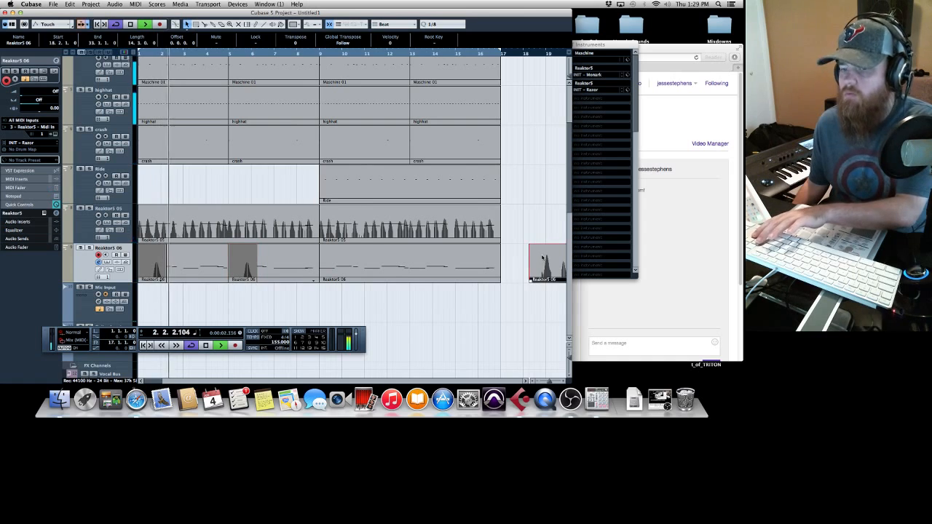
key(Delete)
click(248, 266)
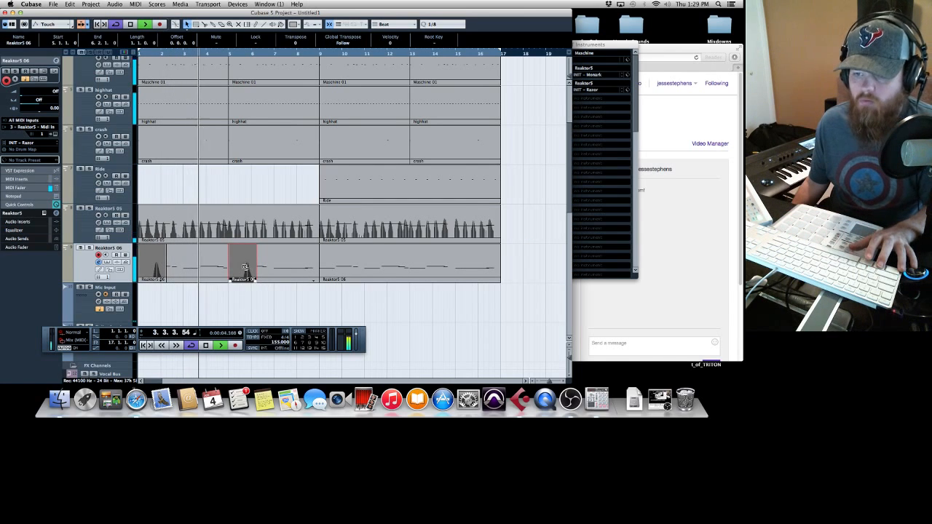
drag(248, 267, 426, 270)
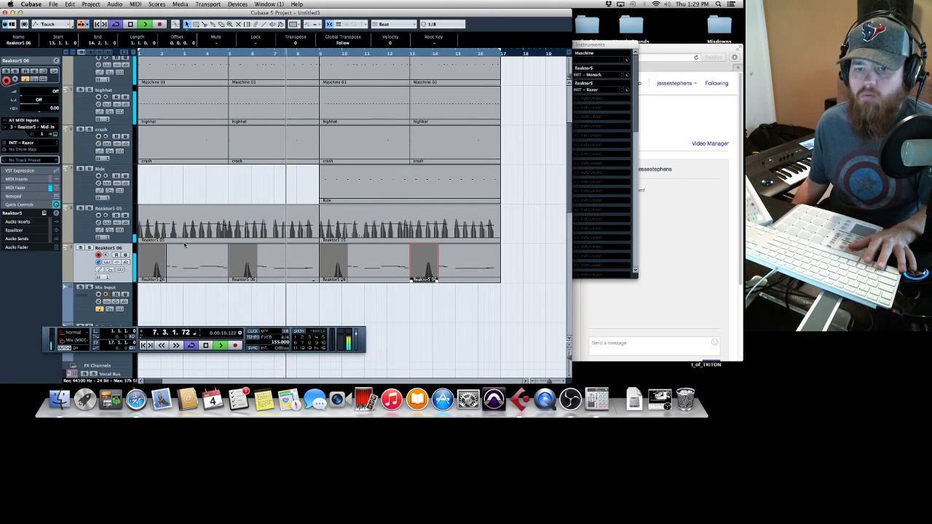
Step: Review the Monark instrument on the Reaktor5 05 track while the loop plays, closing its window each time
click(86, 230)
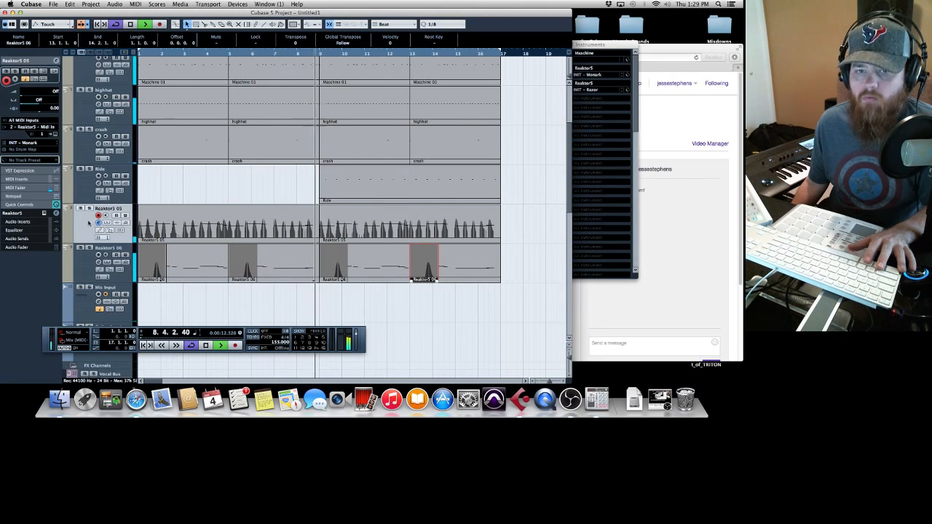
click(55, 134)
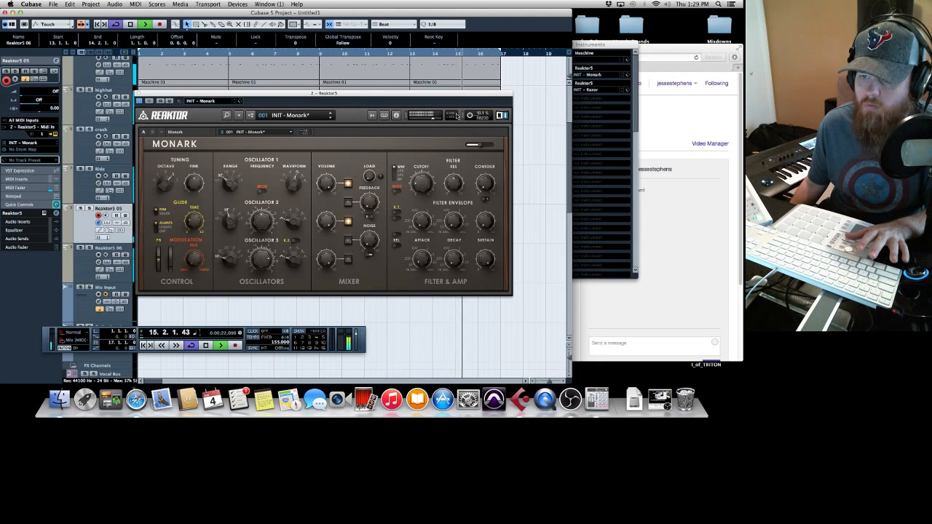
click(140, 93)
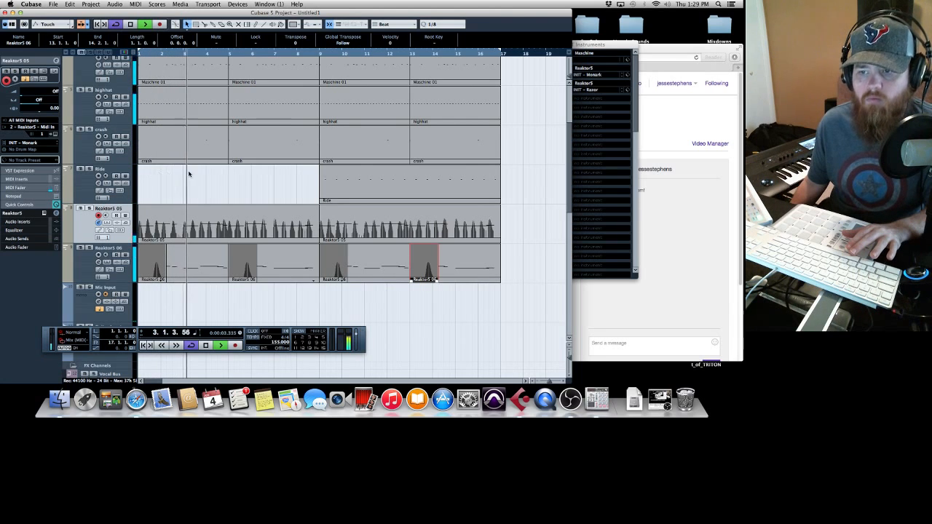
click(54, 134)
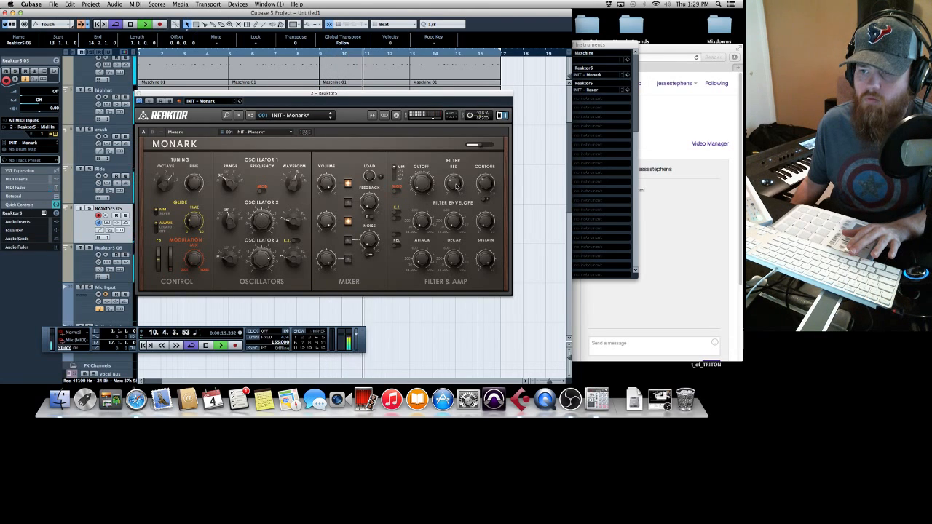
click(139, 93)
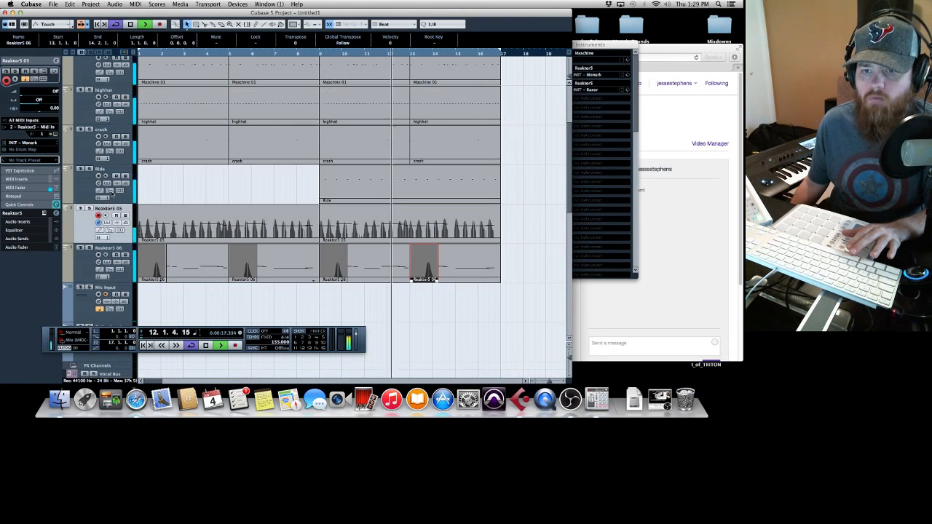
Step: Stop playback and rename the Reaktor5 05 track to Bass and the Reaktor5 06 track to Sub Bass
click(98, 251)
key(space)
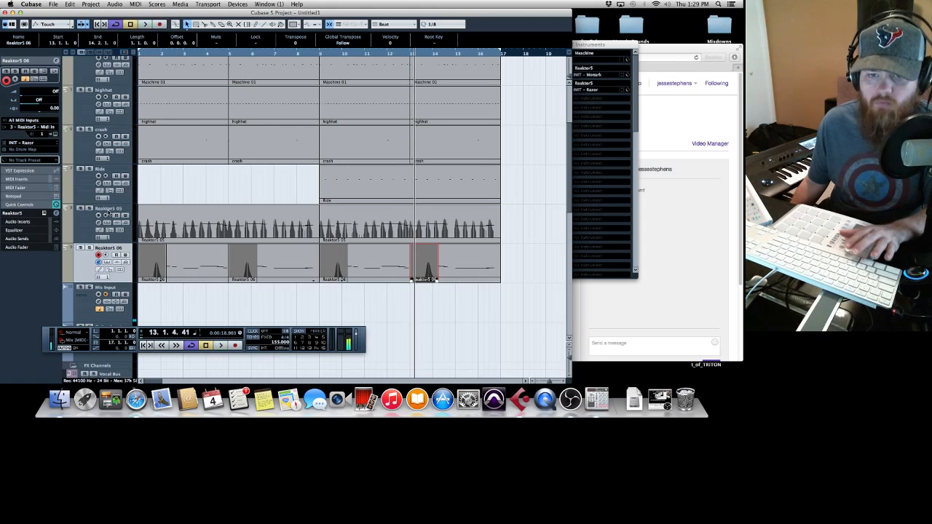
double_click(108, 209)
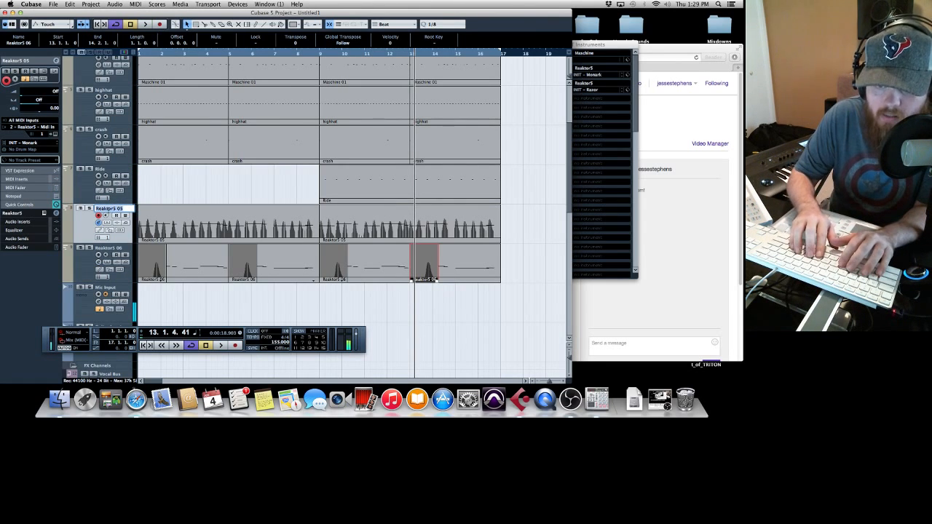
text(Bass)
key(Return)
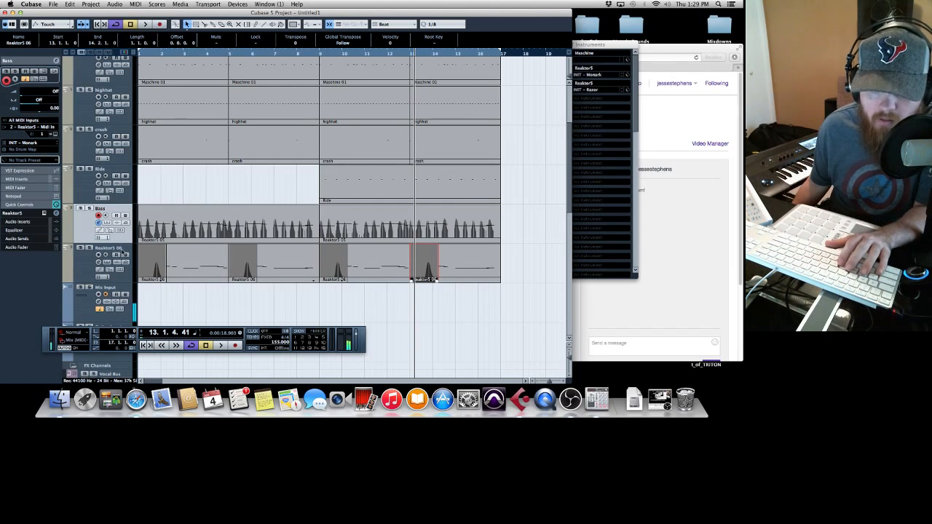
double_click(120, 249)
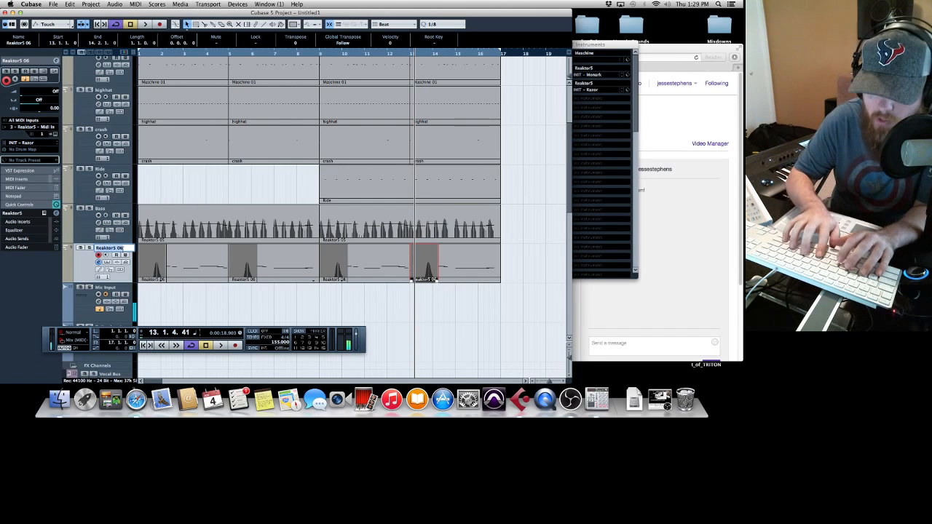
text(Sub Bass)
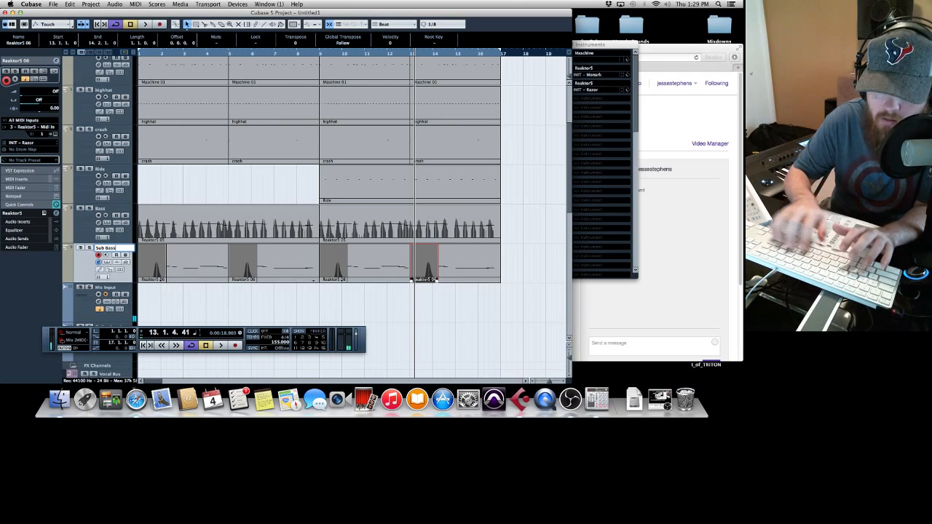
key(Return)
Step: Open the first Sub Bass note part and lengthen its opening B0, G1 and F#1 notes to close the gaps up to bar 3
key(period)
key(space)
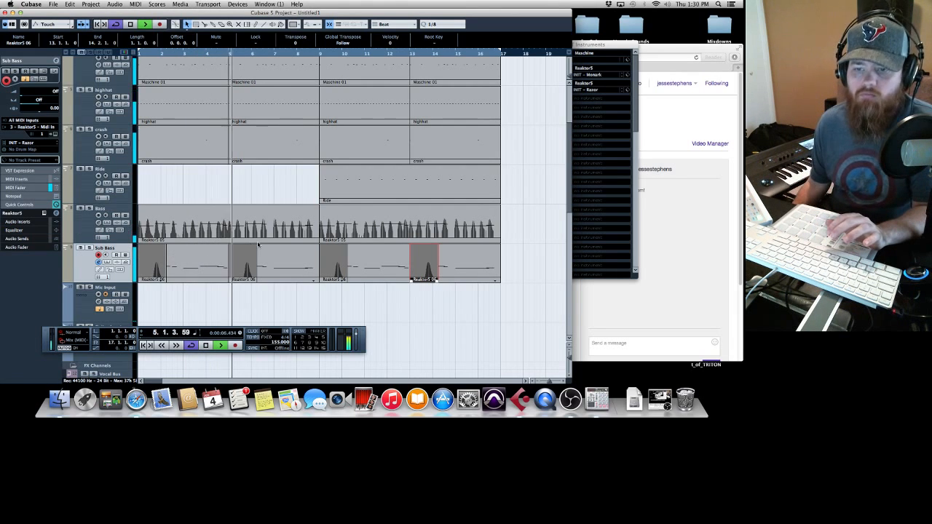
double_click(204, 264)
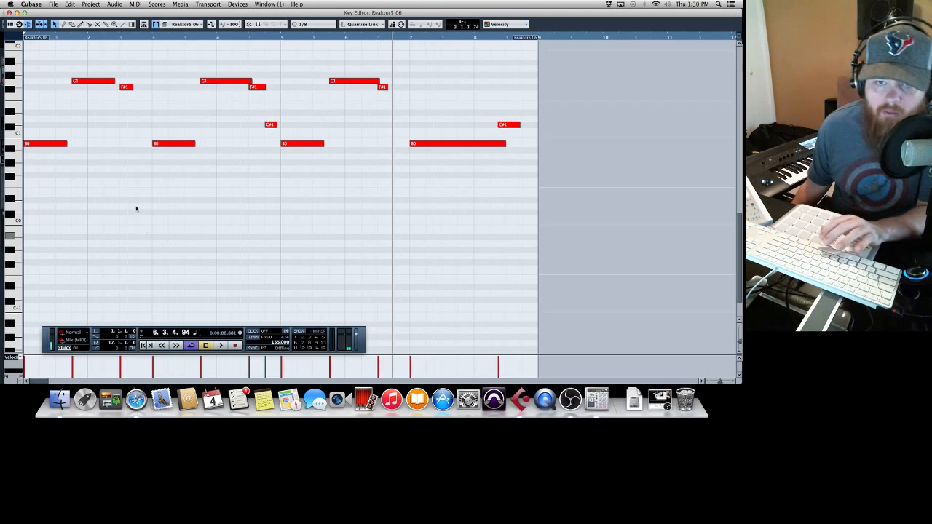
drag(69, 146, 72, 146)
drag(115, 81, 153, 88)
Step: Play from bar 1, extending the bar 3 B0 to the following G1 and the last F#1 to bar 7
key(period)
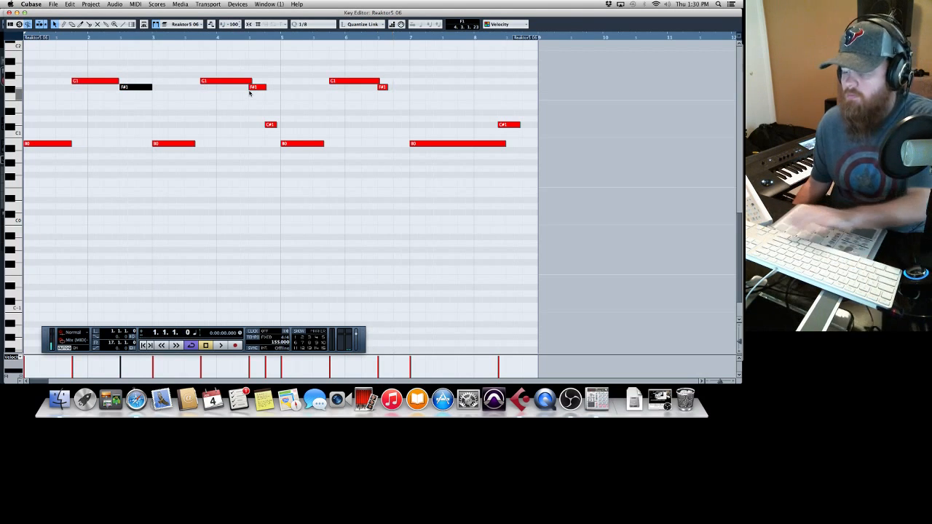
key(space)
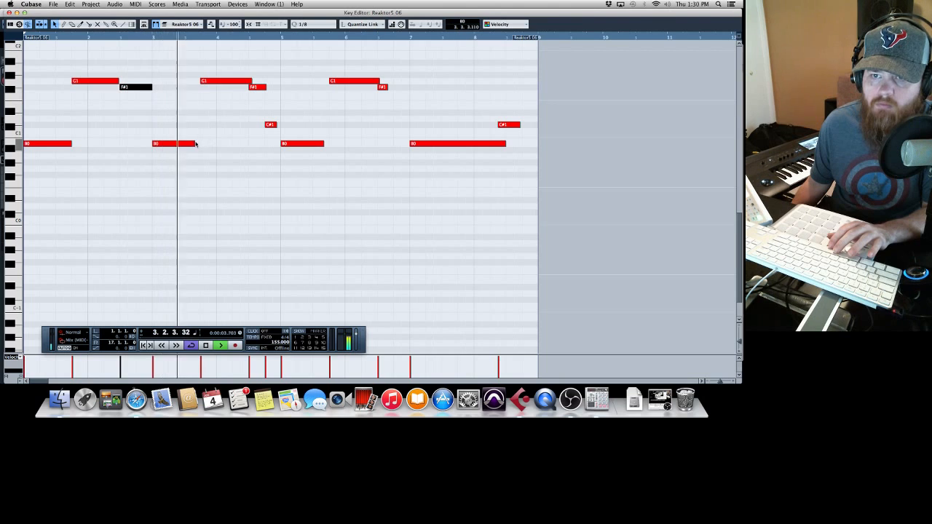
drag(195, 144, 200, 144)
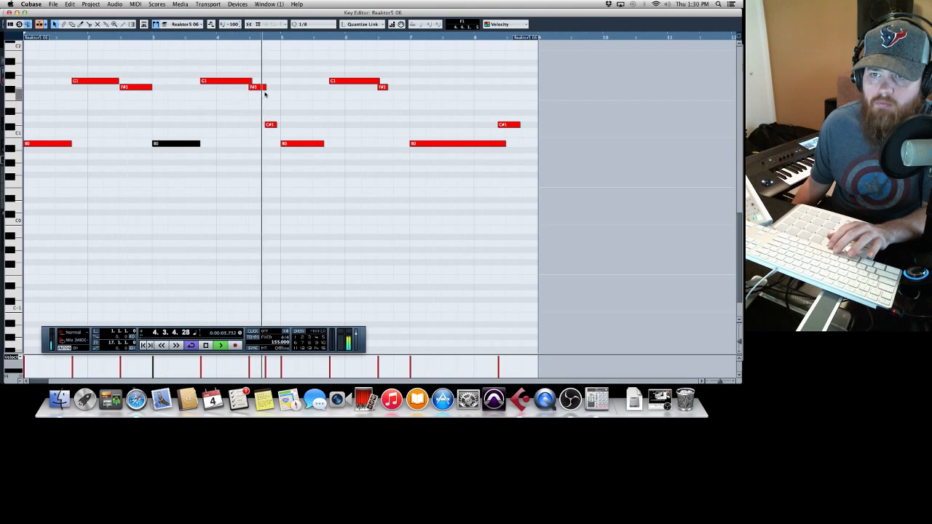
drag(386, 87, 410, 87)
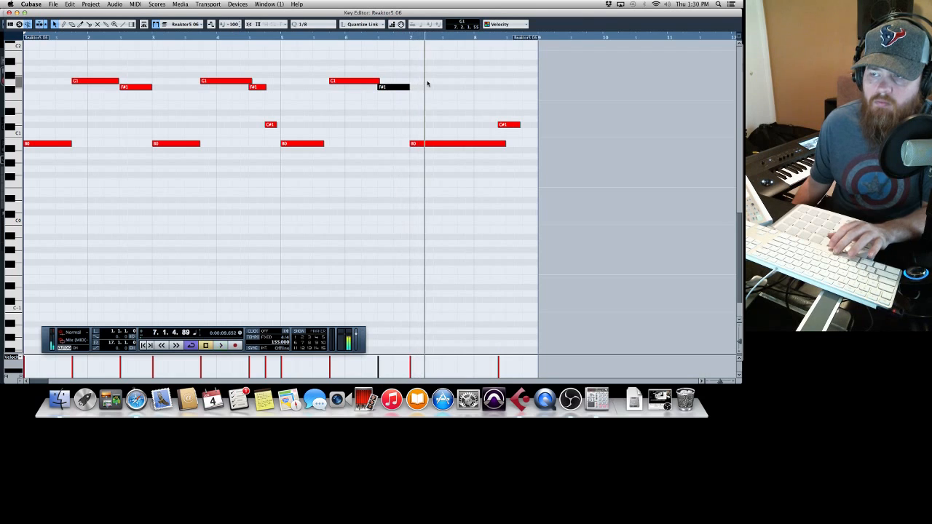
Step: Extend the last C#1 to bar 9, trim the bar 7 B0 to its start, lengthen the bar 4 C#1 to bar 5, and close the editor
key(space)
key(space)
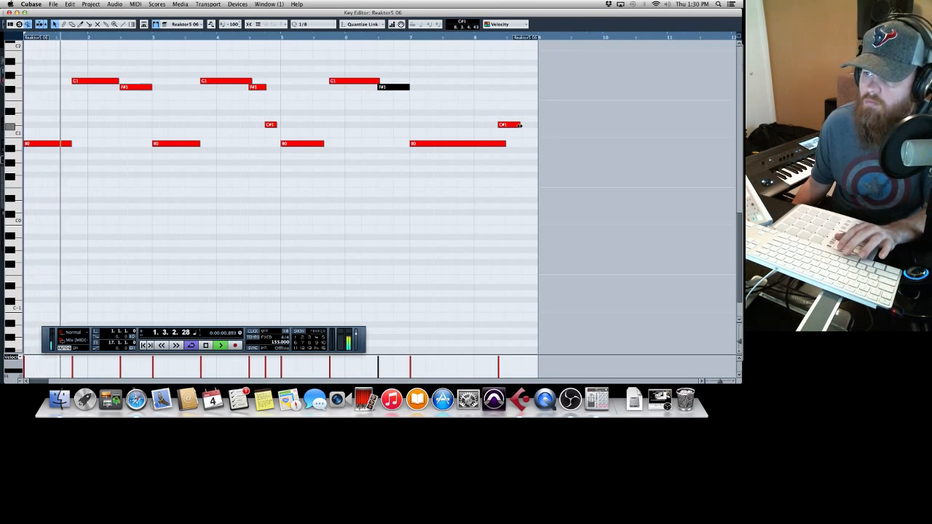
drag(520, 125, 500, 146)
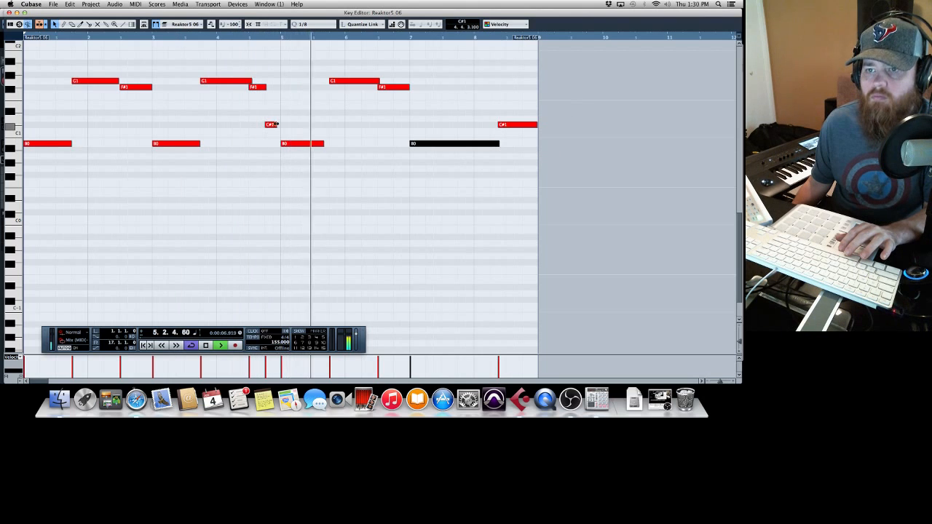
drag(276, 125, 288, 121)
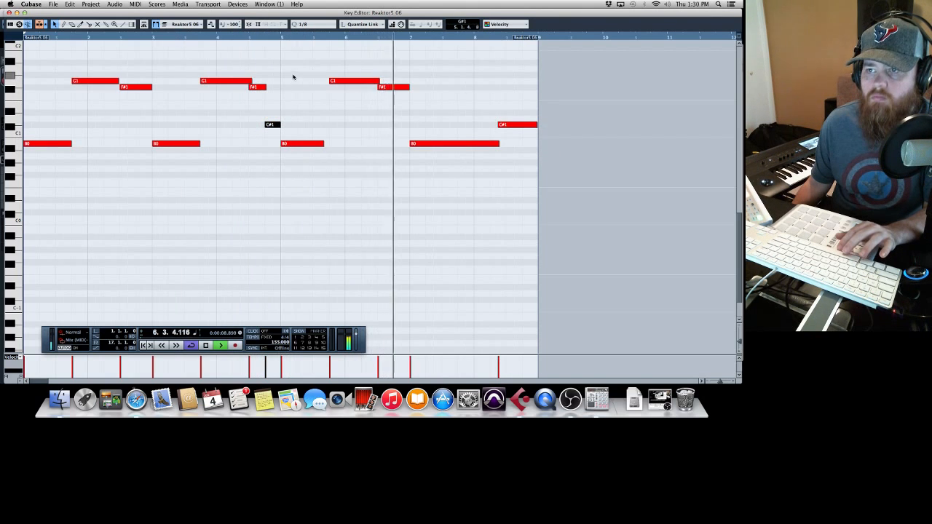
click(10, 12)
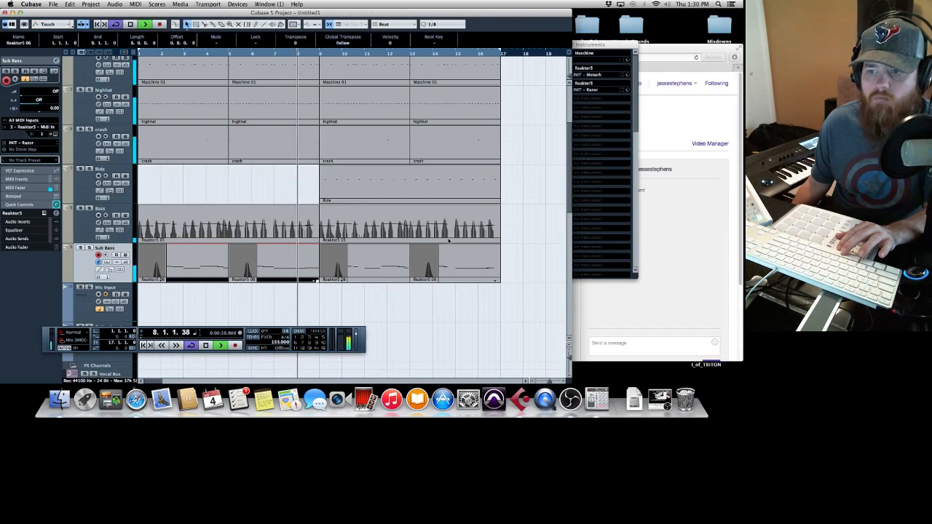
Step: Replace the Sub Bass note part at bar 9 with a copy of the edited first part and play from bar 1
key(space)
click(386, 264)
key(Delete)
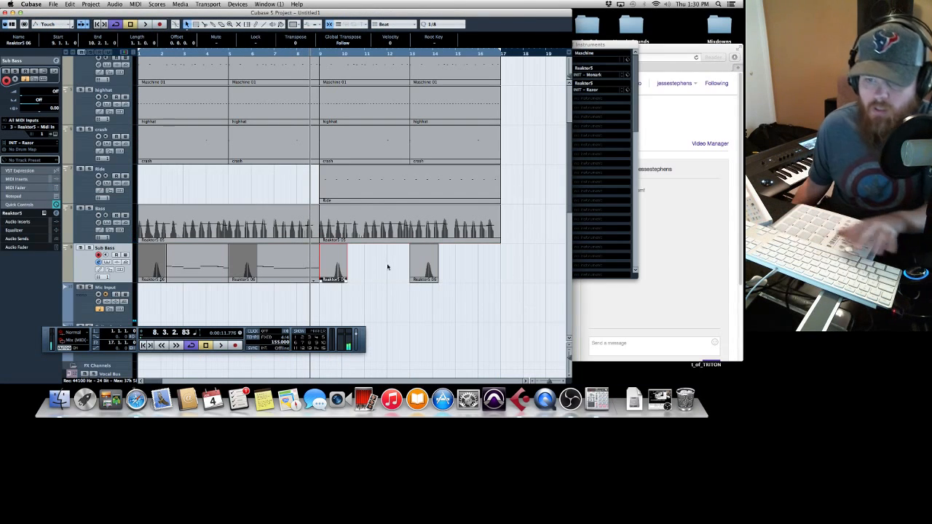
key(ctrl+z)
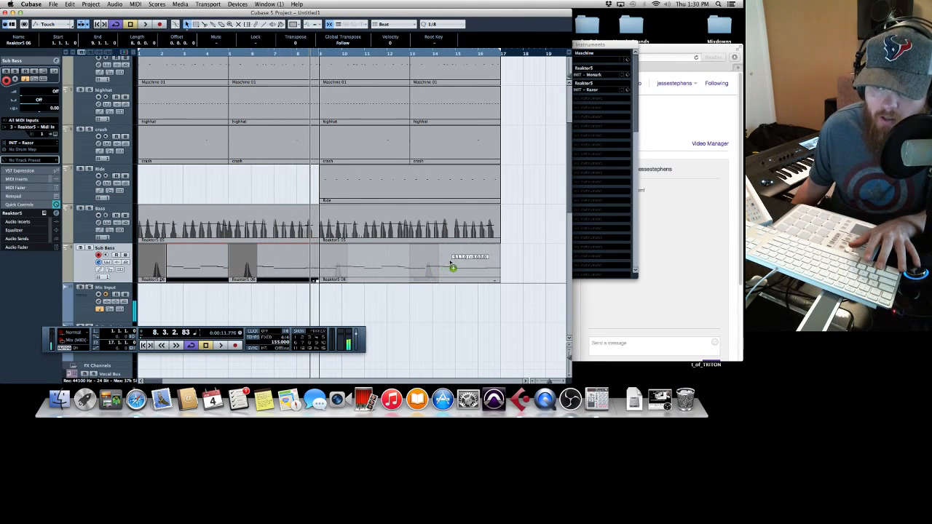
key(KP_Decimal)
key(space)
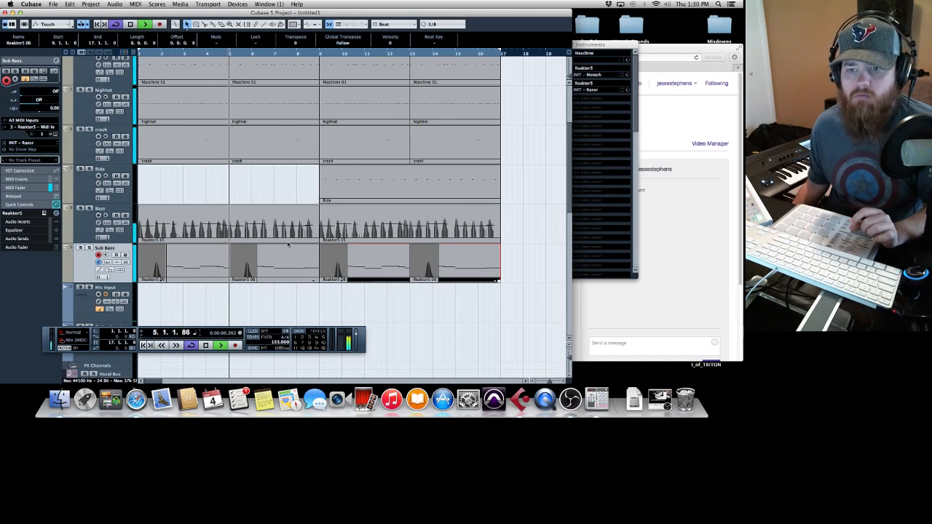
Step: Open the mixer and route the Maschine output channel to the Drum Bus
key(F3)
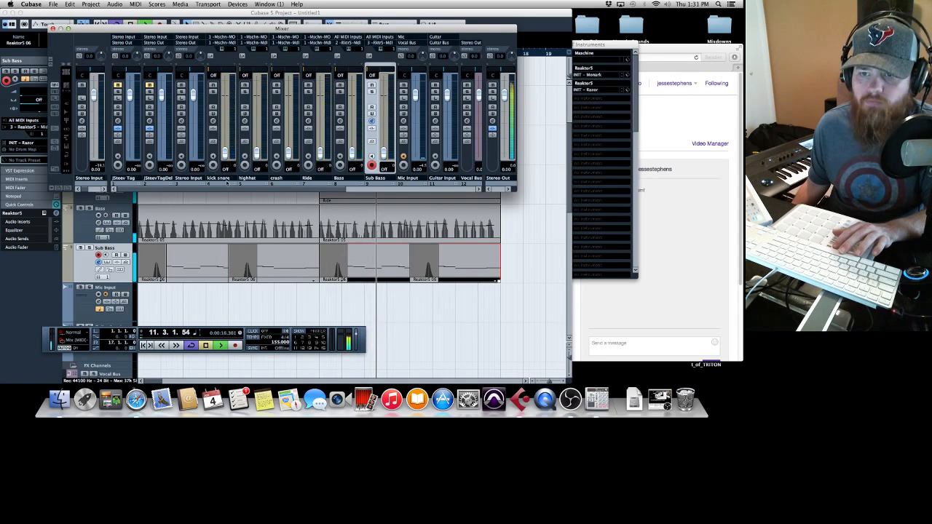
drag(223, 190, 353, 183)
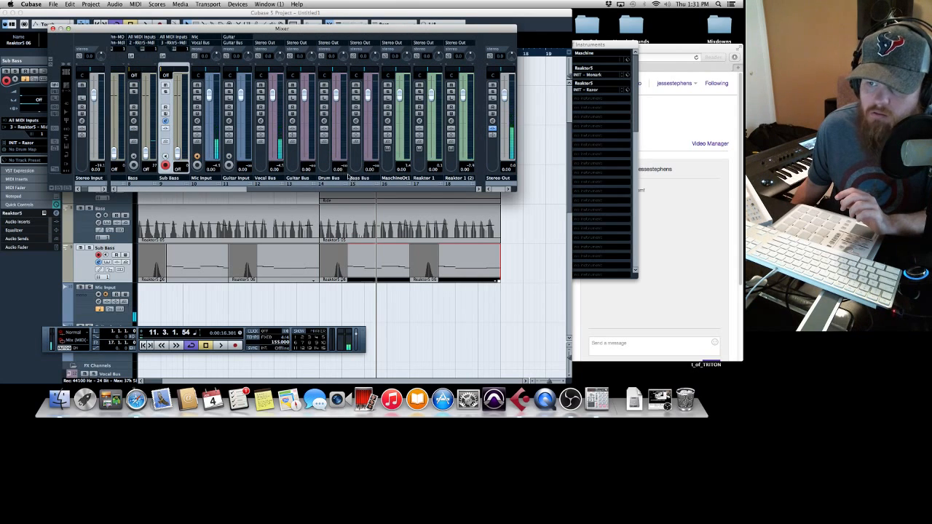
click(397, 45)
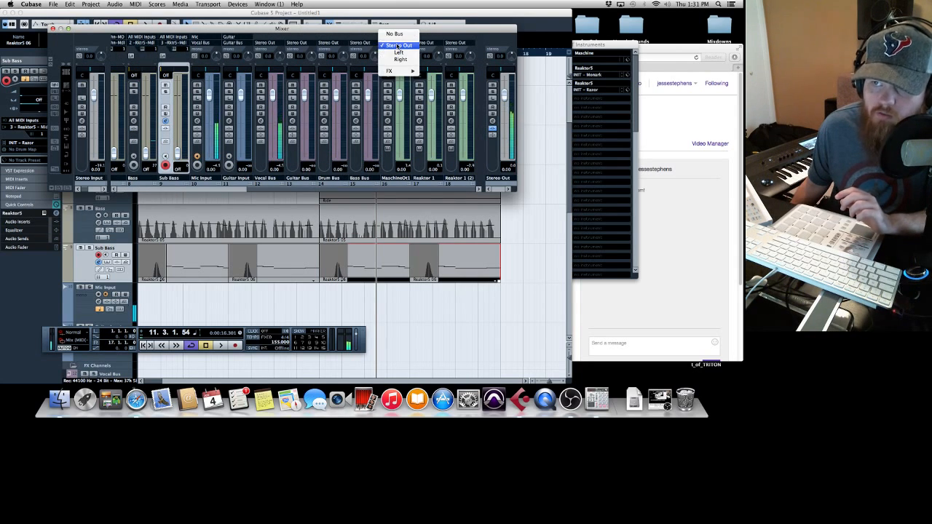
mouse_move(402, 71)
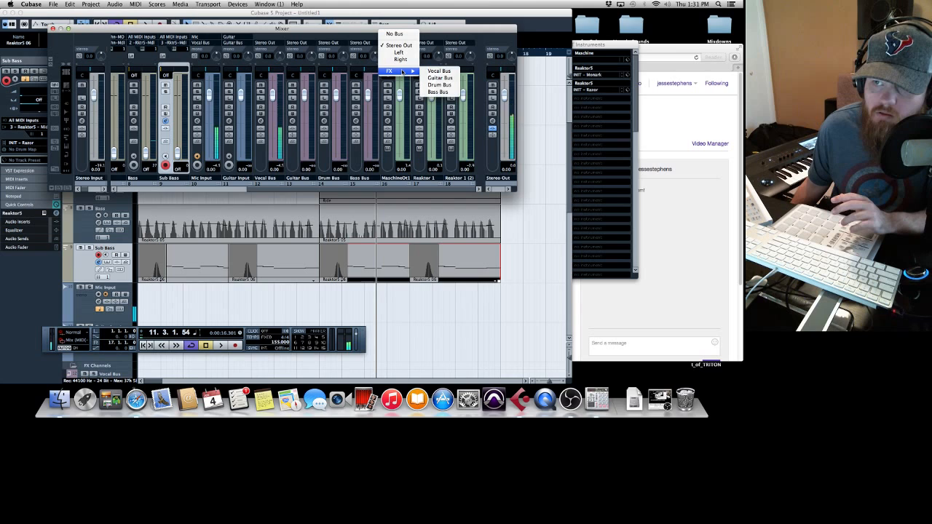
click(439, 85)
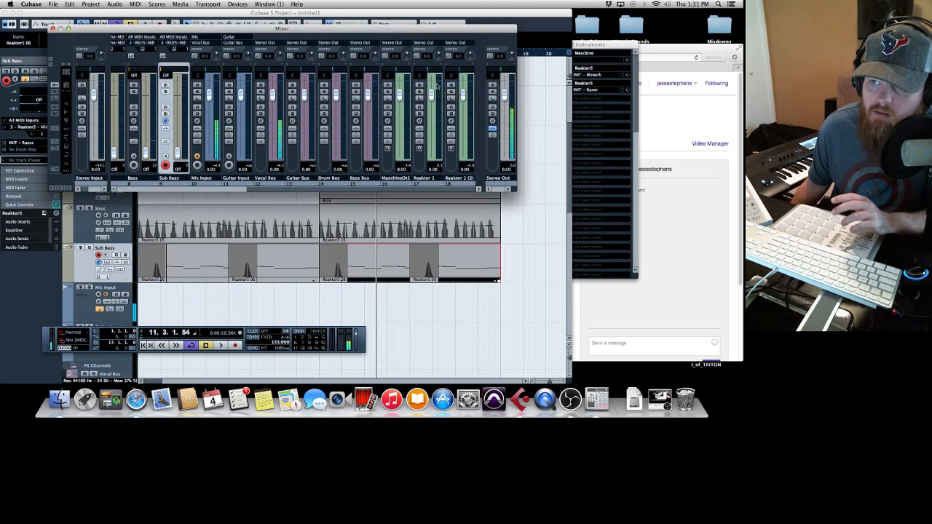
Step: Route both Reaktor instrument channels to the Bass Bus and close the mixer
click(425, 45)
mouse_move(433, 71)
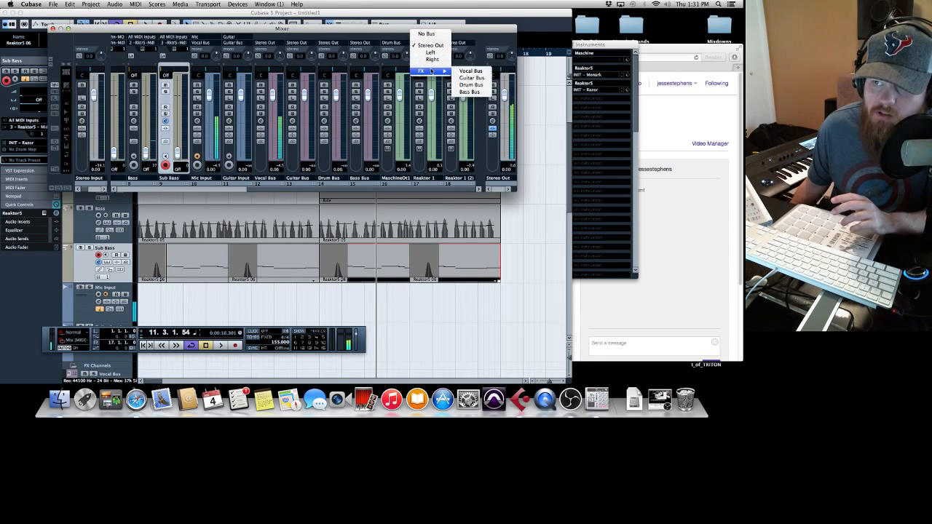
click(468, 93)
click(460, 45)
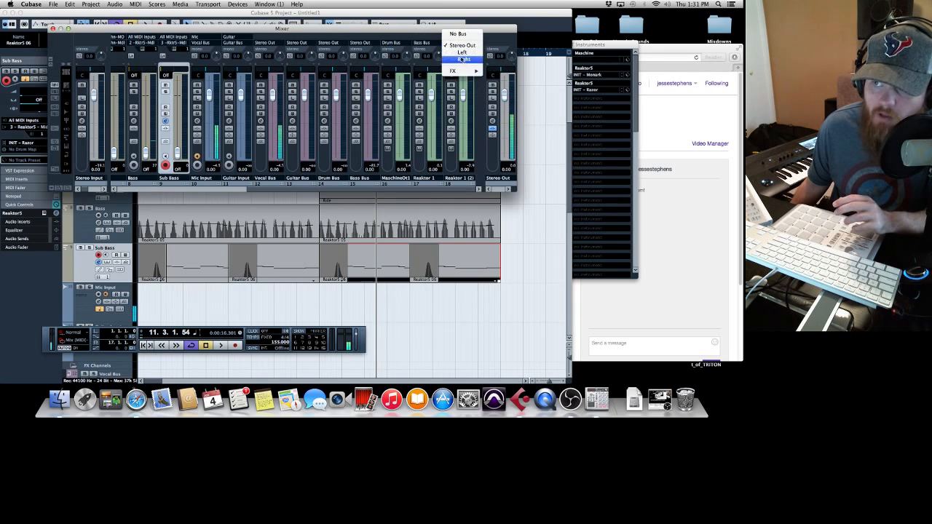
mouse_move(462, 72)
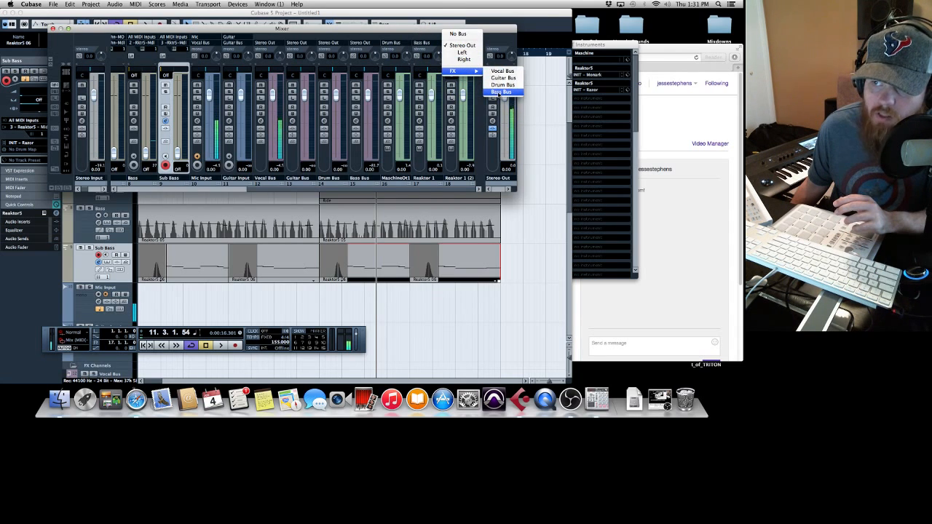
click(499, 92)
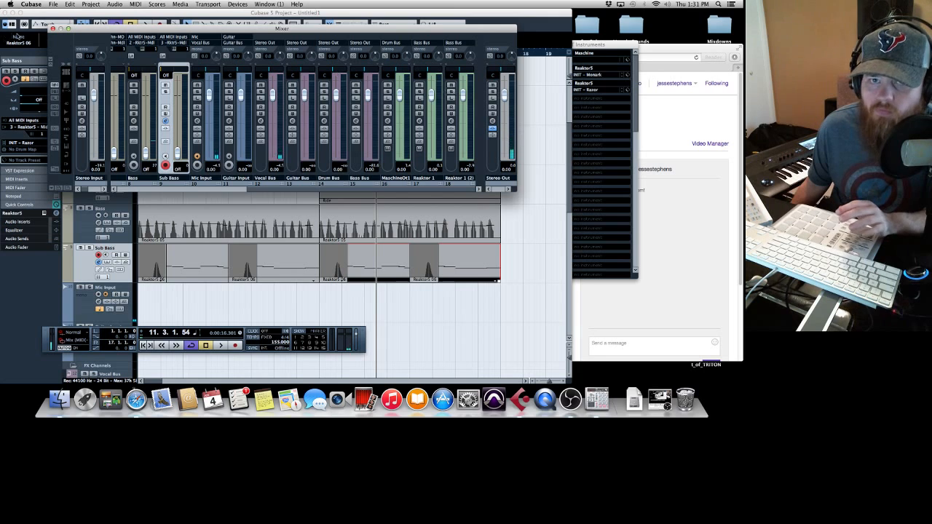
click(53, 28)
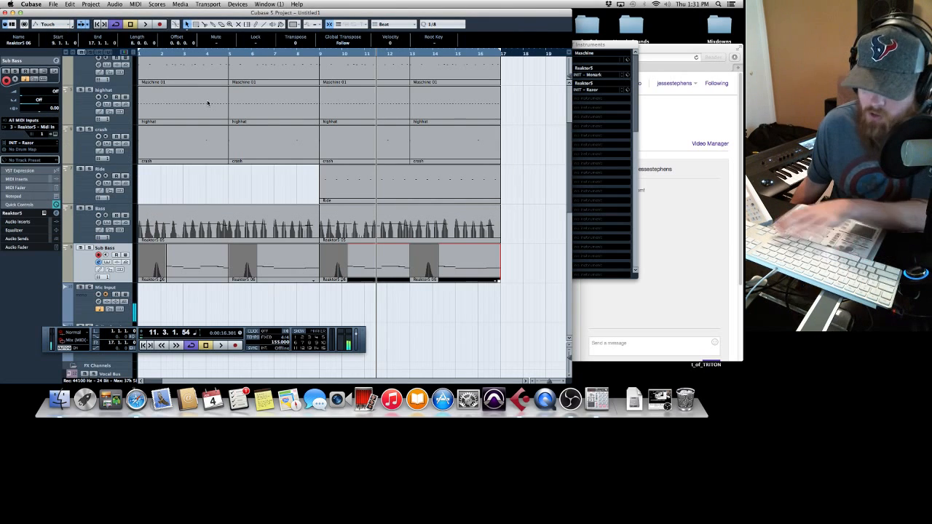
Step: Play from bar 1 with the mixer open, set the Bass Bus fader to -0.12, and stop playback
key(period)
key(space)
key(F3)
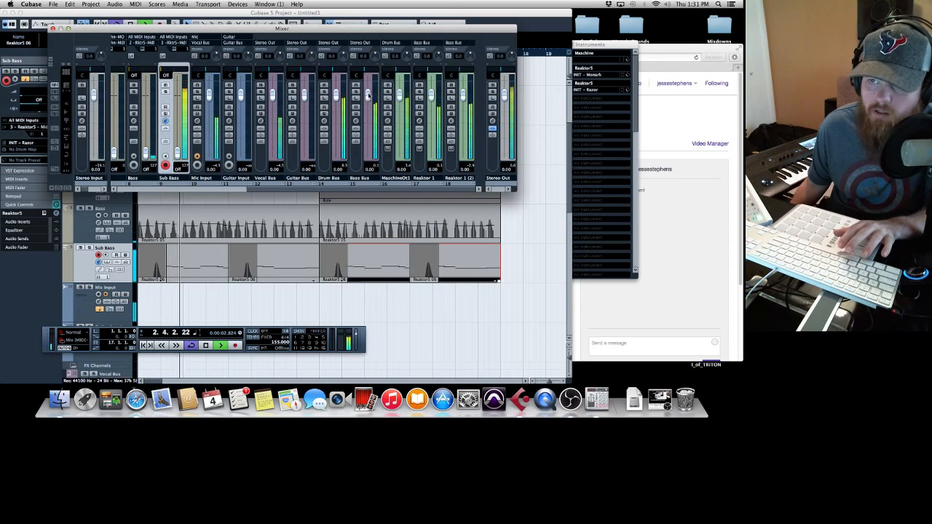
drag(368, 148, 368, 96)
key(space)
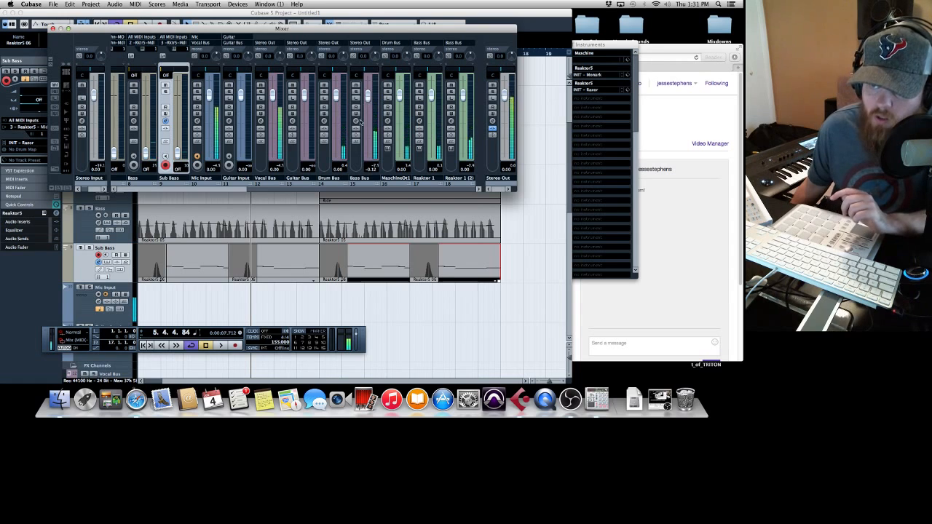
Step: Open the Drum Bus channel settings and load Solid Bus Comp in its second insert slot
click(325, 126)
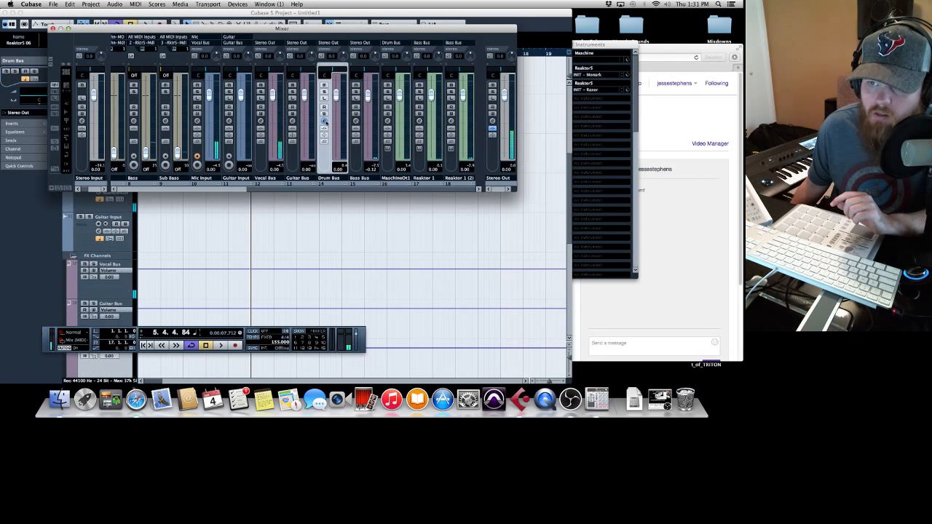
click(324, 122)
click(359, 178)
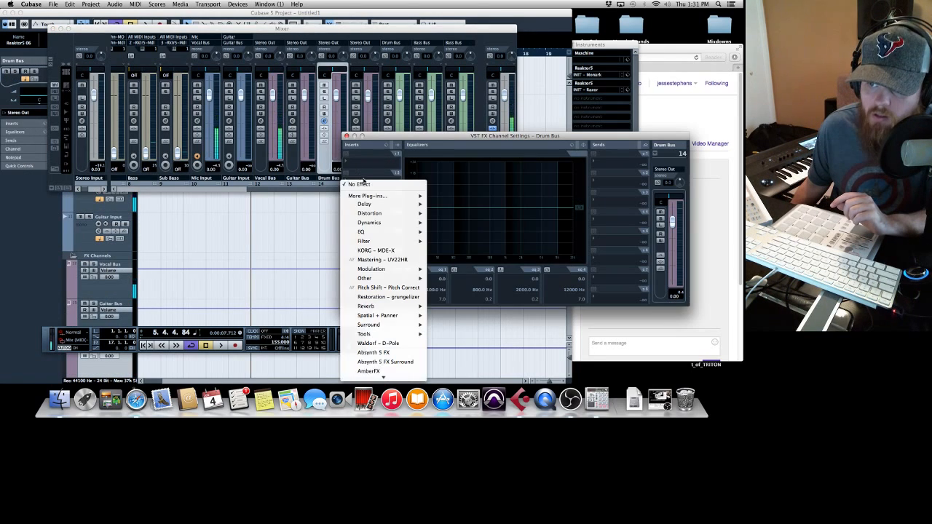
mouse_move(386, 225)
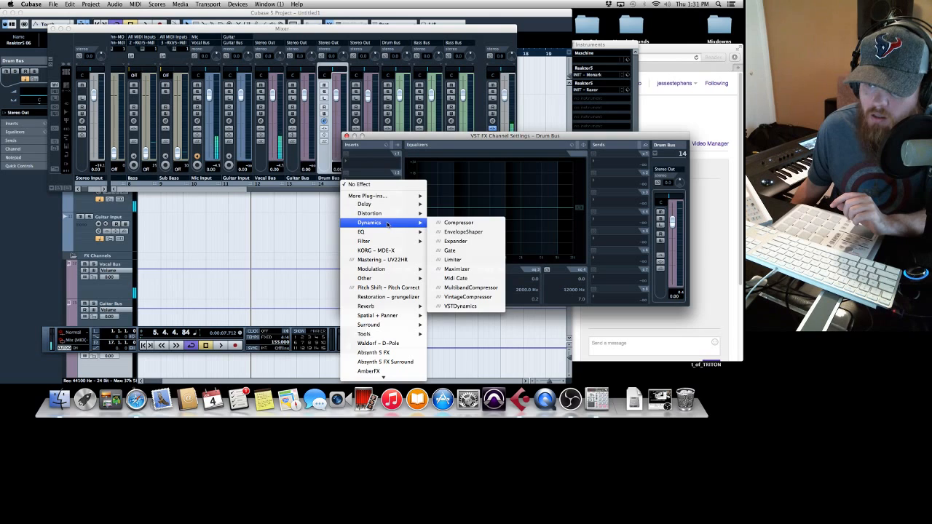
mouse_move(422, 197)
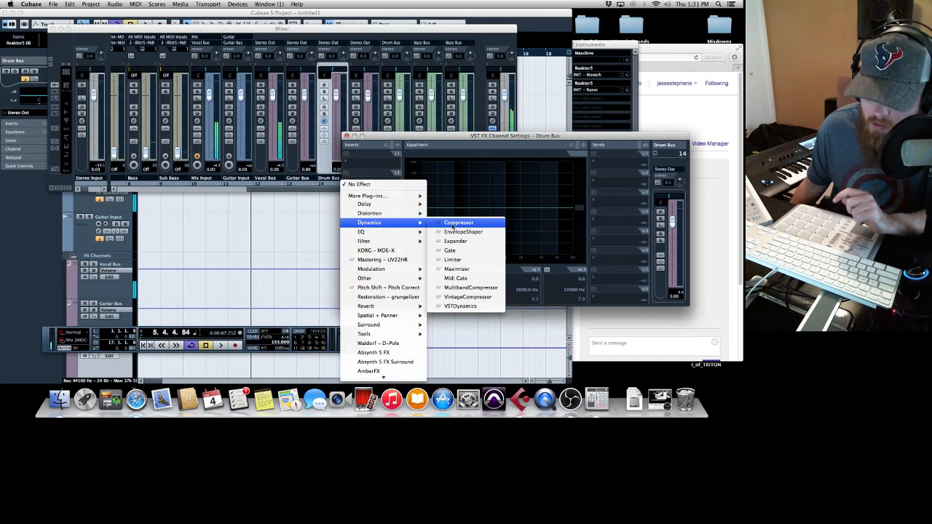
mouse_move(399, 270)
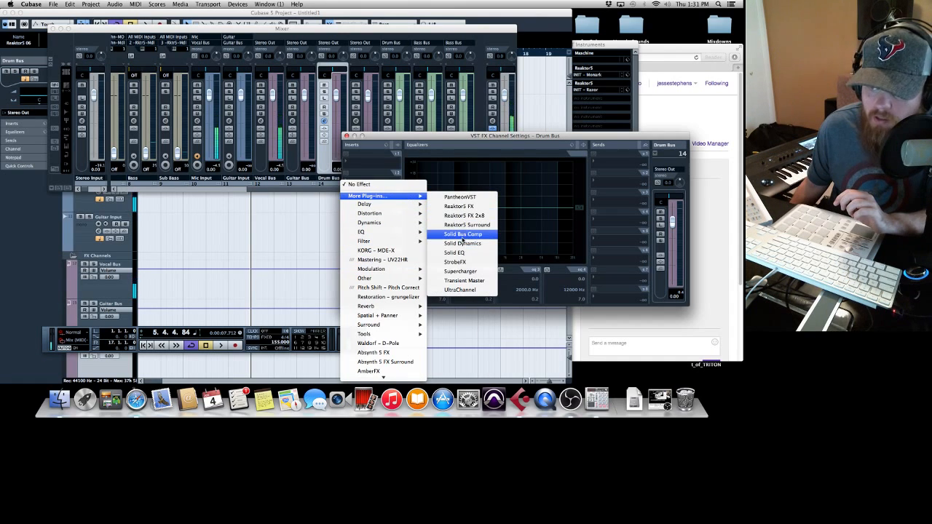
click(460, 236)
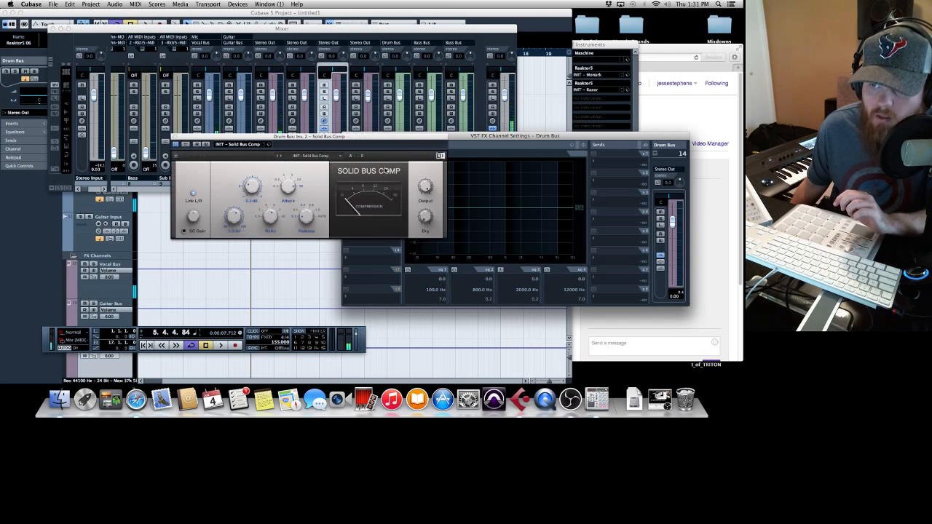
Step: Load the Drum Bus preset in Solid Bus Comp, play from bar 1, and close the plug-in window
click(250, 145)
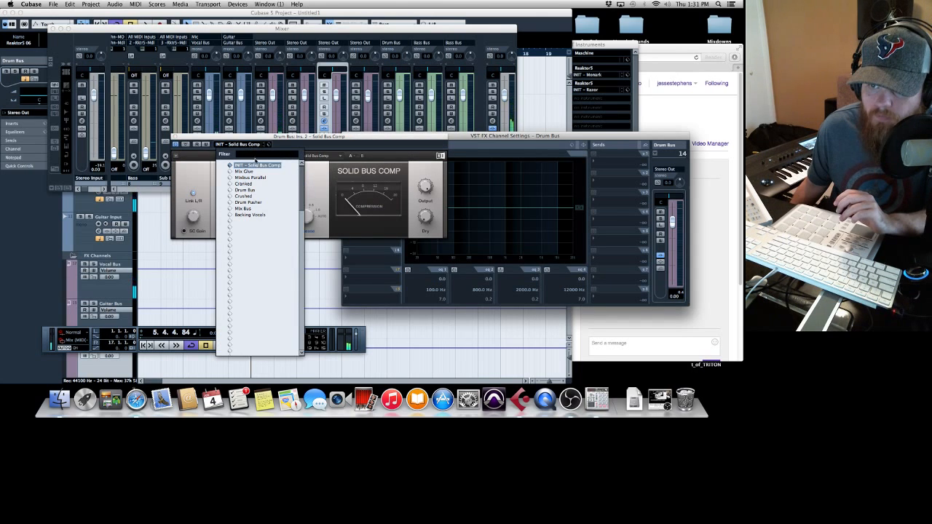
click(245, 190)
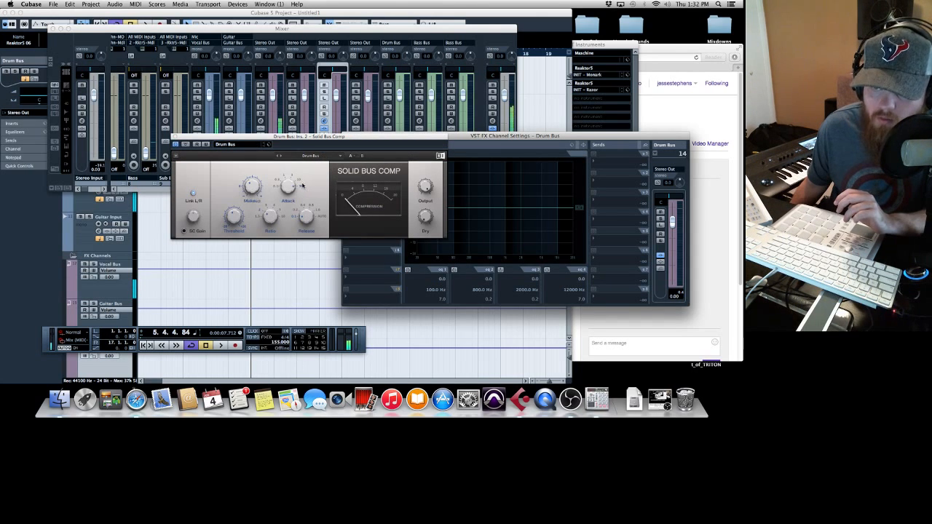
key(.)
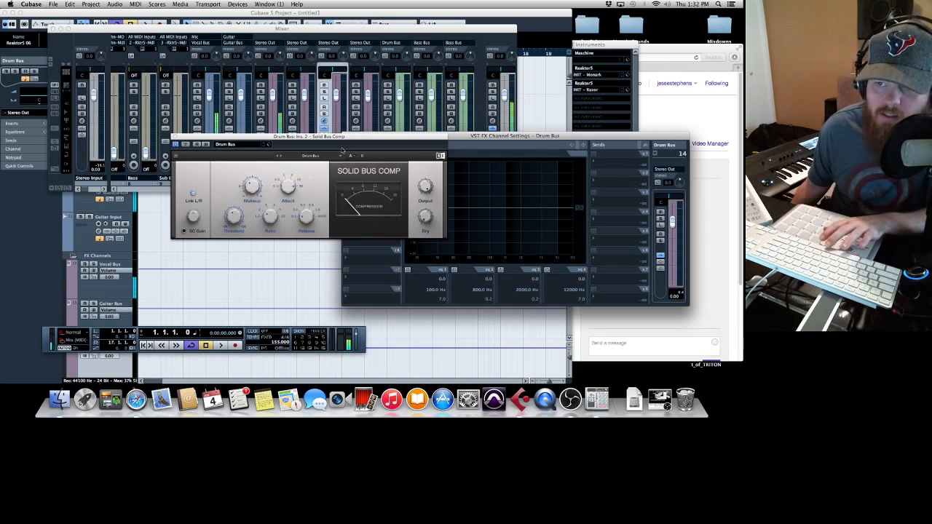
key(space)
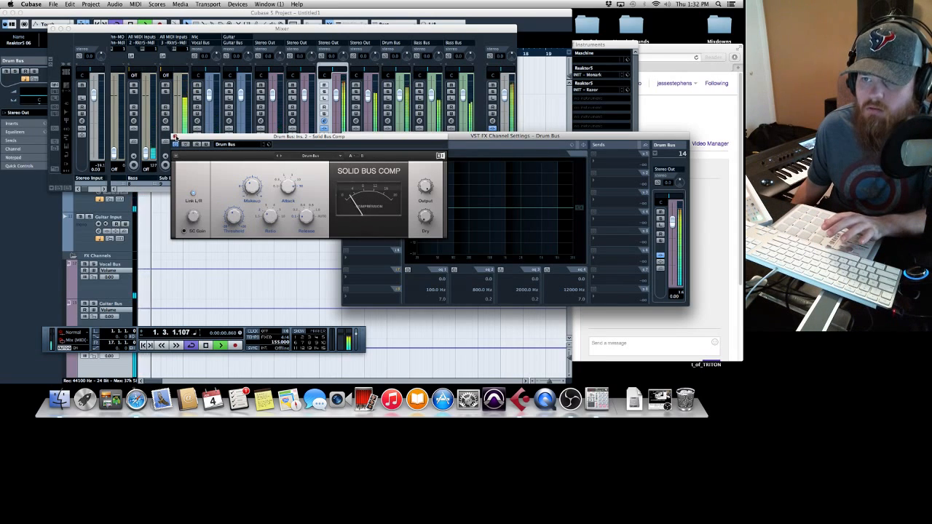
click(175, 137)
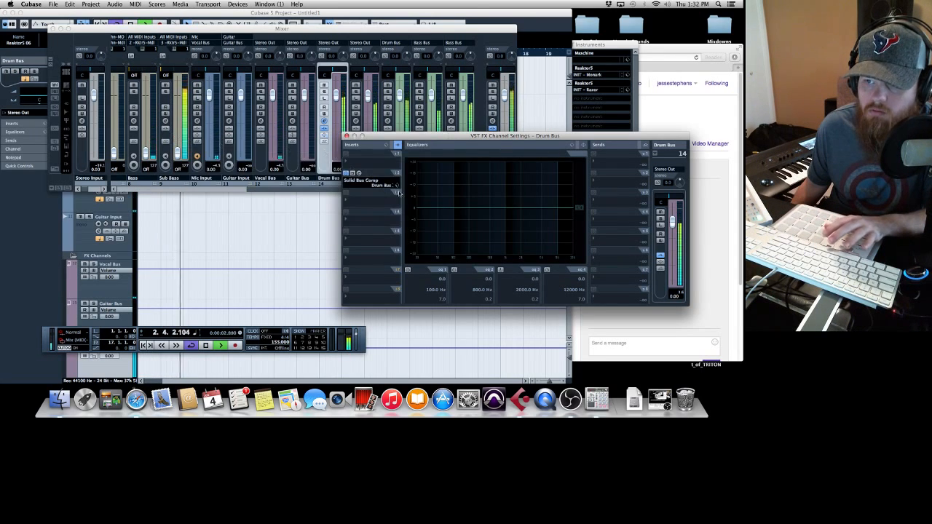
Step: Load Supercharger in the third insert slot of the Drum Bus and audition it from bar 1
click(366, 198)
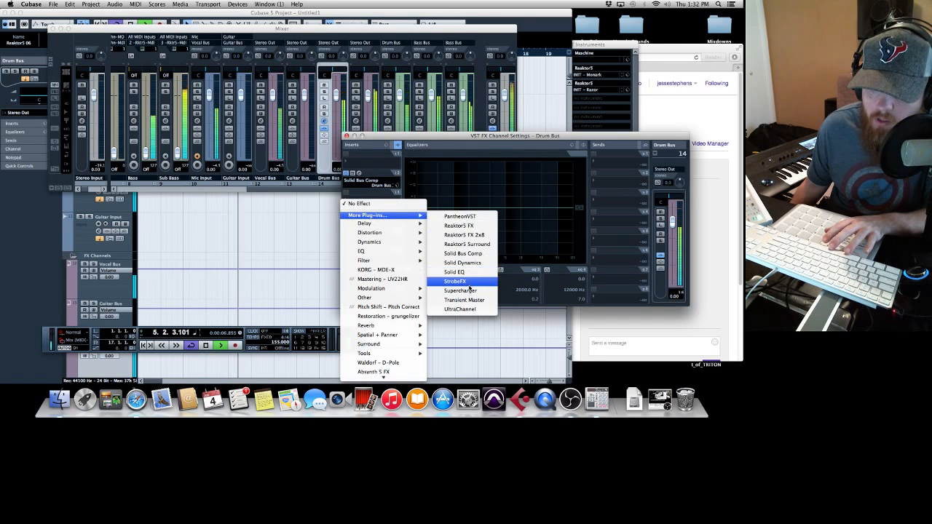
click(470, 291)
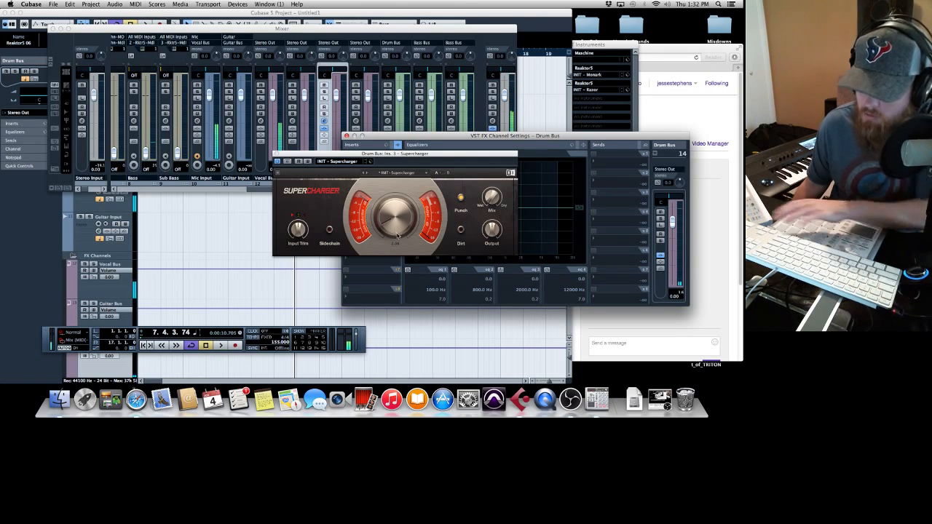
key(period)
key(space)
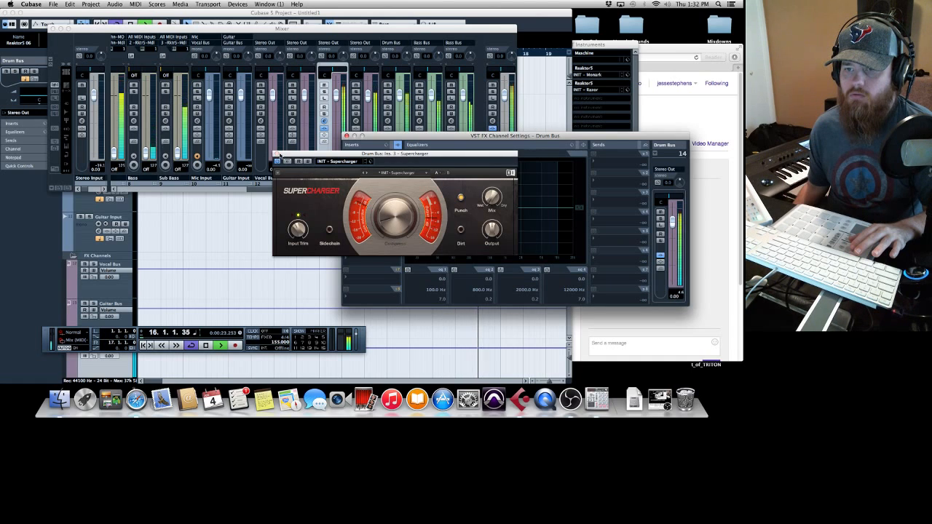
Step: Close the Supercharger and Drum Bus settings windows and lower the Drum Bus fader to -1.63
click(277, 154)
click(346, 136)
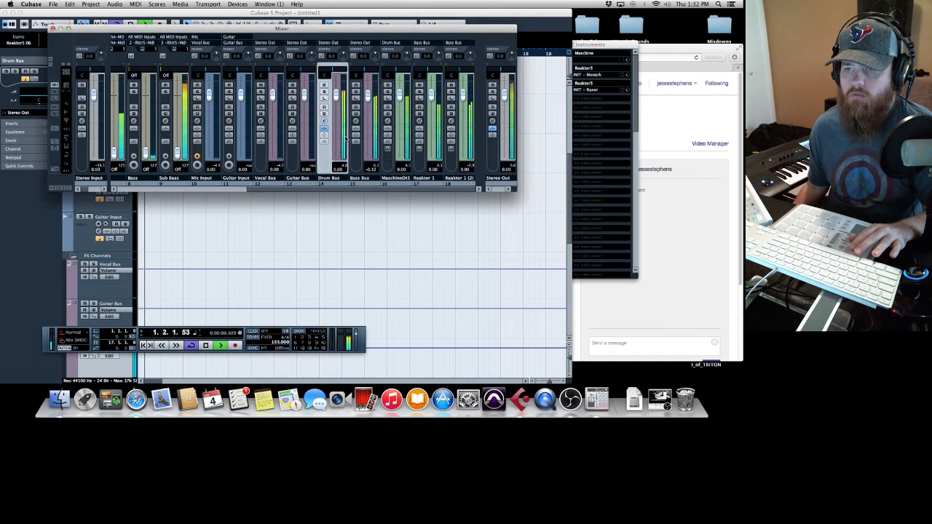
drag(336, 97, 336, 104)
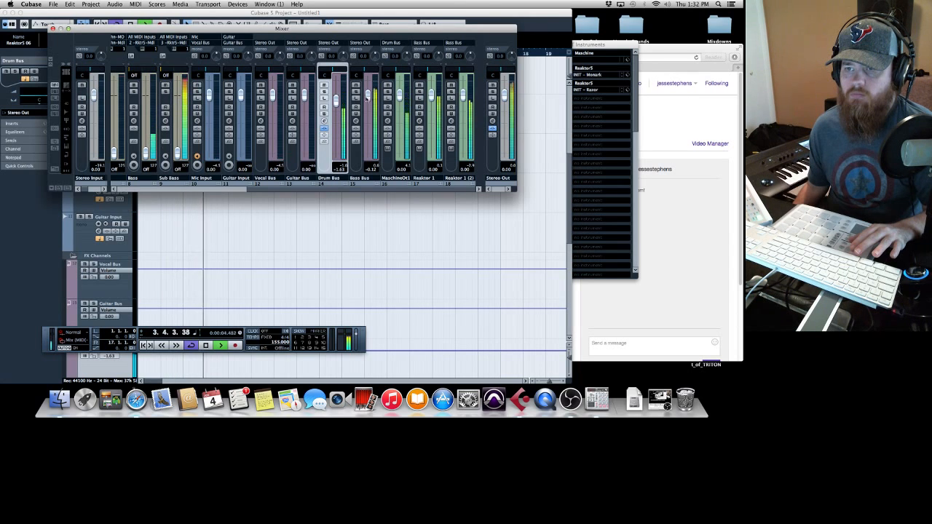
Step: Open the Drum Bus channel settings and load the Limiter in its fourth insert slot
click(325, 122)
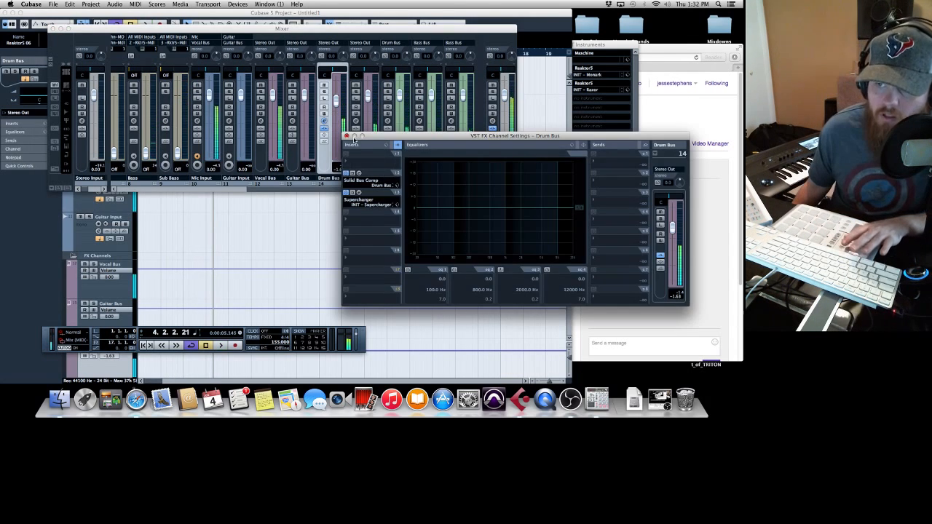
click(369, 224)
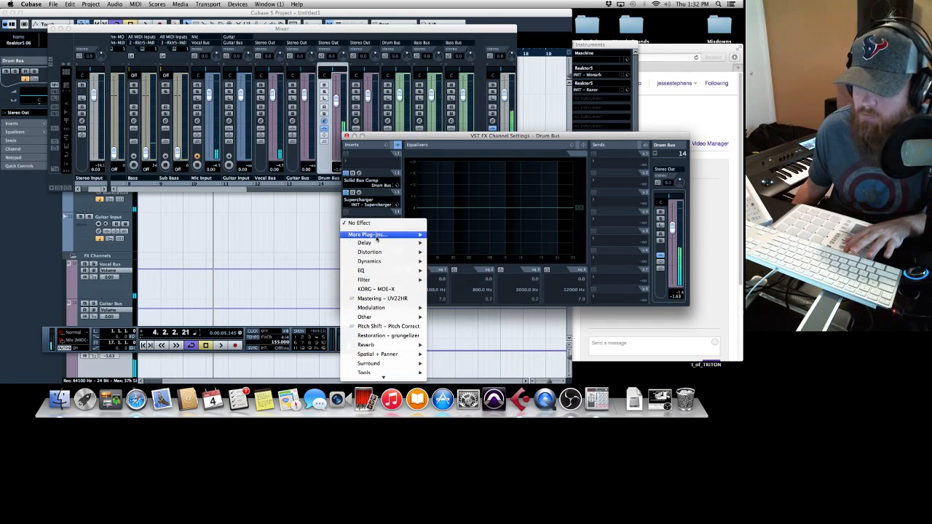
mouse_move(376, 238)
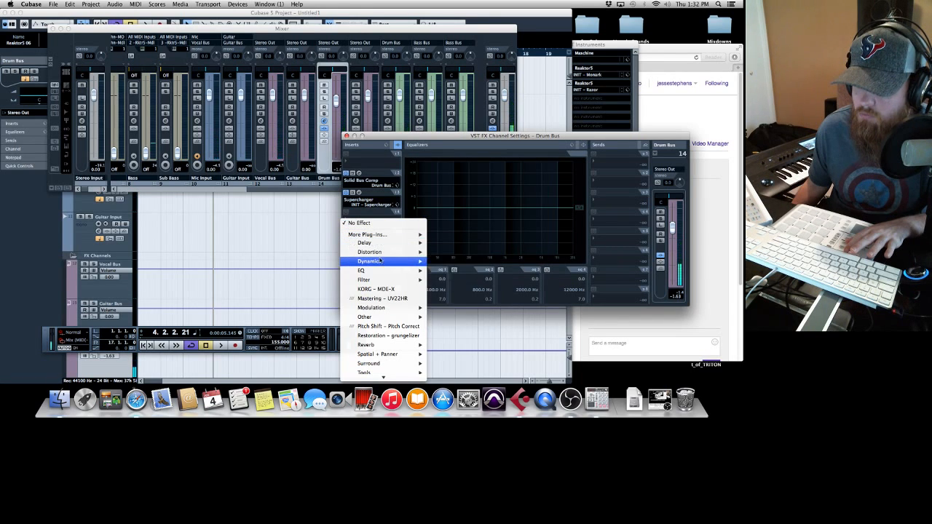
mouse_move(386, 263)
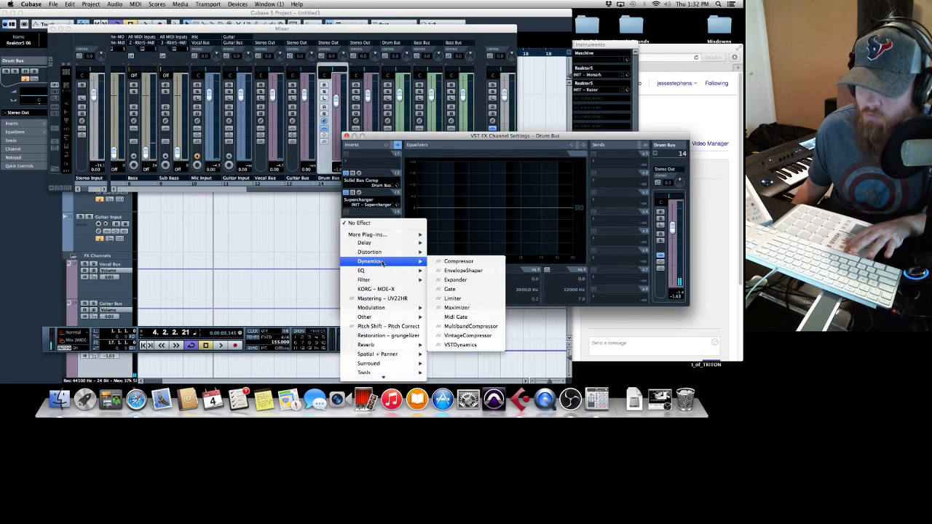
click(452, 298)
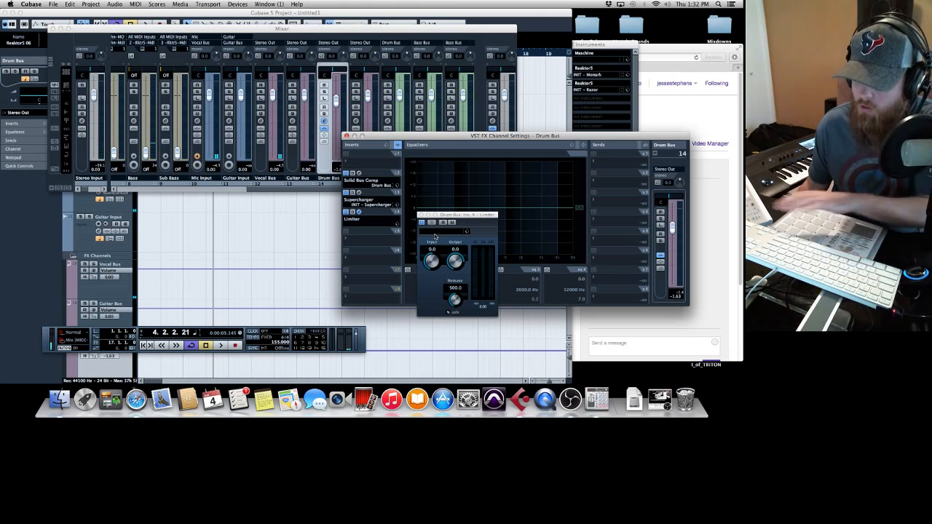
Step: Play the project from bar 1 and reset the Drum Bus fader to 0.00
key(period)
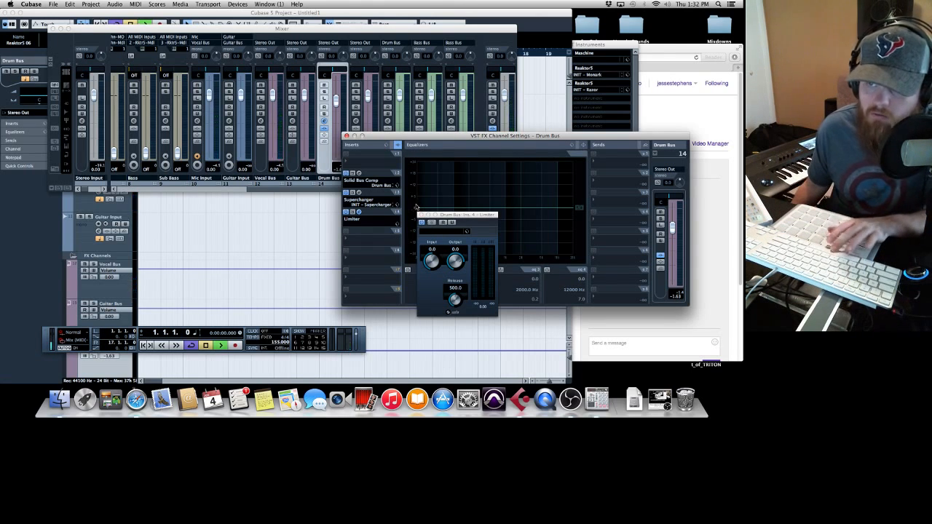
key(space)
click(339, 107)
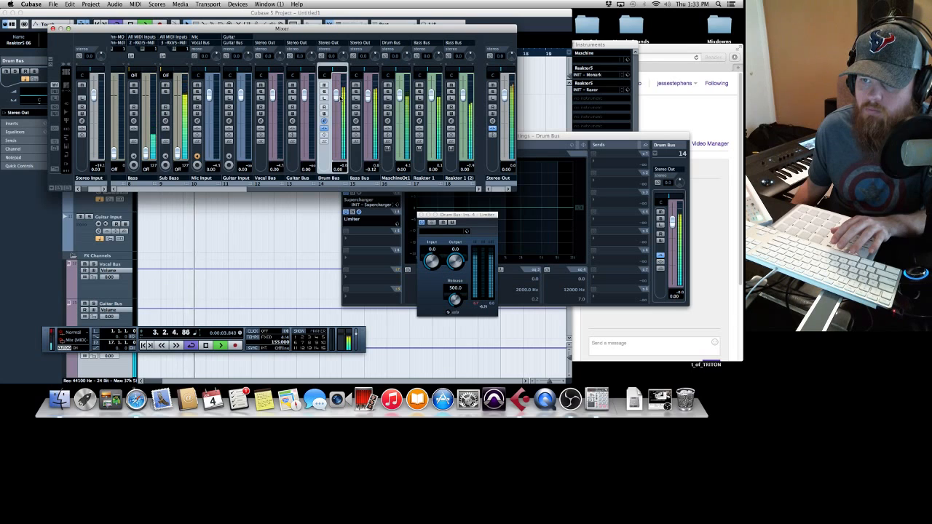
Step: Close the Limiter, the mixer and the Drum Bus channel settings windows
click(466, 230)
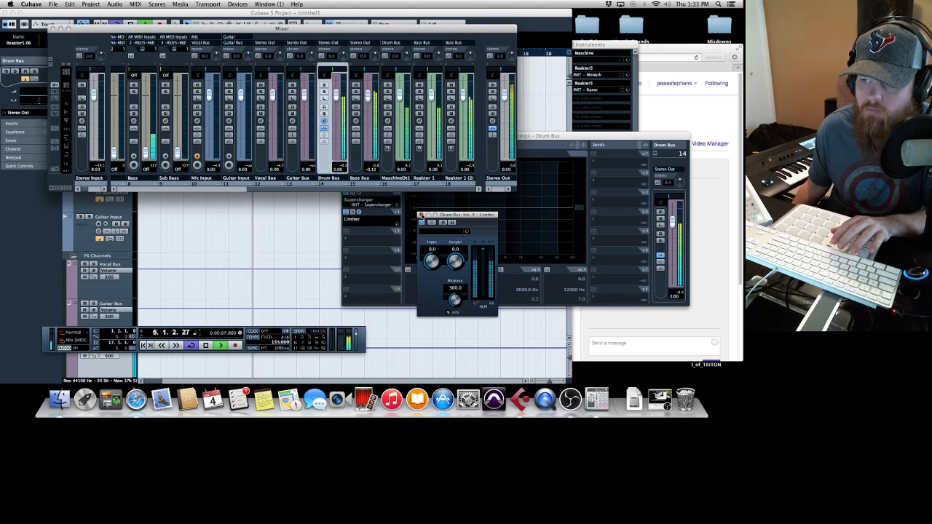
click(421, 216)
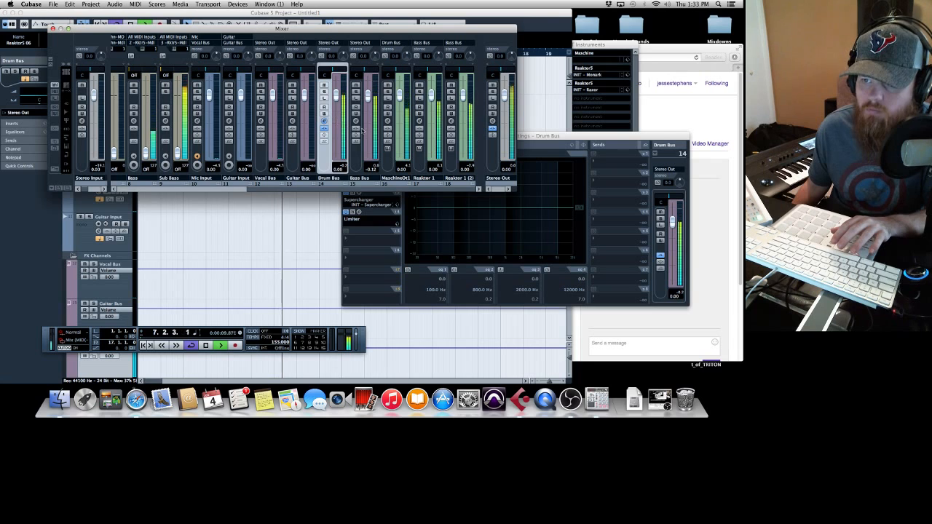
click(53, 29)
click(347, 137)
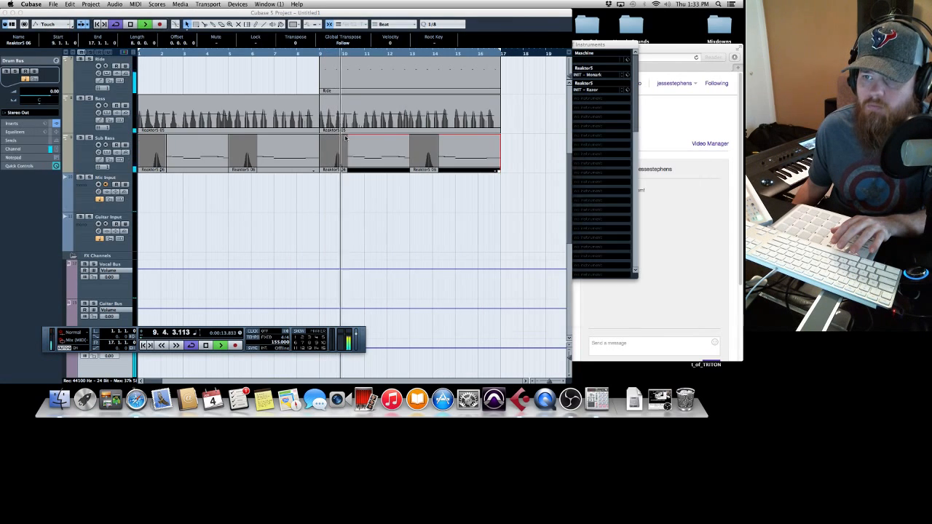
Step: Select all the drum, bass and sub-bass events, duplicate the 16-bar section from bar 17, and stop playback
scroll(447, 208, up, 2)
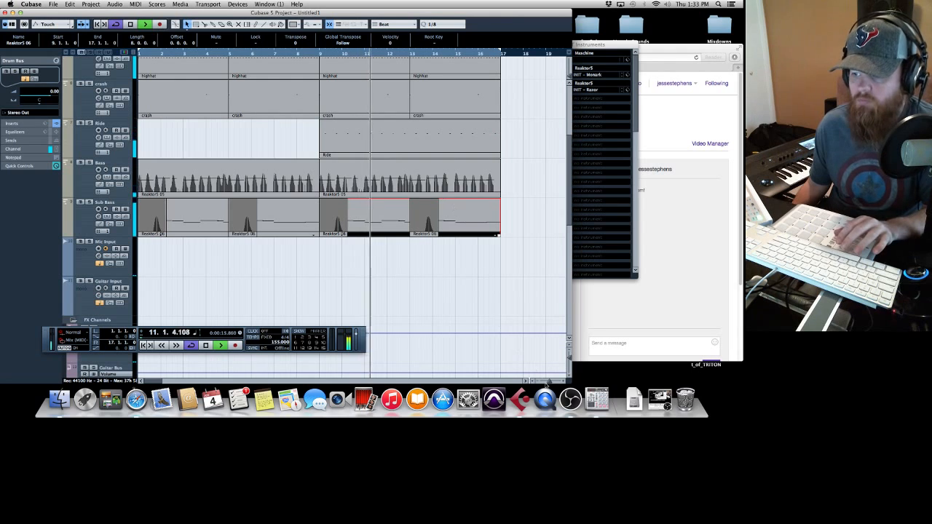
click(533, 381)
click(533, 381)
click(533, 381)
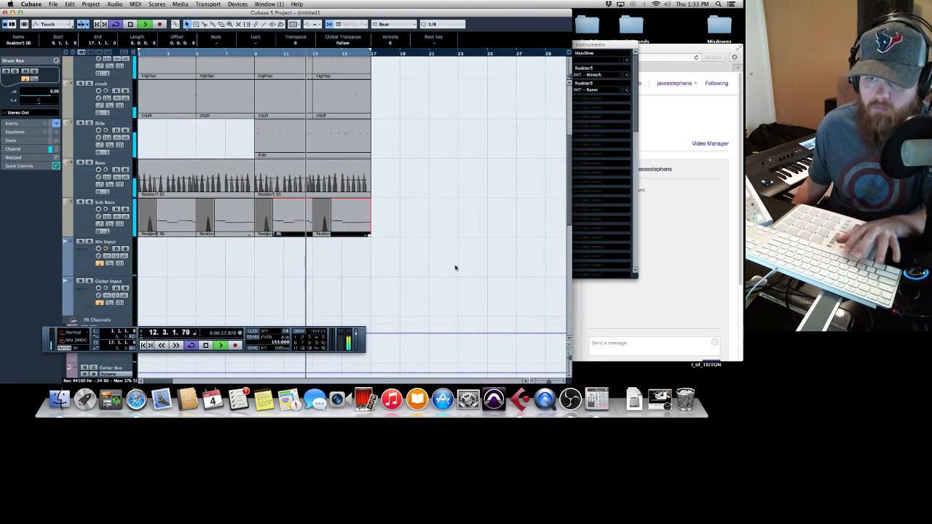
scroll(455, 265, up, 5)
scroll(452, 266, down, 5)
scroll(444, 270, up, 2)
scroll(437, 271, down, 2)
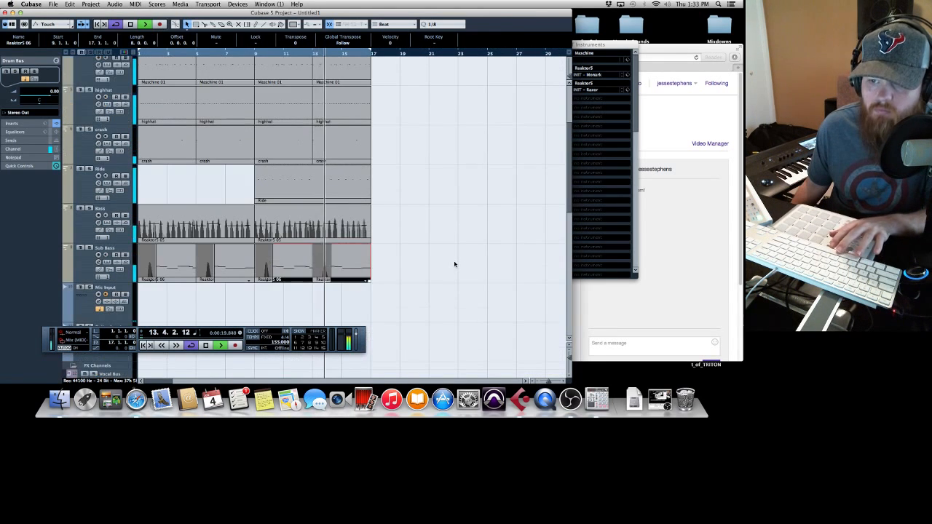
click(428, 273)
drag(429, 272, 389, 142)
key(space)
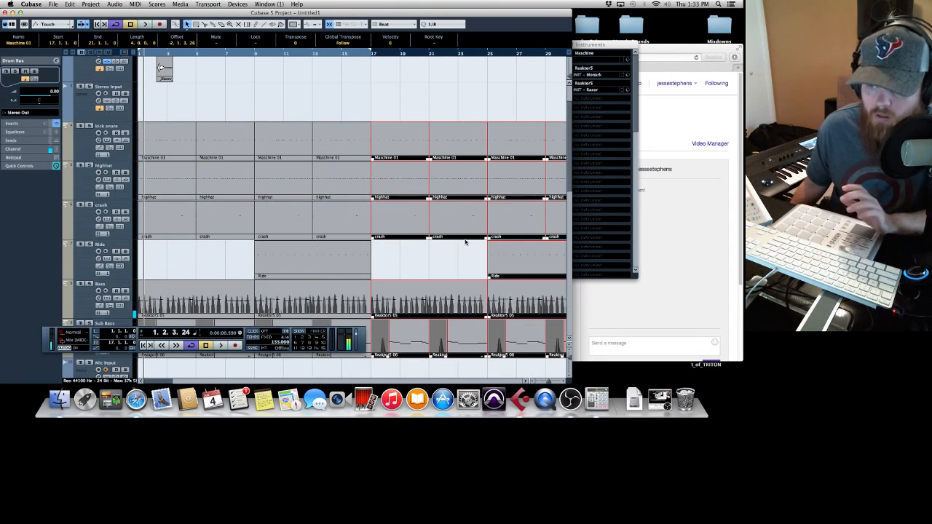
Step: Deselect the duplicated events and look over the extended arrangement of drum, bass and sub-bass tracks
click(534, 382)
click(533, 382)
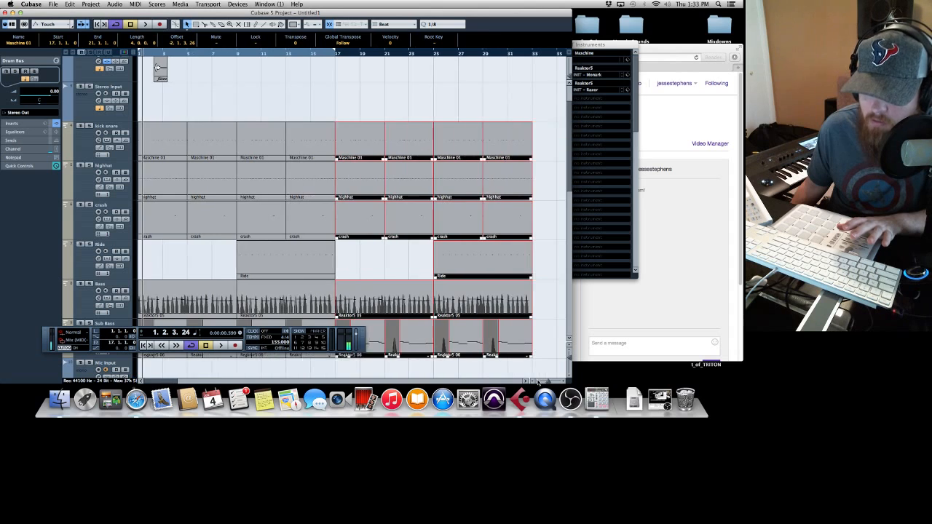
click(533, 382)
click(533, 382)
click(533, 382)
click(494, 300)
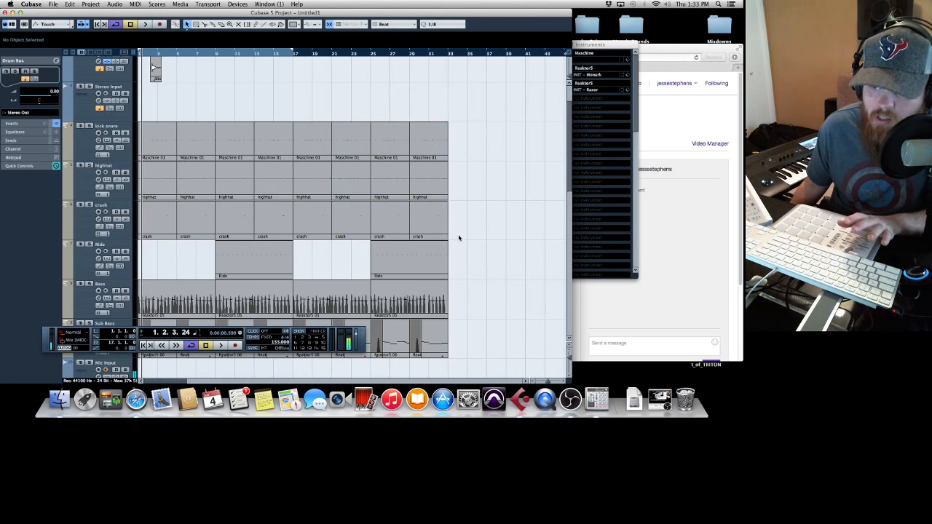
scroll(459, 237, down, 3)
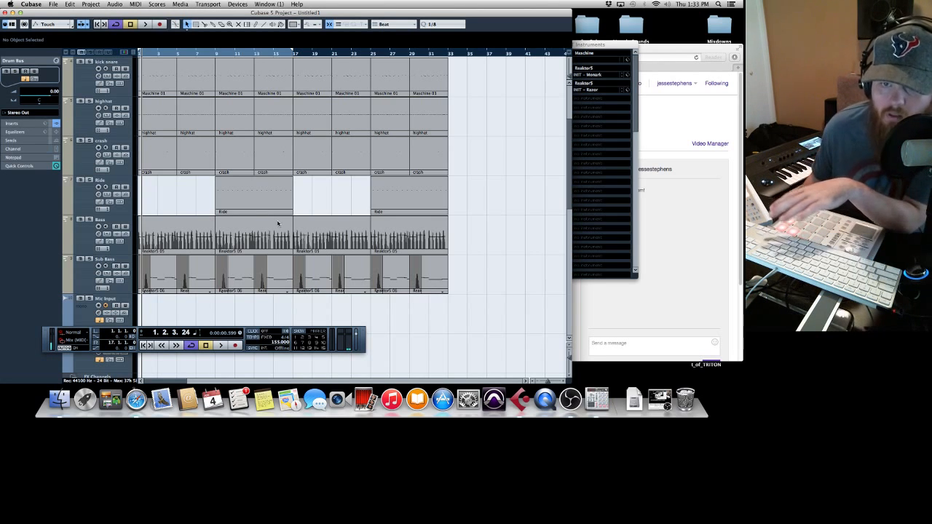
Step: Delete the Ride part spanning bars 25 to 33
click(392, 196)
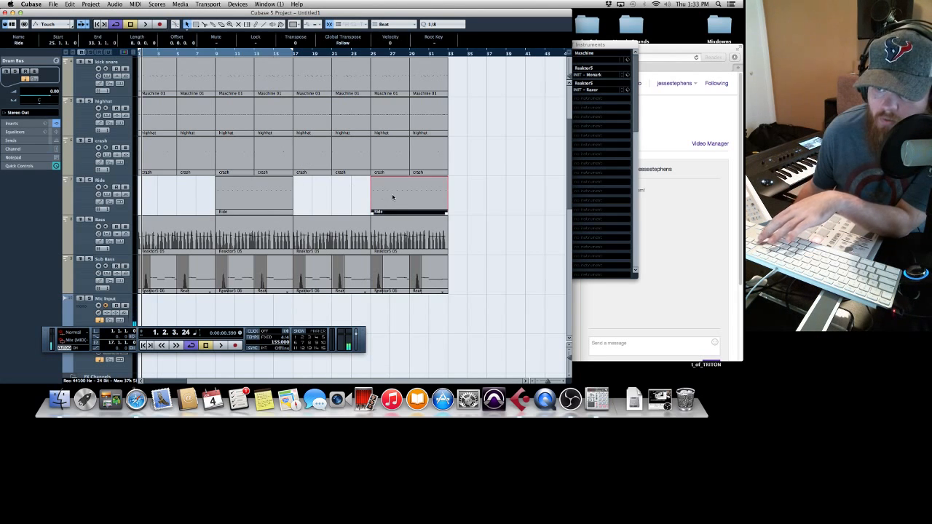
key(Delete)
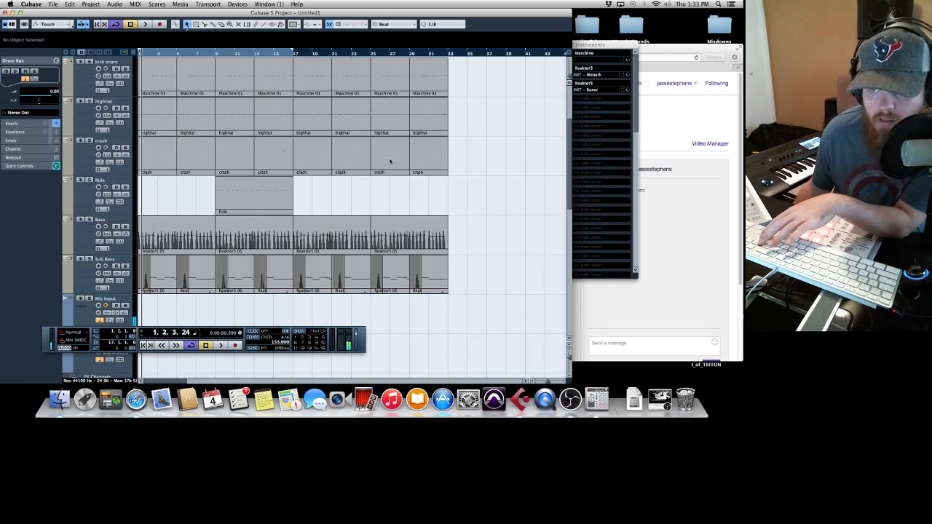
Step: Select the four highhat parts from bar 17 onward and extend the end of the cycle range to bar 33
click(311, 114)
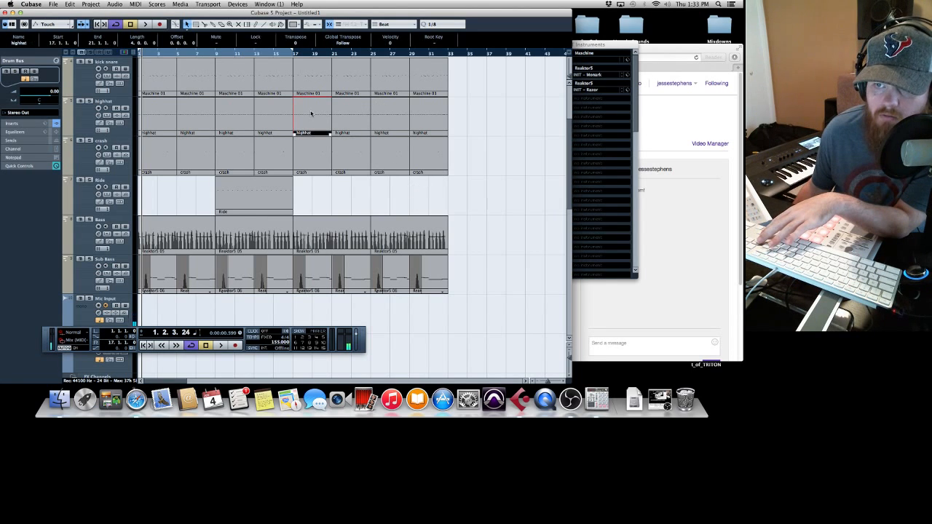
click(462, 119)
drag(320, 121, 319, 122)
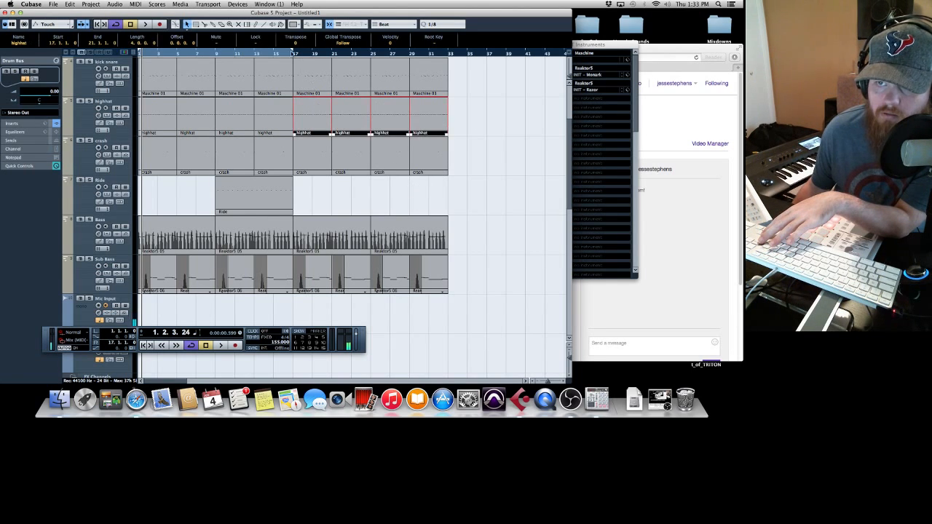
drag(294, 55, 447, 60)
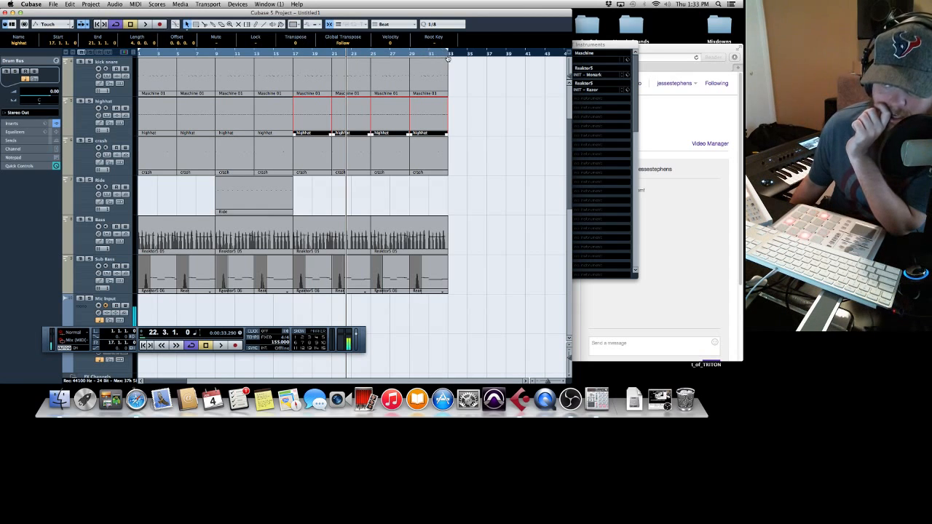
Step: Delete the Bass parts between bars 17 and 33 and play the arrangement from the start
click(468, 215)
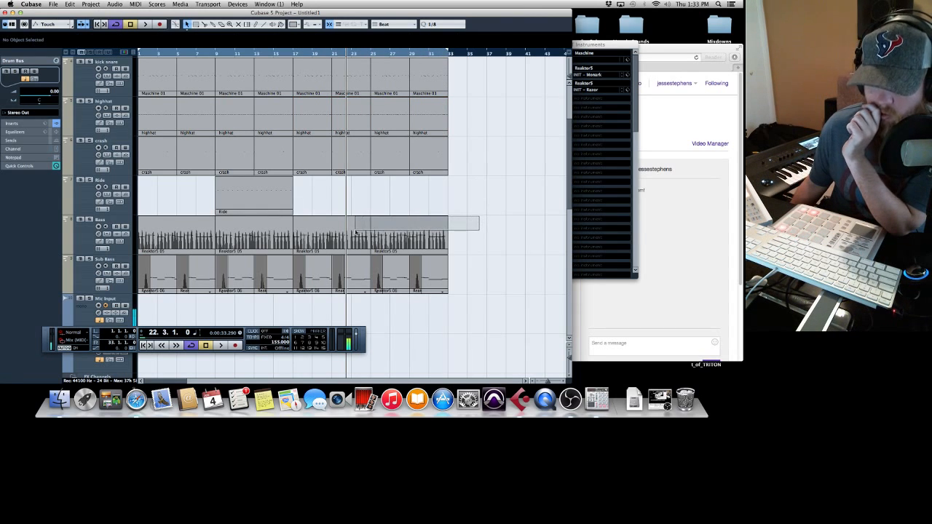
drag(355, 232, 350, 235)
key(Delete)
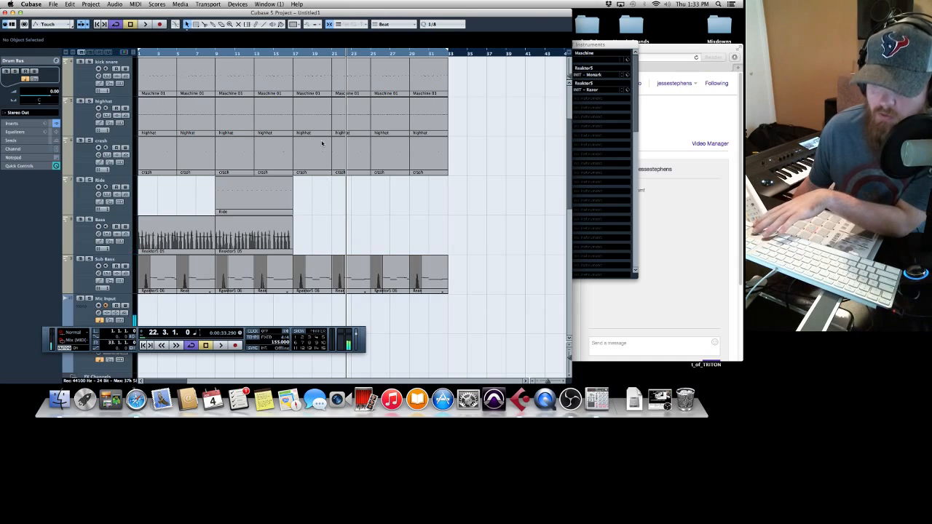
key(period)
key(space)
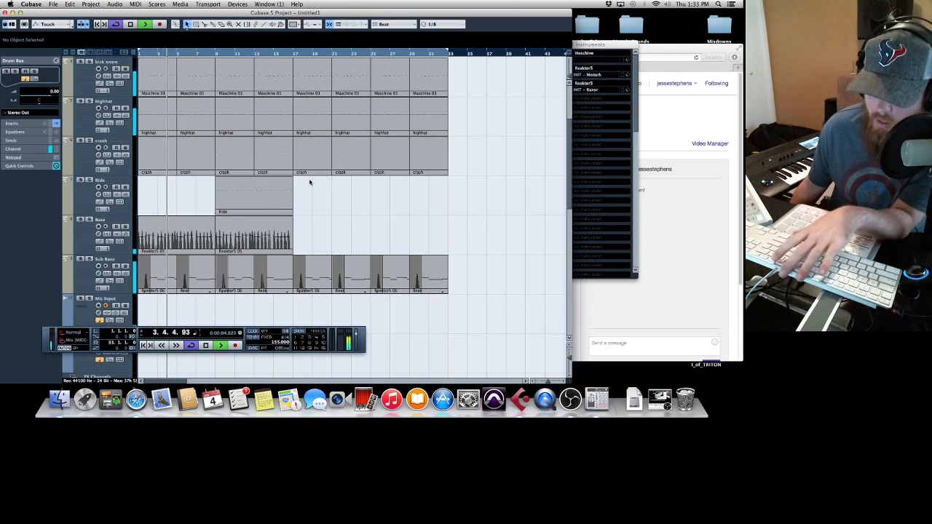
Step: Load the KORG M1 as a VST instrument in slot 4 and create a MIDI track assigned to it
key(F11)
click(601, 98)
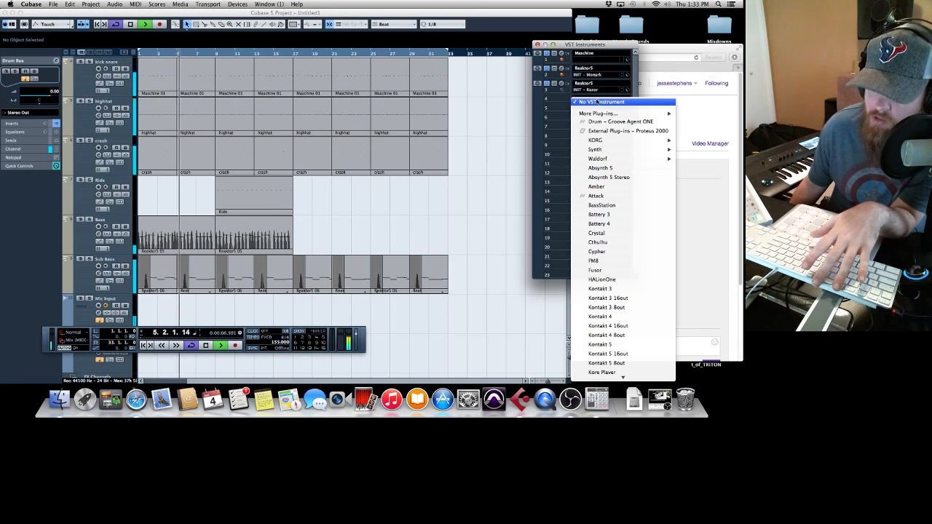
mouse_move(604, 140)
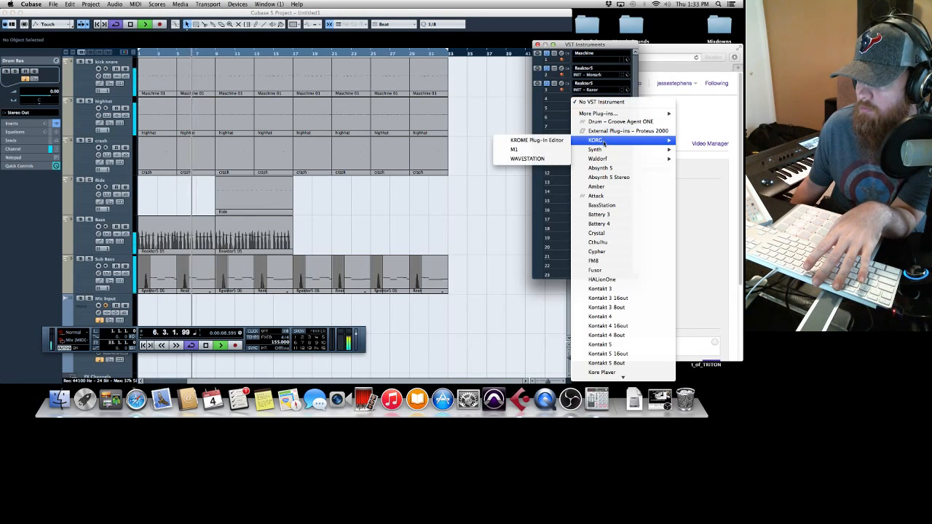
click(563, 152)
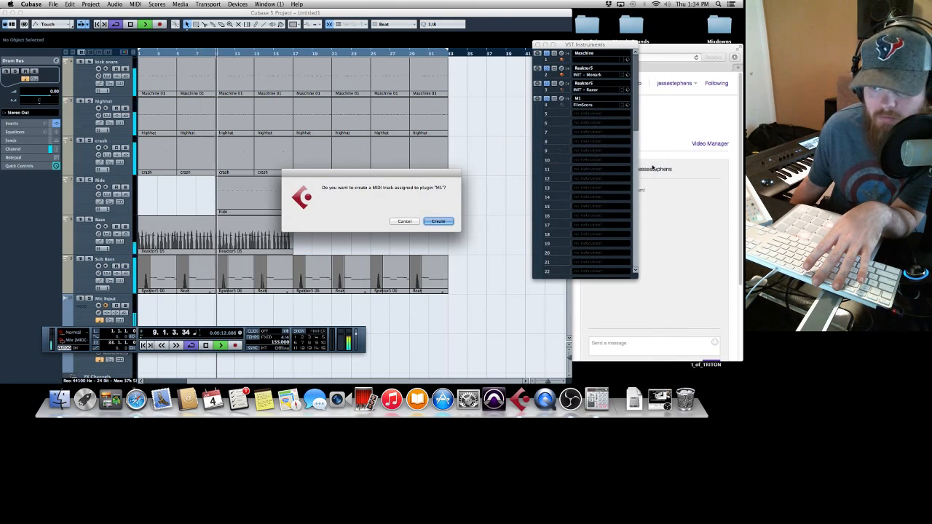
click(439, 220)
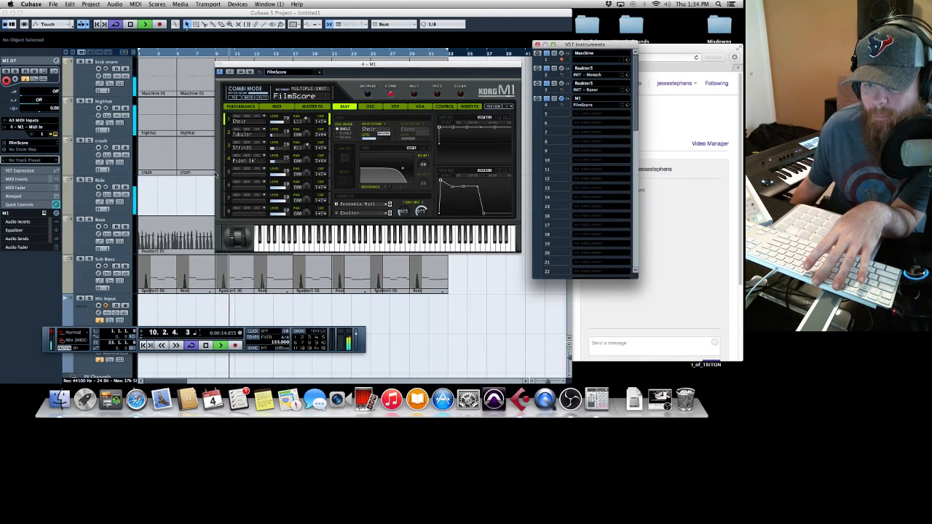
Step: Load the Funky-Fish combi from the M1's synth lead sounds and close the instrument's editor
click(367, 94)
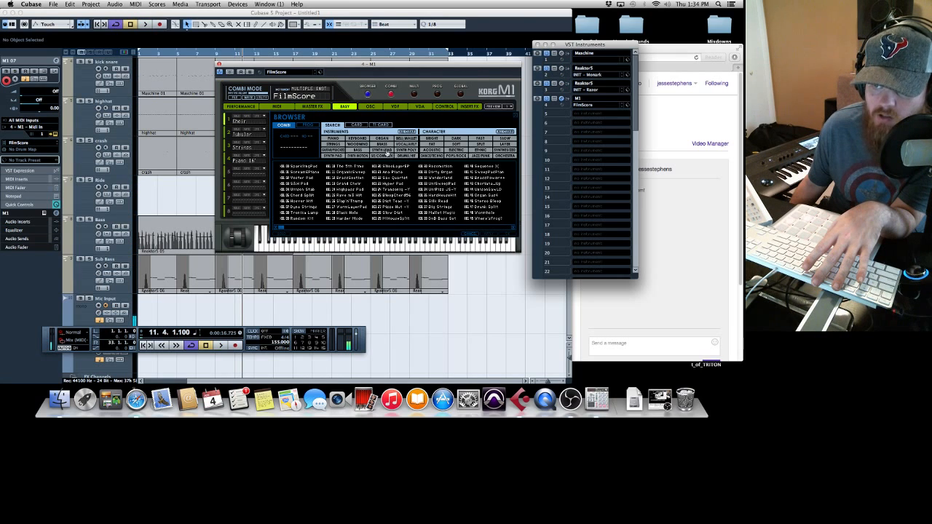
click(383, 150)
click(390, 185)
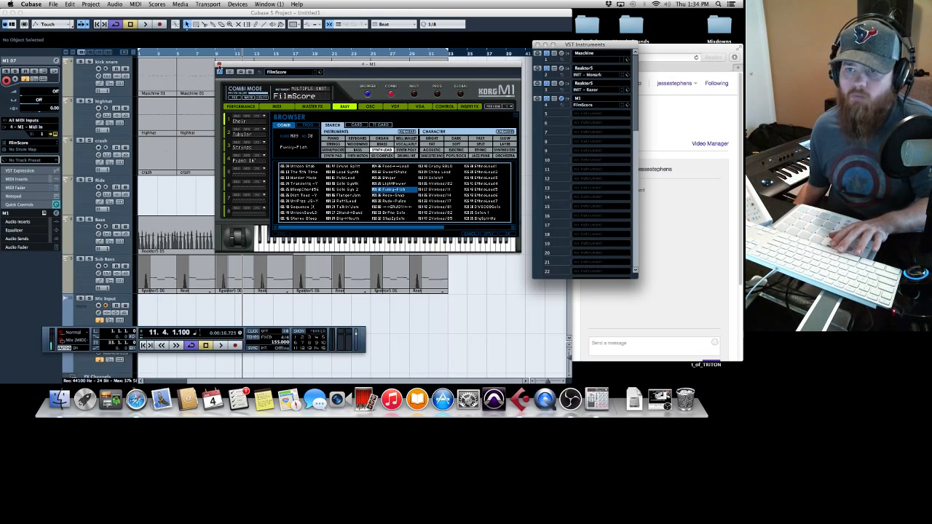
double_click(392, 192)
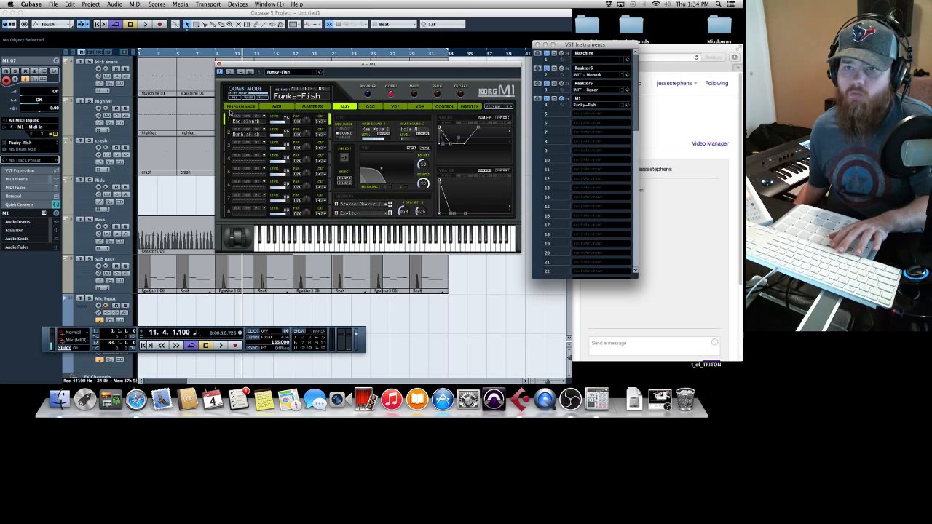
click(219, 64)
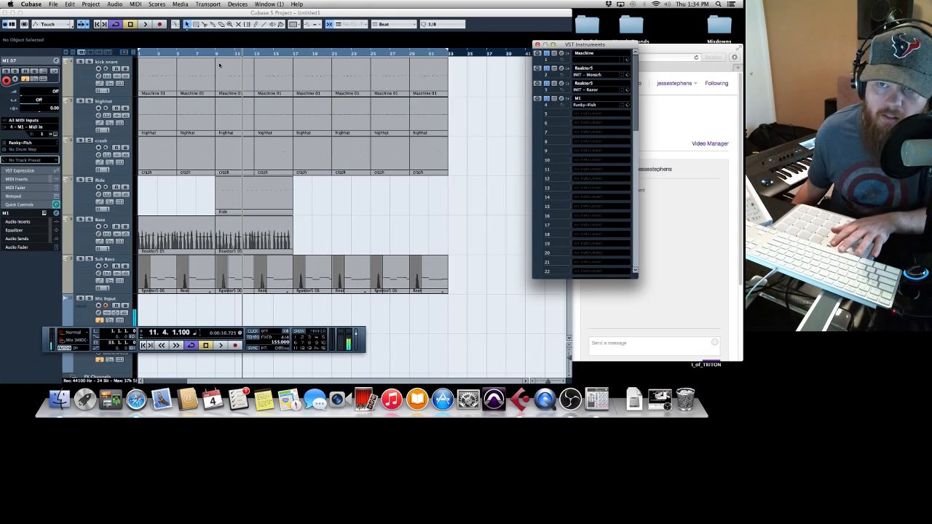
Step: Set the cycle range to start at bar 13 and play from there
click(294, 54)
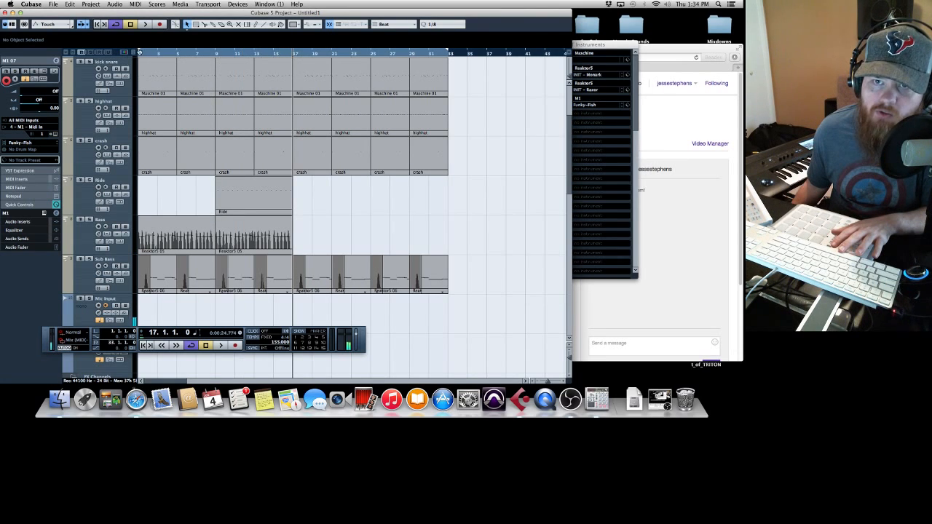
drag(140, 52, 295, 70)
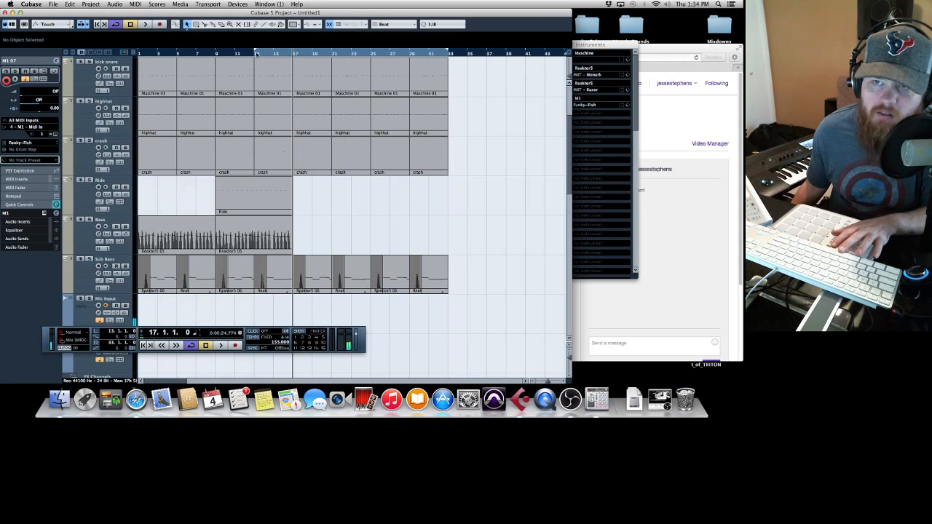
click(256, 55)
key(space)
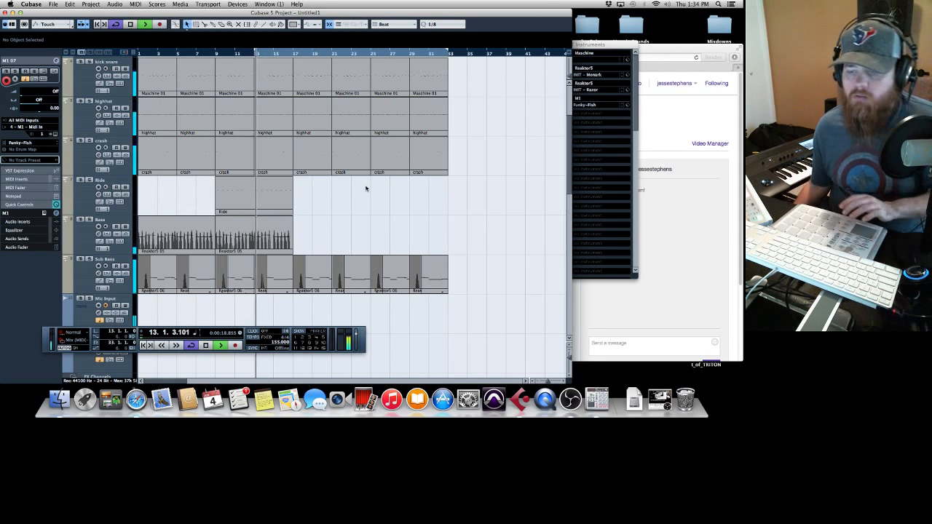
Step: Move the M1 07 track directly below the Sub Bass track, shifting the floating transport down out of the way
scroll(227, 289, down, 3)
scroll(226, 290, down, 5)
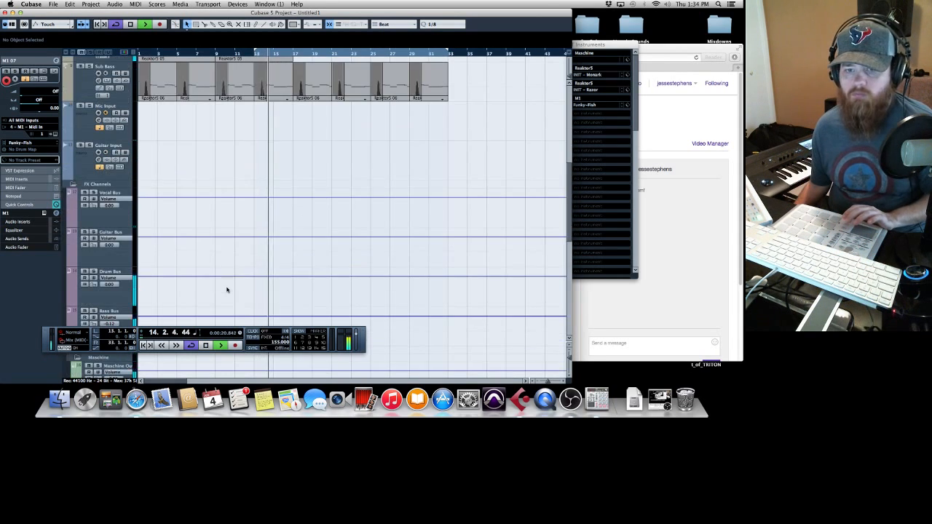
scroll(199, 289, down, 3)
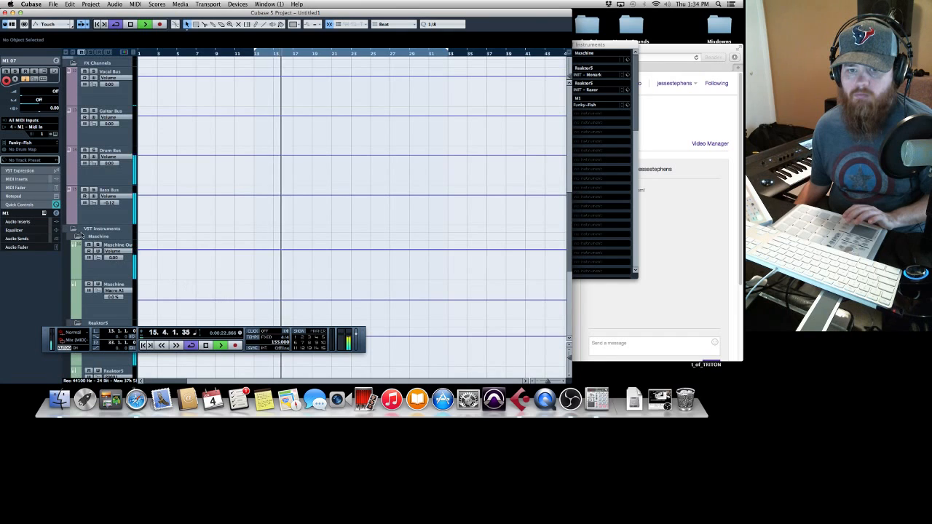
scroll(107, 312, up, 3)
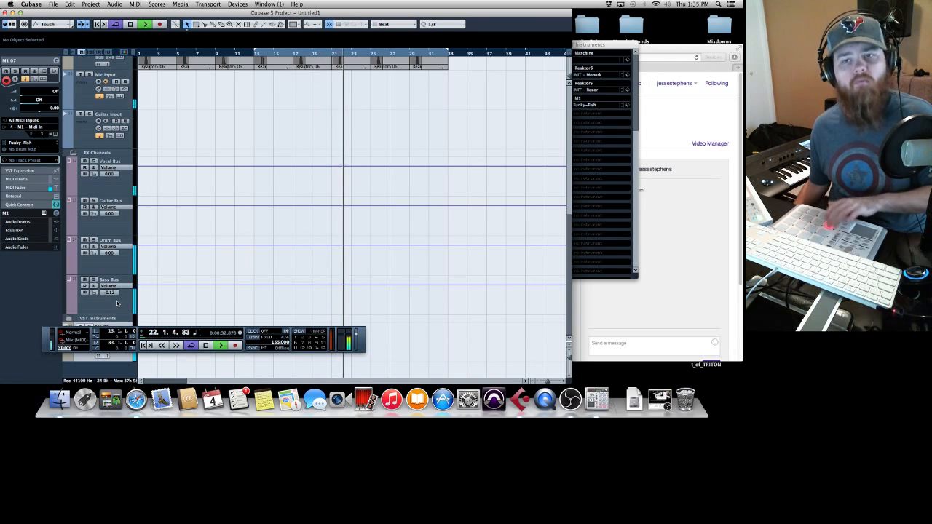
drag(46, 344, 46, 368)
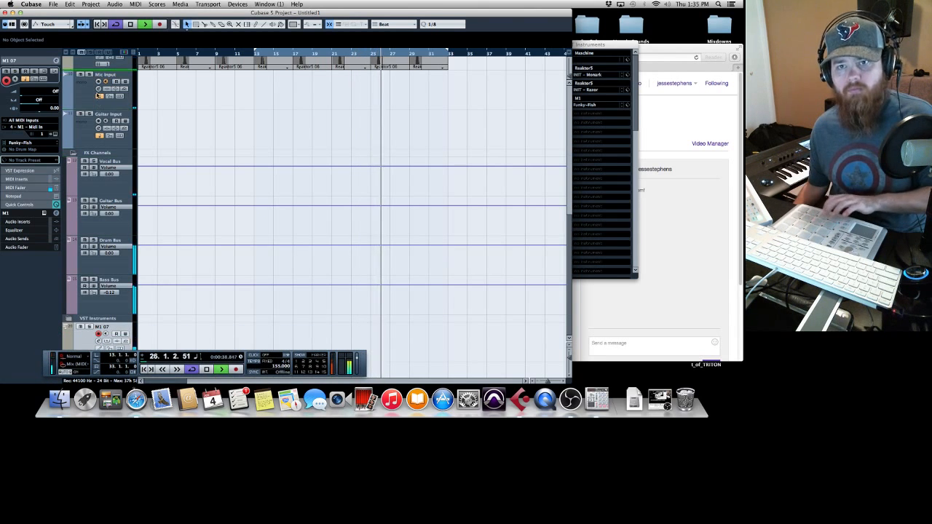
scroll(105, 124, up, 1)
scroll(106, 116, up, 3)
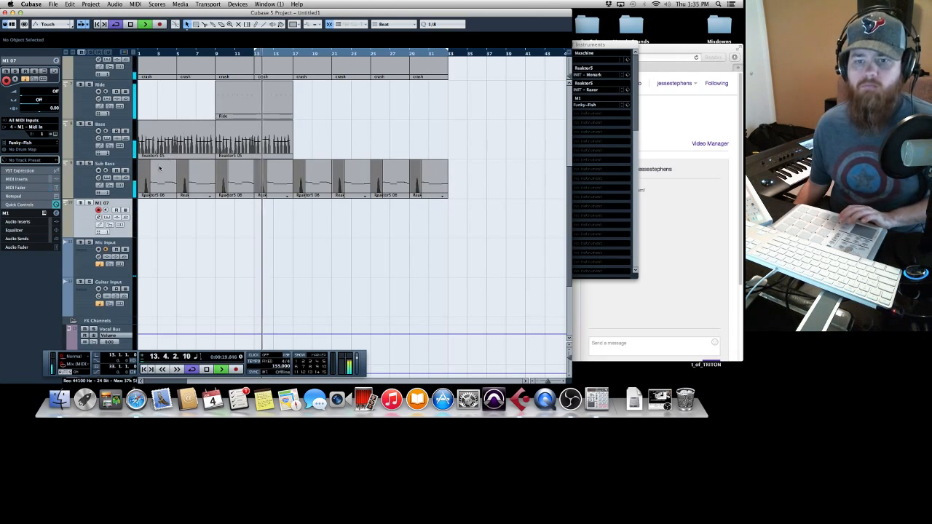
Step: Stop playback and record a melody on the M1 07 track from bar 13 to bar 33
key(space)
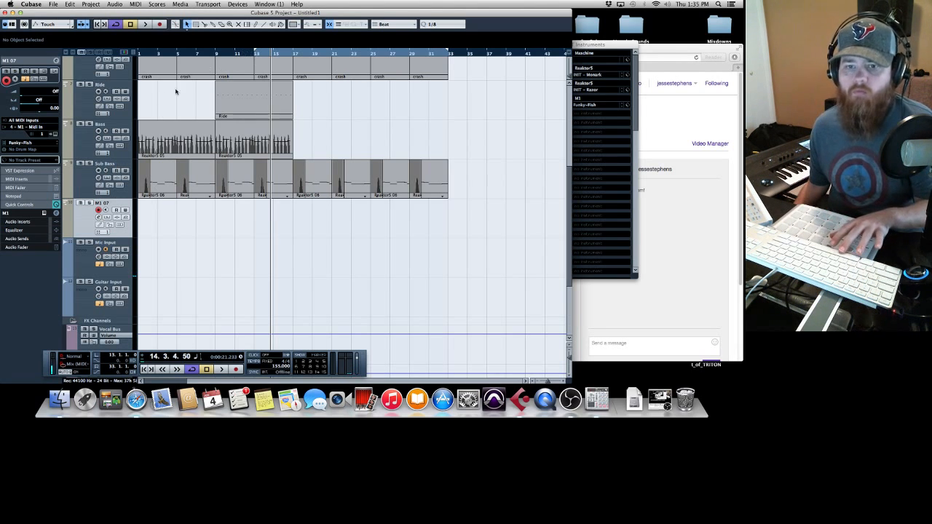
click(256, 54)
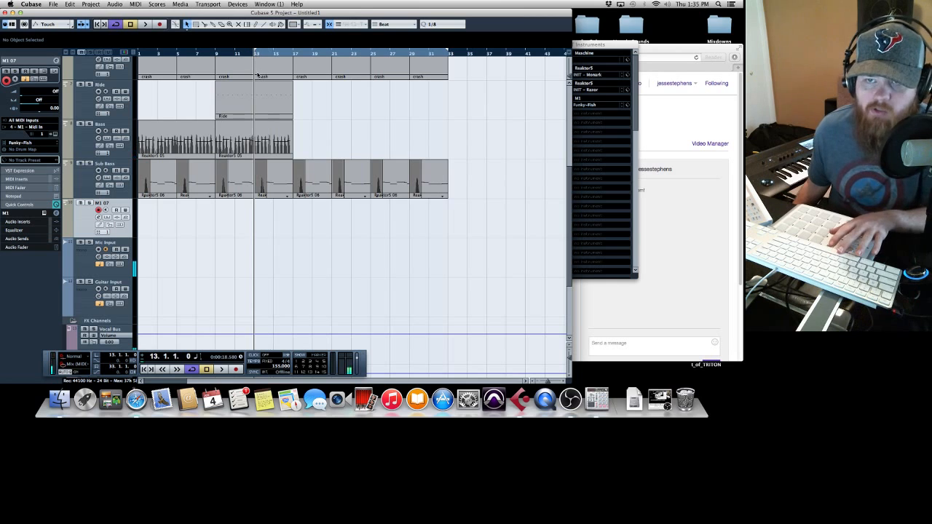
click(160, 24)
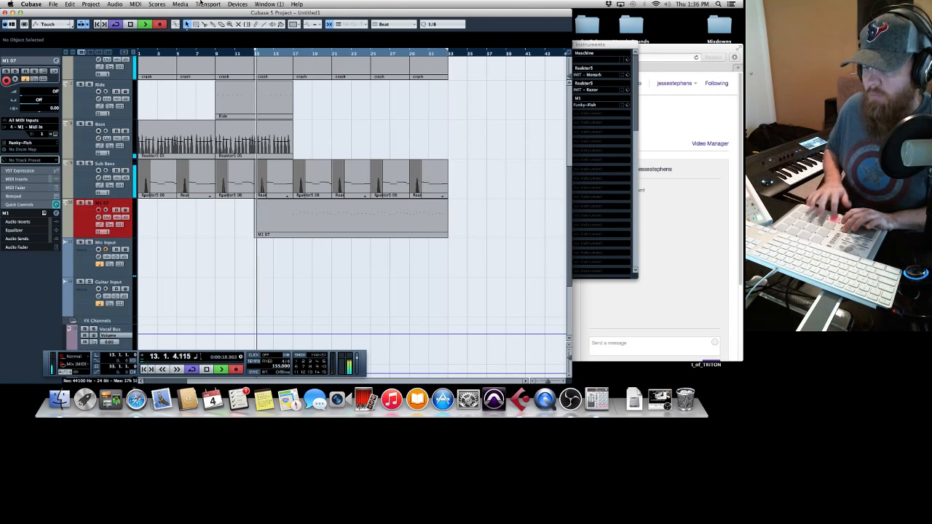
click(160, 25)
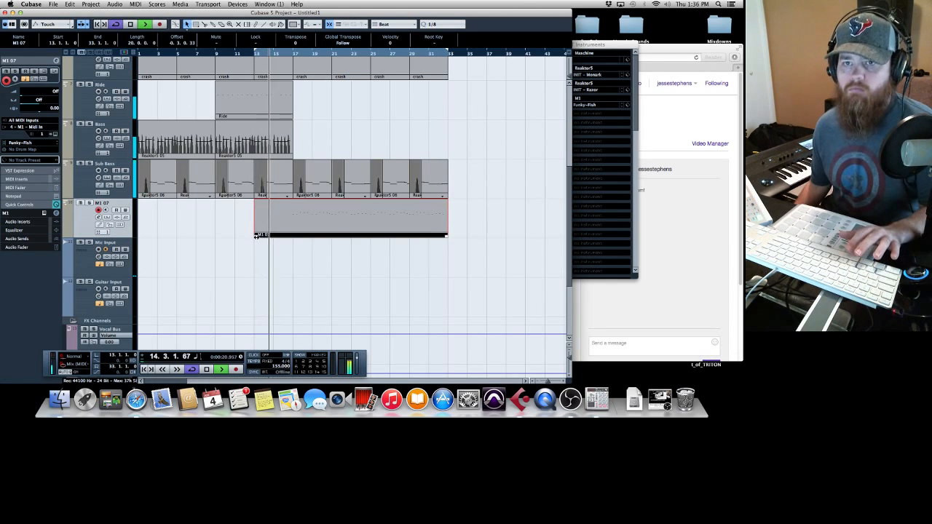
Step: Trim the start of the recorded M1 07 part to bar 17 and return the cycle start to bar 1
drag(257, 235, 293, 234)
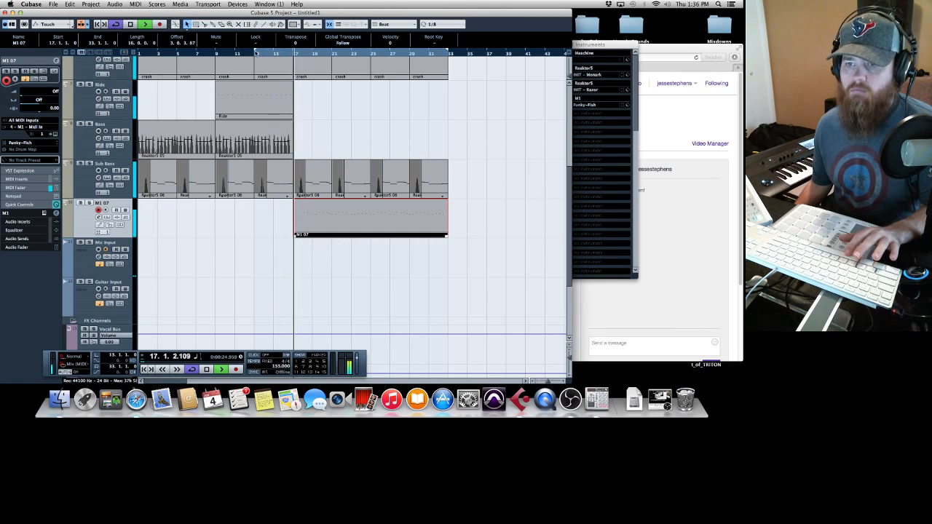
scroll(264, 125, up, 4)
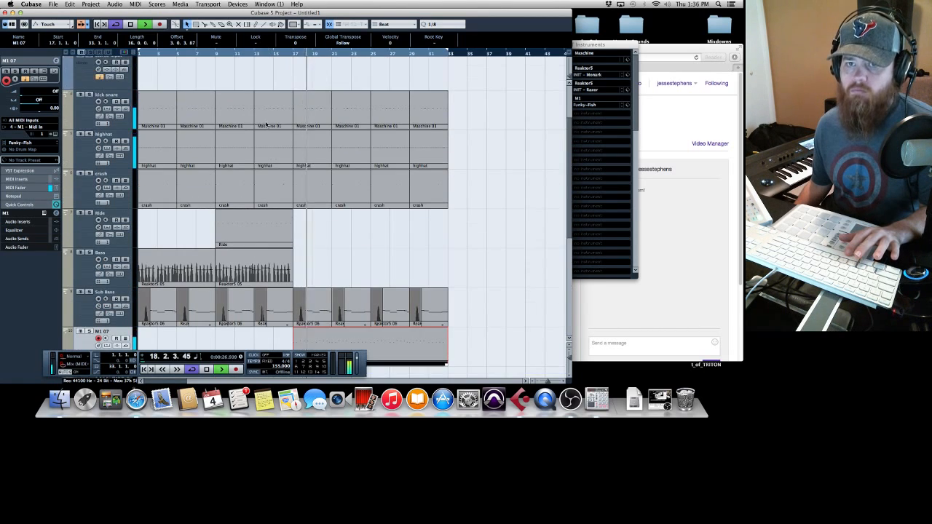
Step: Copy the short Sub Bass hit part to bars 19, 23, 27 and 31 to double the hits in the second section
scroll(264, 124, down, 2)
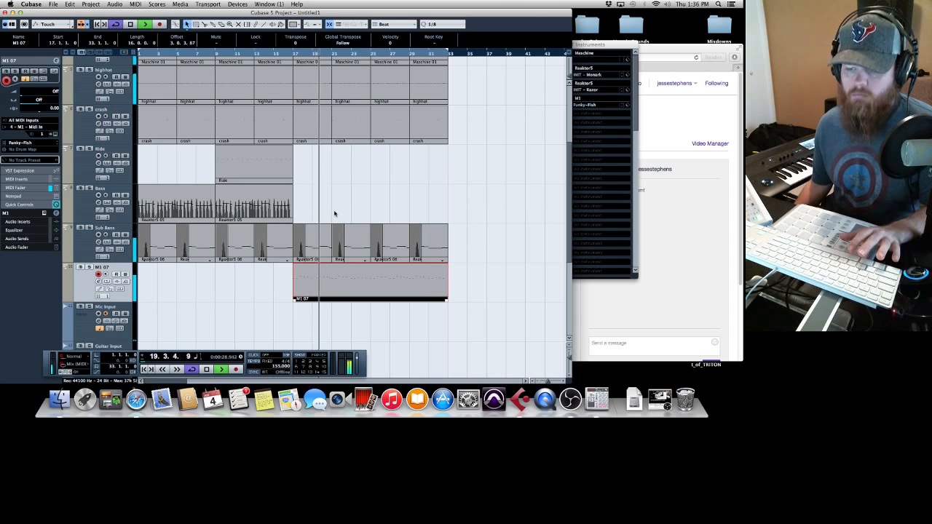
click(338, 252)
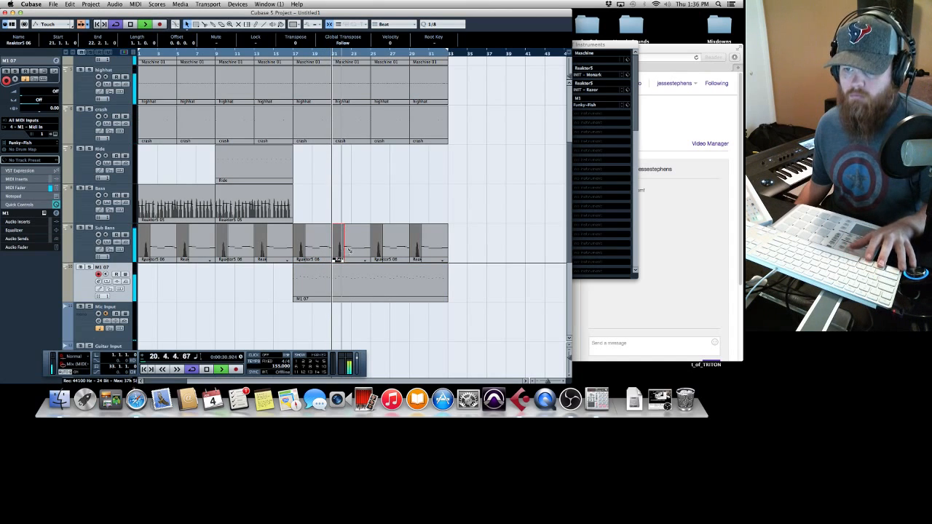
mouse_move(339, 252)
mouse_down()
mouse_move(382, 245)
mouse_move(305, 248)
mouse_move(321, 250)
mouse_up()
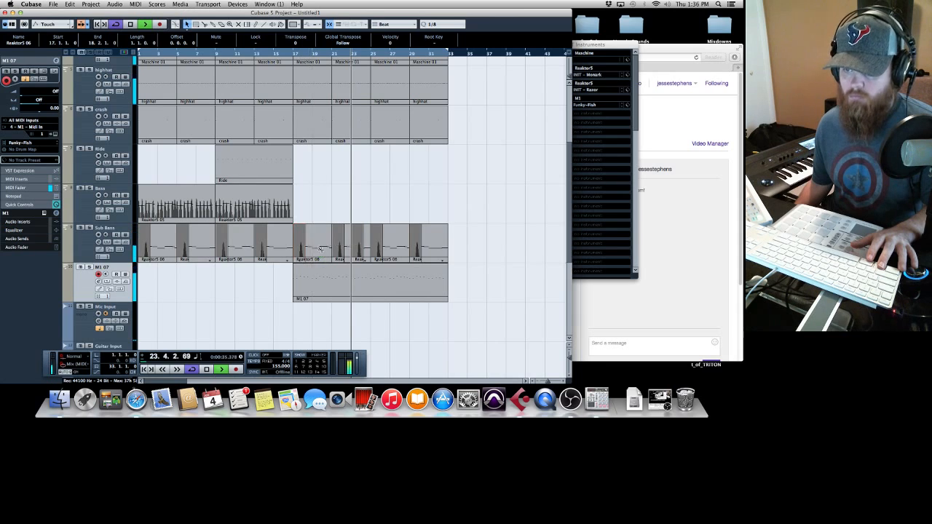
click(376, 247)
drag(376, 245, 435, 242)
scroll(369, 193, up, 1)
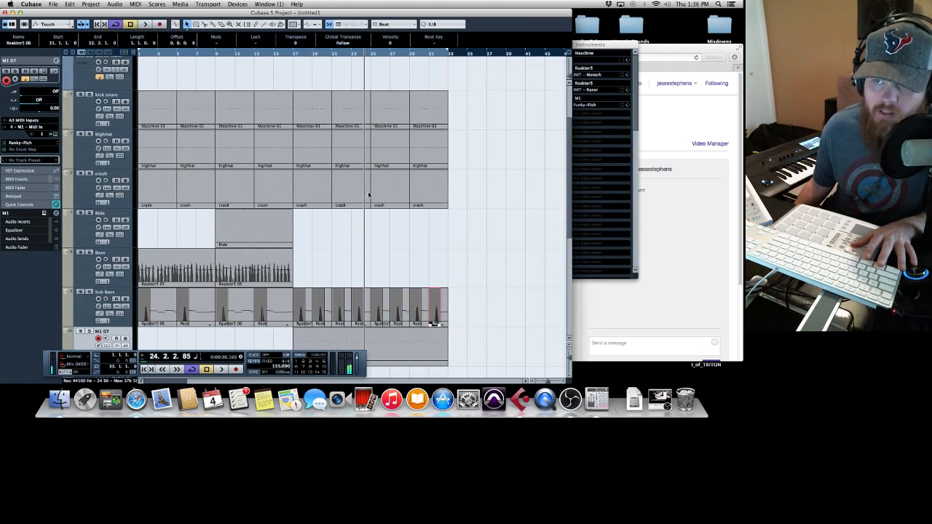
scroll(369, 193, down, 1)
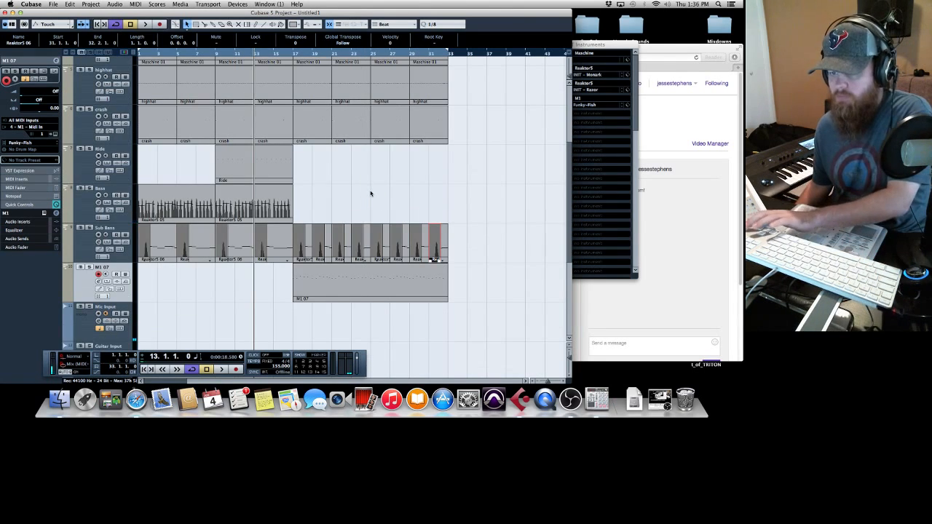
Step: Play the arrangement from bar 1 with all tracks of both sections in view
key(comma)
key(space)
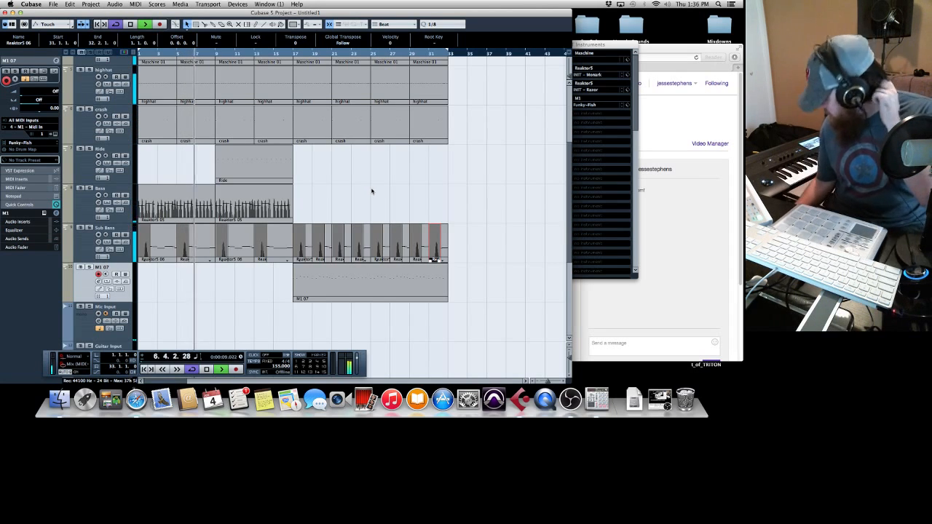
click(569, 352)
scroll(507, 320, up, 2)
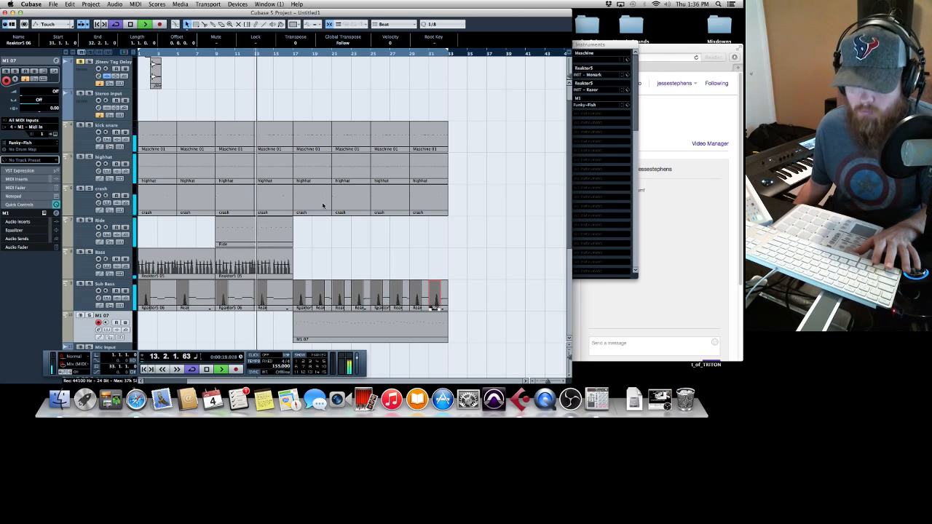
click(324, 205)
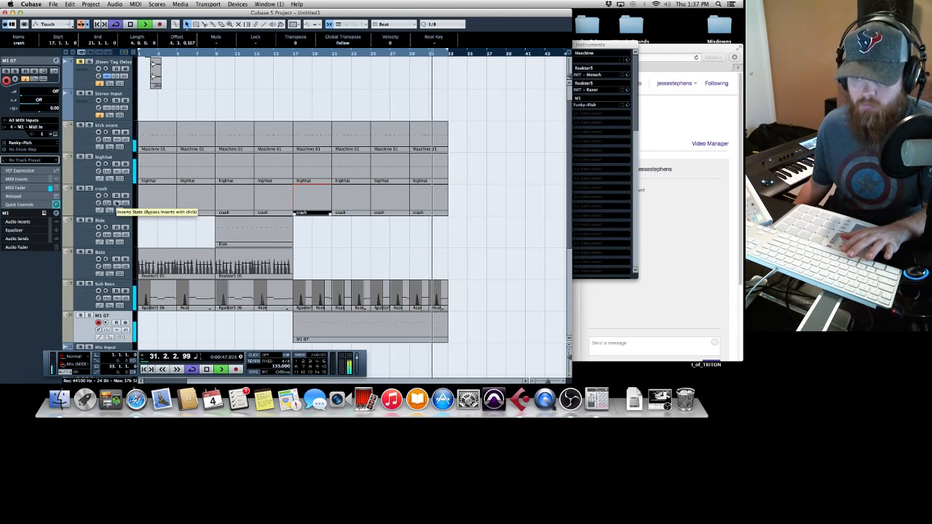
Step: Shorten the last highhat part so that it ends at bar 32
click(442, 148)
click(446, 180)
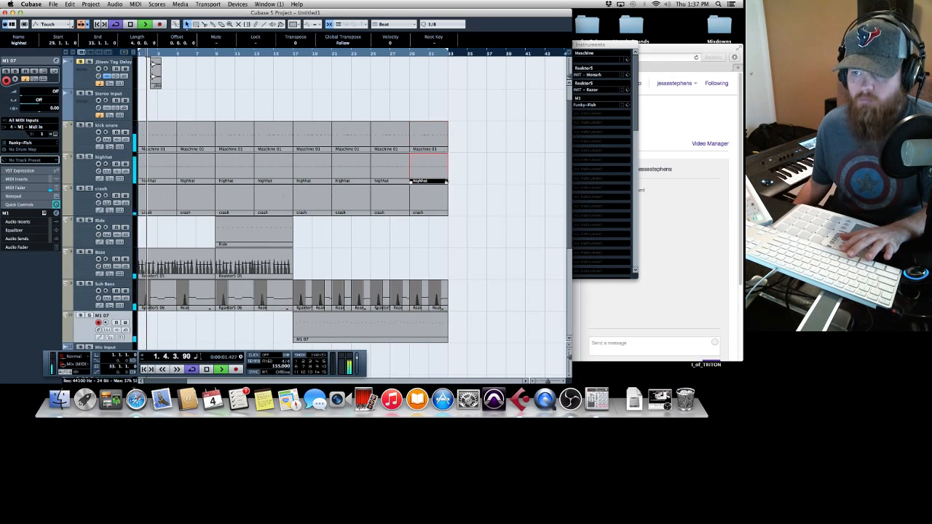
drag(446, 181, 440, 180)
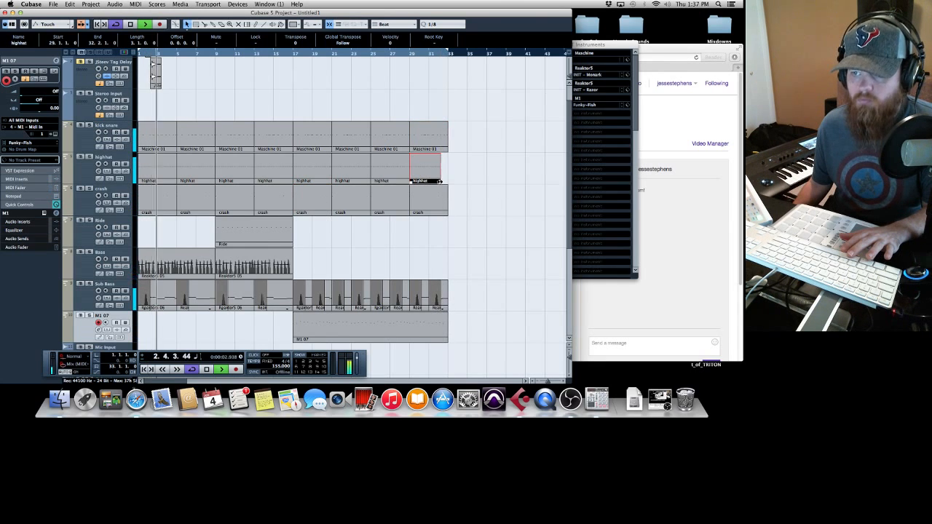
click(412, 56)
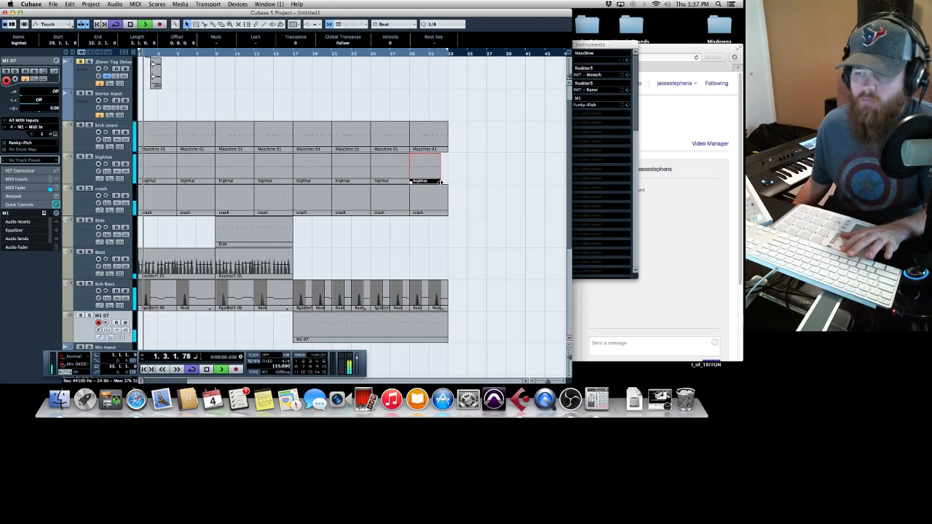
drag(439, 182, 437, 182)
click(413, 56)
key(space)
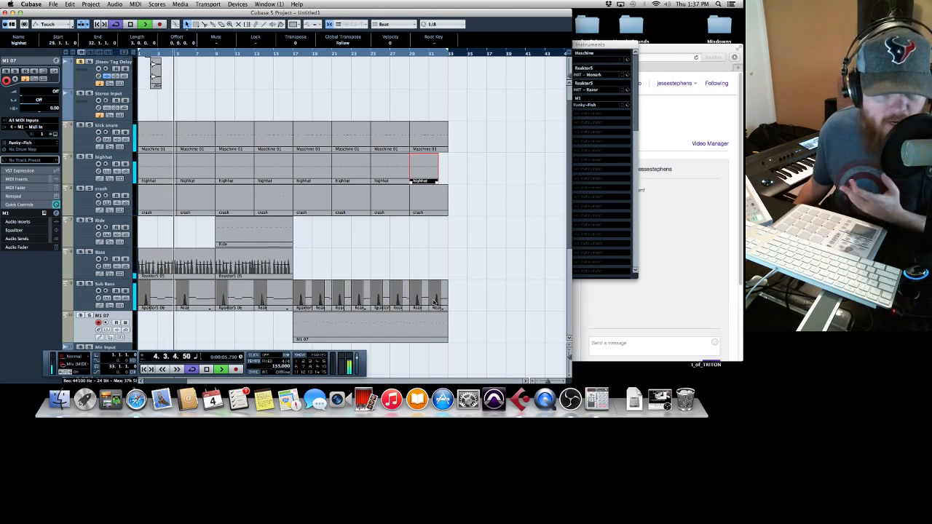
Step: Listen to both sections in a wider view of the arrangement, and stop playback around bar 26
click(569, 352)
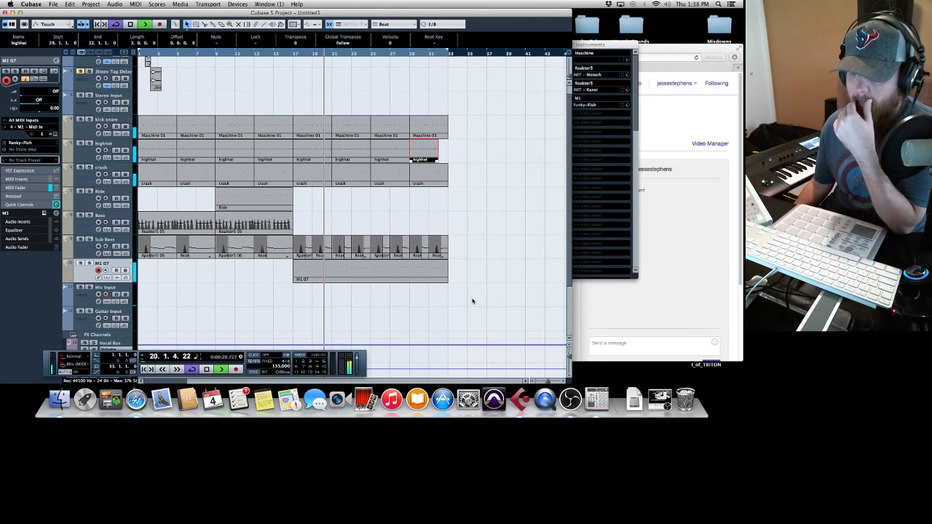
drag(470, 297, 476, 266)
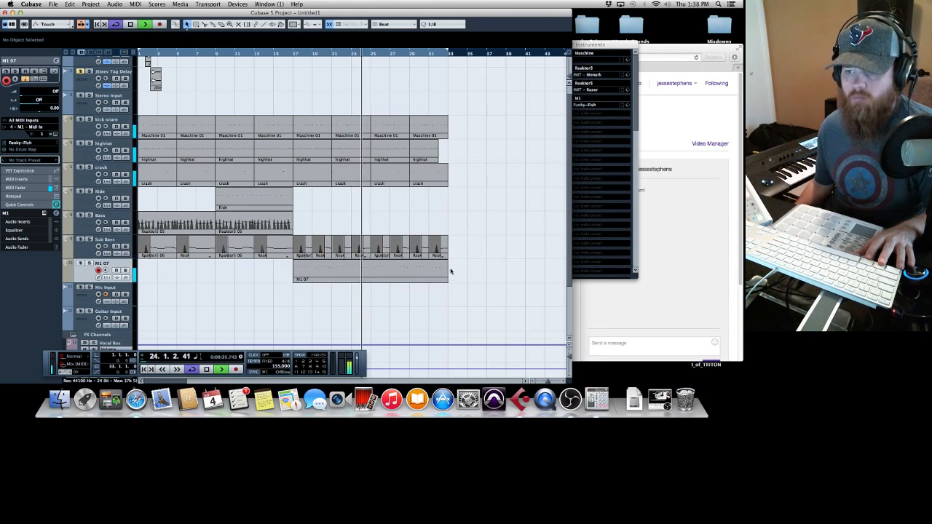
click(537, 382)
click(538, 381)
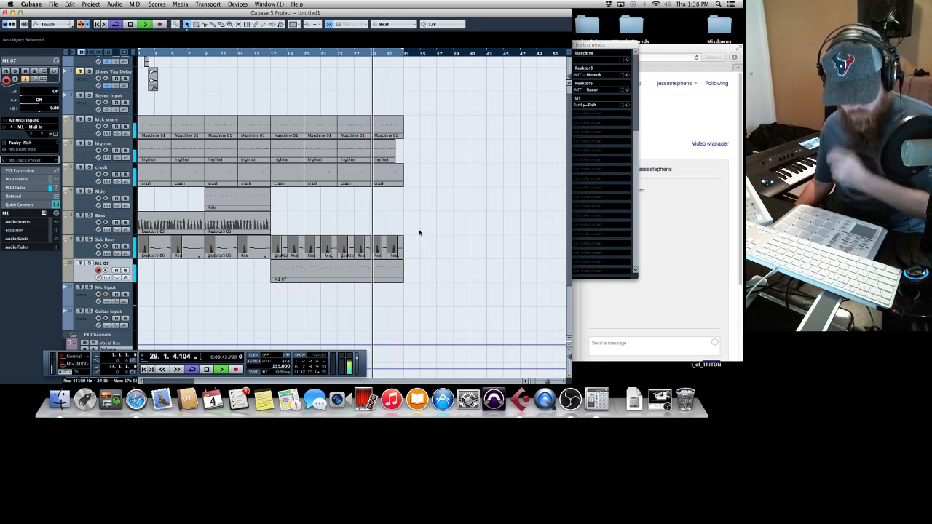
click(598, 47)
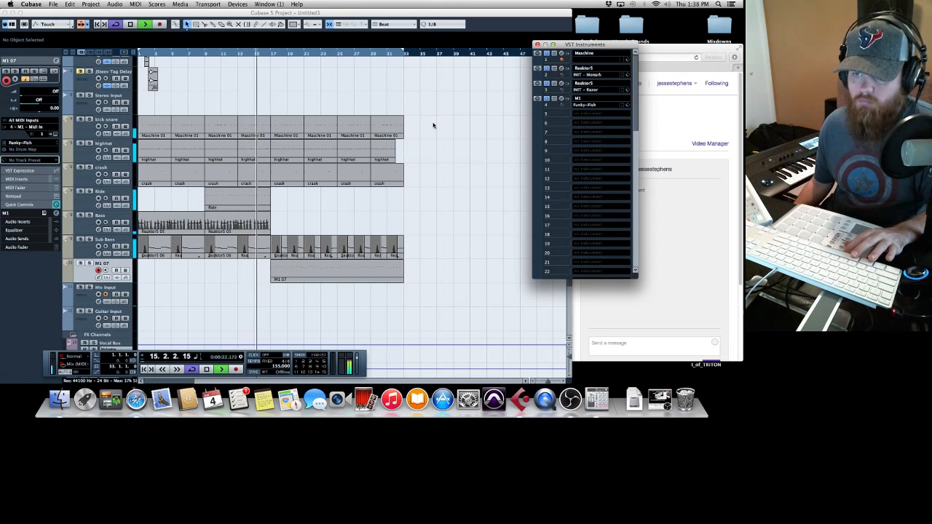
click(82, 121)
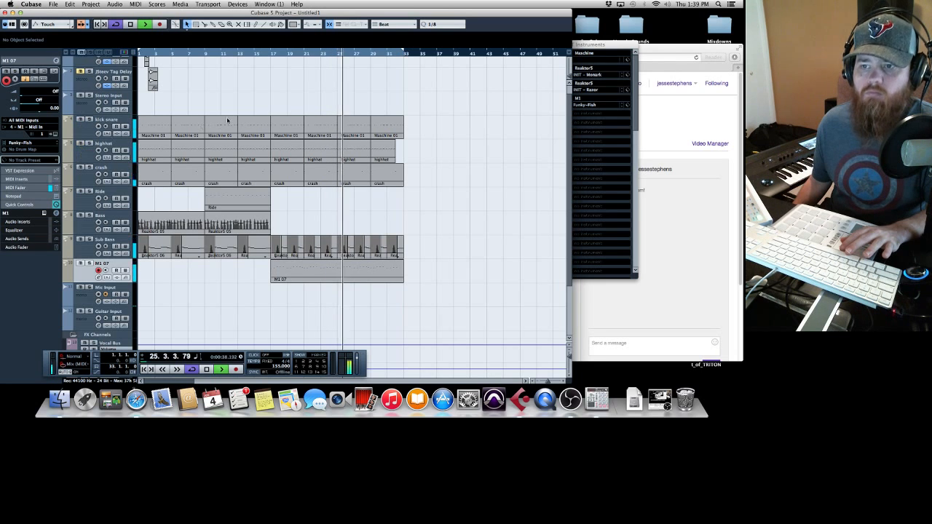
key(space)
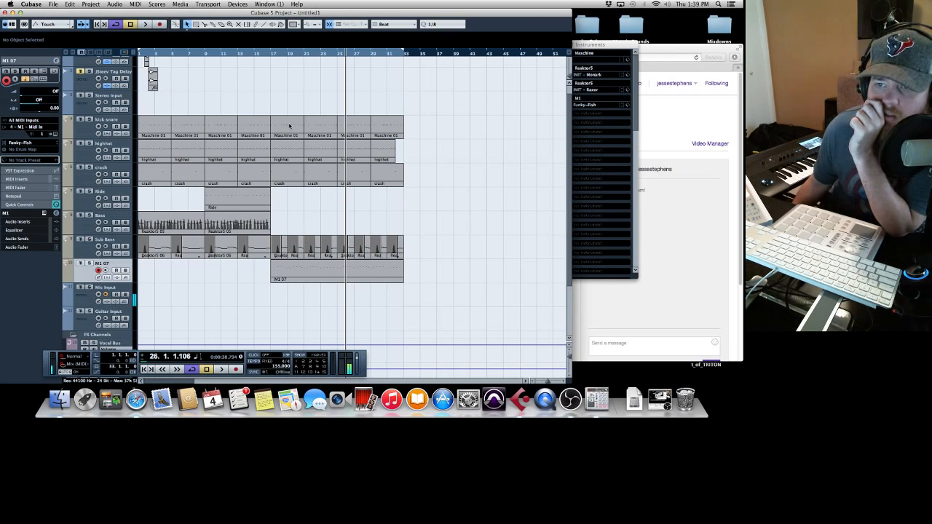
Step: Cut the kick snare to one beat at bar 17 and a short pickup before bar 25, deleting the highhat parts at bars 17 and 21
click(289, 126)
drag(303, 138, 271, 136)
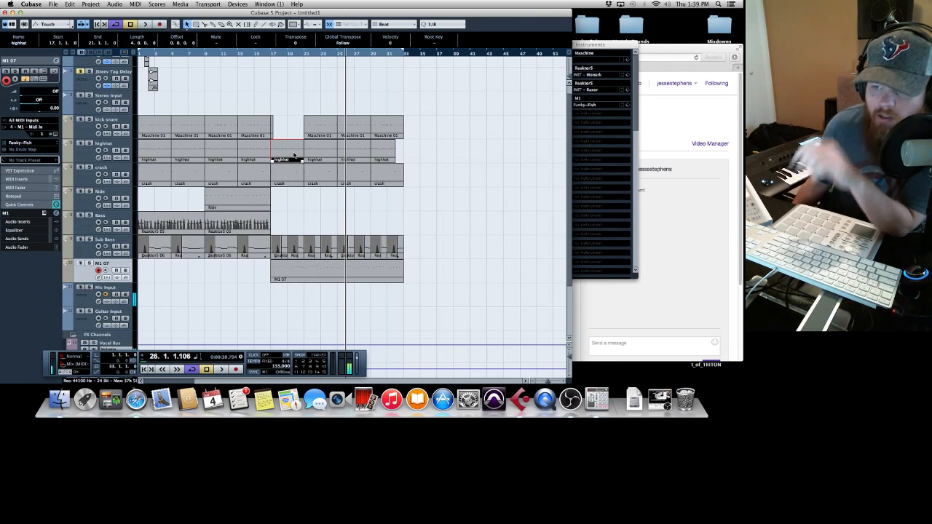
key(Delete)
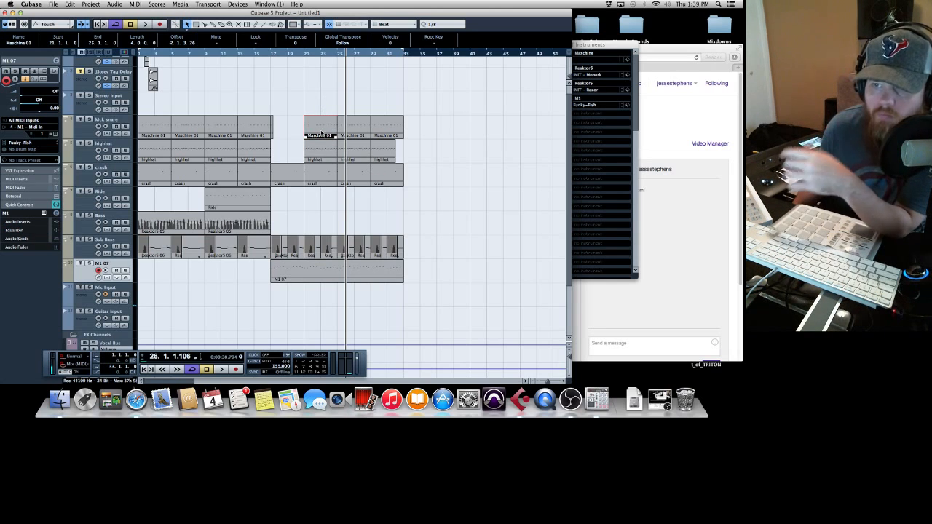
drag(306, 135, 335, 136)
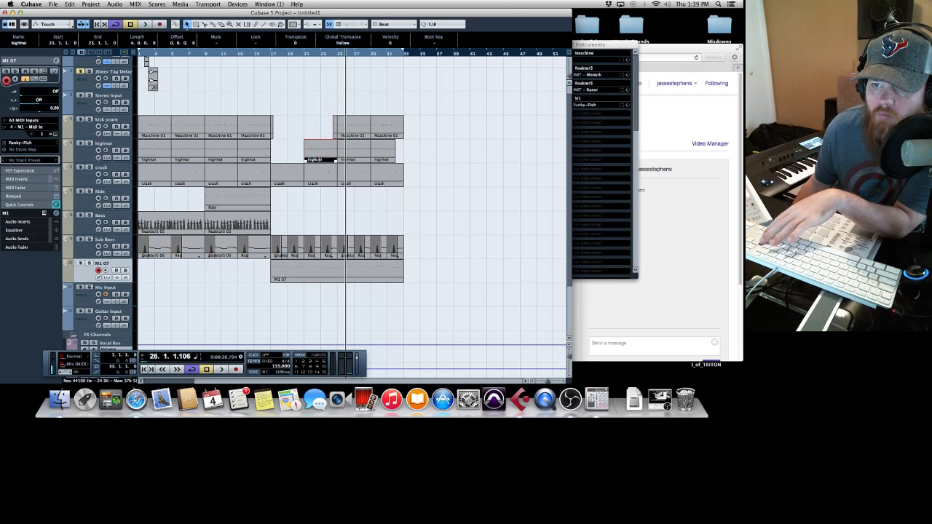
key(Delete)
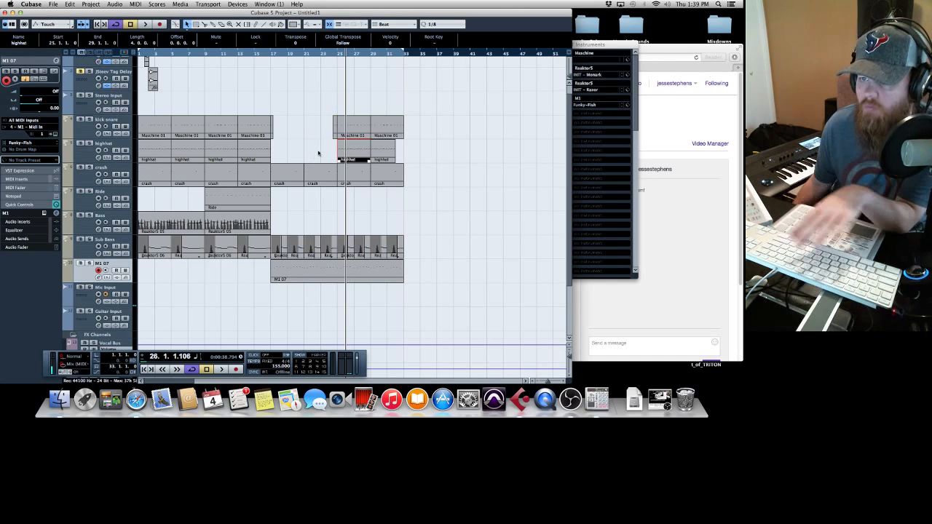
Step: Play from bar 1 and trim the start of the crash part at bar 21 to bar 23
key(Home)
key(space)
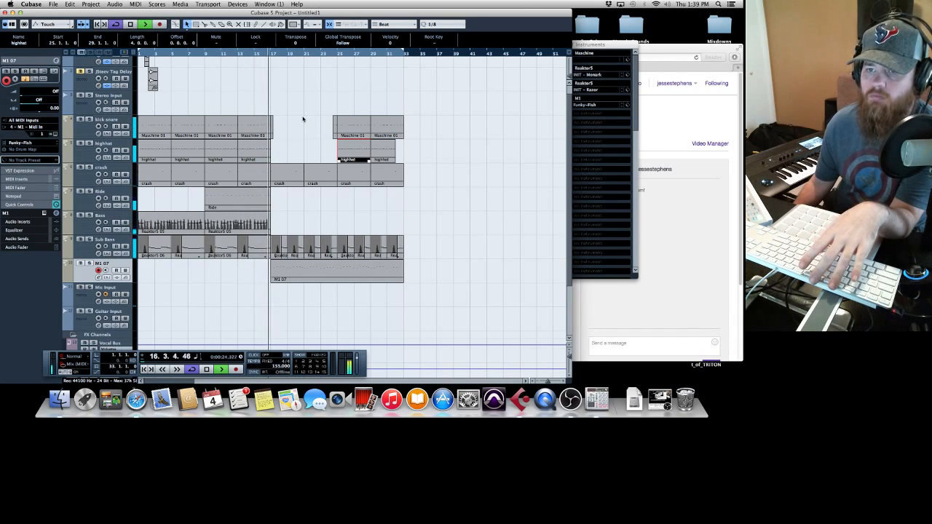
click(312, 182)
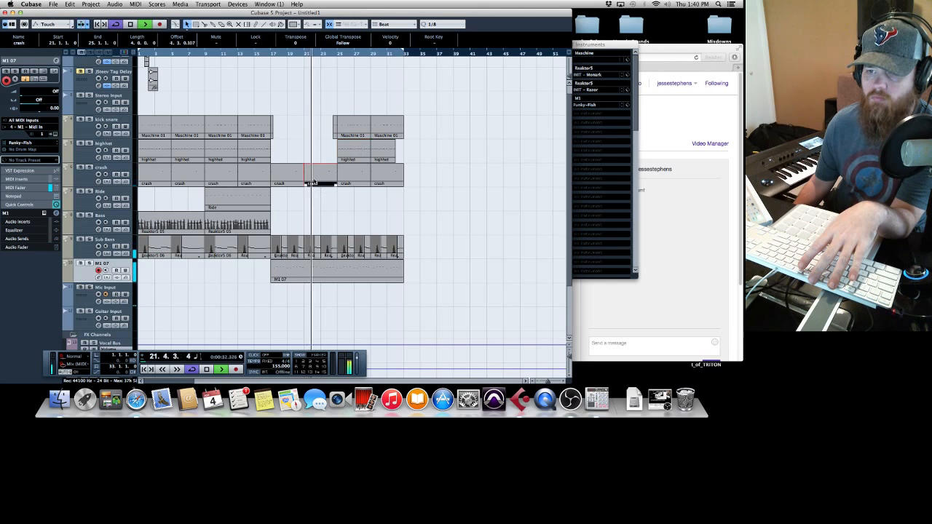
drag(304, 188, 325, 183)
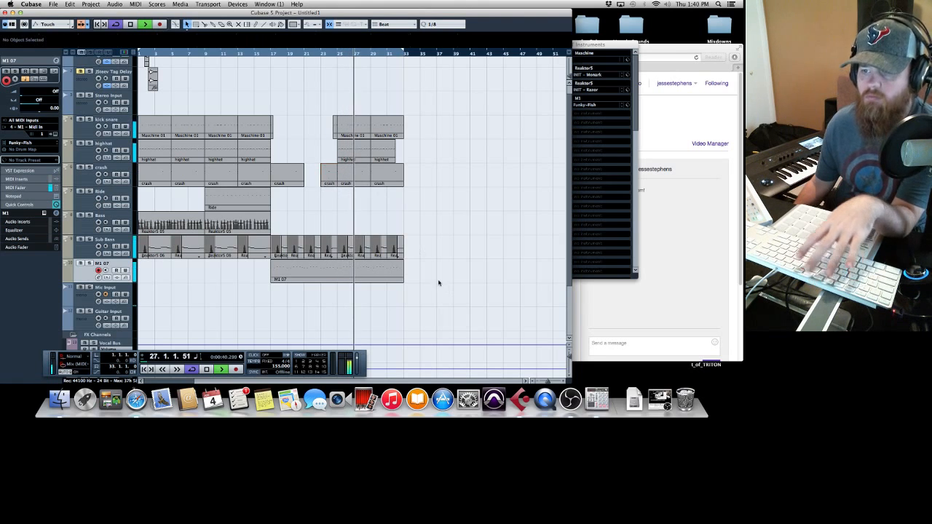
drag(439, 282, 340, 140)
drag(375, 125, 456, 187)
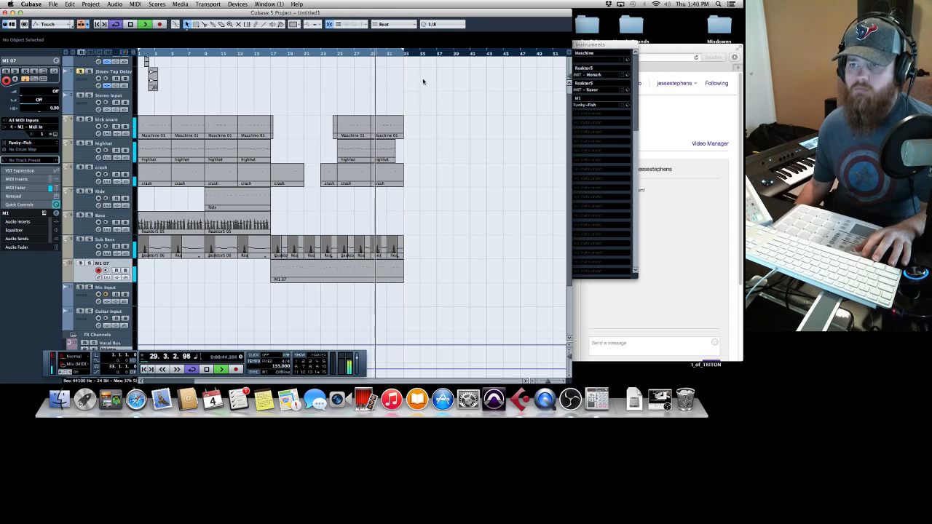
Step: Open a gap in the last kick snare part from bar 31 to 32.2.1.0 and shorten the last highhat part to bar 31
click(396, 128)
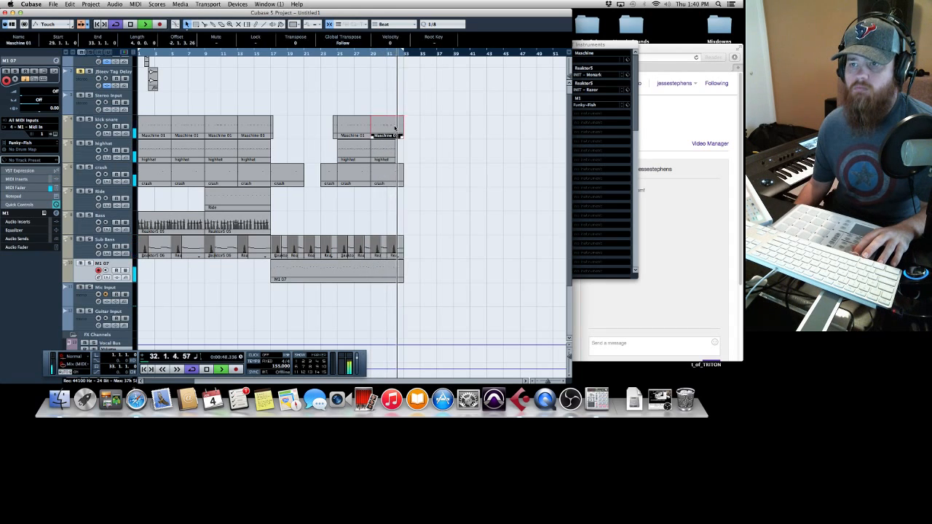
key(KP_Decimal)
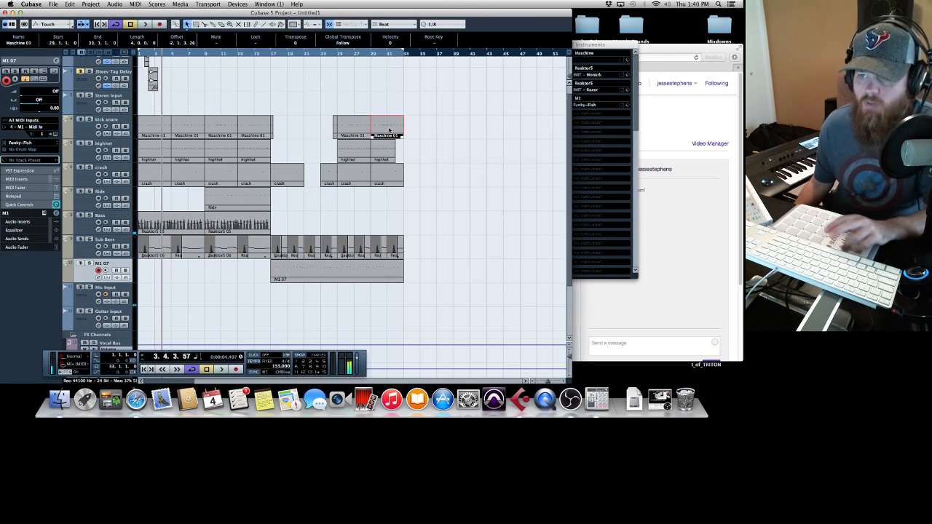
right_click(389, 130)
click(399, 130)
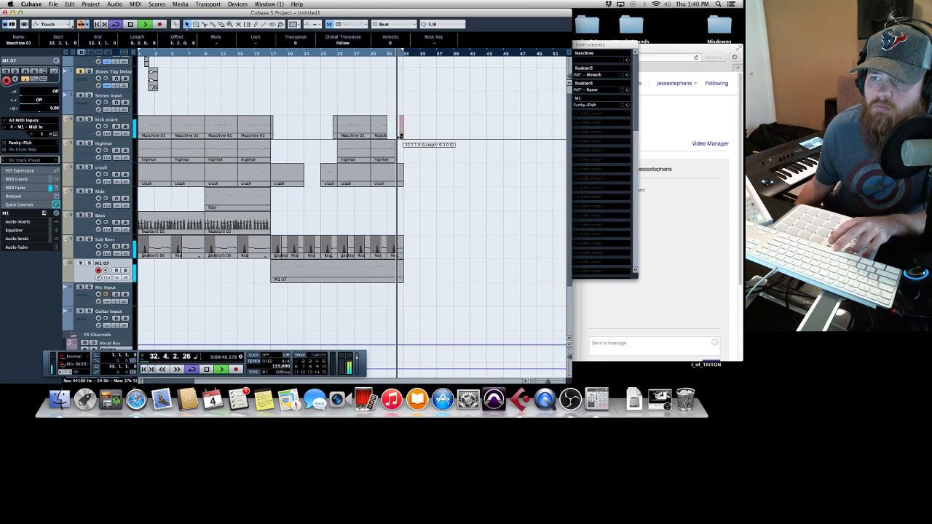
key(space)
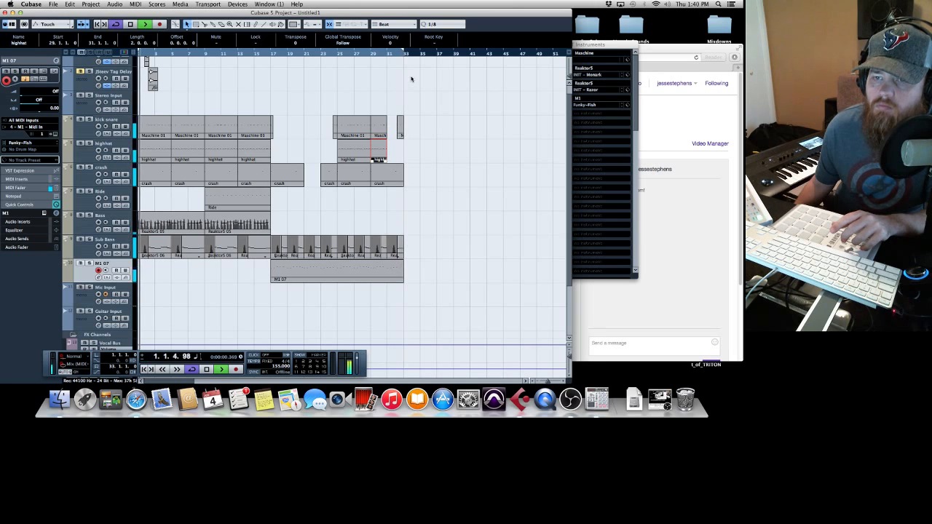
Step: Move the whole second section from bar 17 to bar 33 and copy the first section to bar 17
click(461, 274)
drag(466, 277, 273, 105)
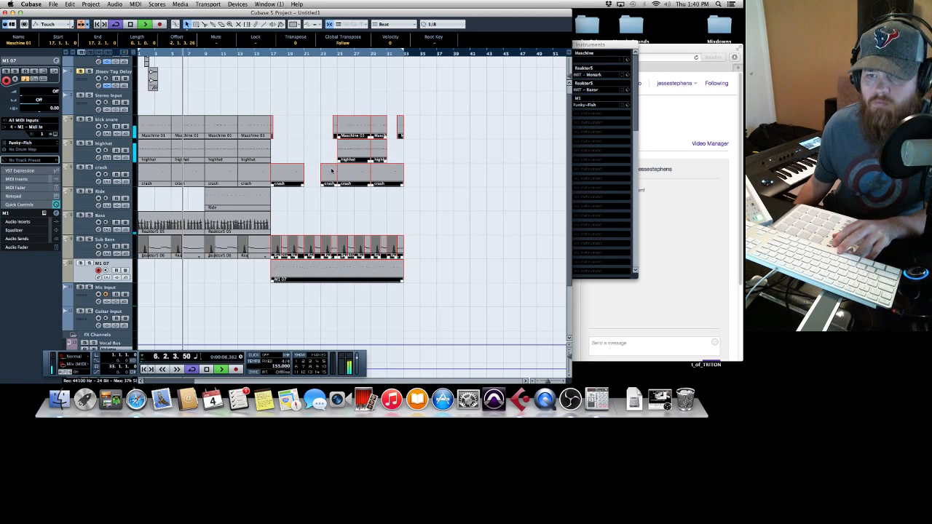
key(space)
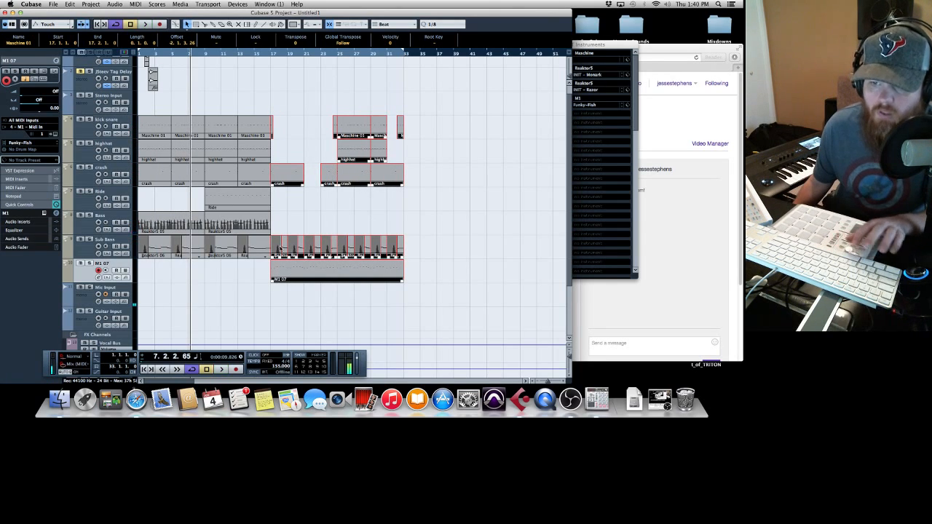
drag(330, 177, 453, 248)
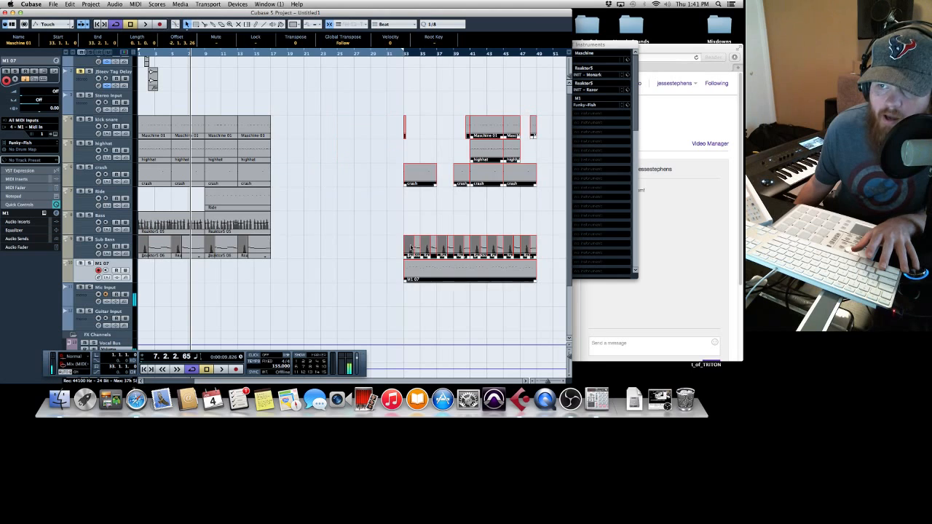
drag(337, 259, 287, 129)
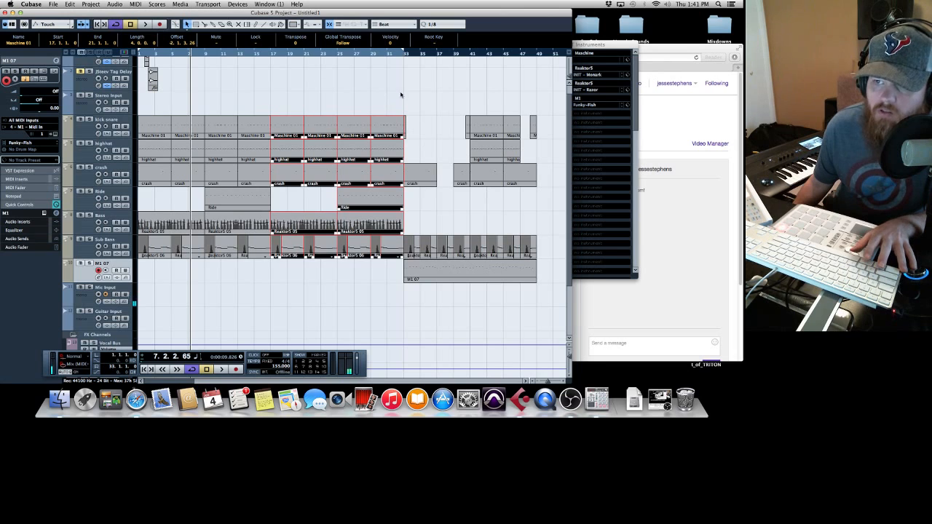
Step: Colour all first-section parts from bar 1 to bar 33 red and all second-section parts from bar 33 yellow
drag(400, 95, 150, 271)
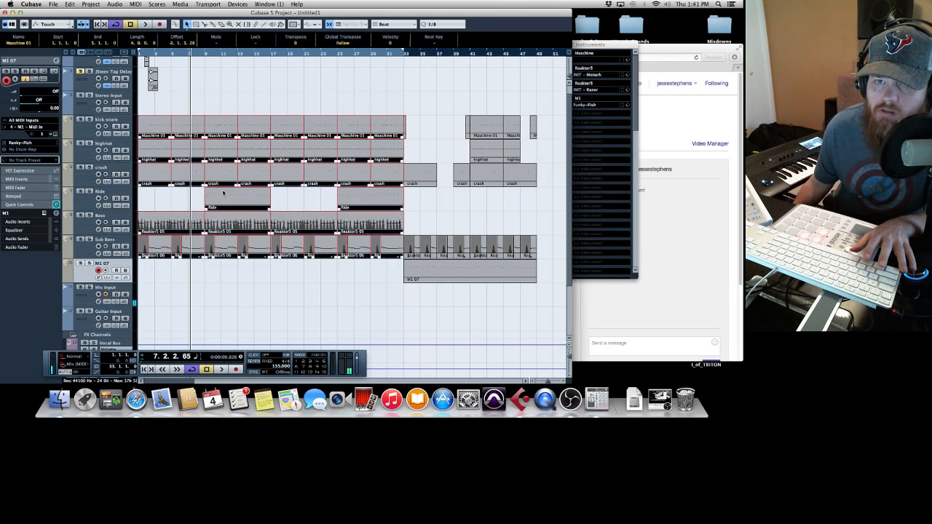
click(293, 25)
click(305, 45)
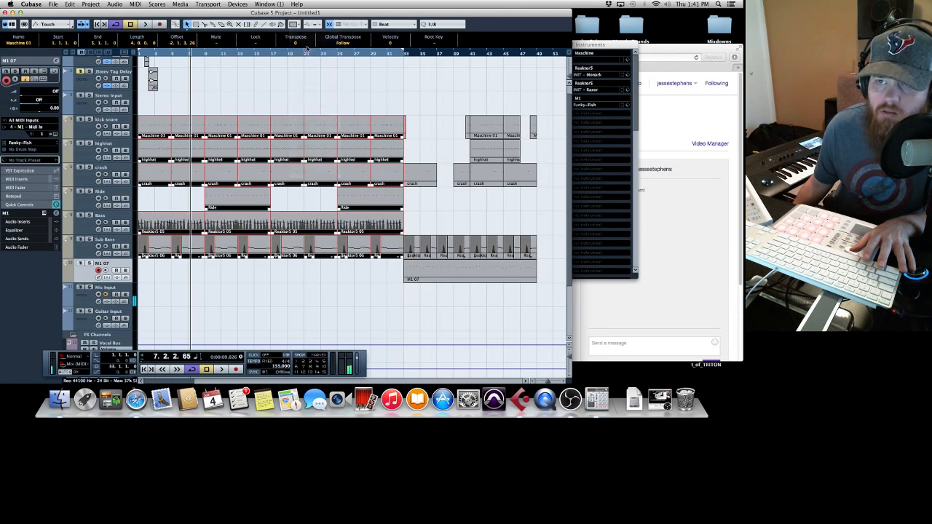
drag(546, 99, 405, 306)
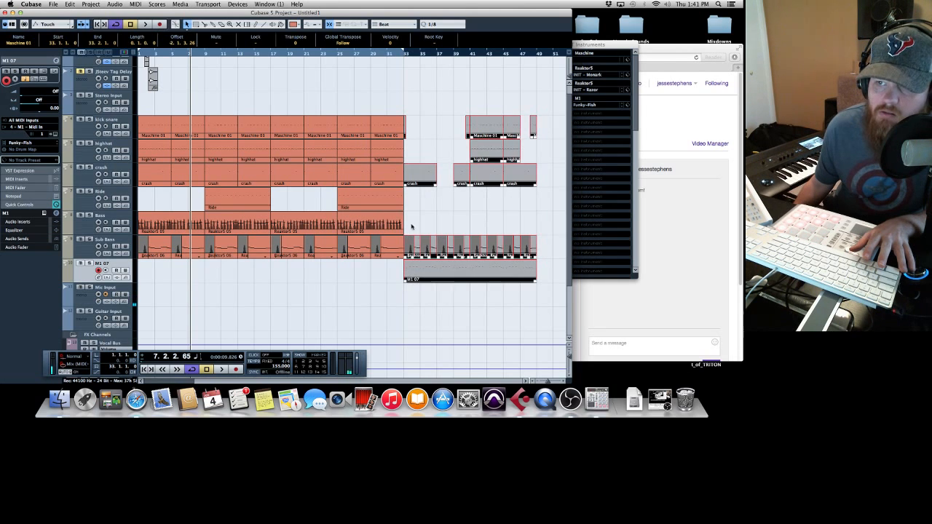
click(298, 26)
click(309, 68)
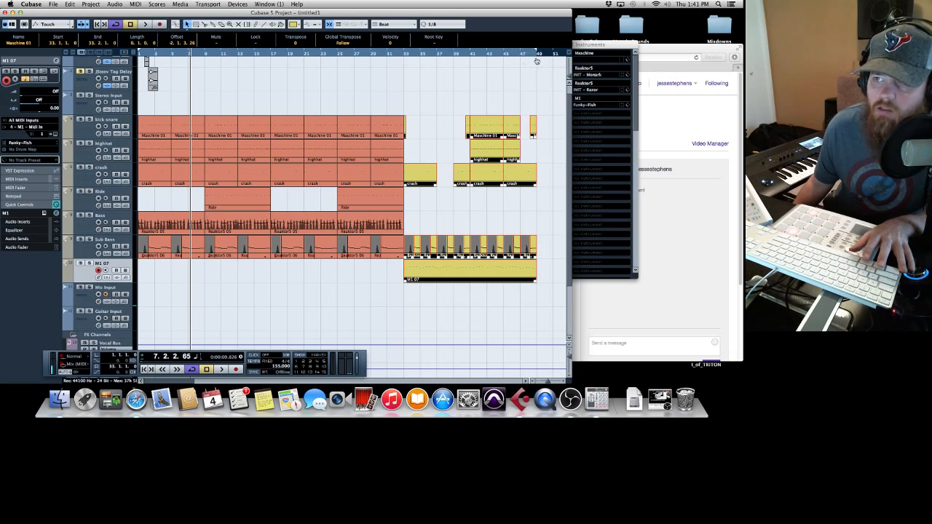
Step: Extend the cycle end to bar 49, clear the selection and return the cursor to bar 1
click(264, 108)
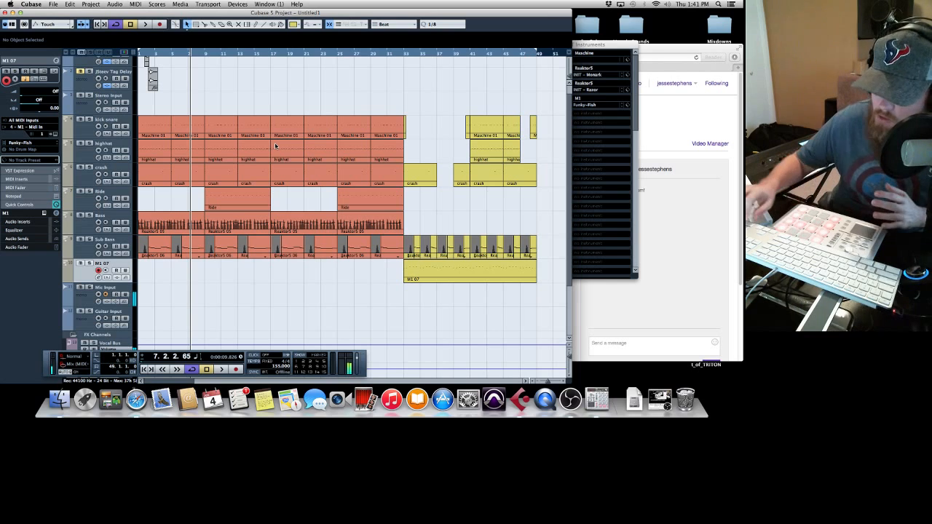
key(period)
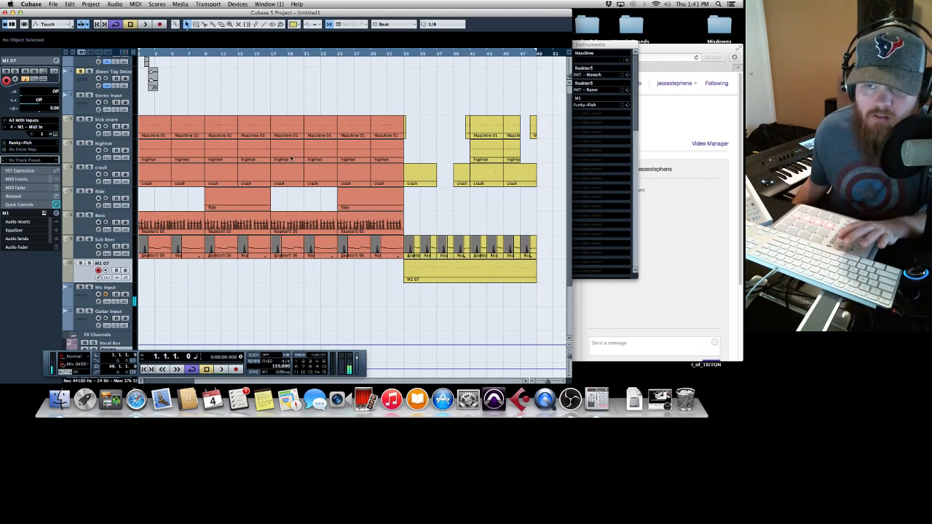
Step: During playback from bar 1, delete the highhat part at bar 17 and shorten the following highhat part to start at 24.4.1.0
key(space)
click(291, 159)
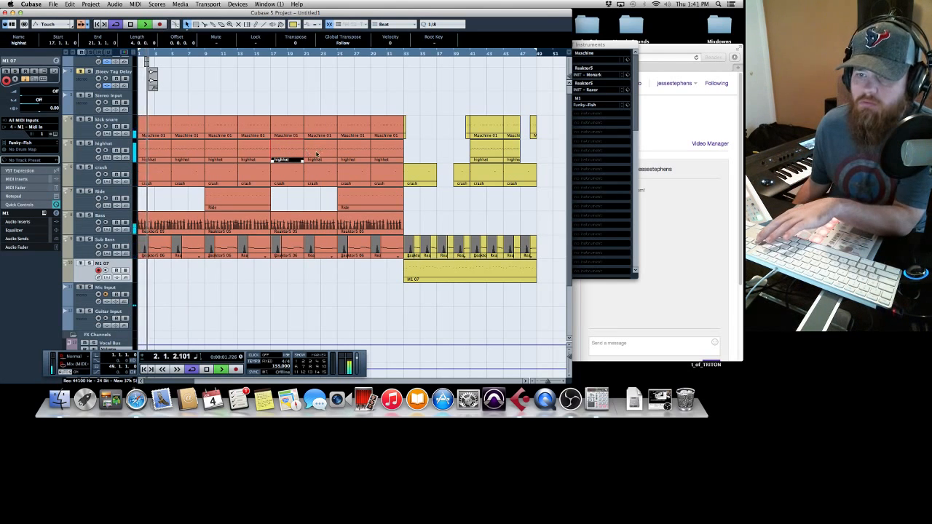
drag(285, 155, 299, 155)
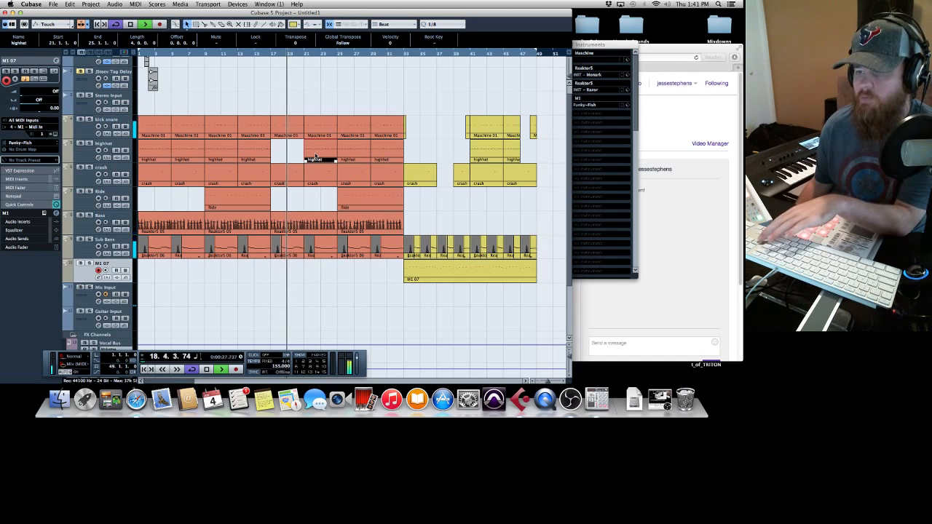
drag(305, 155, 335, 160)
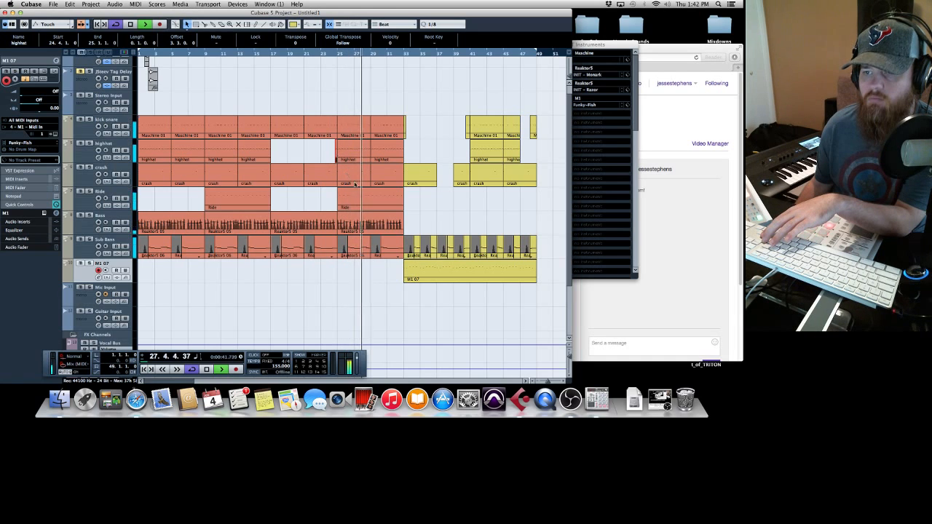
Step: Shorten the last Ride part to start at bar 29, and return the cursor to bar 1
click(341, 208)
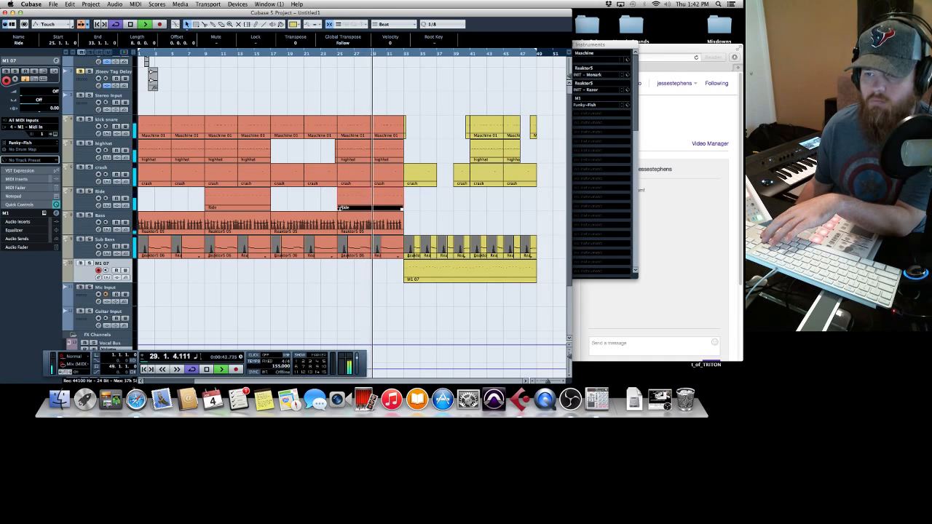
drag(340, 208, 373, 208)
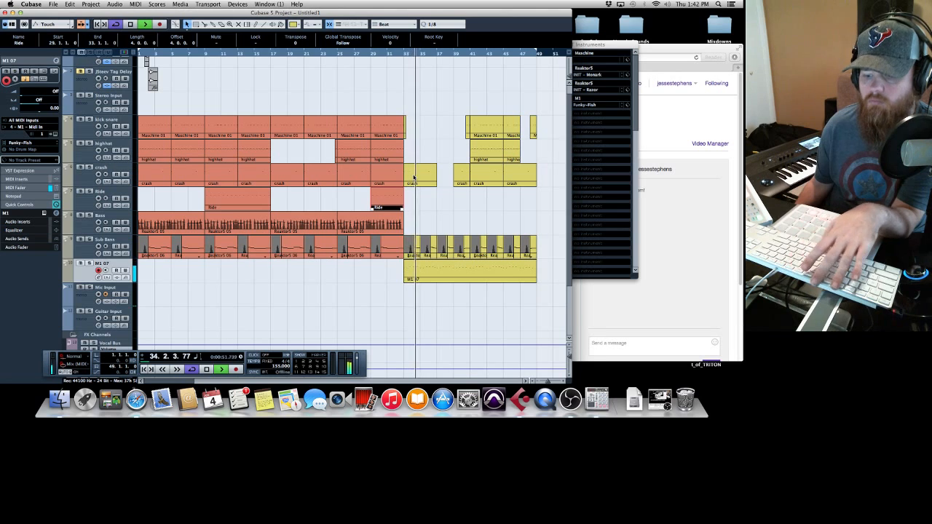
key(space)
key(KP_Decimal)
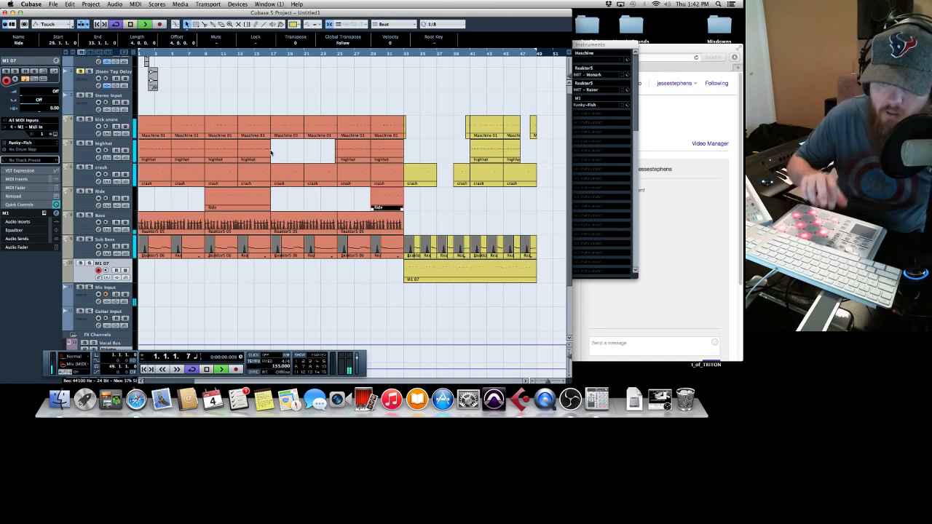
Step: Play through the whole arrangement to check the section changes, and return to bar 1
key(space)
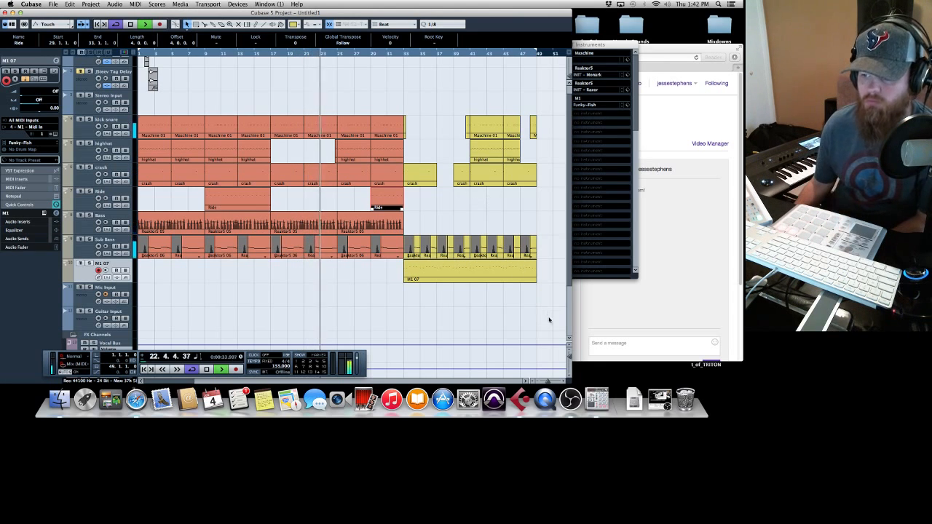
click(540, 382)
click(538, 381)
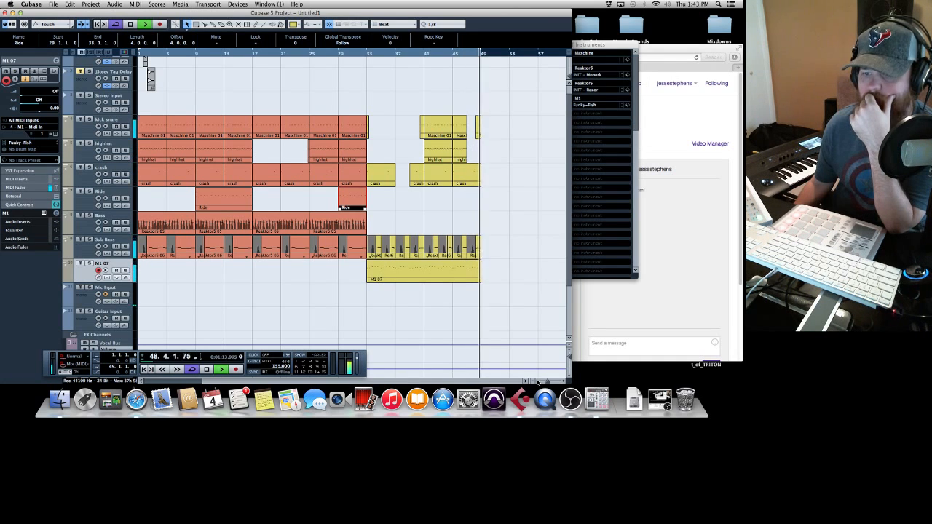
click(539, 382)
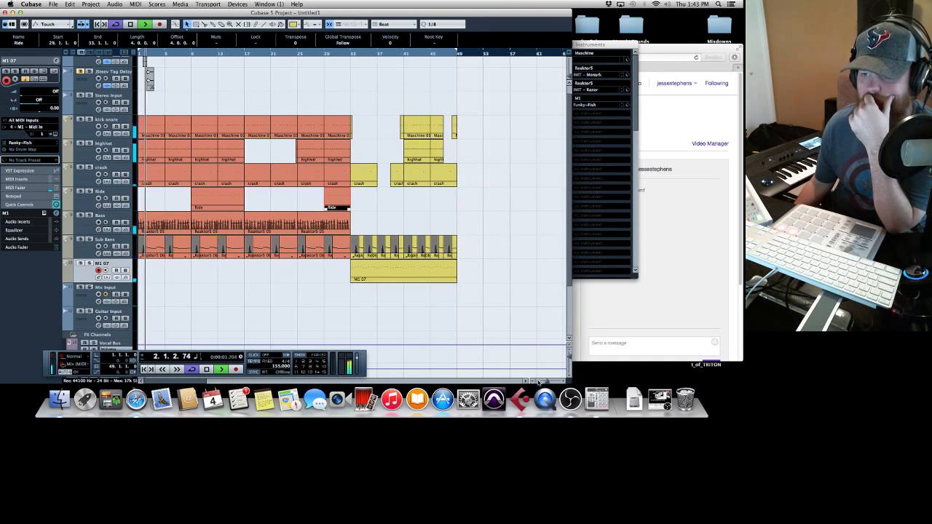
click(538, 382)
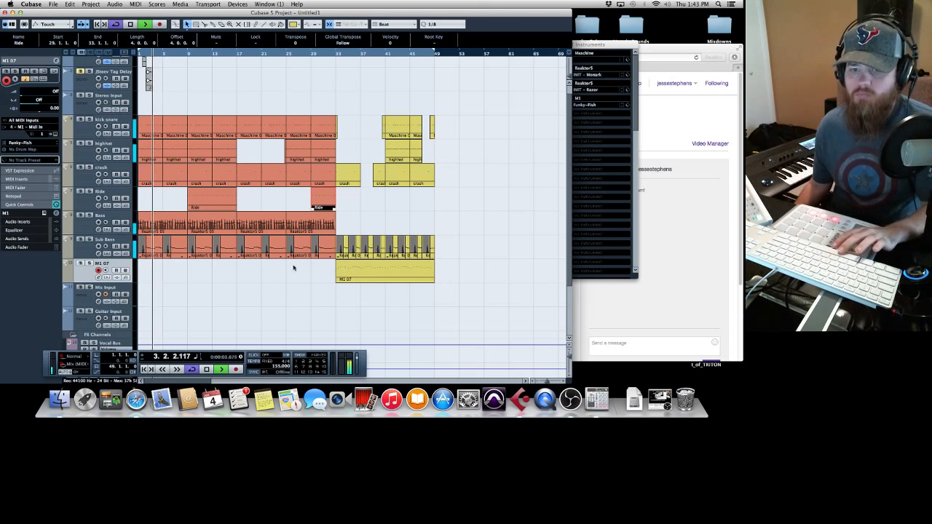
key(Home)
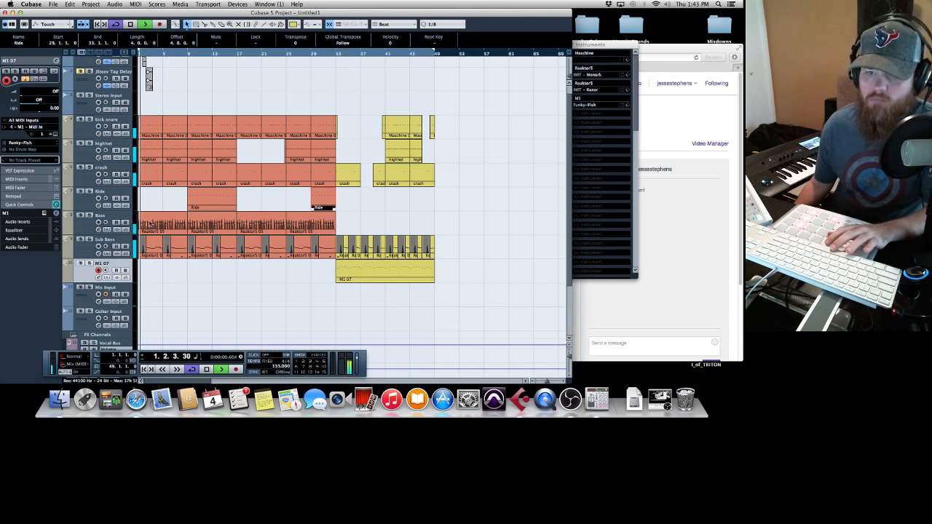
Step: In the first Bass part, shorten the first G2 note to end at bar 2 and the last G2 note to end at bar 6
double_click(211, 241)
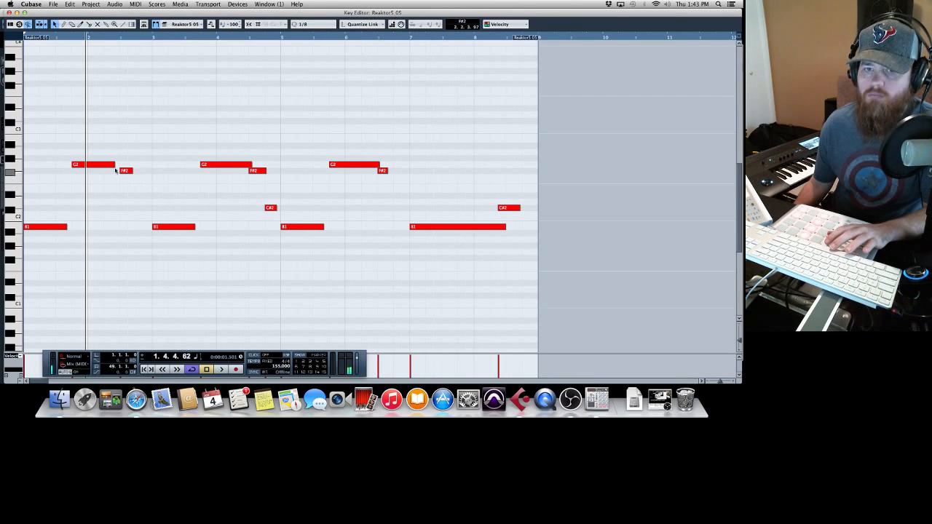
drag(114, 164, 88, 164)
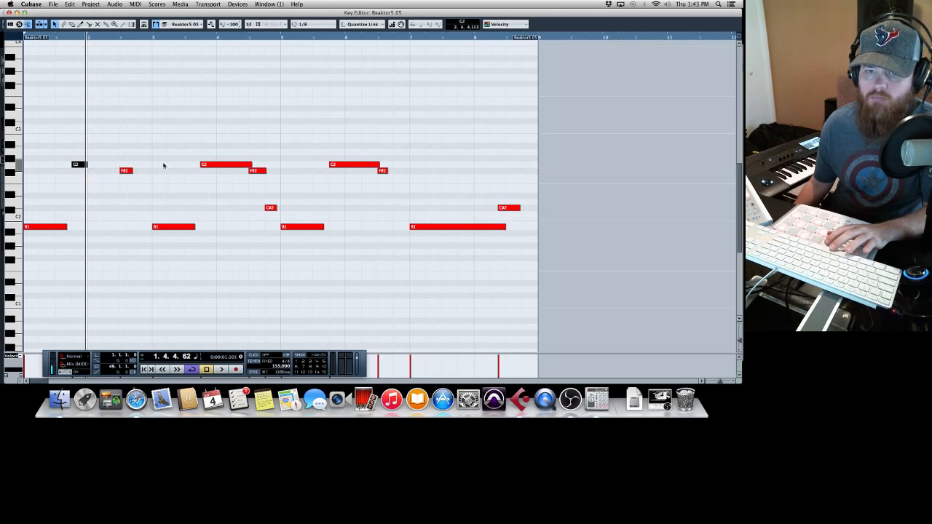
key(Home)
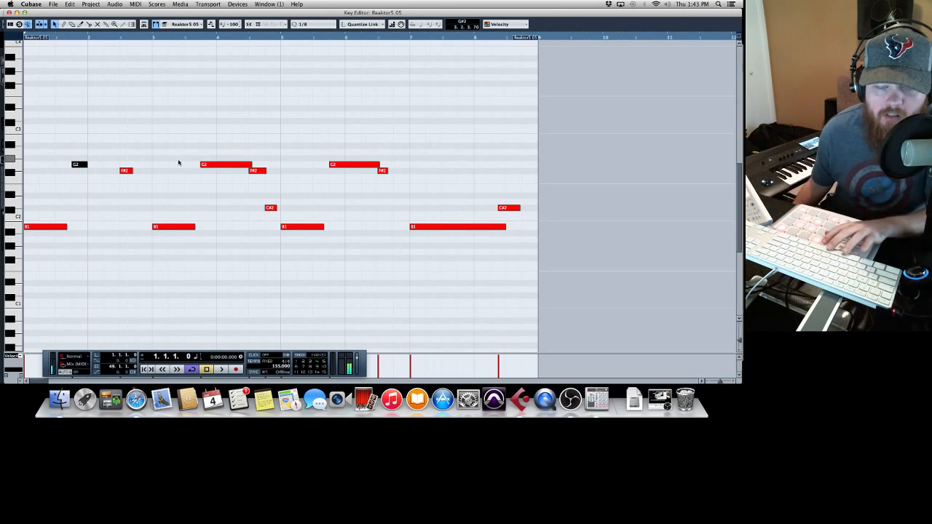
key(space)
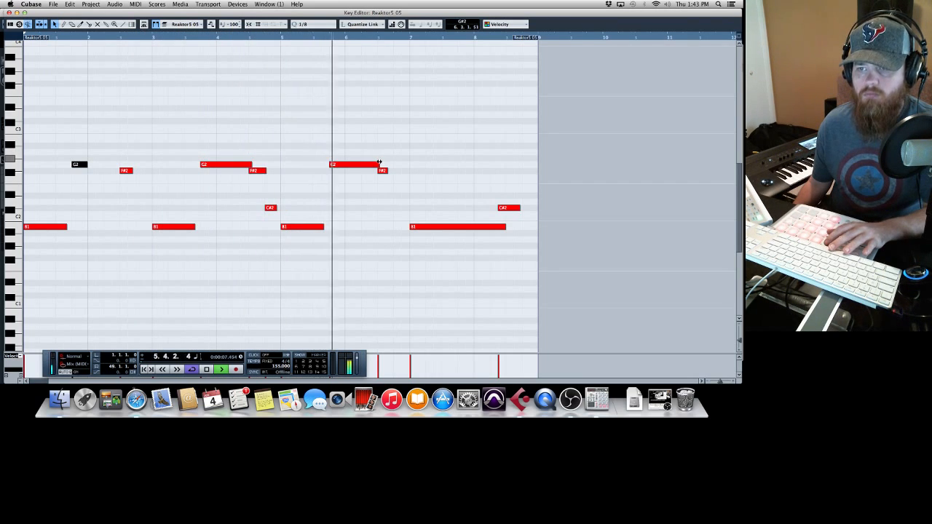
drag(379, 164, 345, 164)
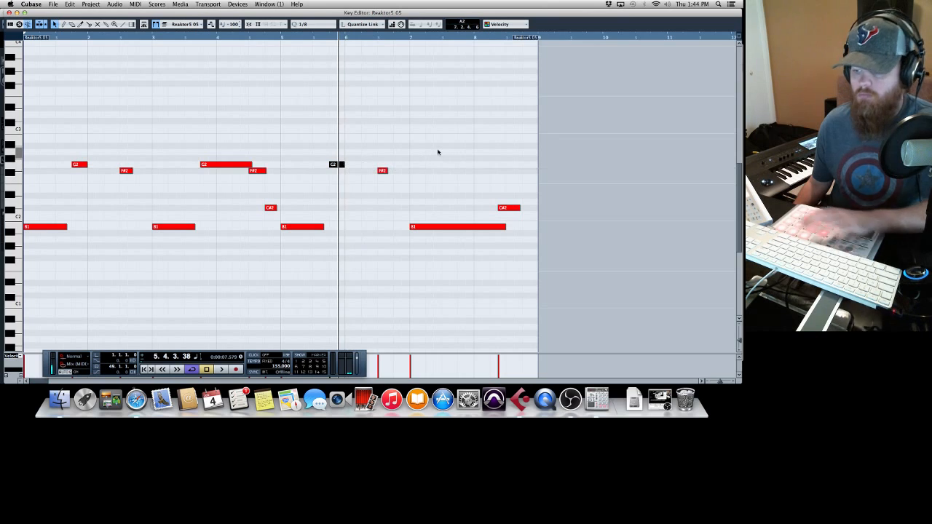
key(period)
key(space)
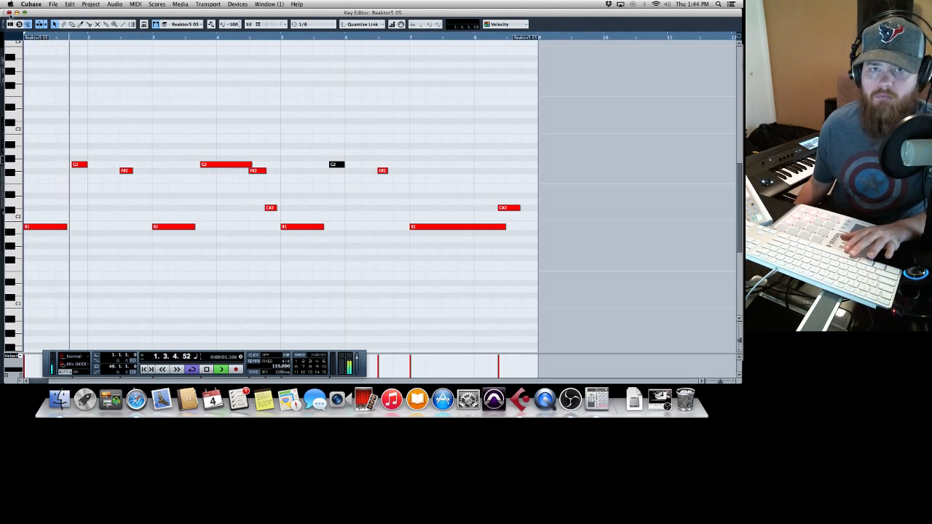
click(9, 12)
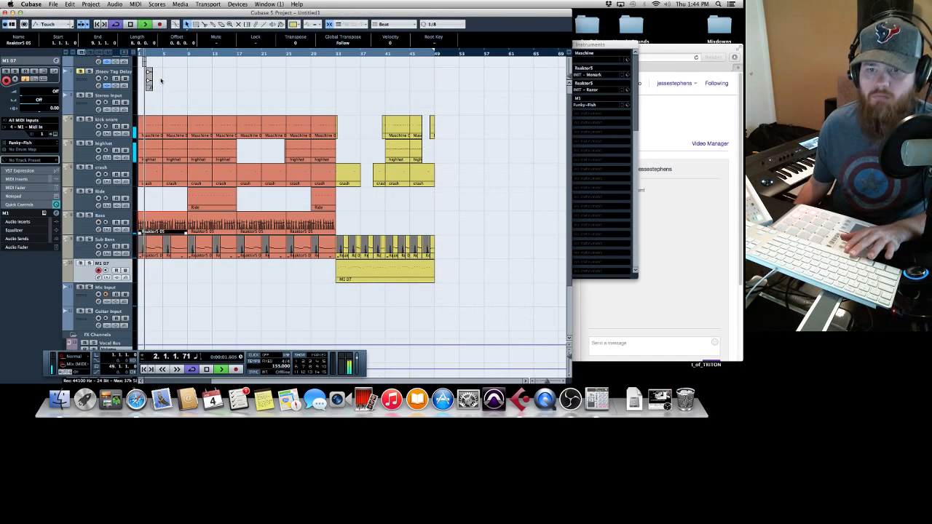
Step: Replace the Bass part at bar 17 with a copy of the edited first Bass part, and play the song from bar 1
click(213, 224)
click(247, 225)
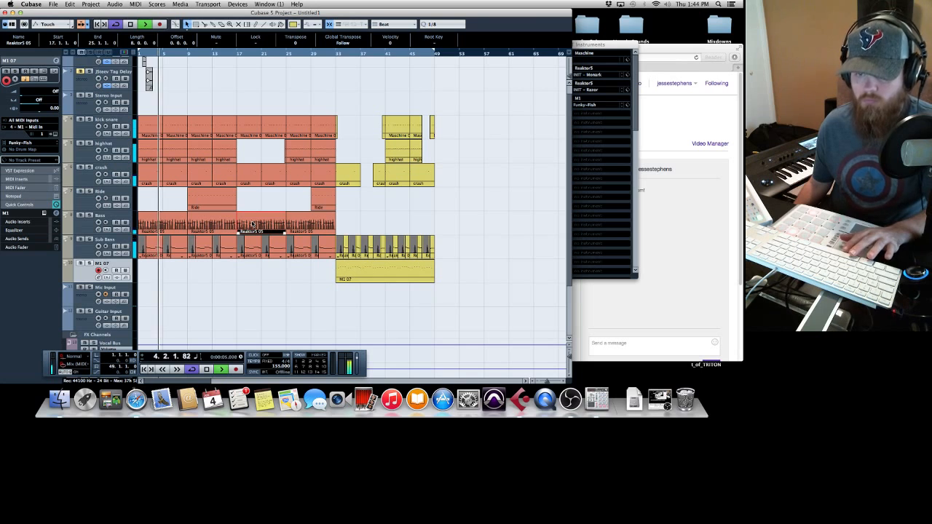
key(Delete)
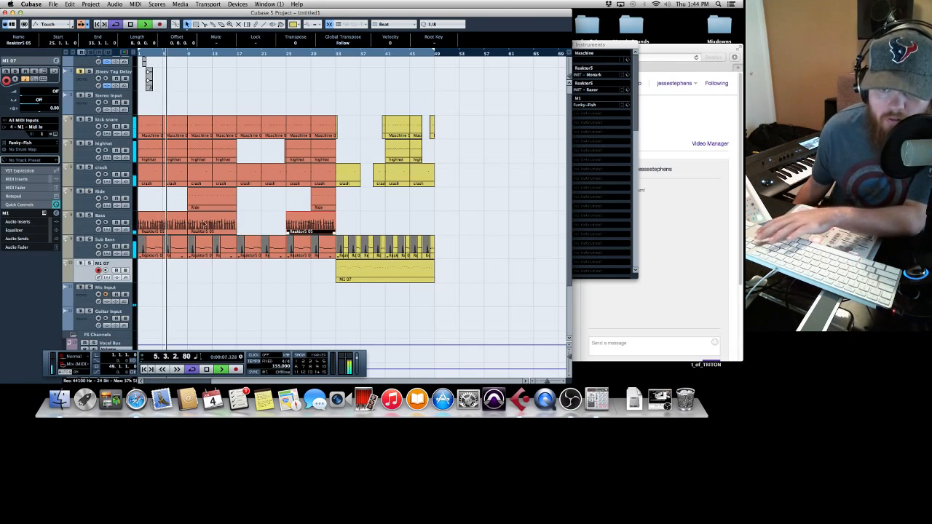
click(165, 225)
drag(165, 224, 264, 217)
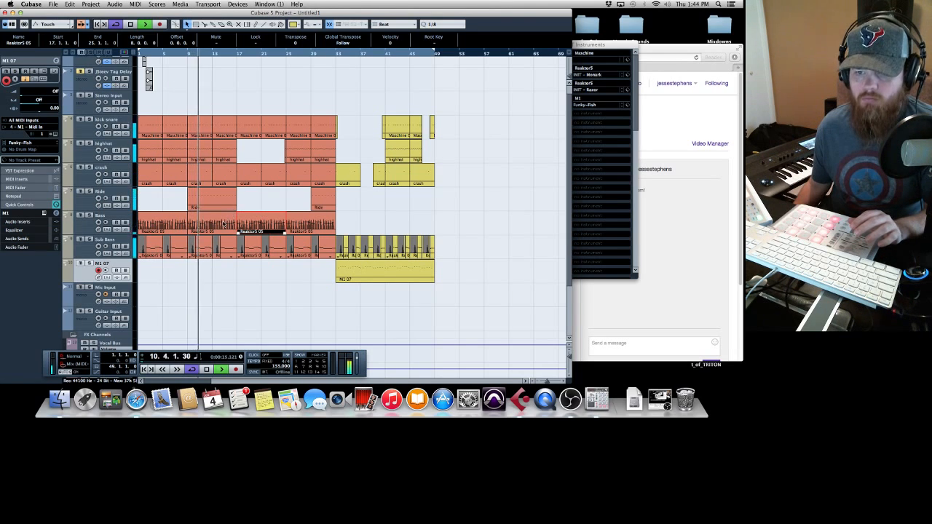
key(space)
key(KP_Decimal)
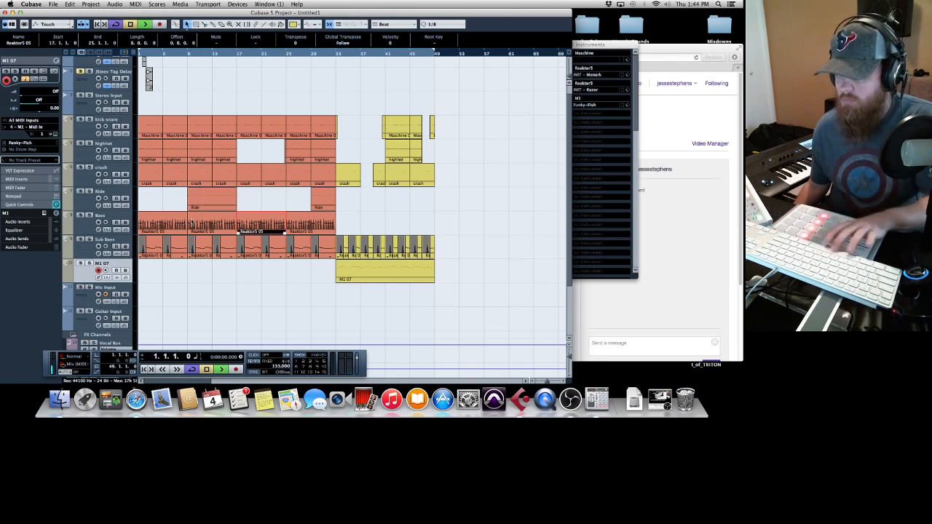
Step: Examine the short highhat part before bar 25 in the Key Editor while playing from 23.4.1.0
key(space)
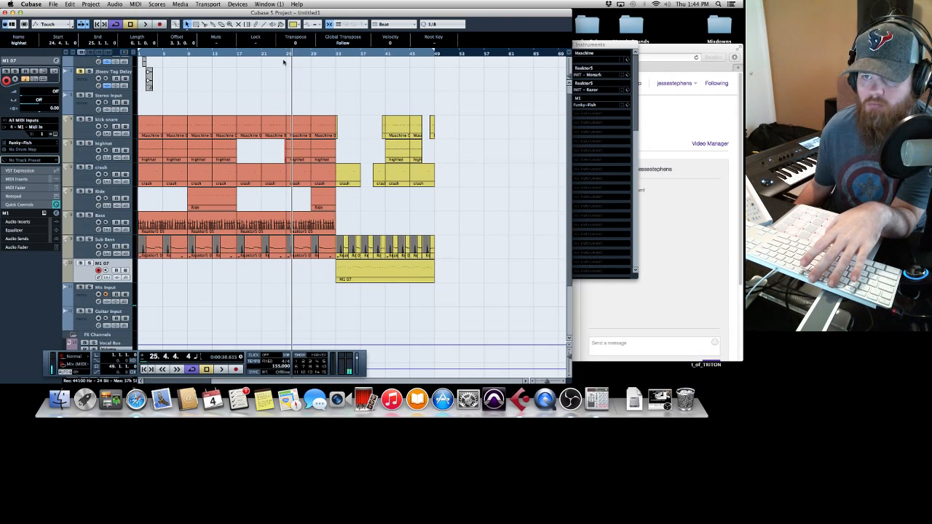
drag(280, 55, 281, 72)
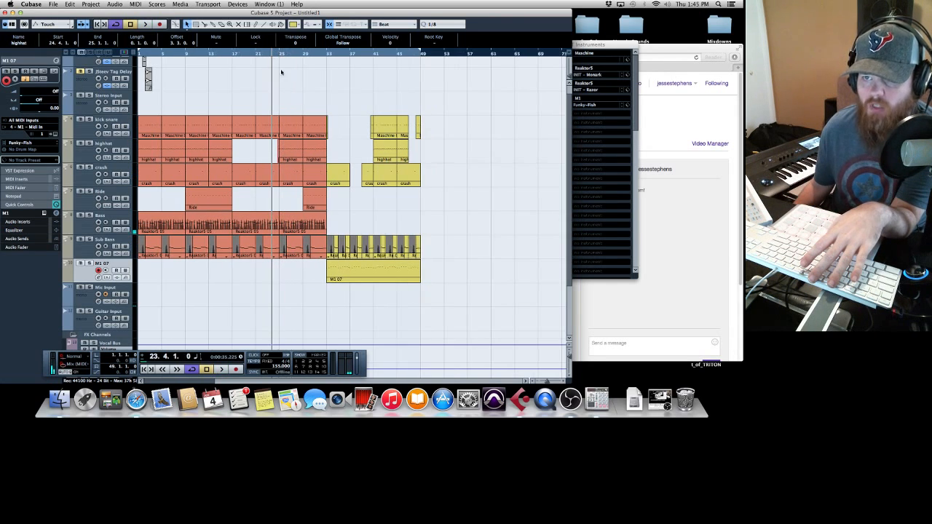
double_click(279, 150)
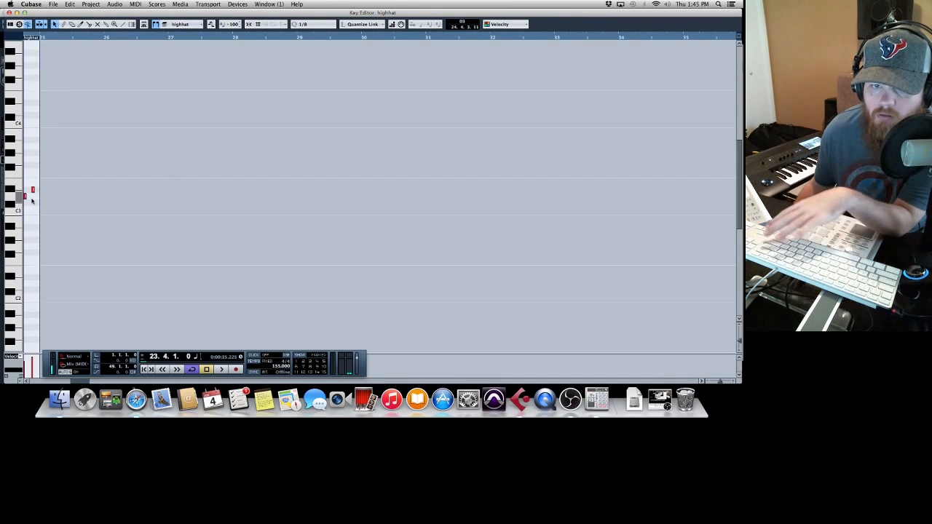
key(space)
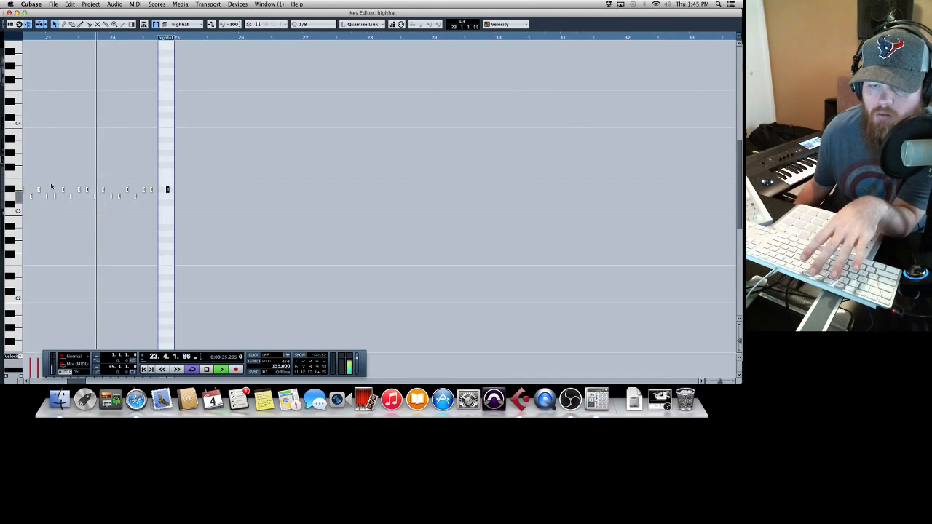
click(15, 13)
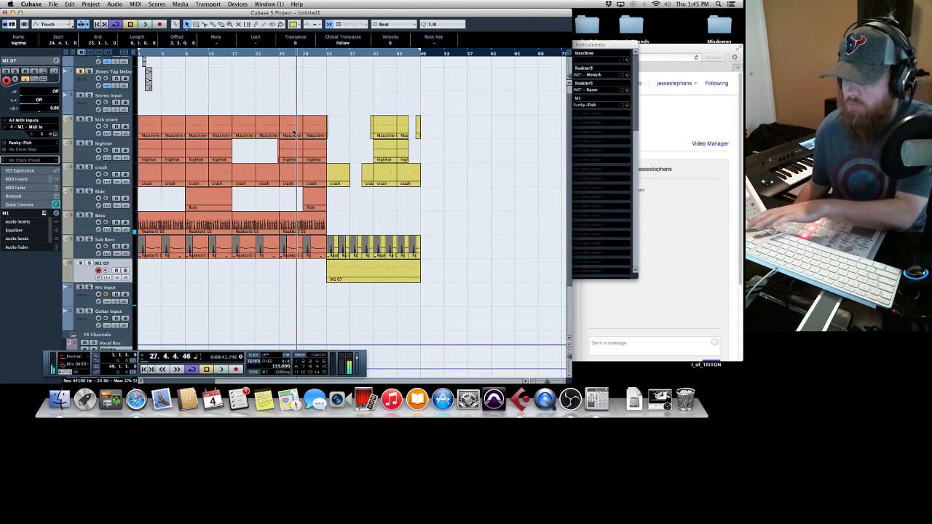
Step: Play the full arrangement from the start, and stop with the cursor at bar 1
key(KP_Decimal)
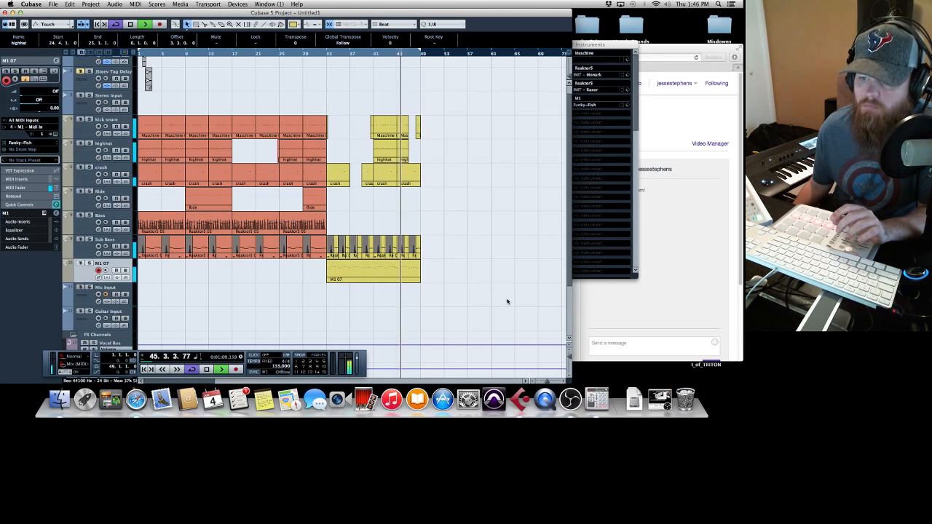
click(538, 381)
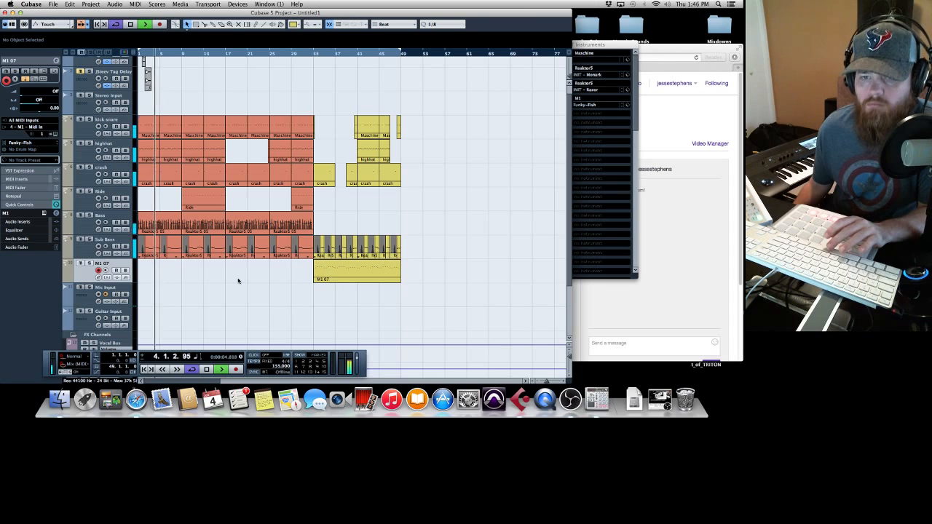
key(space)
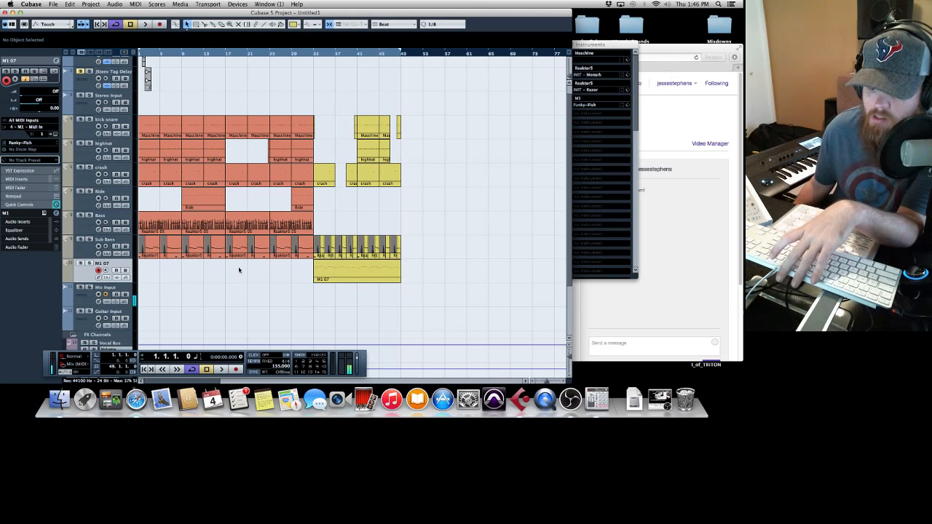
Step: Load a second KORG M1 in VST instrument slot 5 and create a MIDI track assigned to it
click(603, 43)
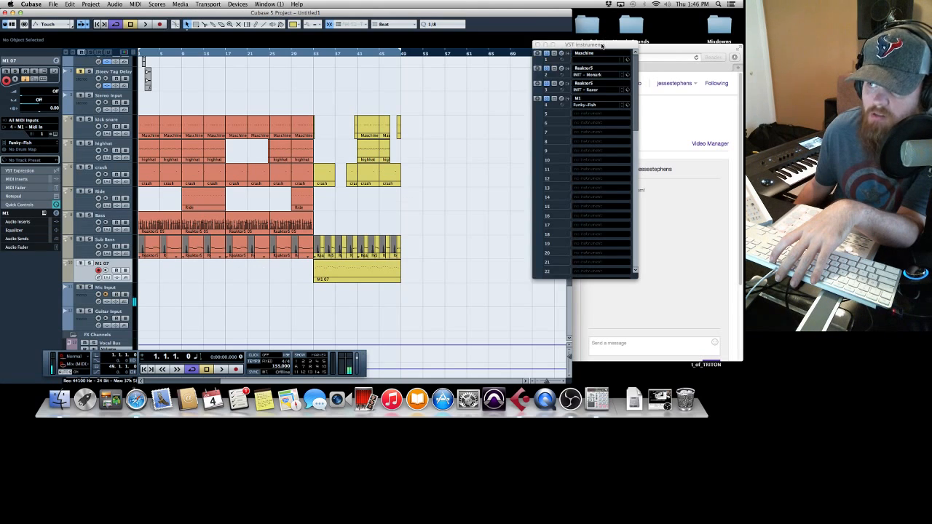
click(587, 117)
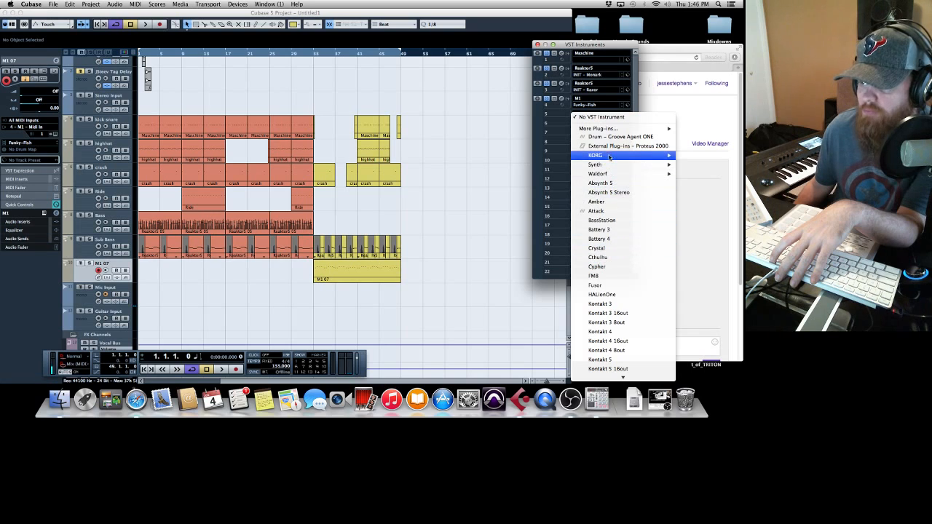
mouse_move(609, 156)
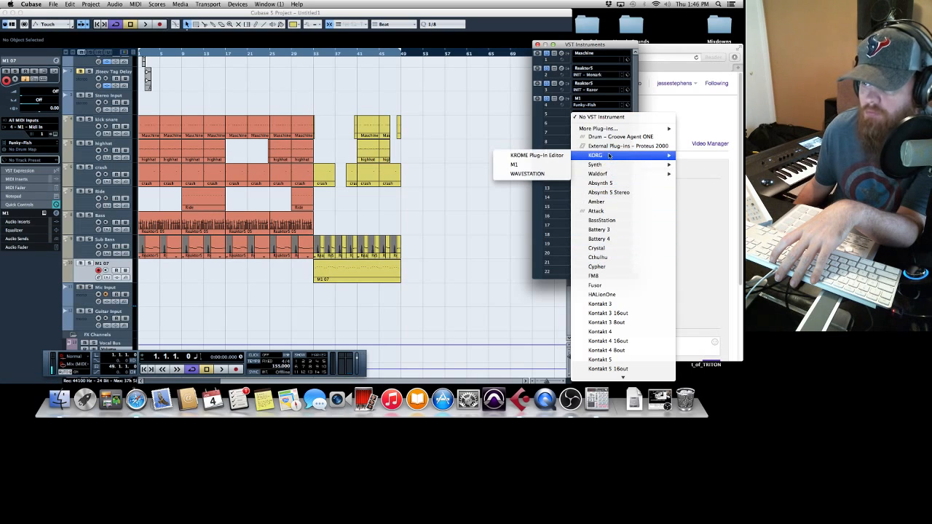
click(547, 167)
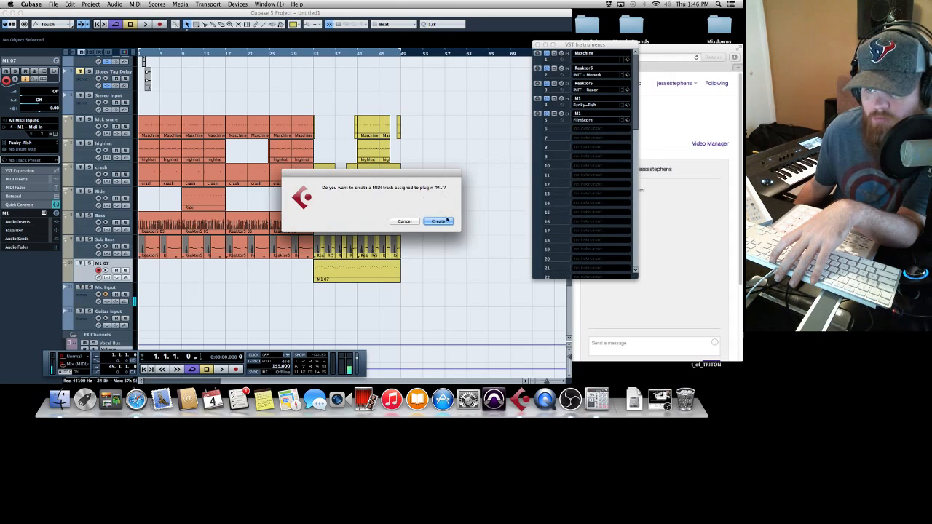
click(439, 220)
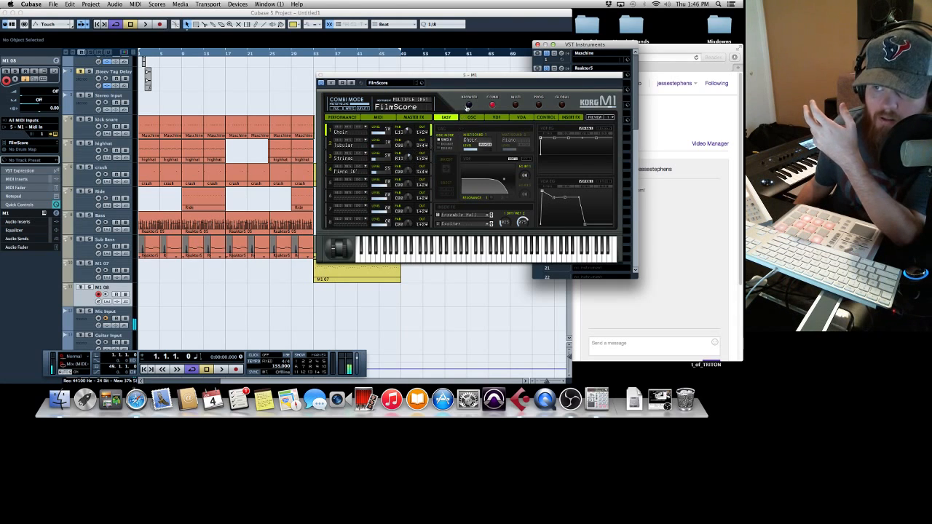
Step: Filter the M1 combi browser by the Synth Pad instrument type, pick the first pad listed, and start playback from bar 1
click(468, 106)
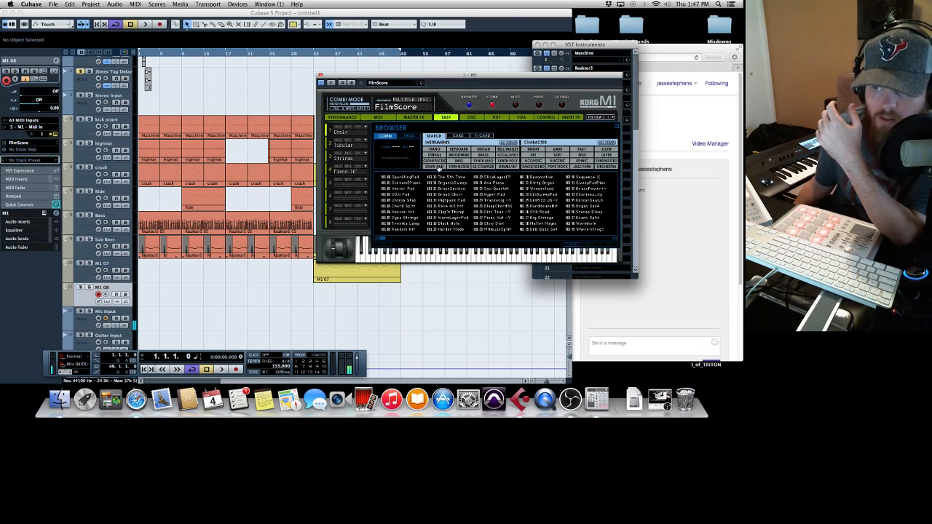
click(437, 167)
click(408, 177)
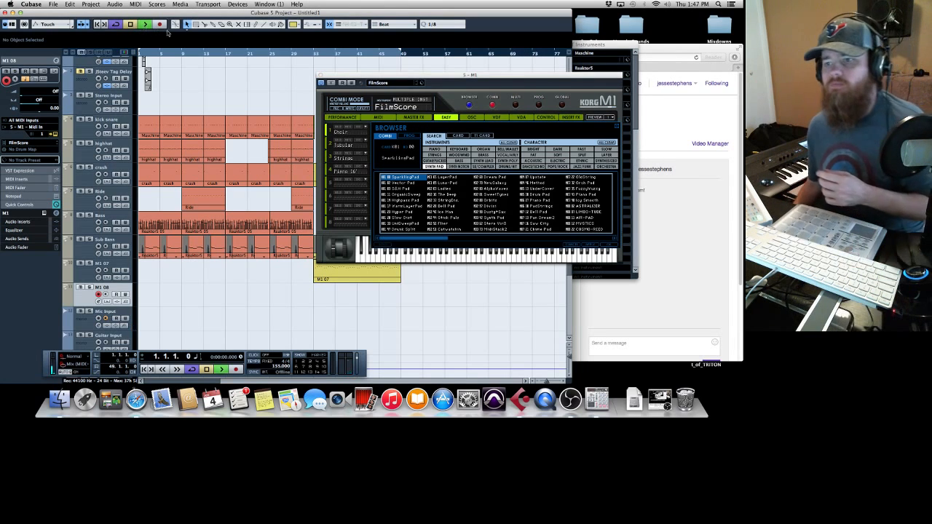
click(144, 24)
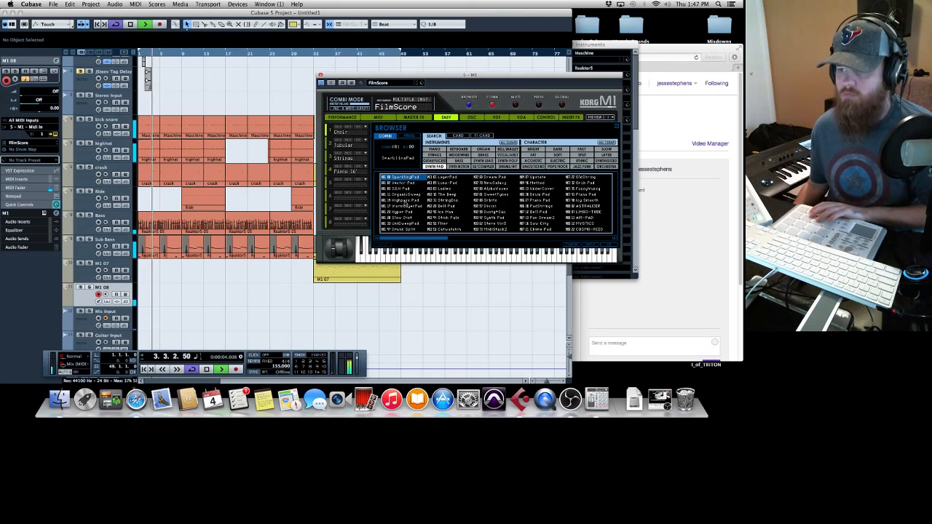
Step: Audition other M1 pad combis against the running song, including Vector Pad, Orch Pad, Piano Pad, OldString and SweetTynes
click(411, 182)
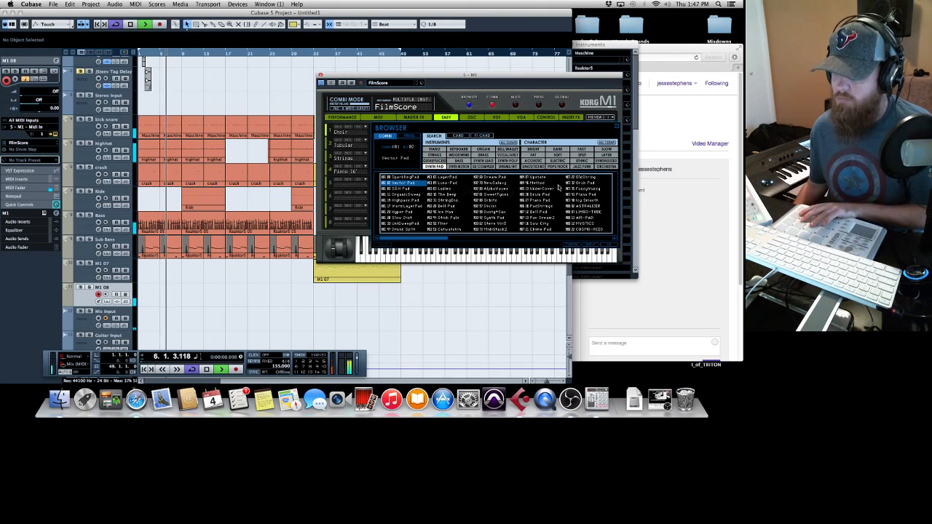
click(592, 184)
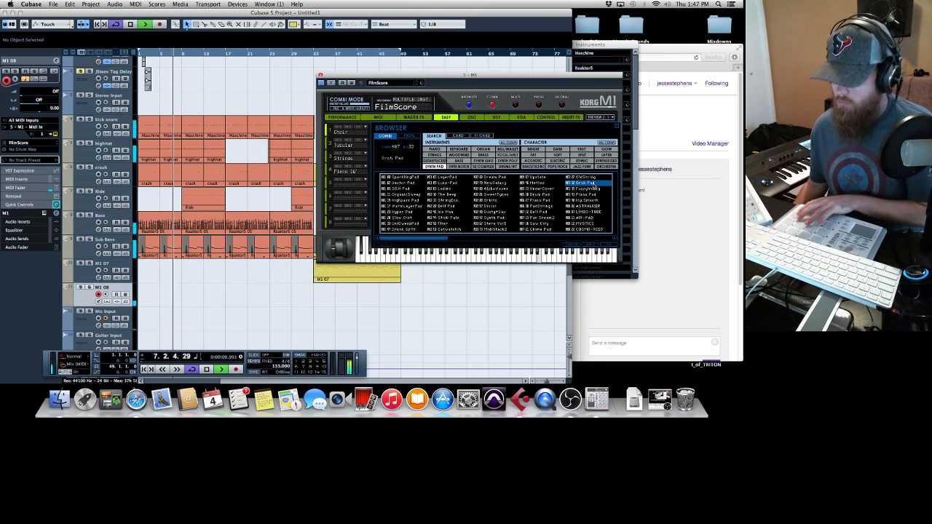
click(591, 195)
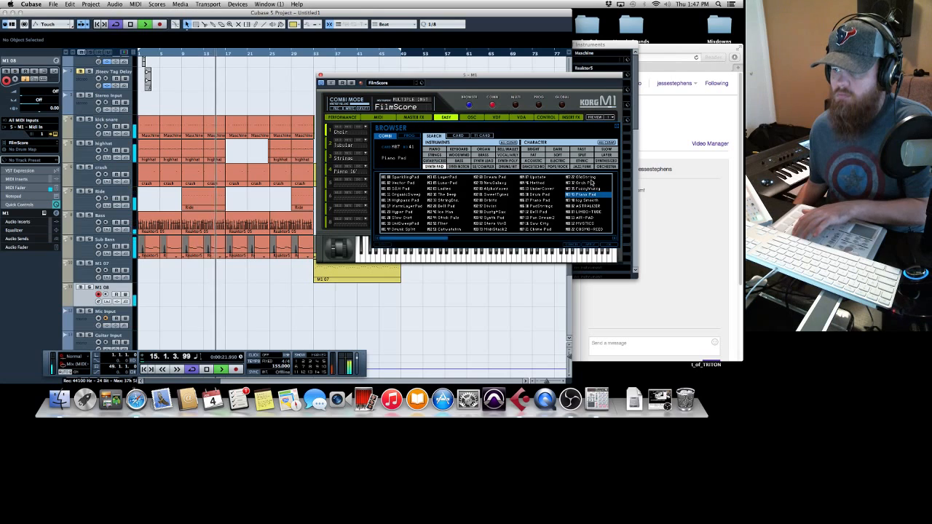
click(591, 178)
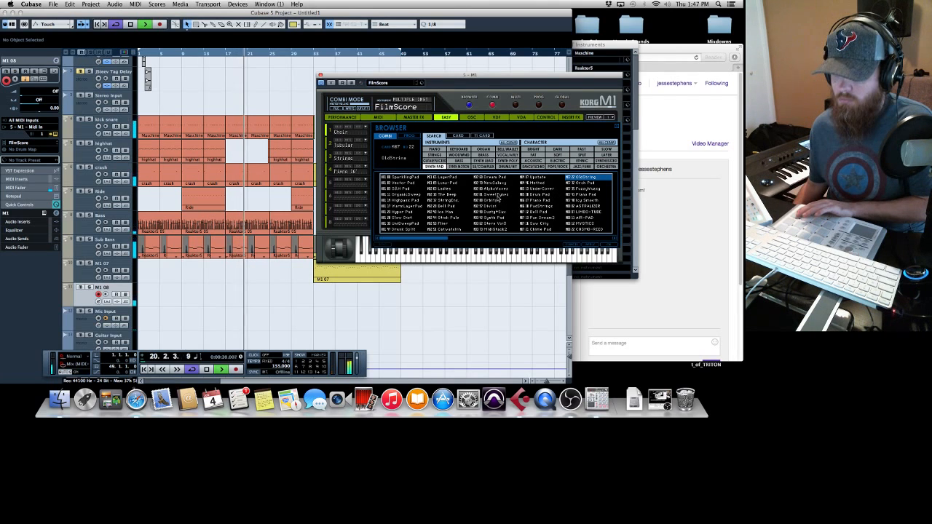
click(495, 195)
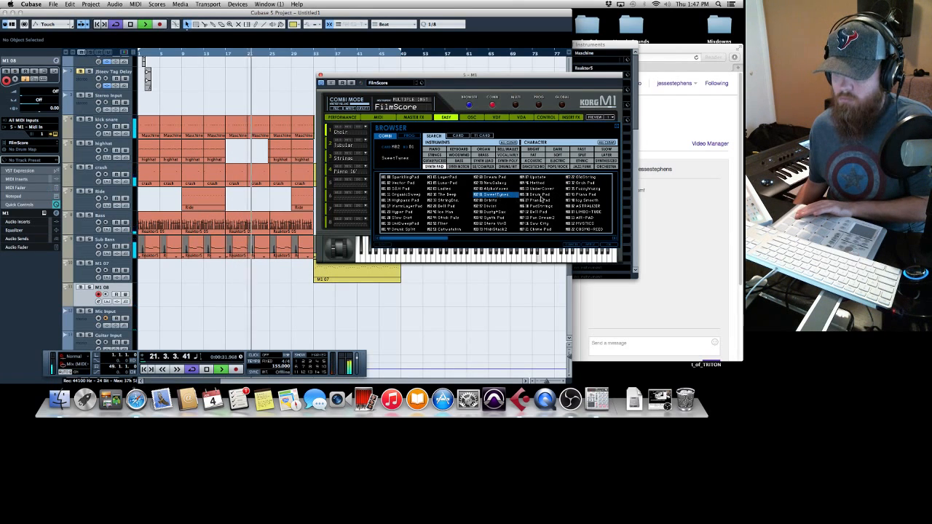
click(538, 195)
click(538, 200)
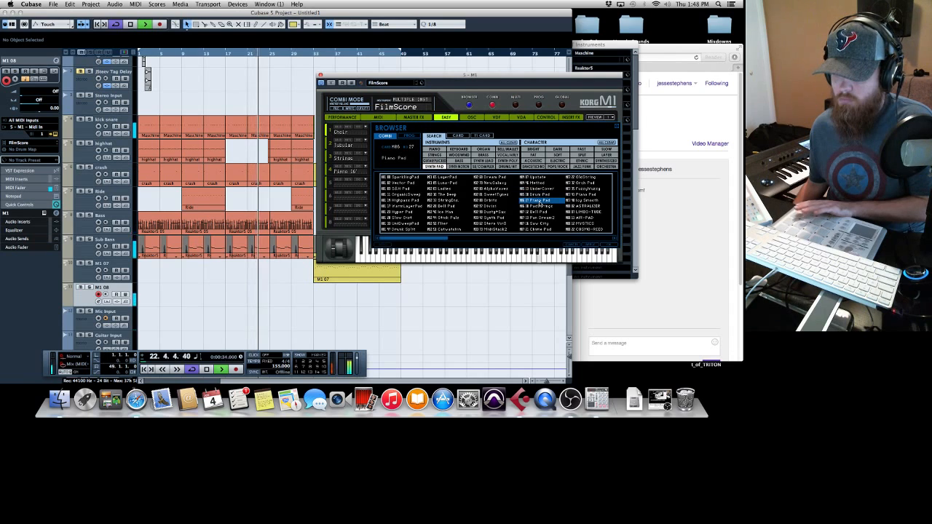
Step: Load the PadStrings combi into the M1 and close the instrument window
click(540, 206)
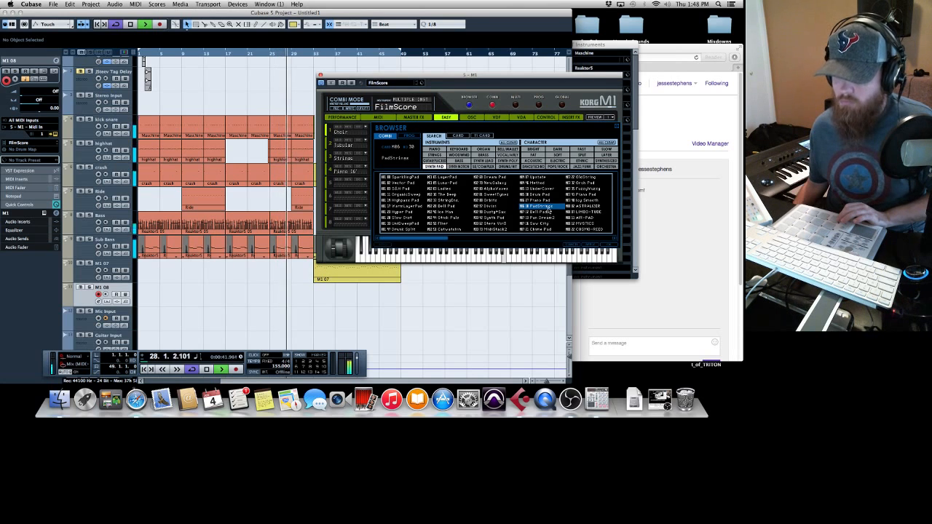
double_click(548, 210)
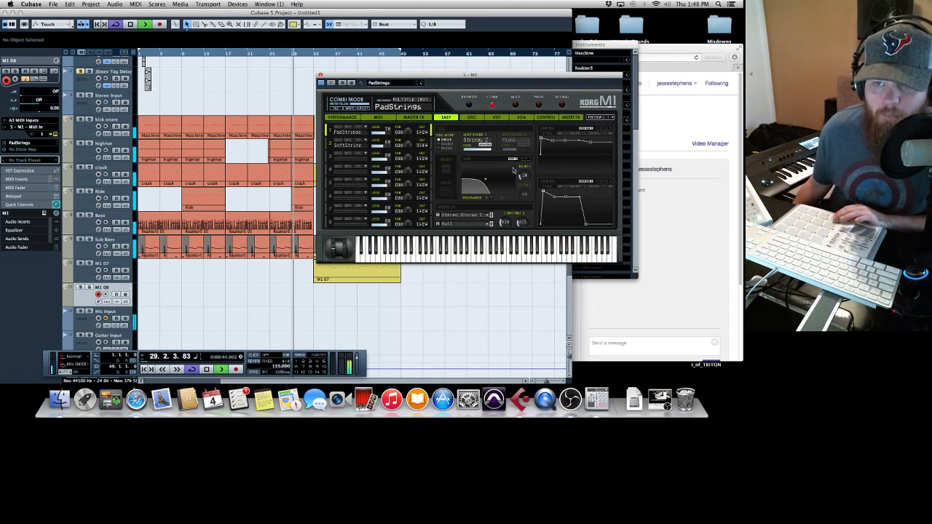
click(320, 75)
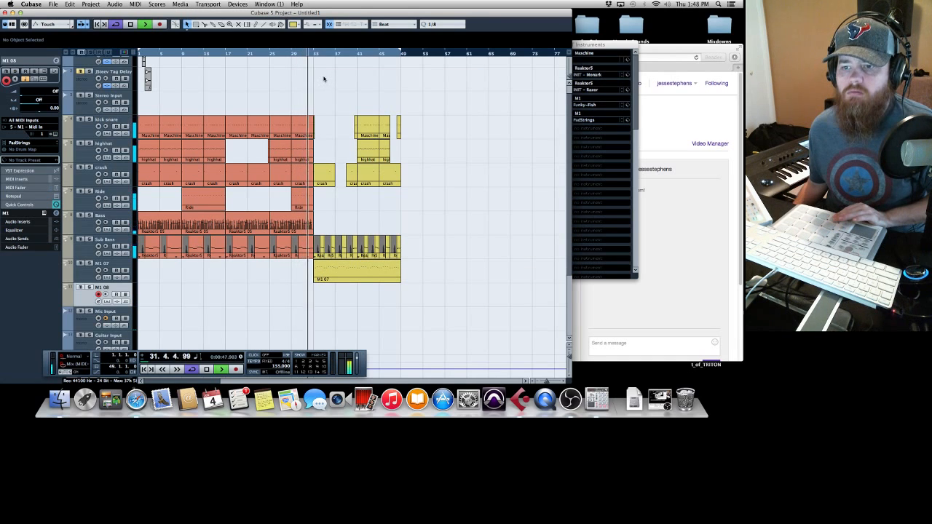
Step: Record a PadStrings take on the M1 08 track from bar 29, stopping just after bar 34
key(space)
click(292, 57)
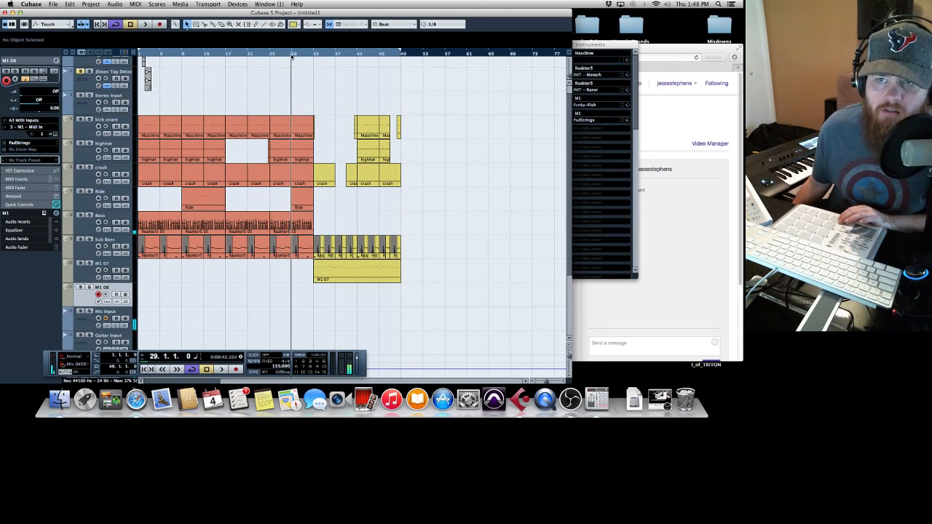
click(159, 24)
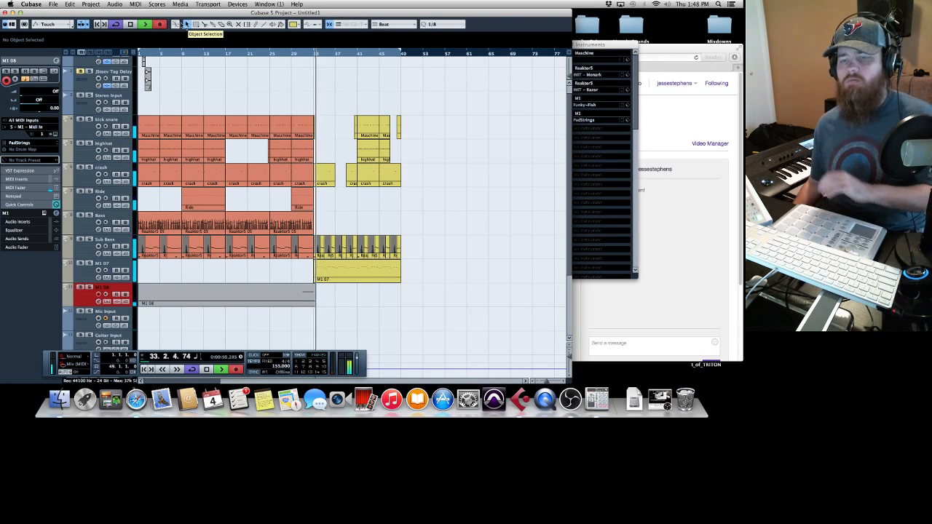
key(space)
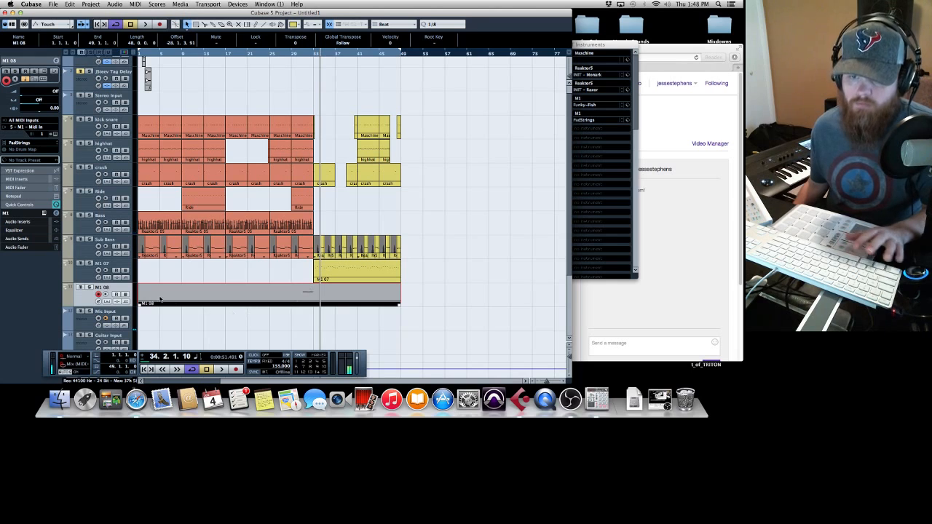
Step: Trim the recorded M1 08 part to the four bars from bar 29 to 33, and copy it to bars 13 and 45
drag(138, 305, 291, 295)
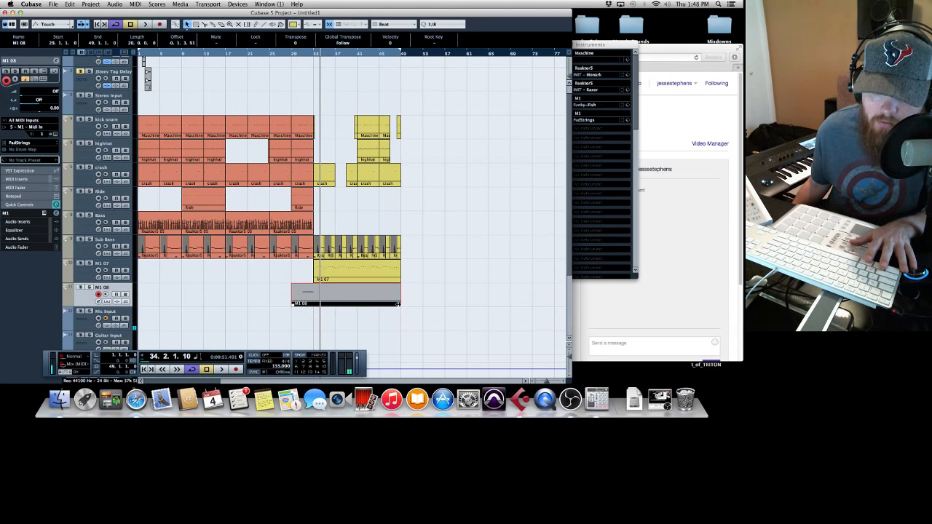
mouse_move(397, 304)
mouse_down()
mouse_move(217, 298)
mouse_move(393, 296)
mouse_up()
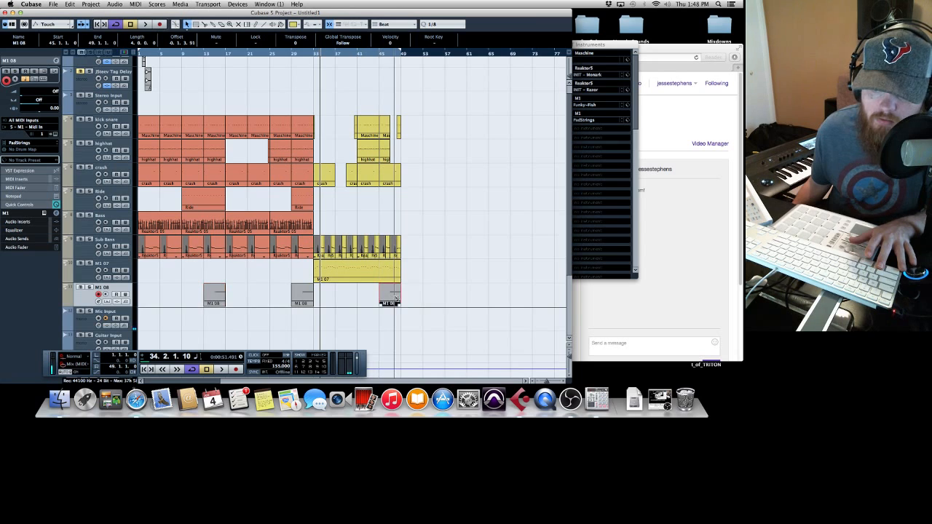
Step: Lower the M1 1+2 (2) mixer channel to about -3.77 dB, listening to the song from bar 1, and close the mixer
key(KP_Decimal)
key(F3)
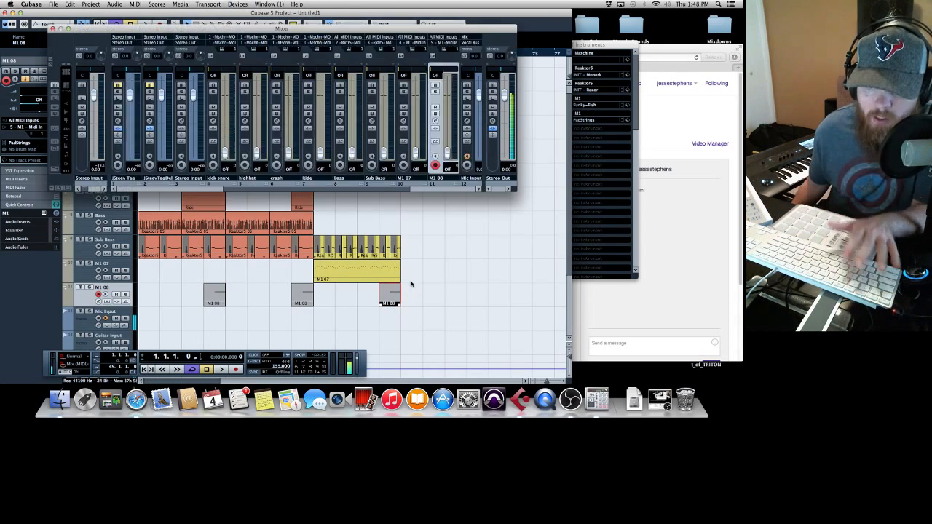
click(449, 188)
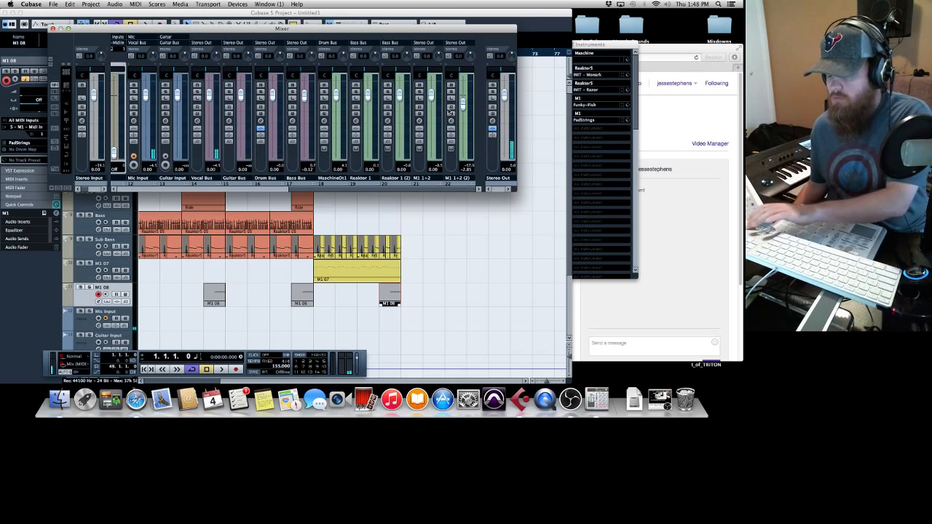
key(space)
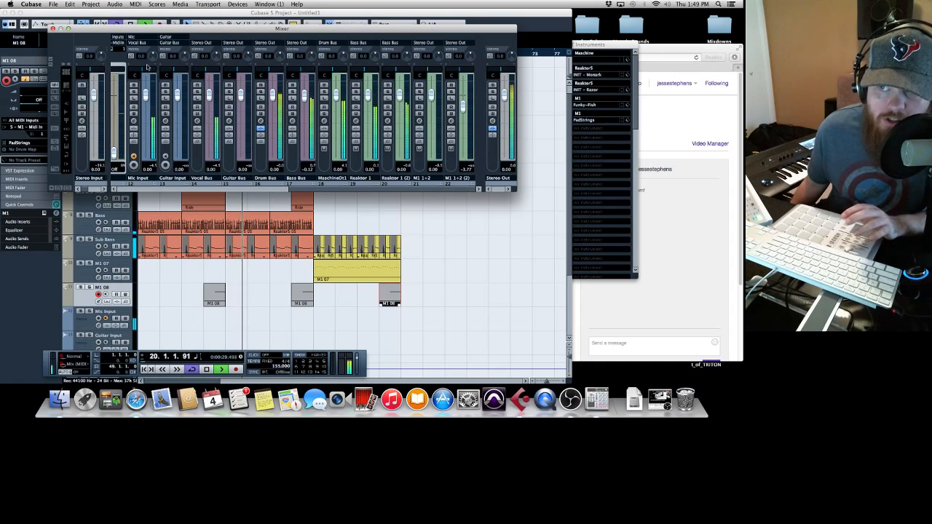
click(53, 28)
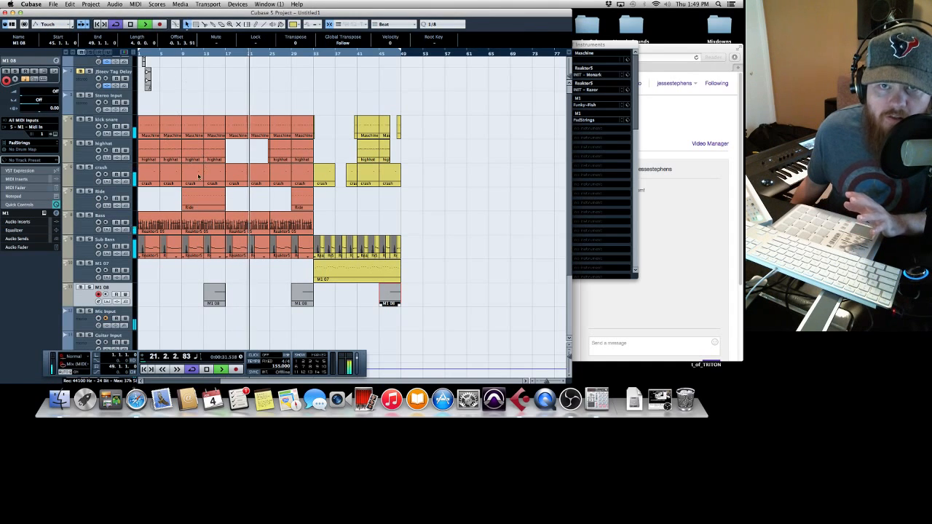
Step: Rename the M1 08 track to String
double_click(121, 288)
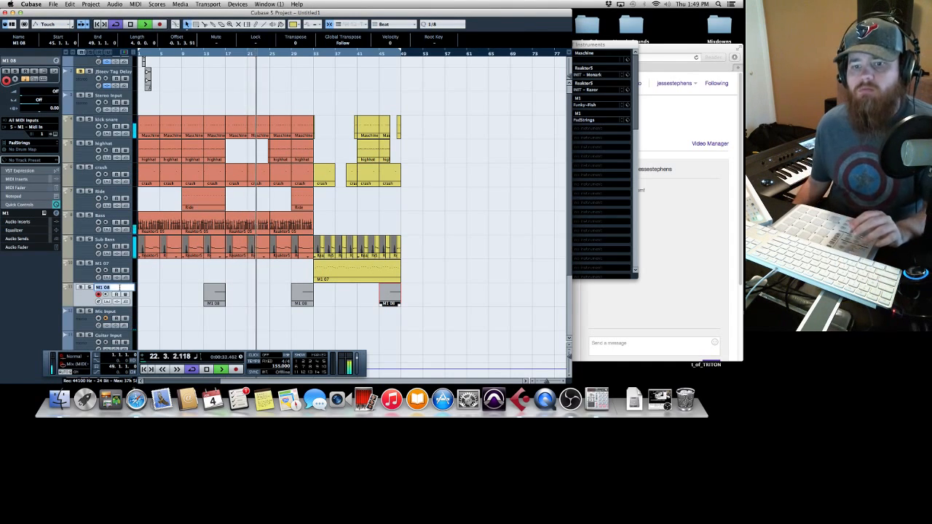
text(String)
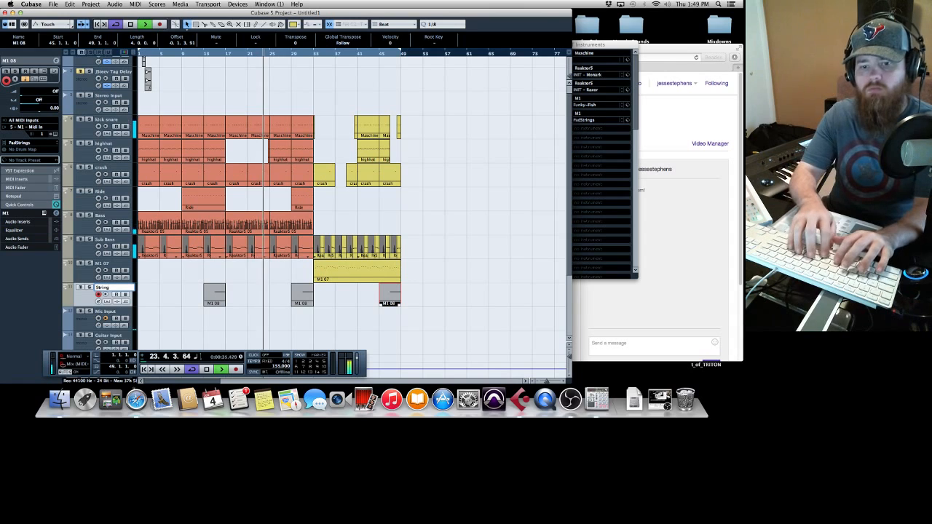
key(Return)
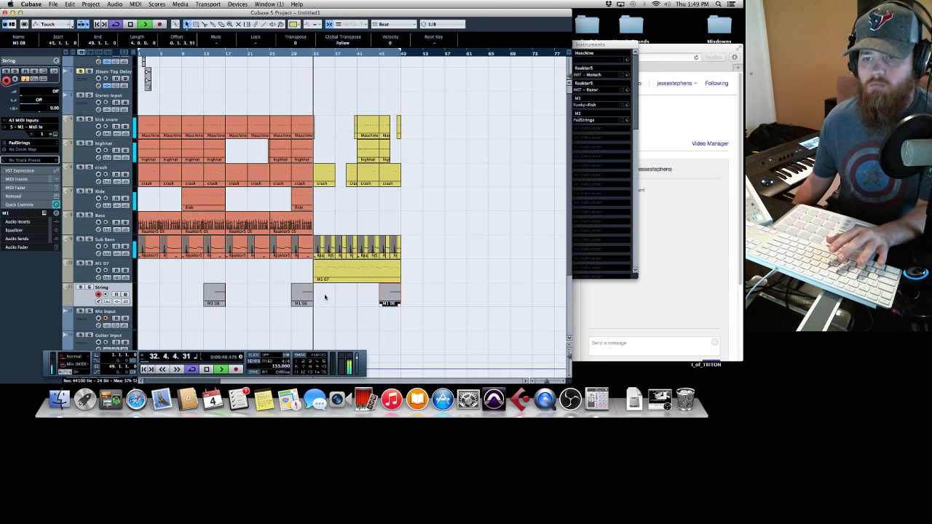
Step: Colour the String parts at bars 13 and 29 red and the one at bar 45 yellow, and stop playback
drag(324, 295, 154, 331)
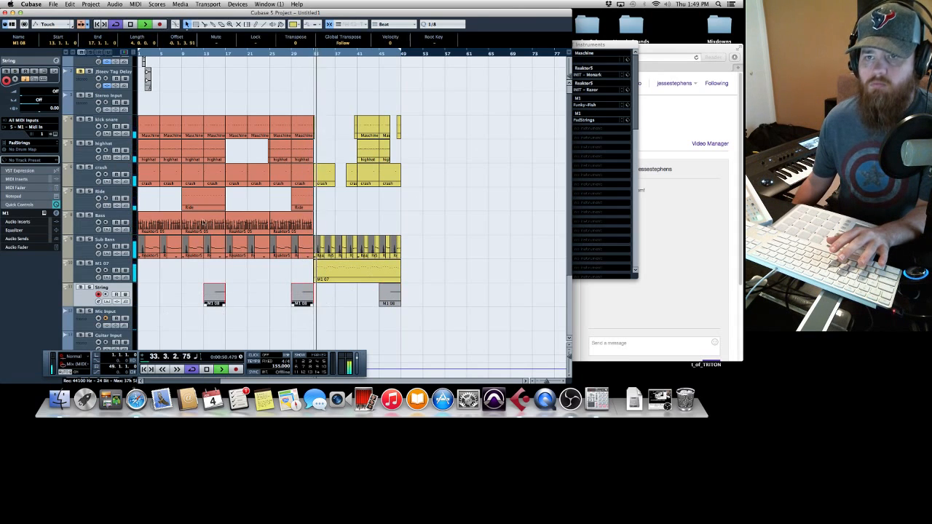
click(299, 24)
click(300, 45)
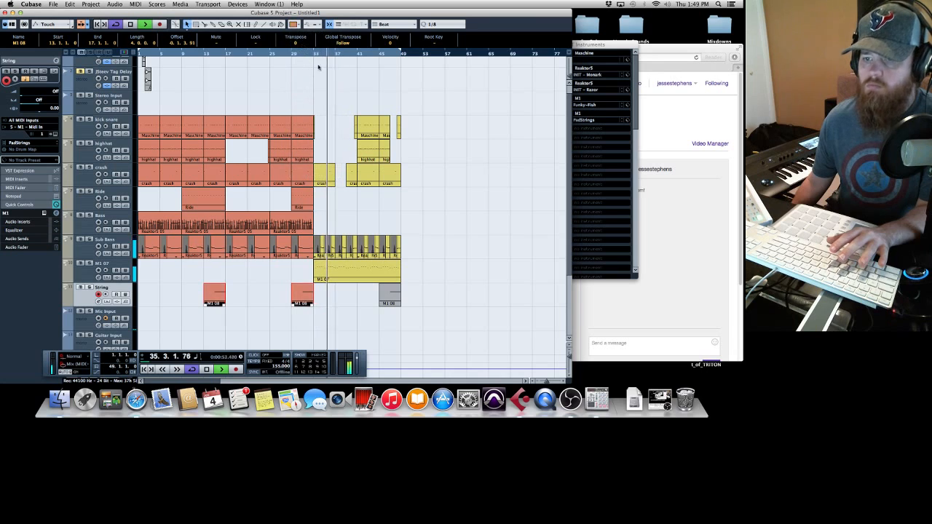
click(299, 24)
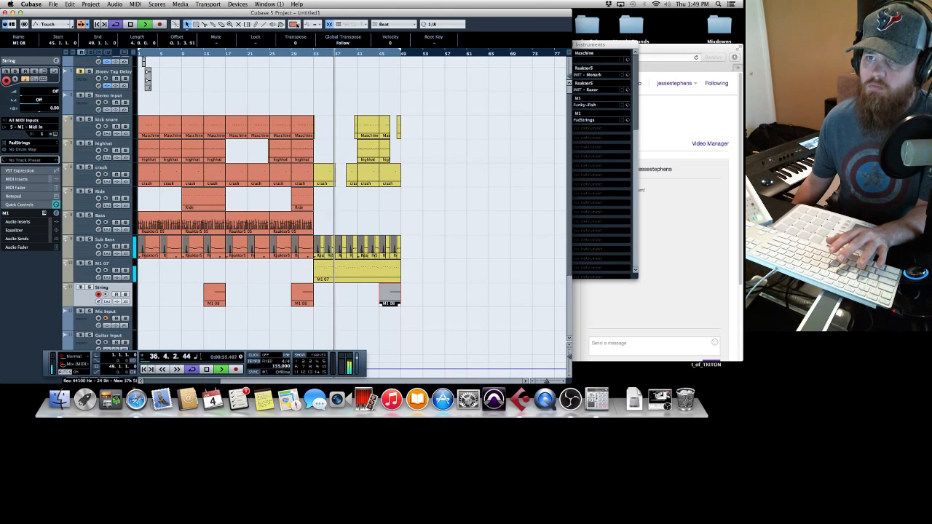
click(310, 67)
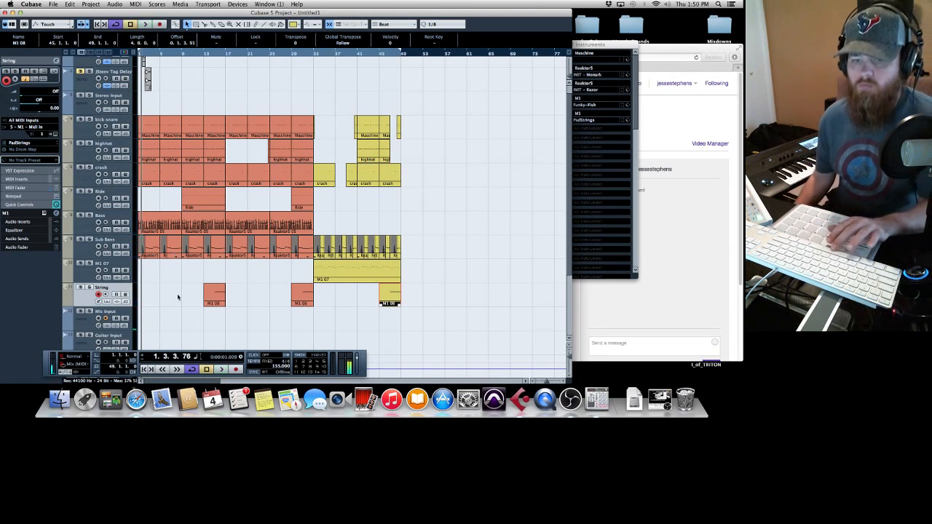
key(space)
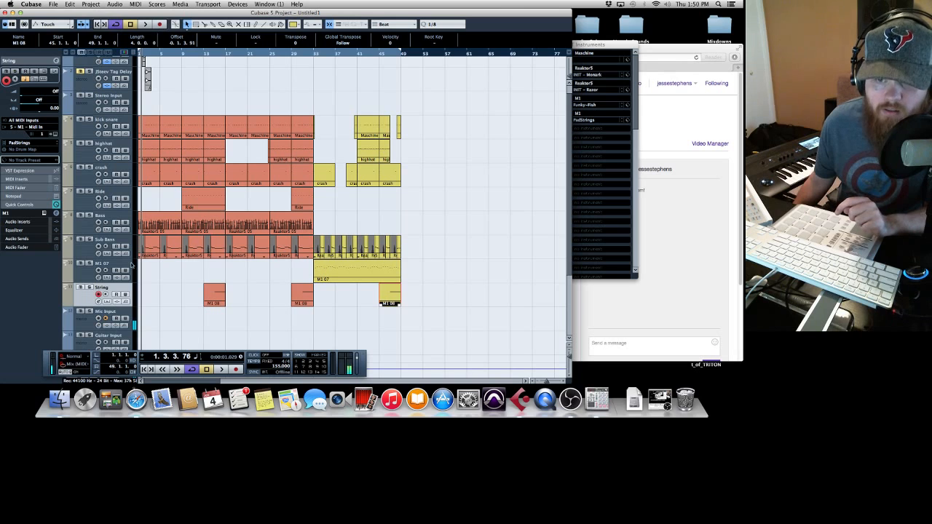
Step: Load a third KORG M1 in VST instrument slot 6 and create a MIDI track assigned to it
click(592, 44)
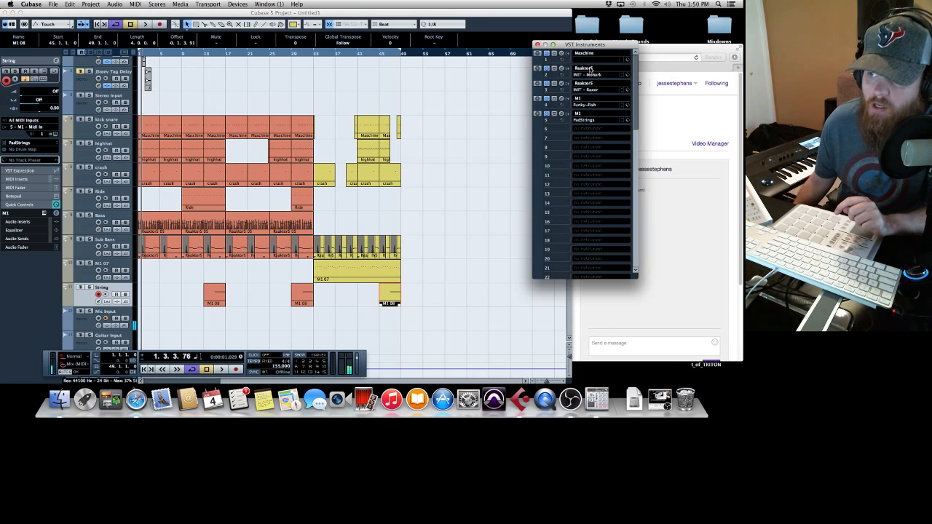
click(588, 132)
mouse_move(607, 172)
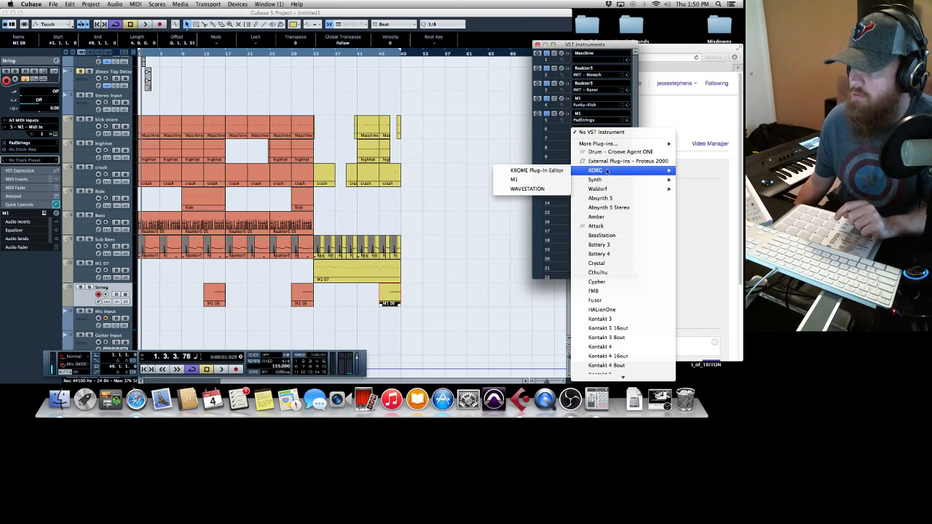
click(557, 180)
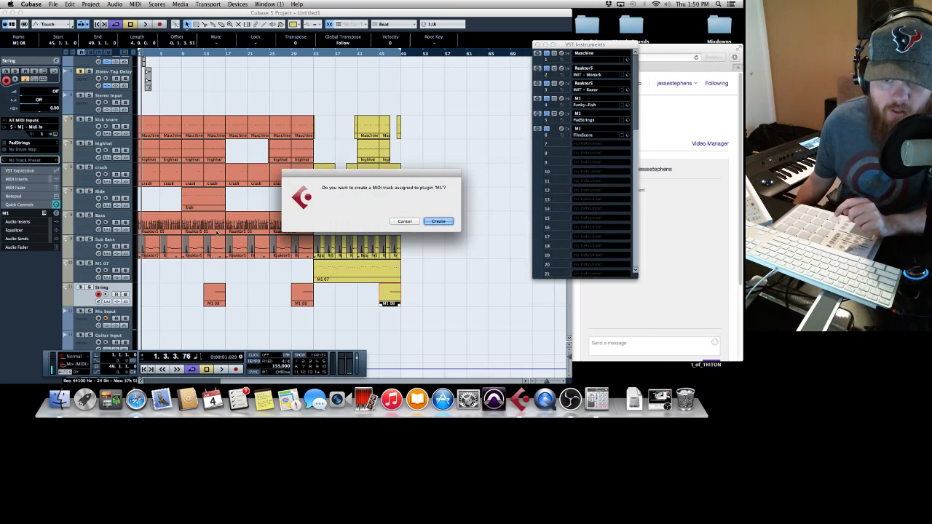
click(438, 221)
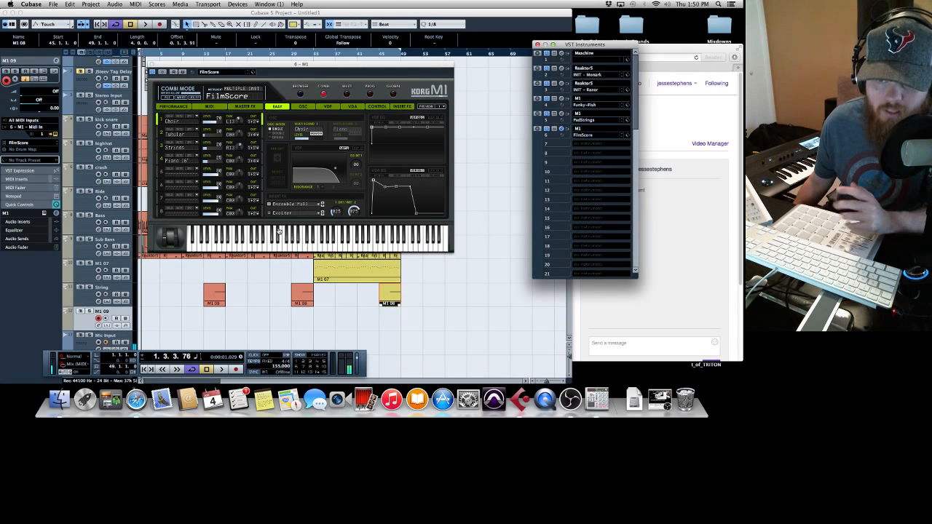
Step: Audition the Synth Pad combis LayerPad, SweetTynes, The Deep, StringEnz and UniSweepPad in the new M1, playing the song from bar 1
click(301, 94)
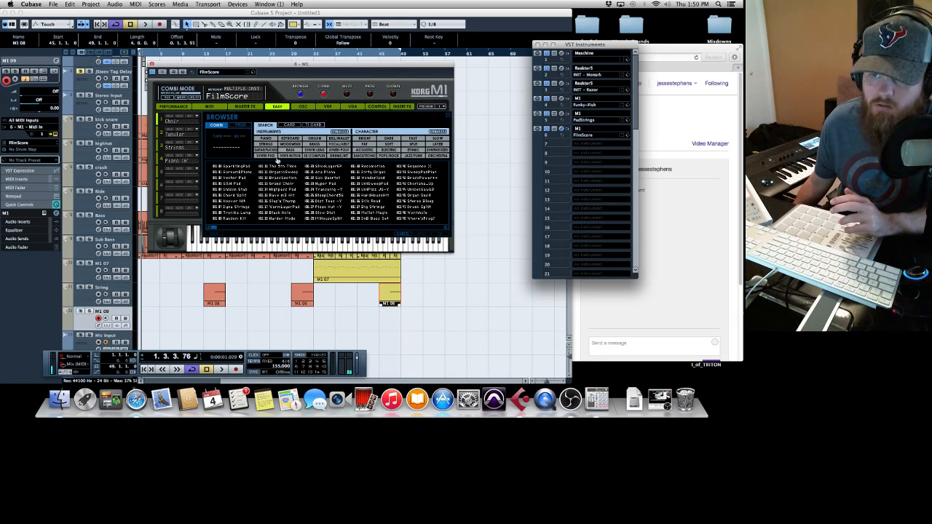
click(266, 155)
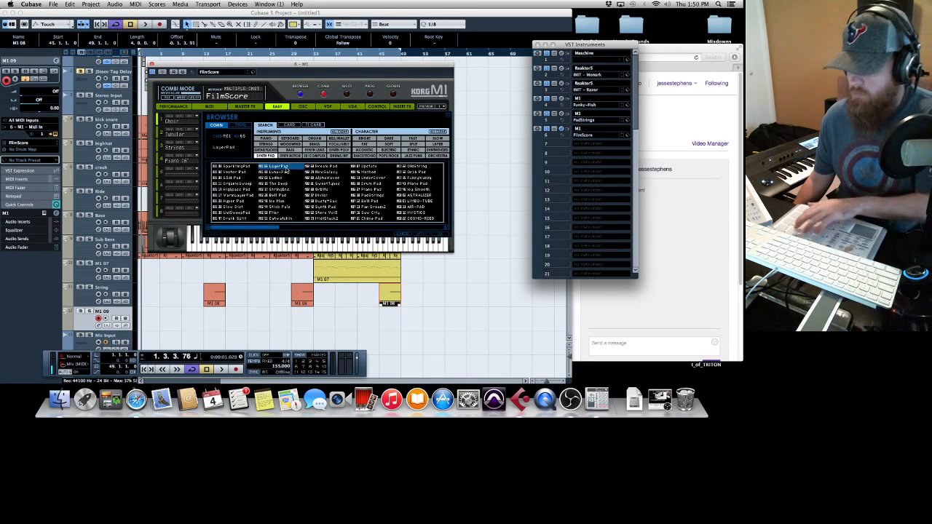
click(275, 167)
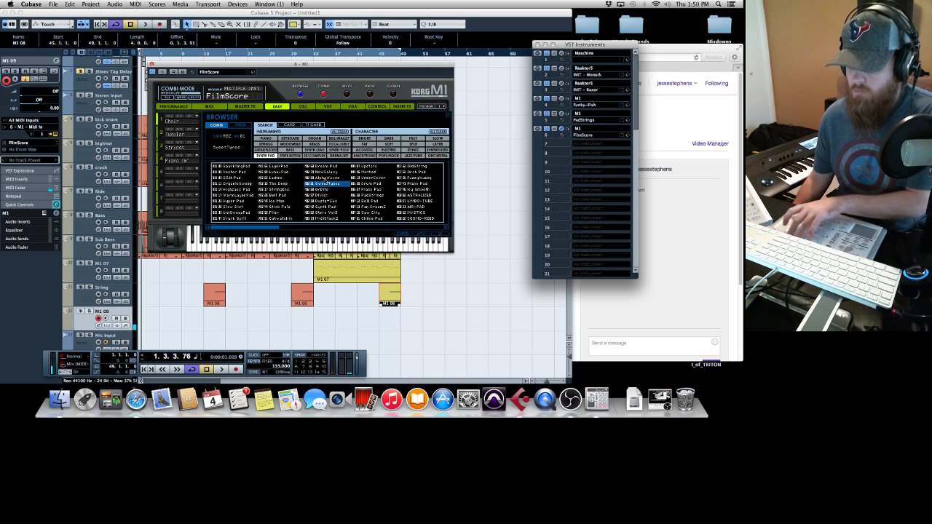
click(145, 25)
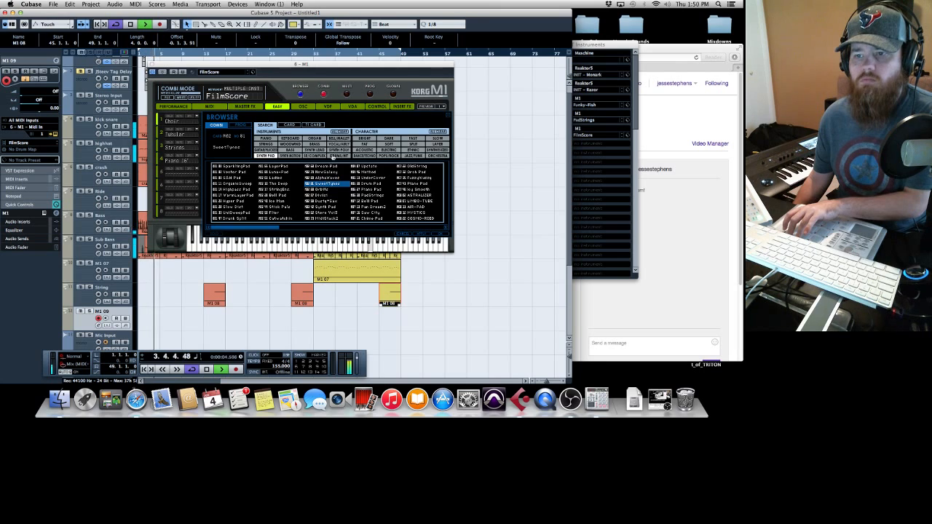
click(286, 185)
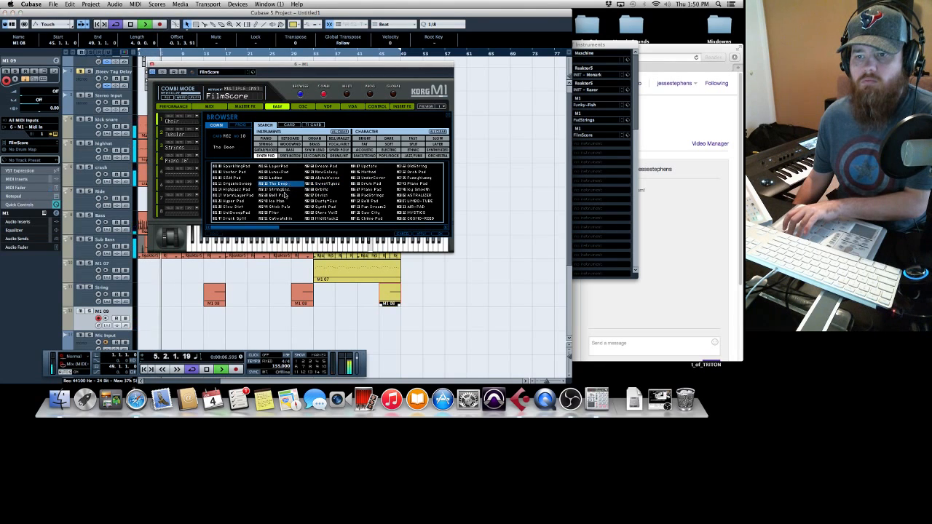
click(285, 190)
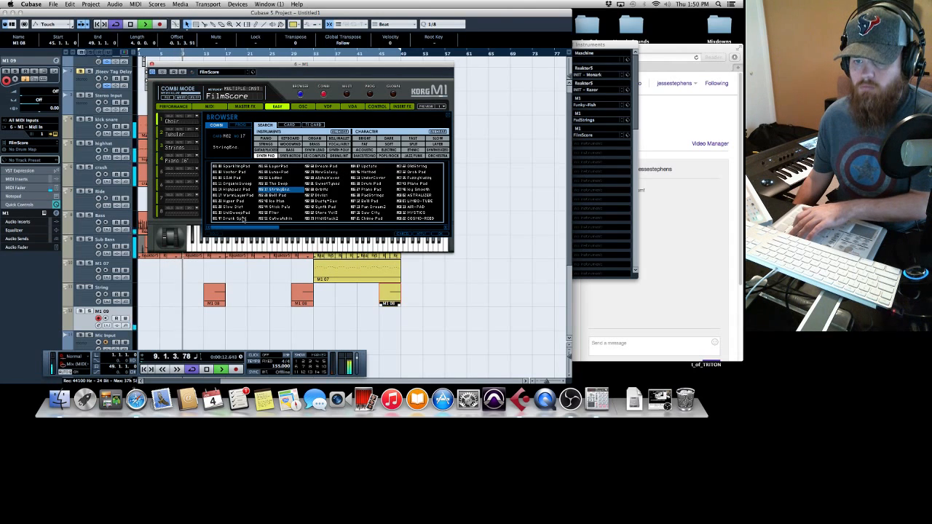
click(243, 213)
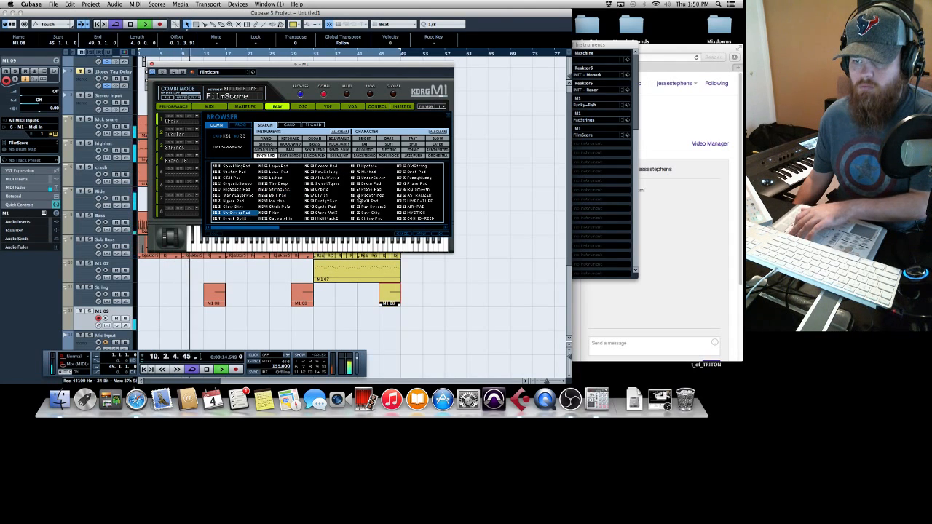
Step: Load the ASTRALIZER combi in the new M1 and close its editor
click(410, 196)
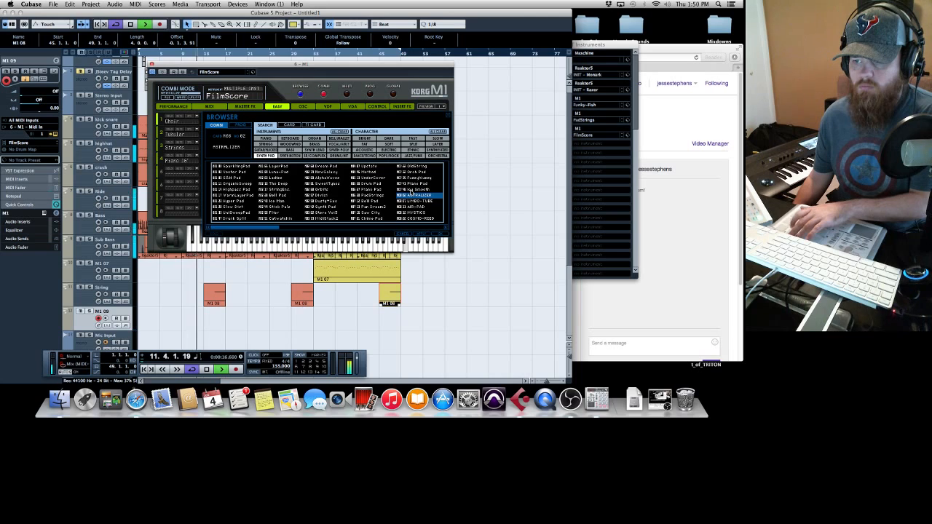
double_click(412, 196)
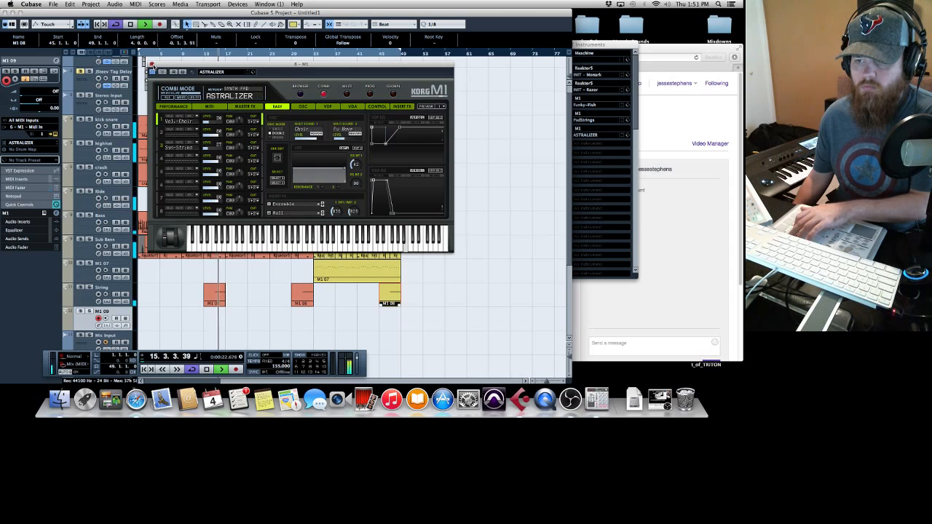
click(151, 65)
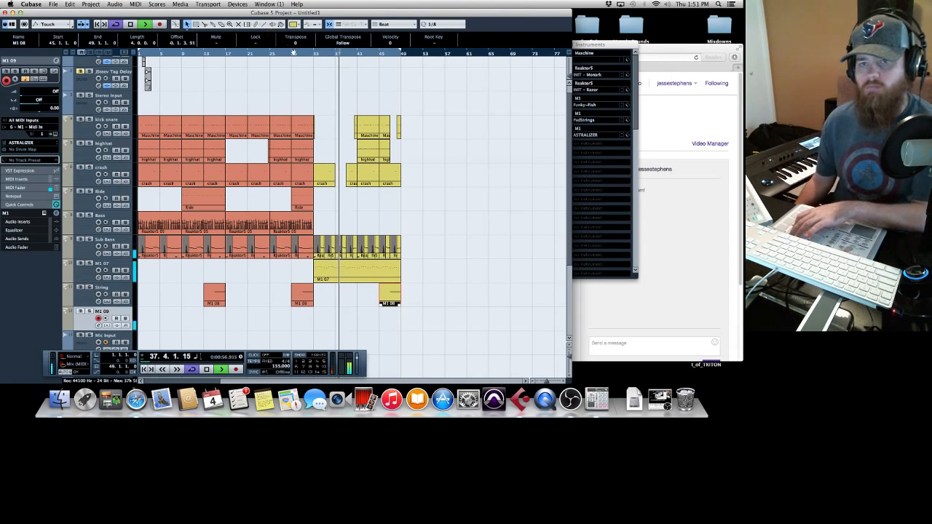
Step: Record an ASTRALIZER part on the M1 09 track while playing from bar 29, and trim its start to bar 33
key(space)
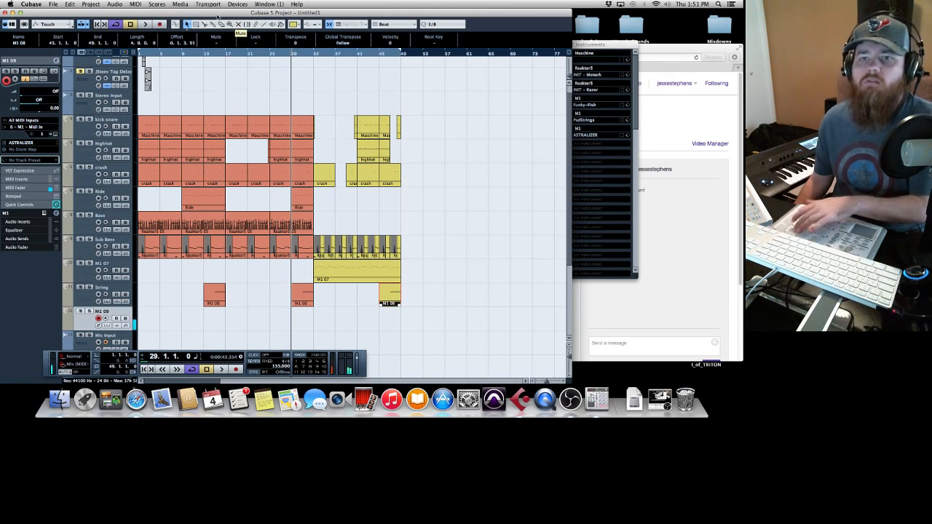
click(146, 24)
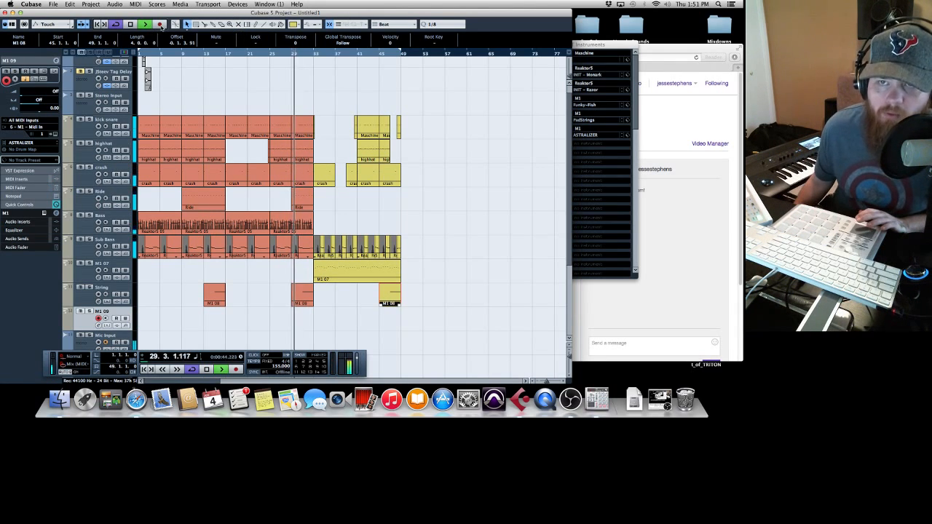
click(160, 25)
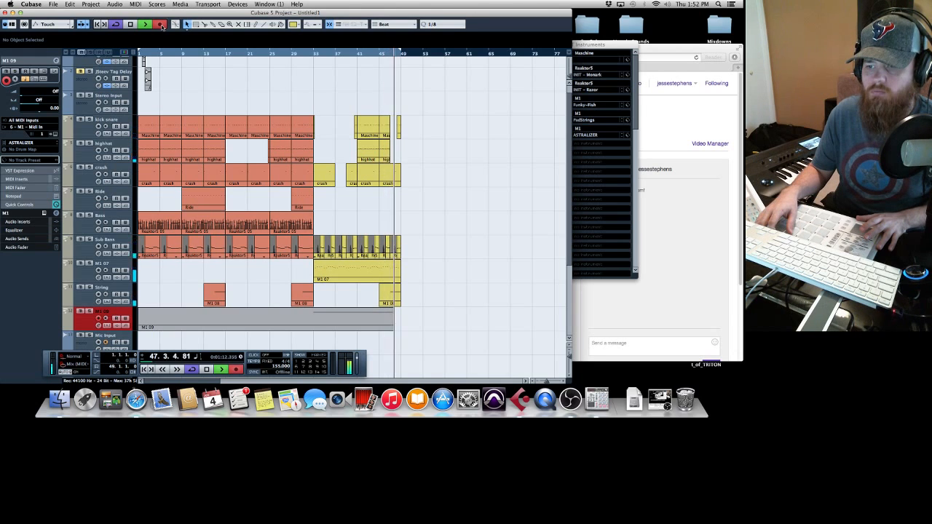
key(space)
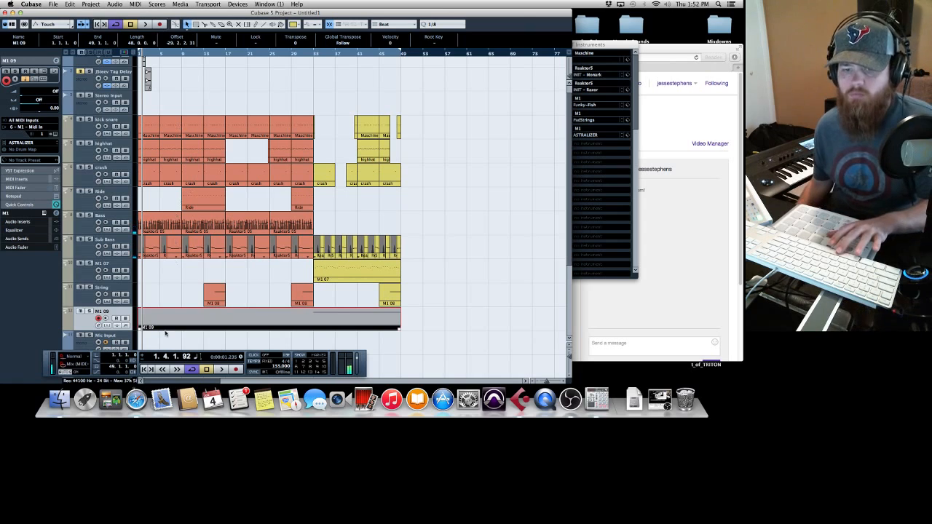
drag(141, 326, 315, 325)
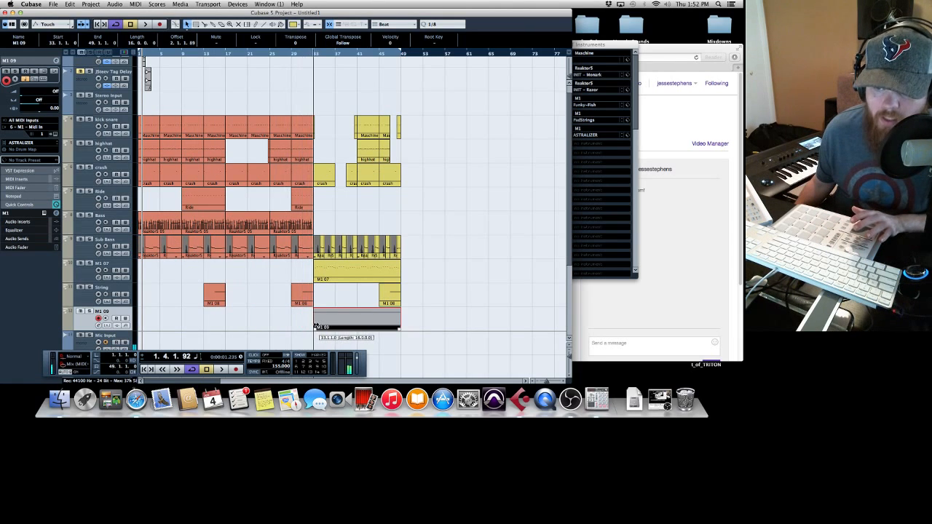
Step: Insert the Eventide Blackhole reverb in insert slot 2 of the M1 1+2 (3) mixer channel
click(54, 134)
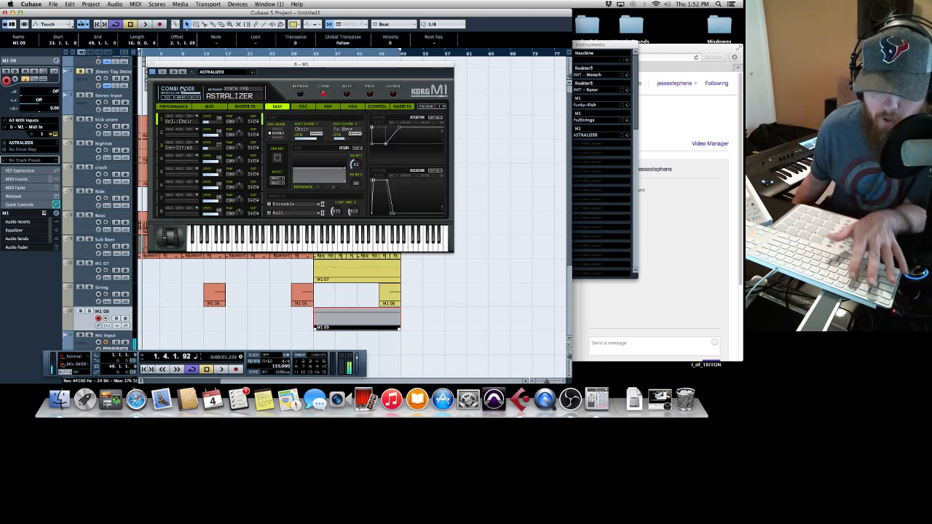
key(F3)
drag(332, 66, 362, 184)
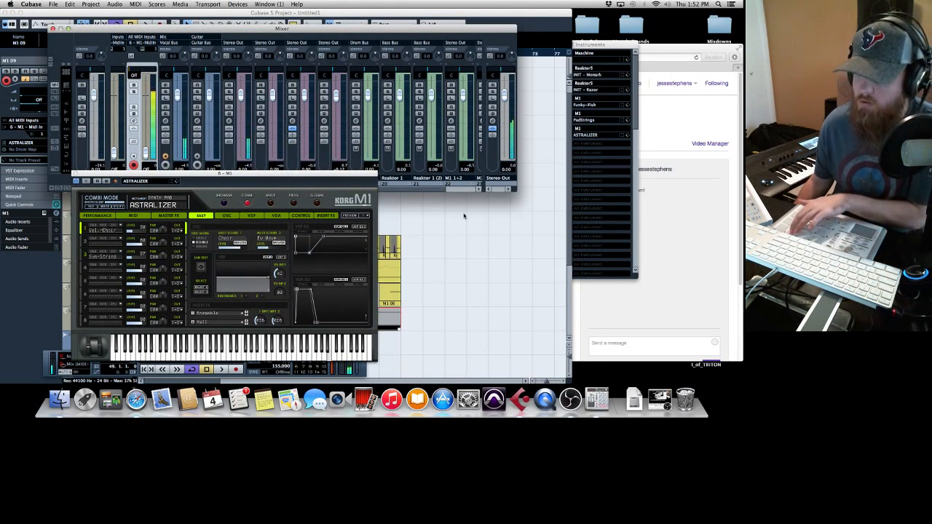
drag(311, 178, 370, 204)
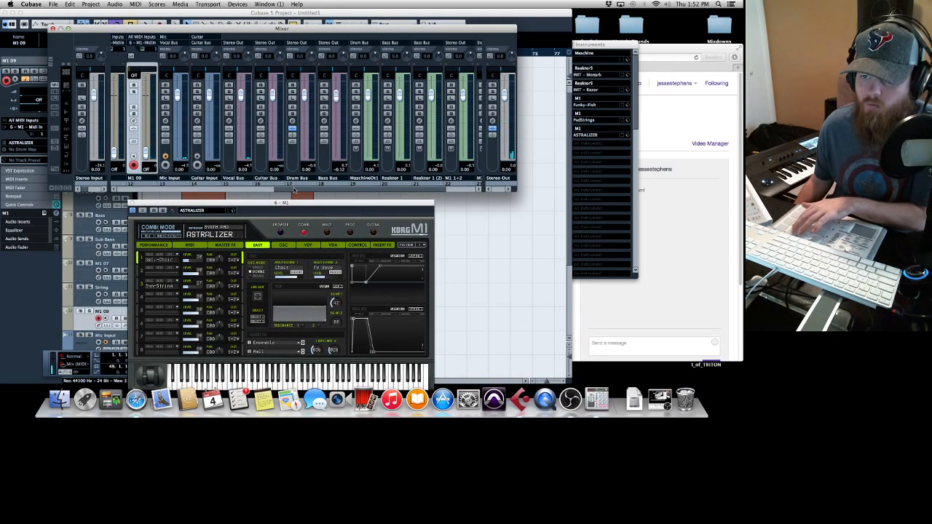
drag(293, 191, 346, 191)
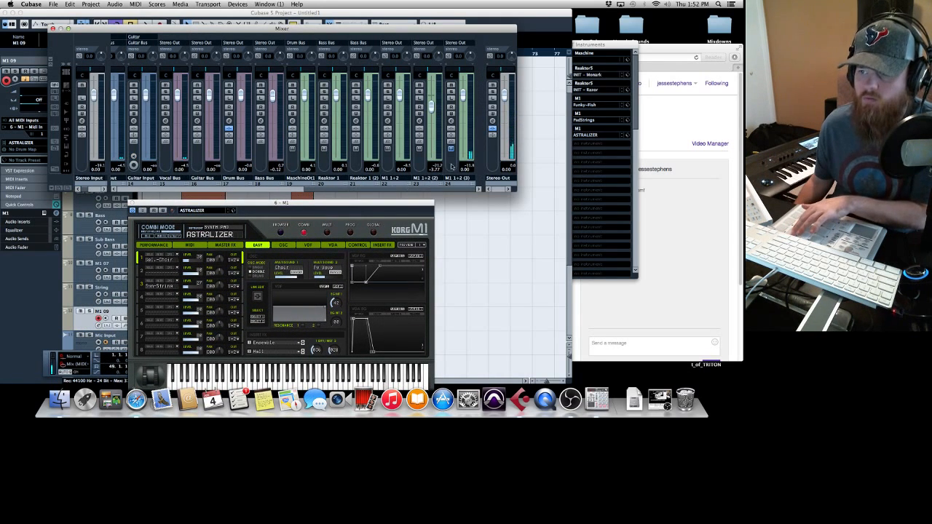
click(451, 121)
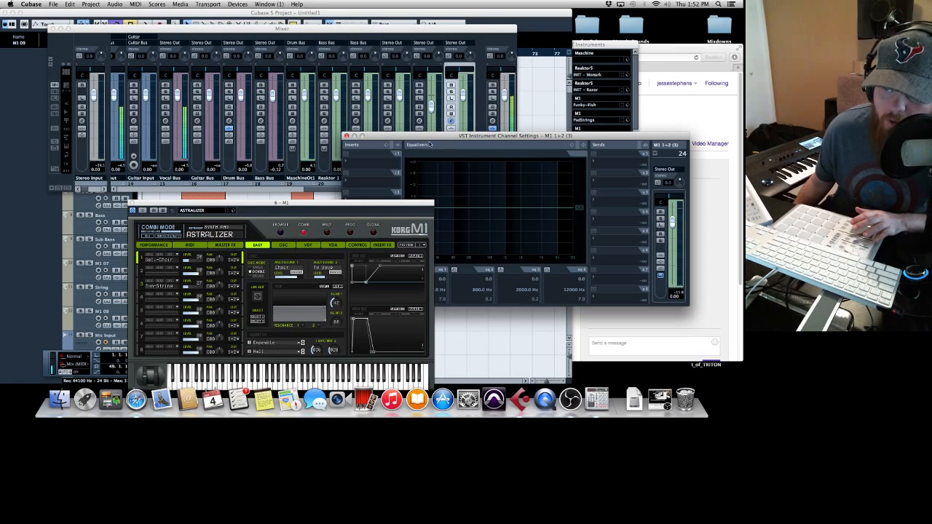
click(376, 182)
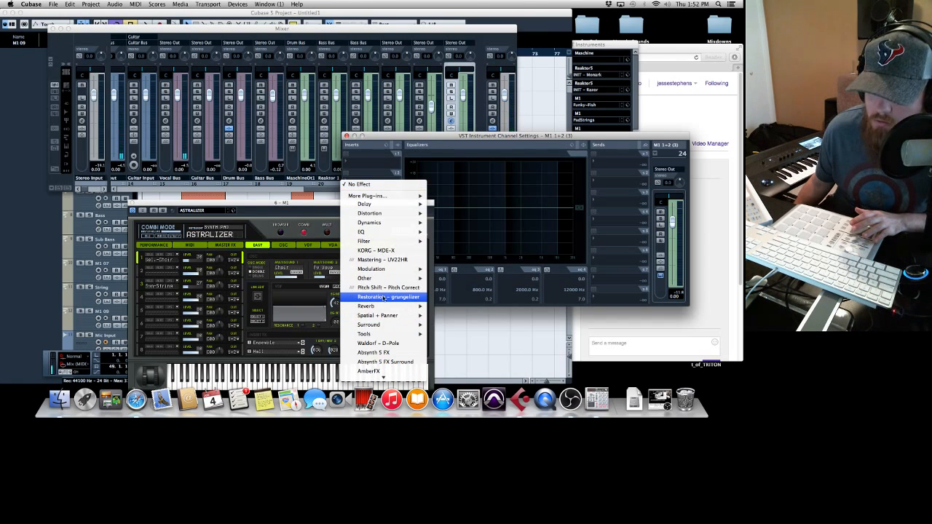
scroll(385, 303, down, 5)
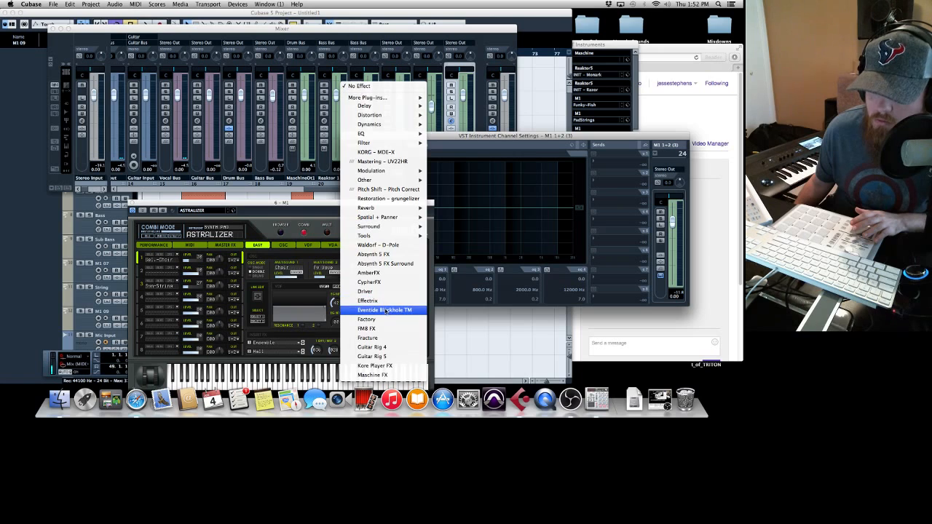
click(386, 310)
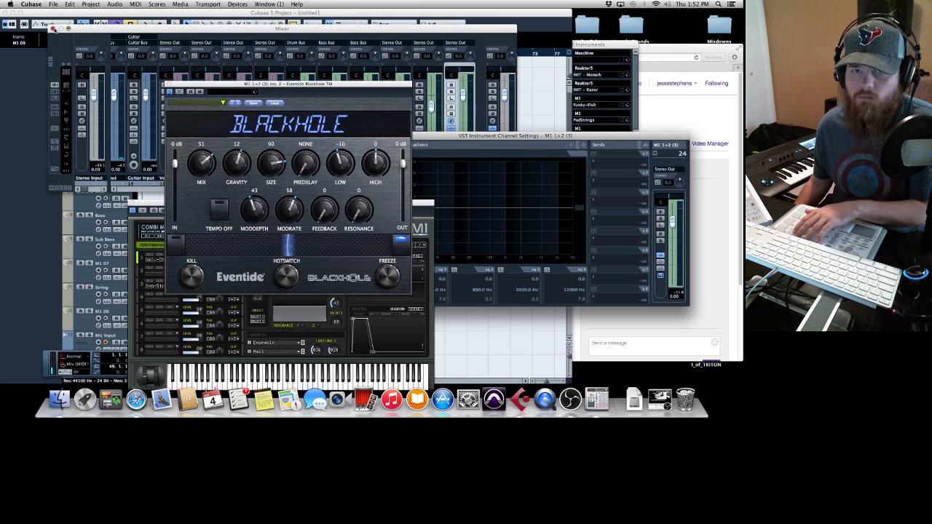
Step: Lower the M1 1+2 (3) channel to -8.40 dB and close the mixer and the Blackhole editor
drag(461, 99, 463, 107)
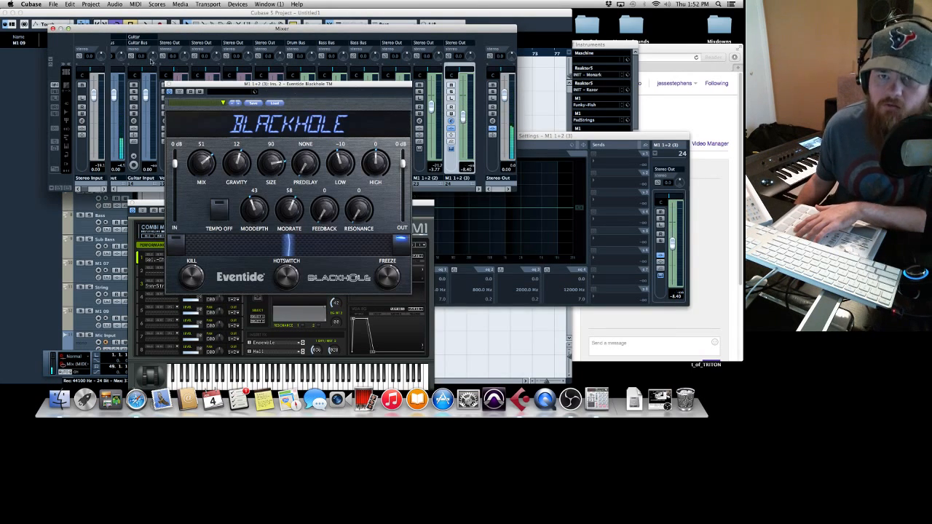
click(52, 28)
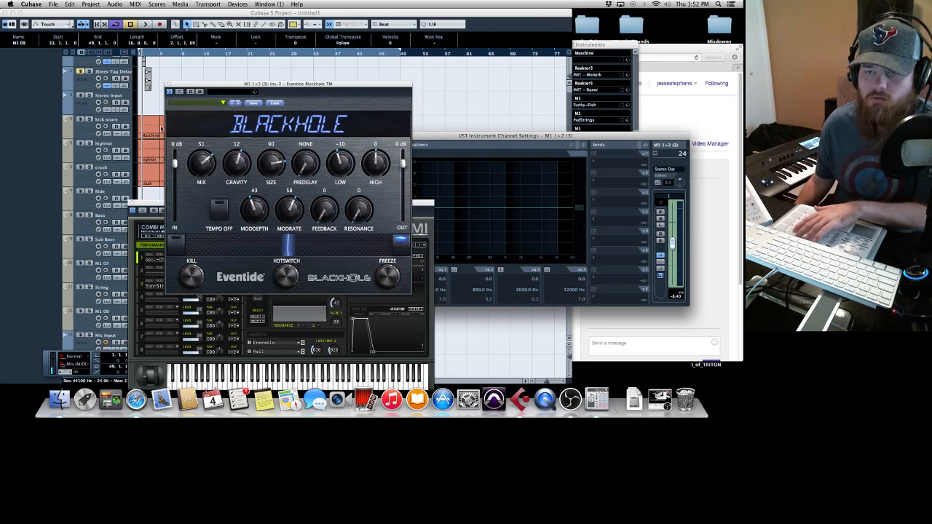
click(262, 77)
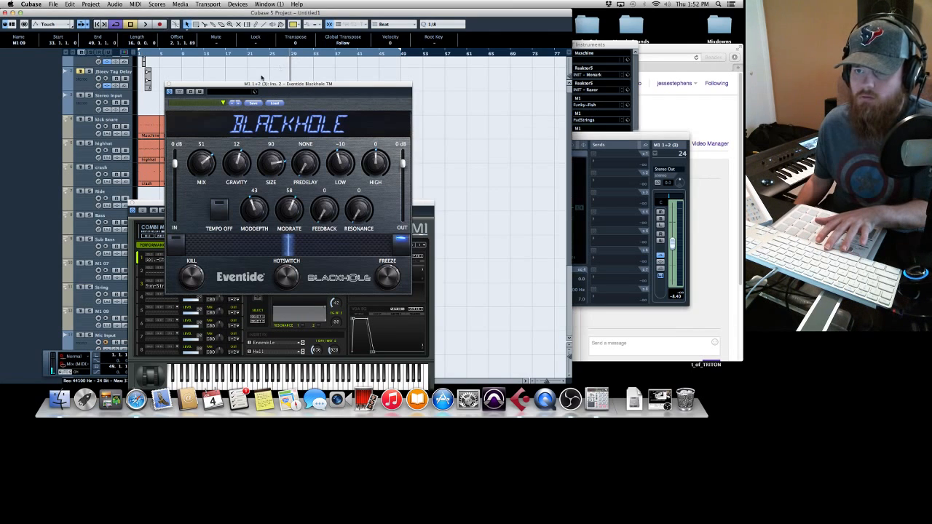
drag(236, 88, 88, 53)
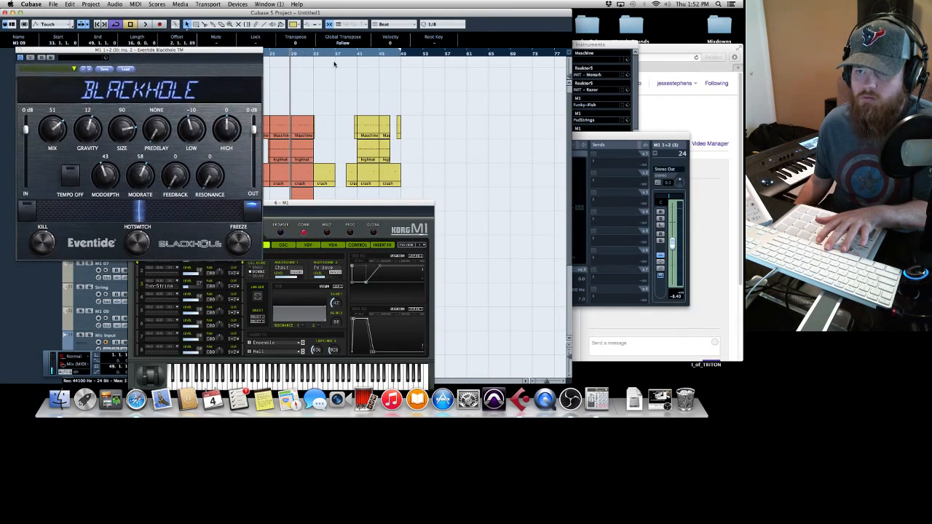
click(20, 50)
Step: Rename the M1 09 track to high string
scroll(88, 191, down, 5)
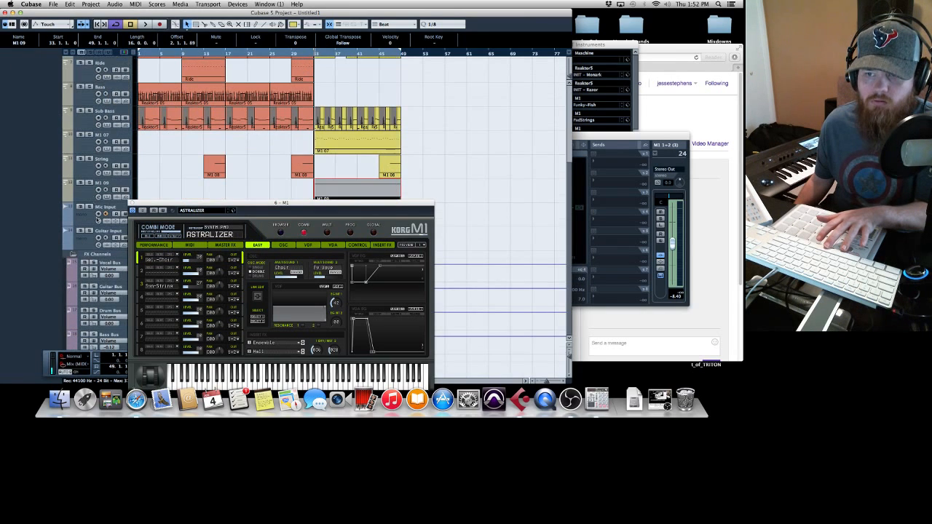
click(102, 186)
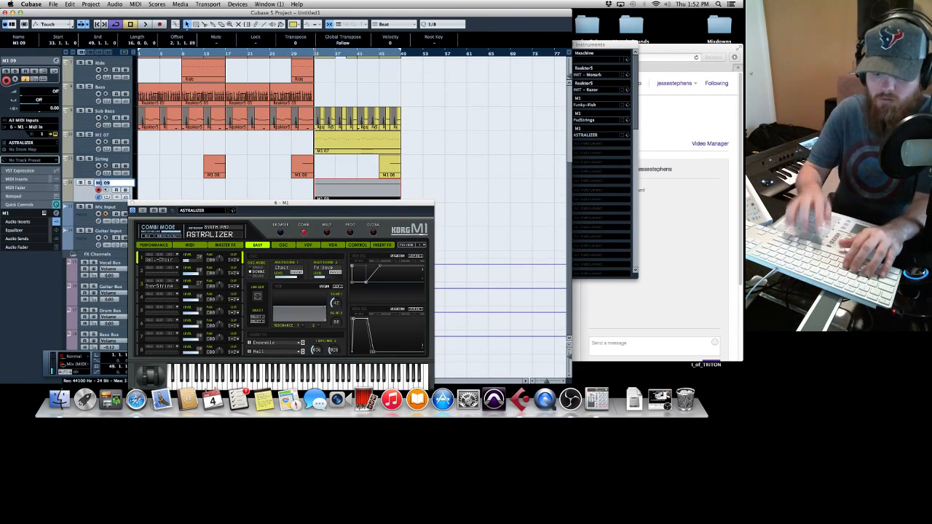
text(high)
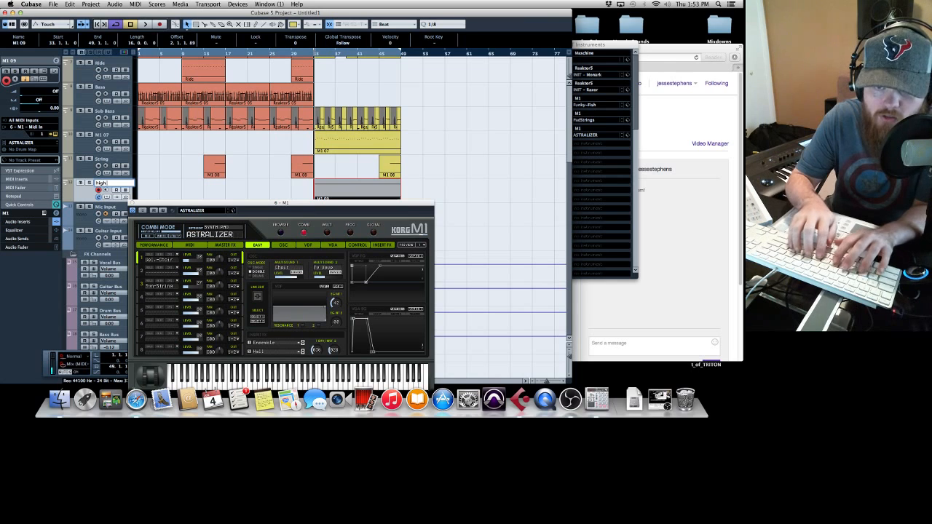
text( string)
key(Return)
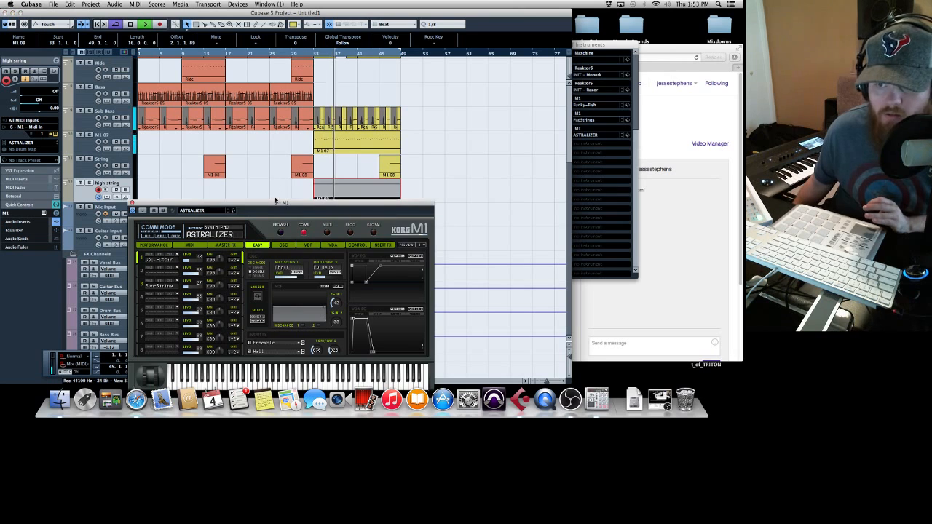
Step: Close the M1 editor and colour the high string part at bar 33 yellow
drag(258, 207, 313, 124)
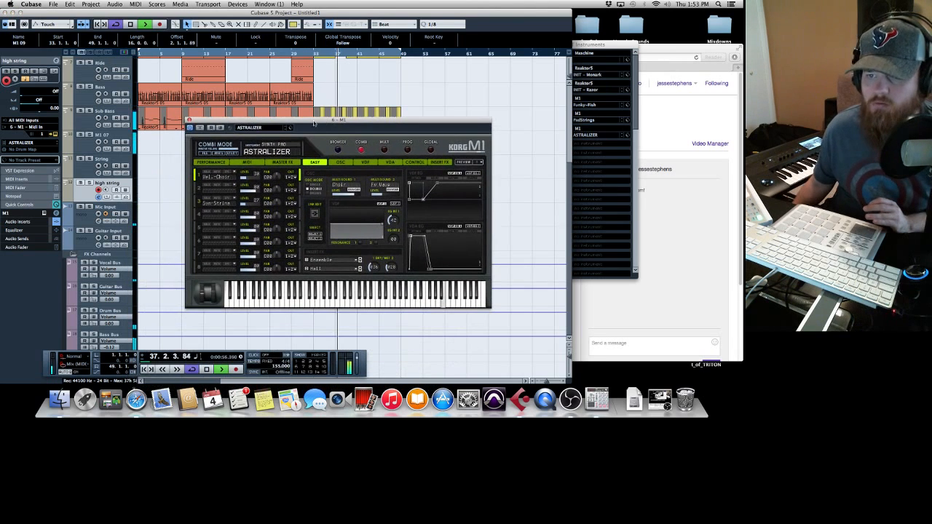
click(189, 120)
scroll(352, 193, up, 5)
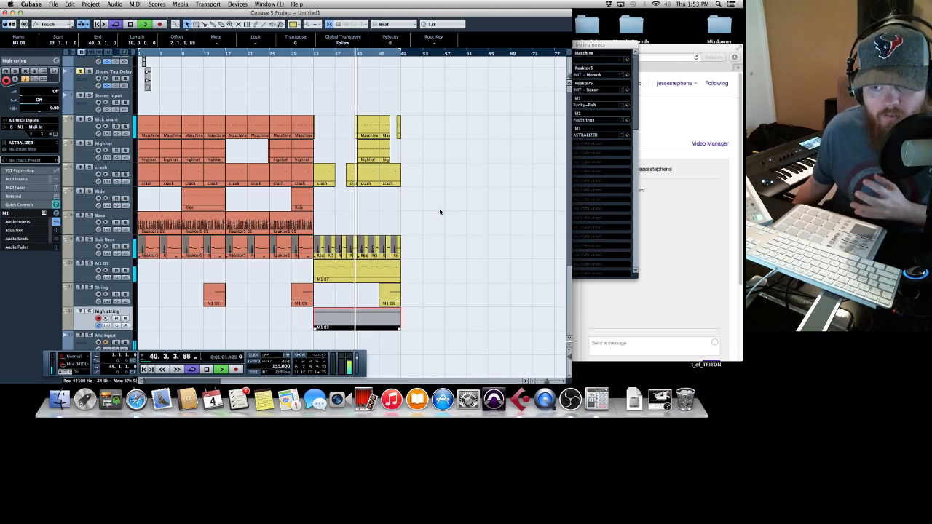
click(298, 26)
click(300, 67)
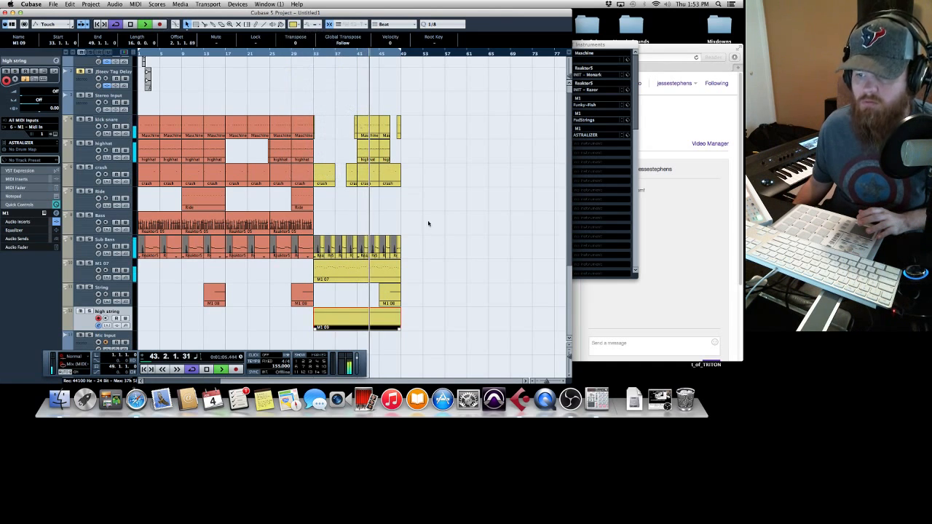
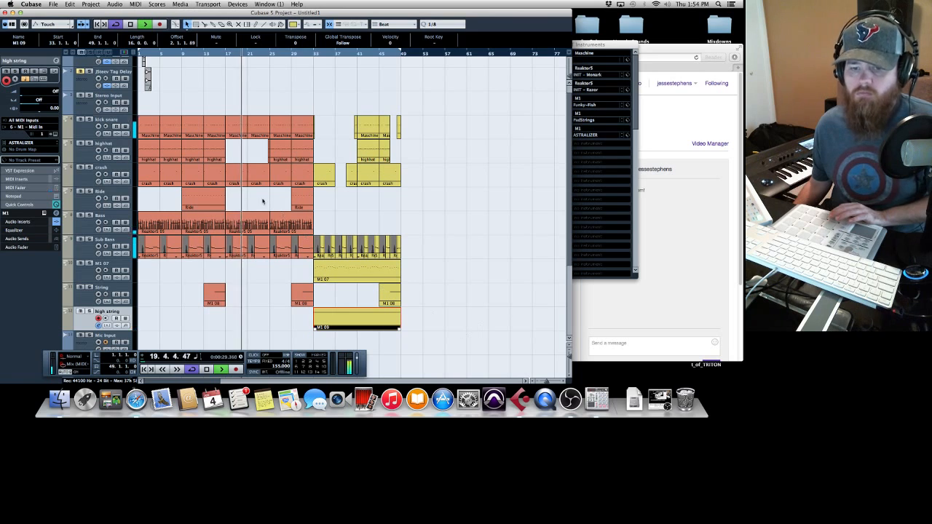
Step: Record a sustained high string note at bar 21 and check the take in the Key Editor
click(160, 24)
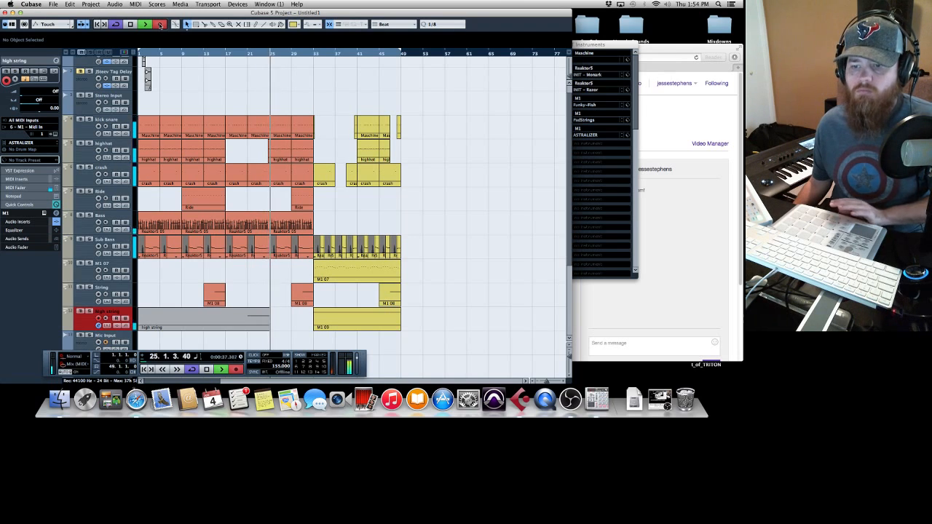
key(space)
click(248, 54)
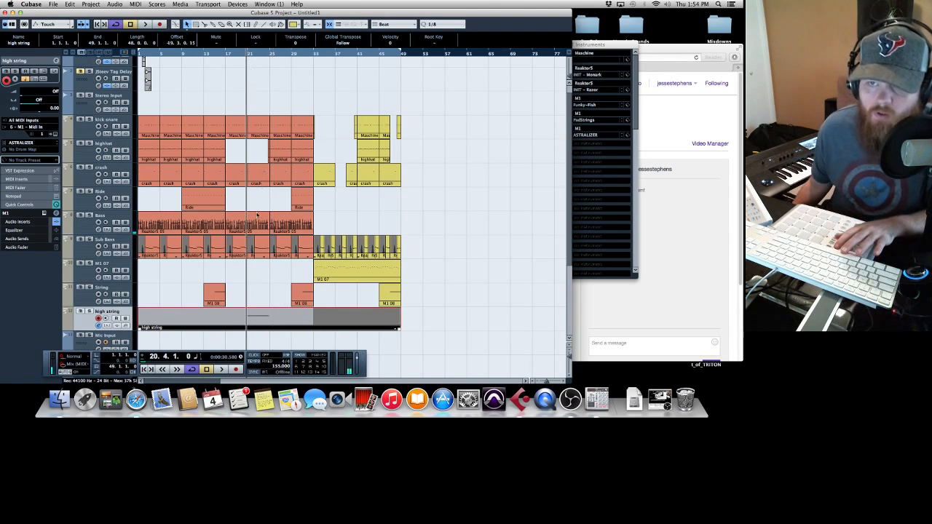
double_click(256, 322)
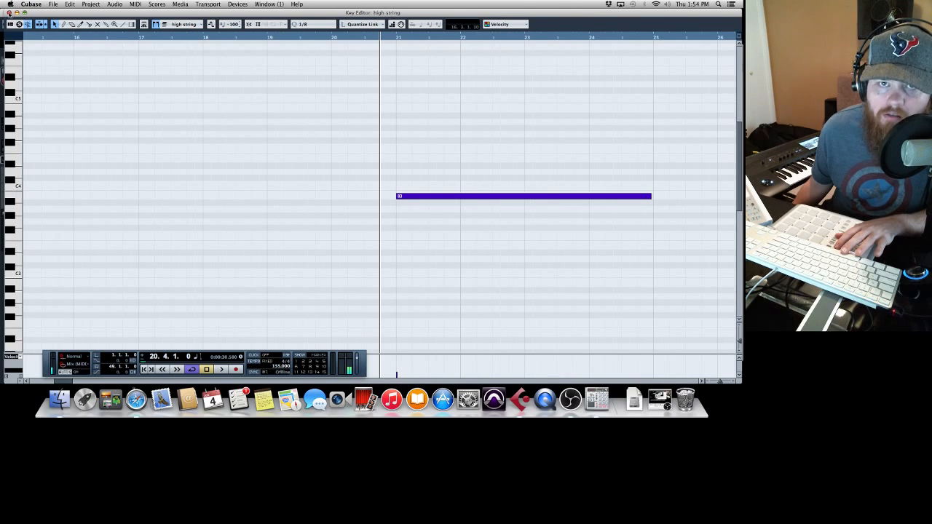
click(8, 13)
Step: Split the recorded high string part at bars 21 and 25 and delete the pieces outside that range
right_click(242, 320)
click(248, 319)
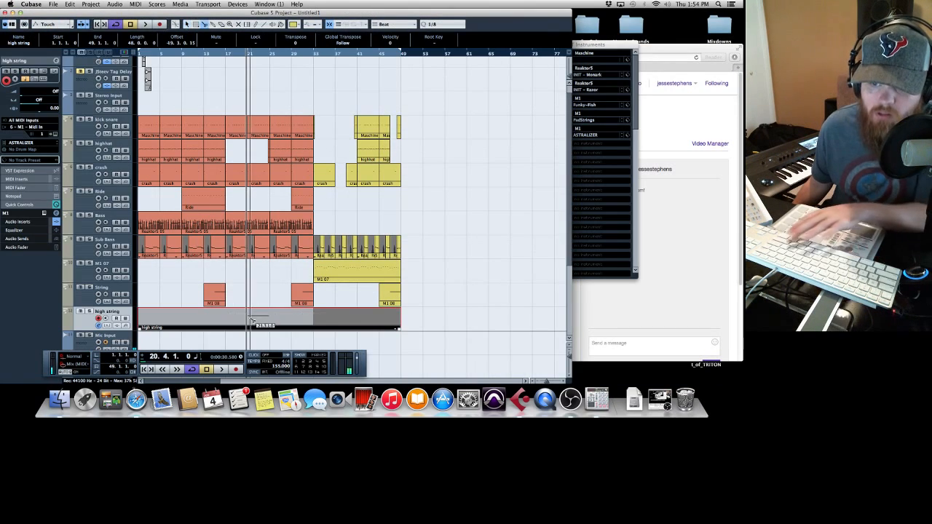
click(248, 320)
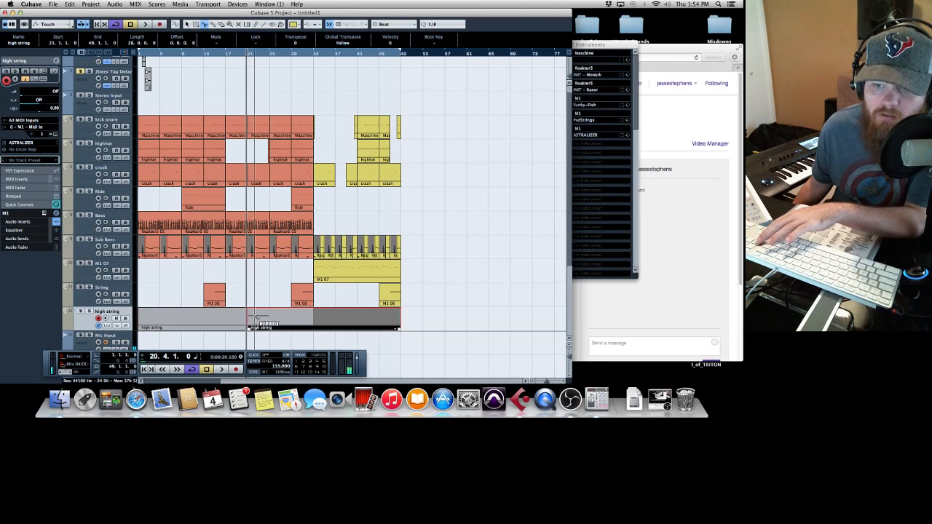
click(270, 320)
right_click(270, 321)
click(272, 319)
click(228, 320)
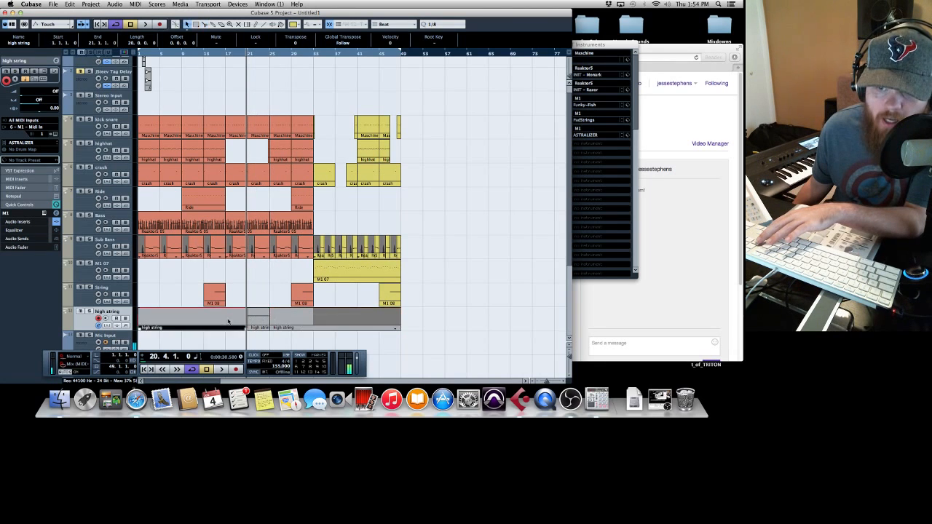
key(Delete)
click(281, 322)
key(Delete)
Step: Copy the four-bar high string part to bar 17 and set both parts to Color 1
drag(261, 323, 242, 321)
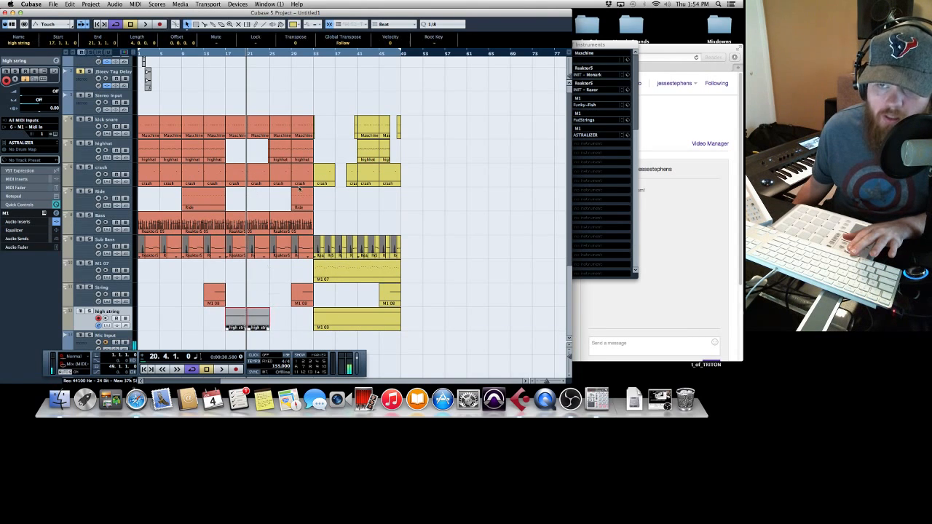
click(298, 25)
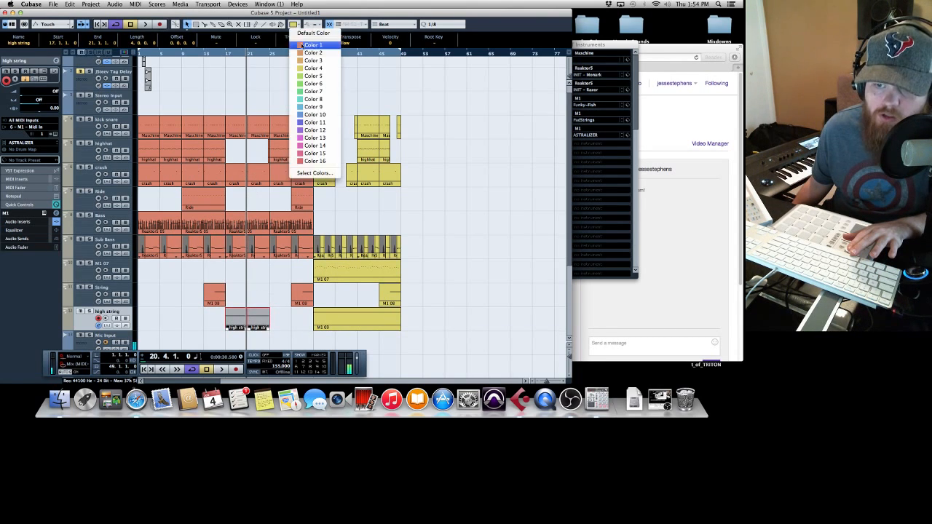
click(300, 45)
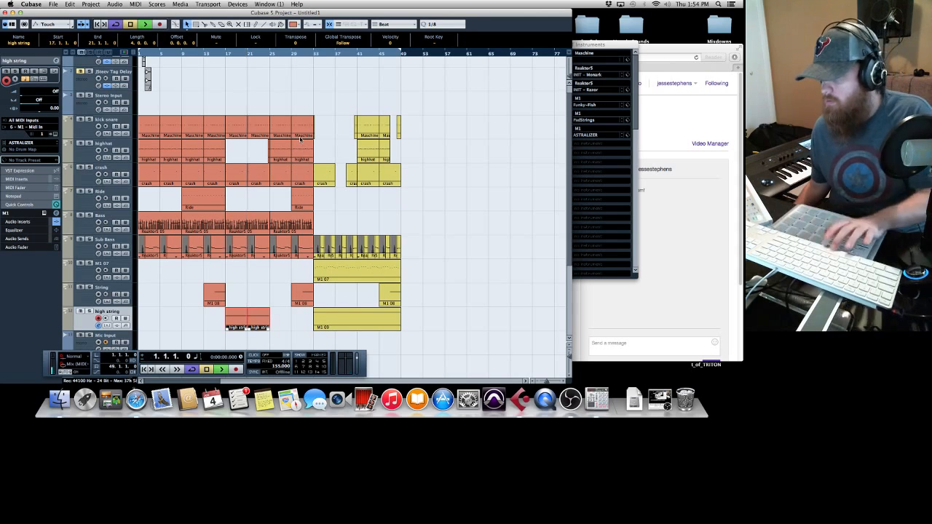
Step: Play the arrangement from the start, then raise the velocity of the high string note at bar 17
key(period)
key(space)
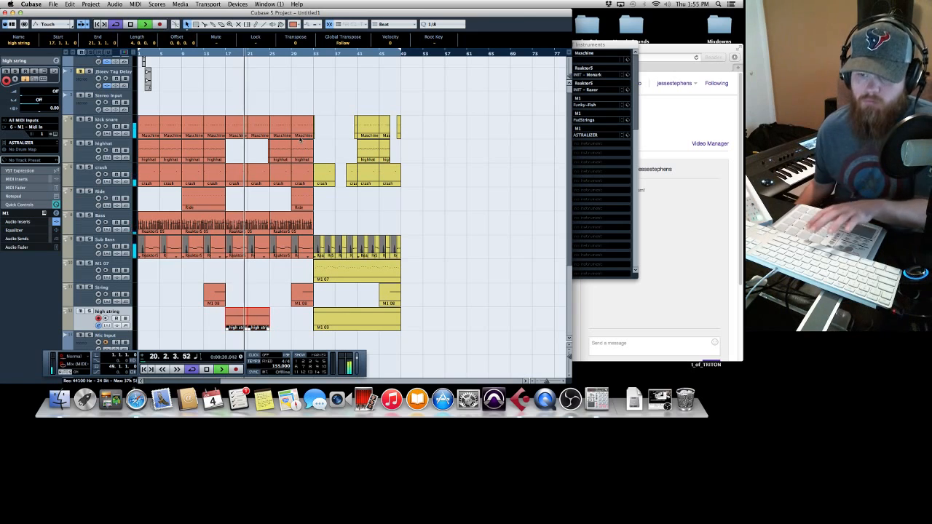
key(space)
double_click(236, 319)
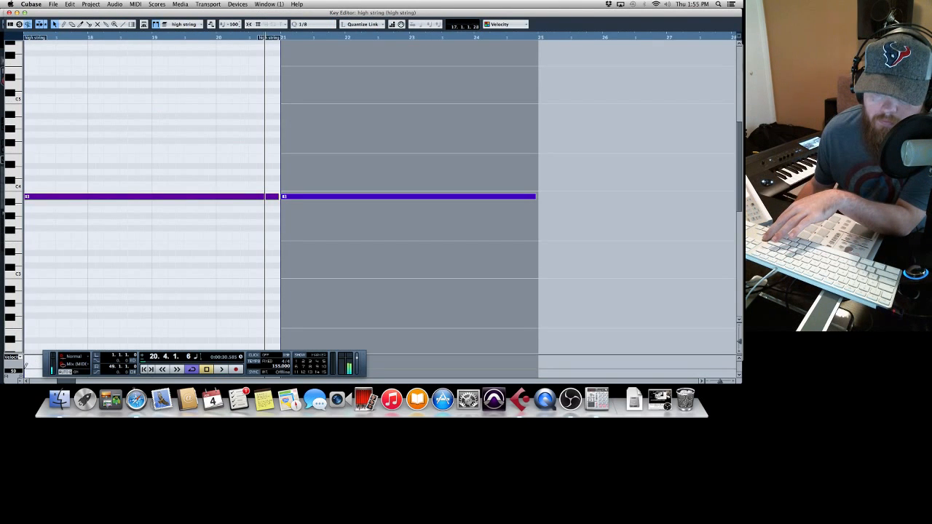
drag(47, 364, 48, 329)
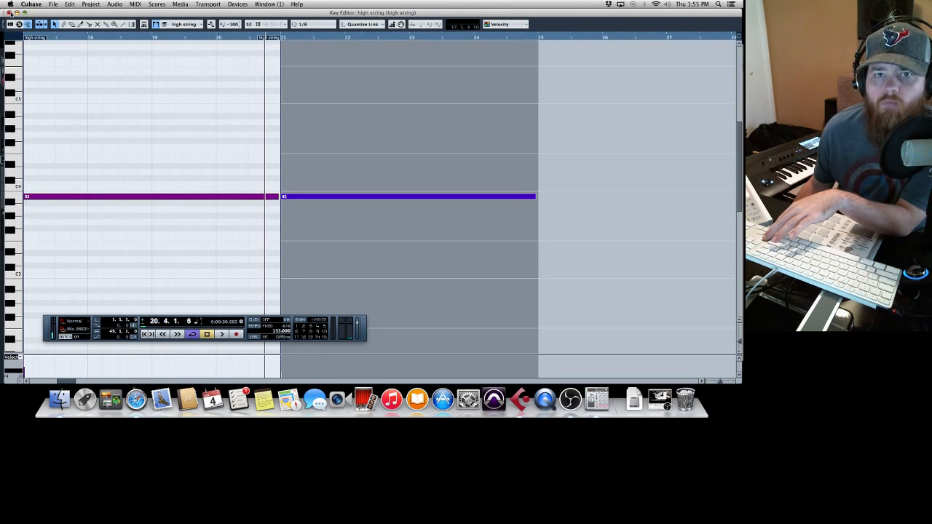
click(8, 14)
Step: Play back from bar 13 to check the high string parts, moving the transport panel clear of their track
click(206, 55)
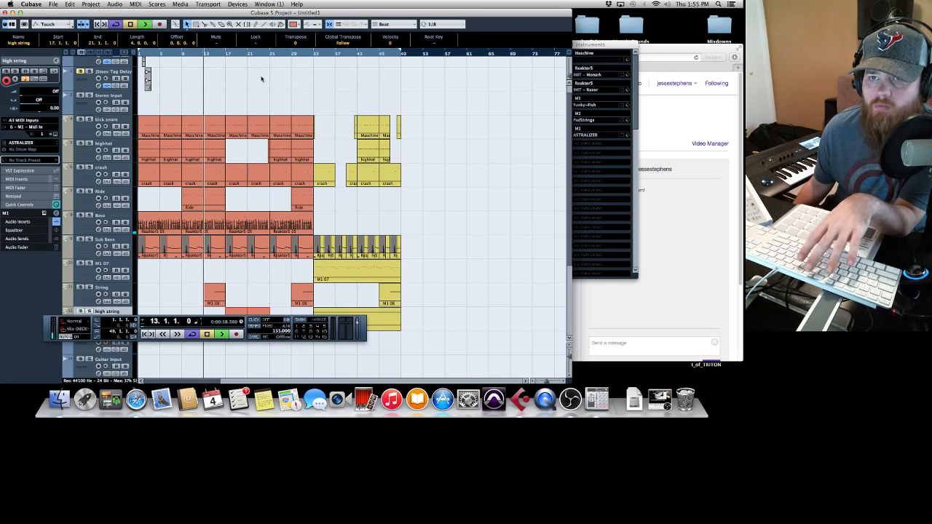
key(space)
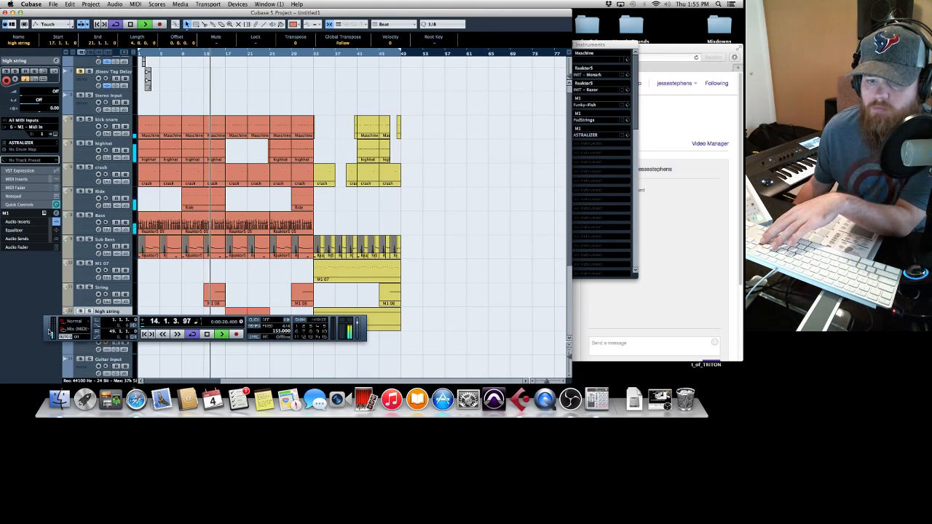
drag(49, 331, 168, 365)
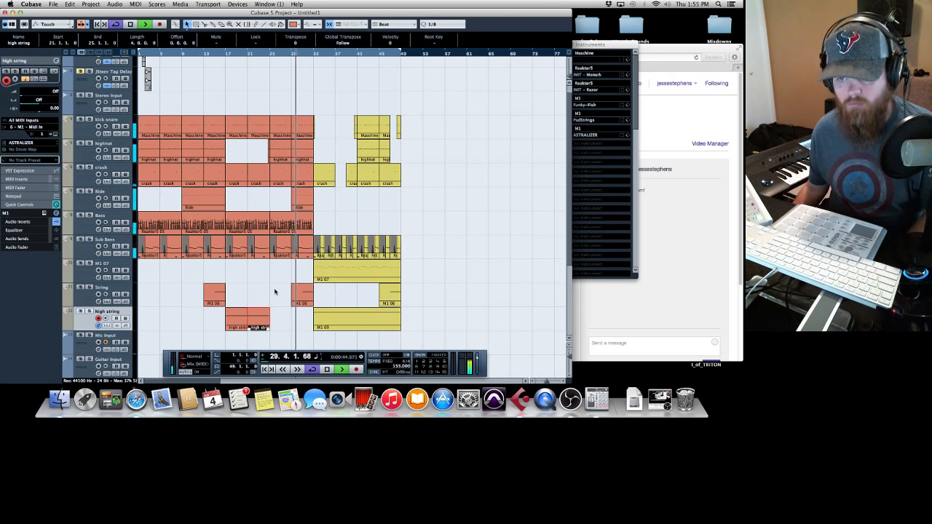
key(space)
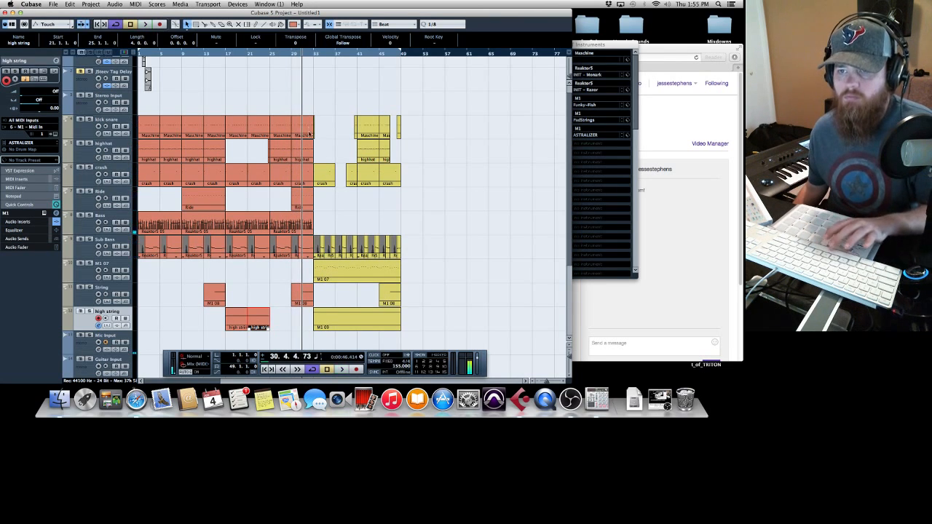
Step: Shorten the kick snare part at bar 29 to end at 31.2.1.0 and play the transition into the yellow section
drag(304, 136, 297, 137)
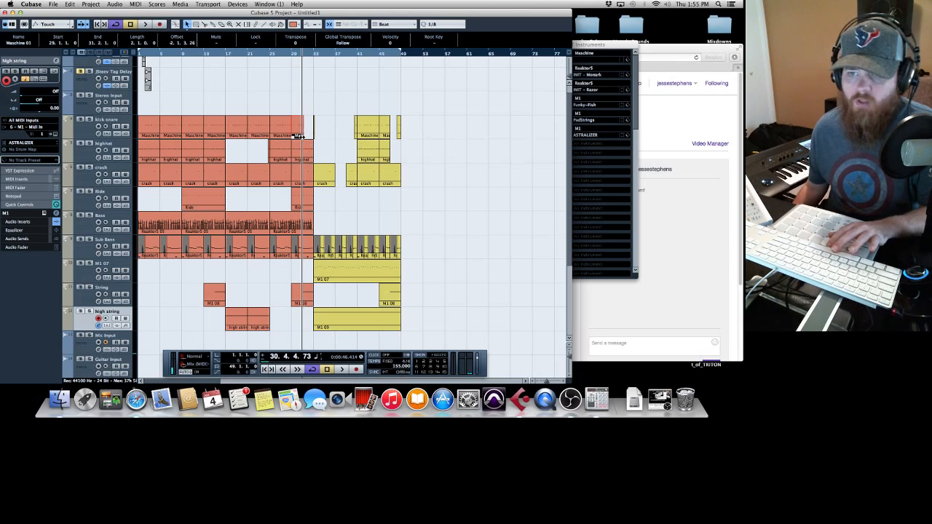
click(292, 55)
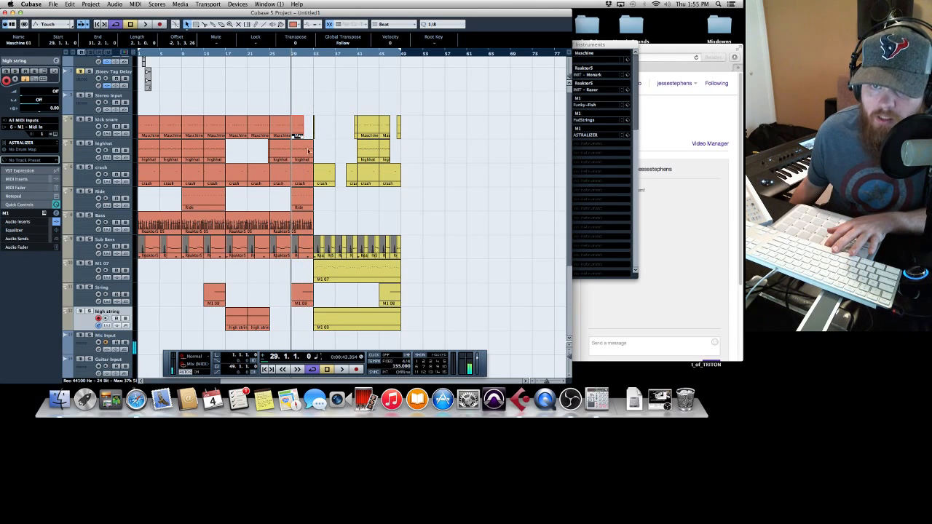
key(space)
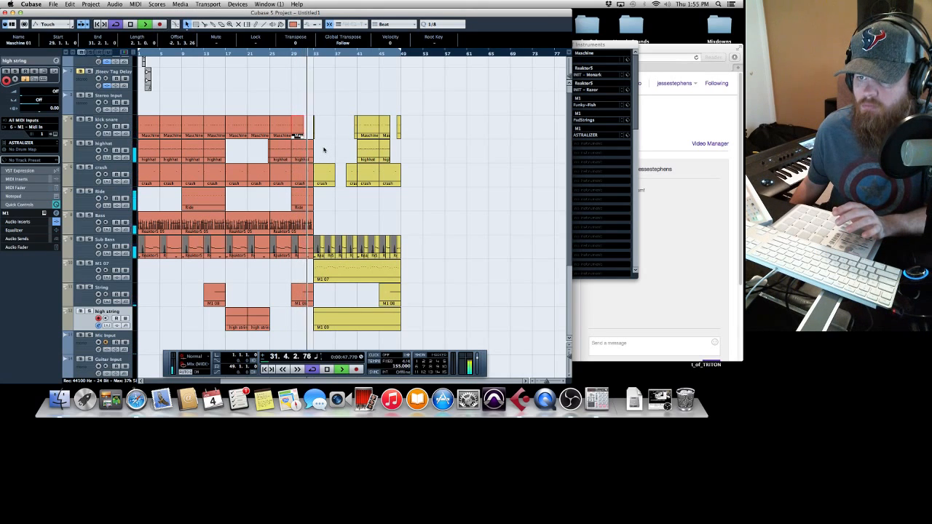
click(305, 155)
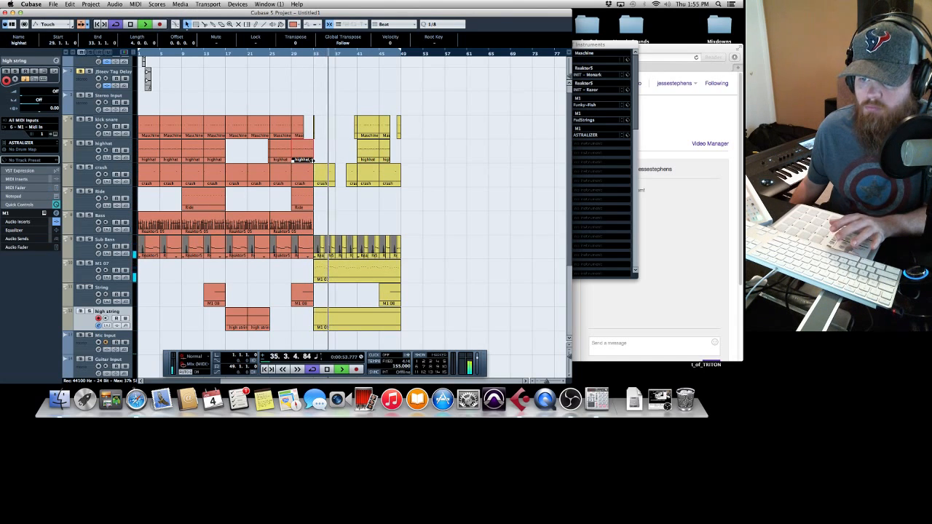
key(space)
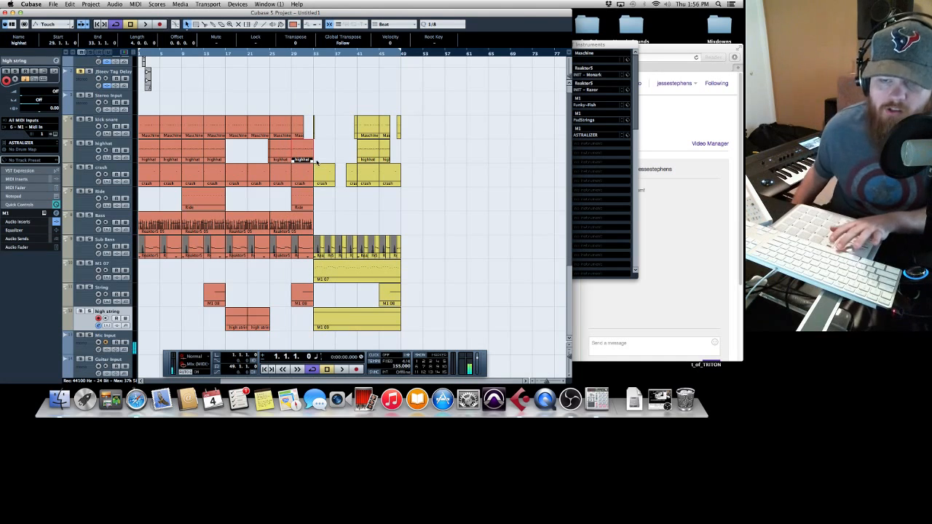
Step: Play from the start, adjust the first note's velocity in the crash part at bar 5, and copy the part to bar 9
key(space)
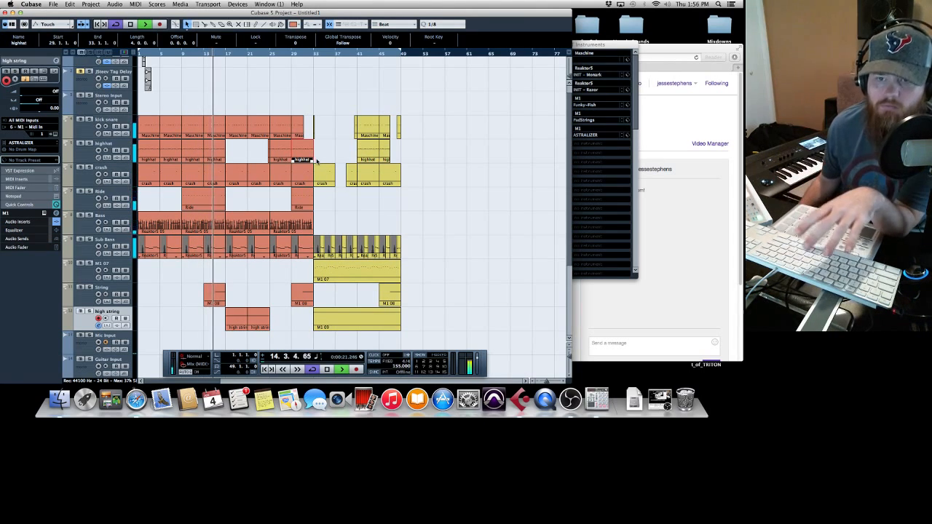
key(space)
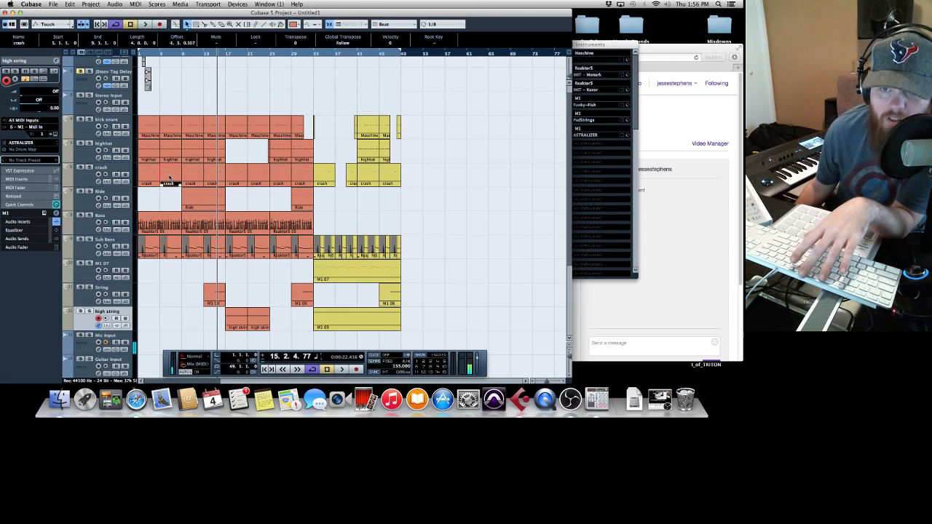
double_click(169, 177)
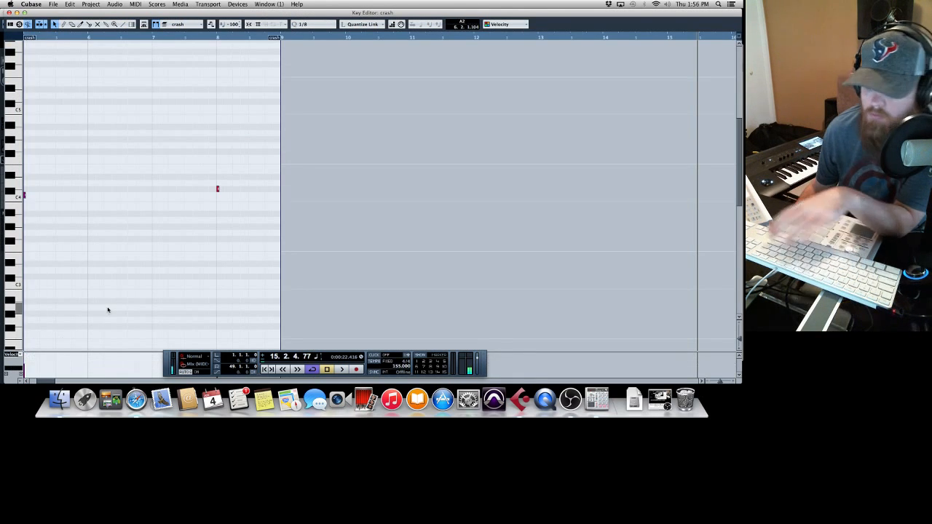
key(KP_Decimal)
key(space)
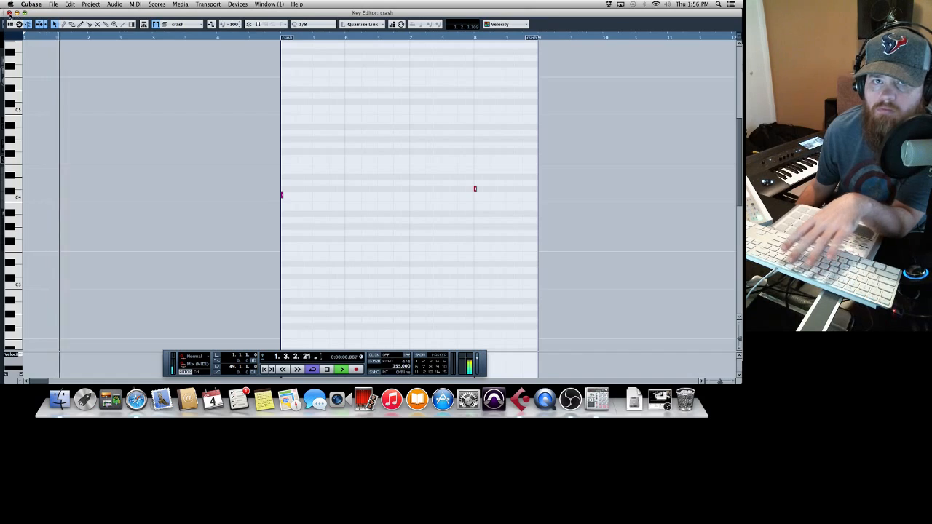
click(10, 13)
drag(171, 178, 193, 178)
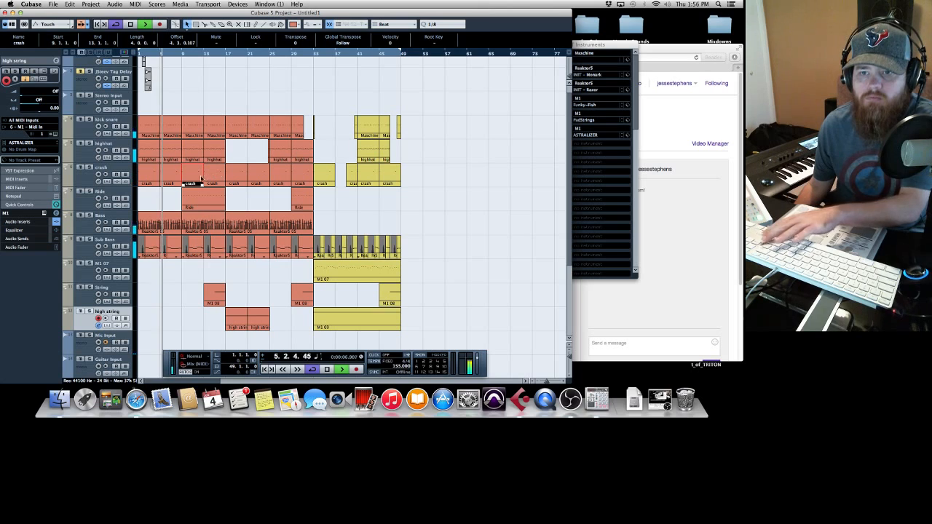
Step: Readjust the first note's velocity in the crash part at bar 5 and replay from the start
double_click(193, 179)
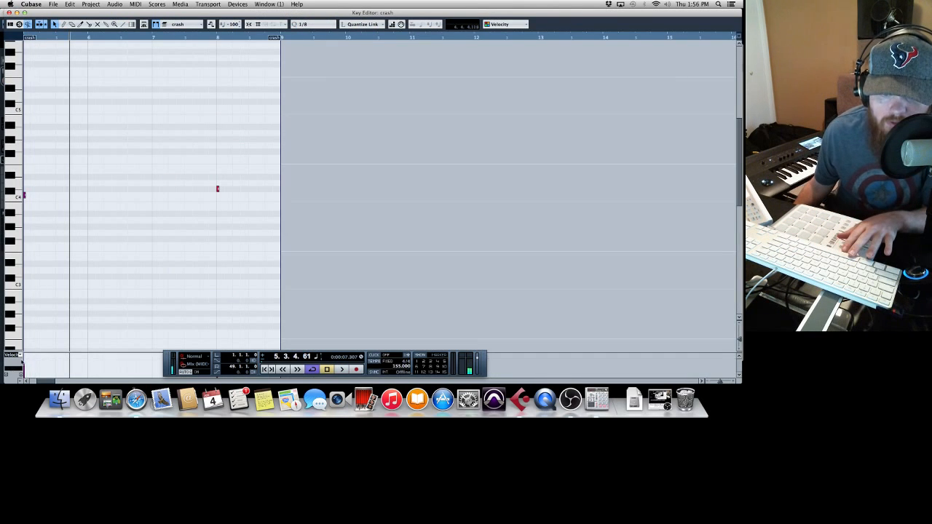
key(period)
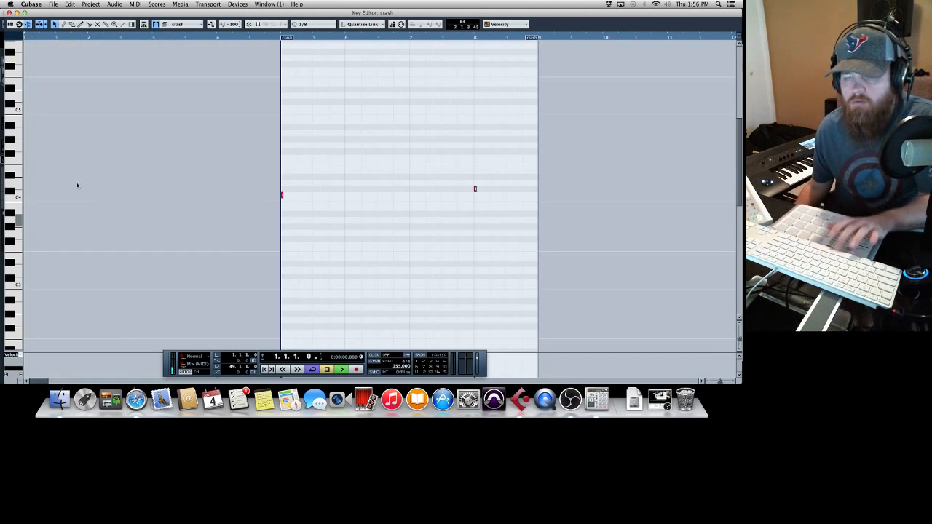
key(space)
key(Return)
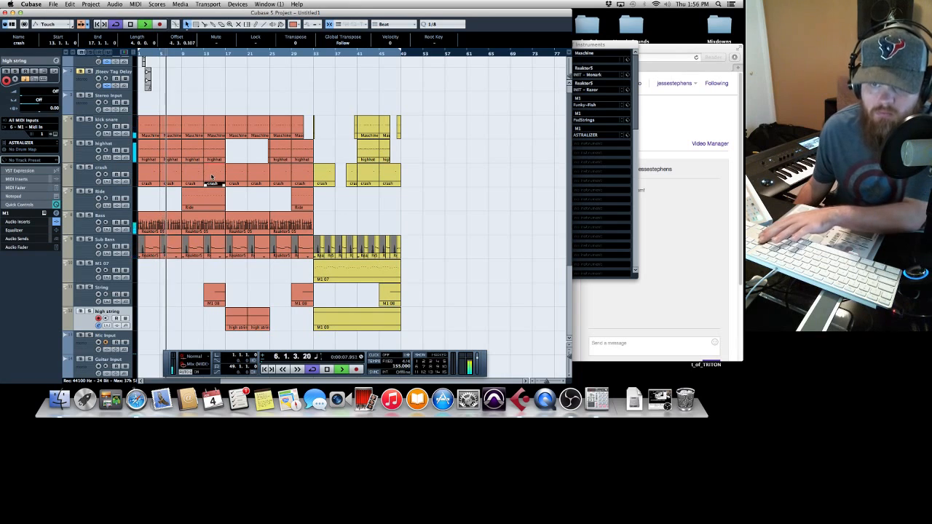
Step: Replace the following red crash parts through bar 29 with copies of the edited crash part
key(Right)
drag(194, 177, 304, 180)
key(Delete)
key(Right)
key(Delete)
key(space)
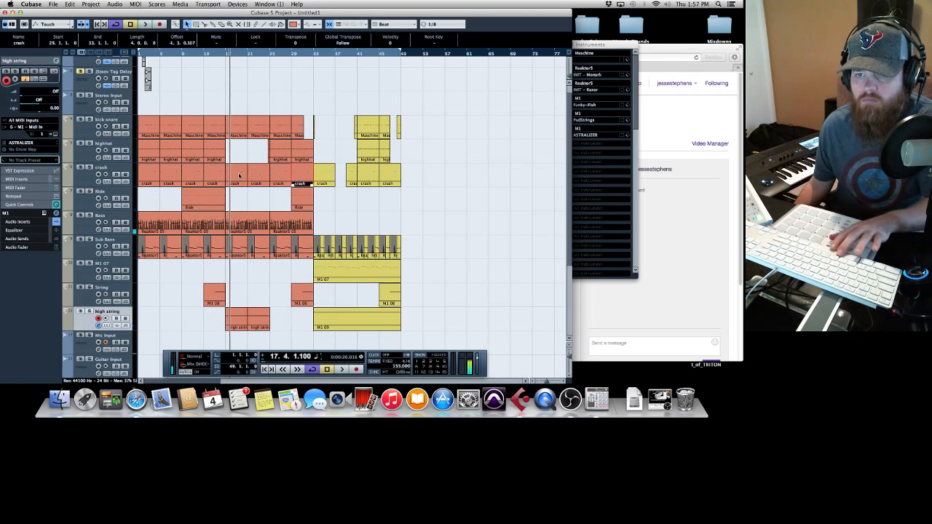
Step: Adjust the first note's velocity in the crash part at bar 17 and play the arrangement from the start
double_click(239, 176)
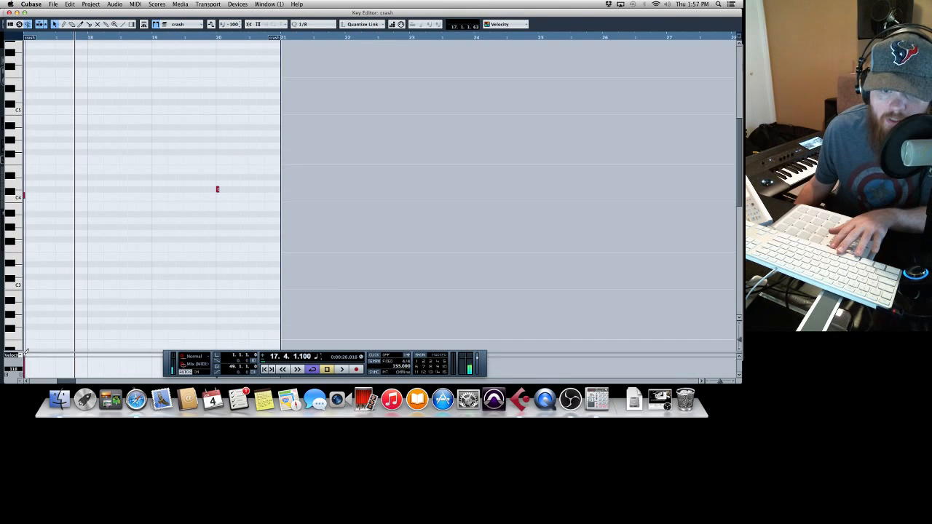
key(KP_Decimal)
key(space)
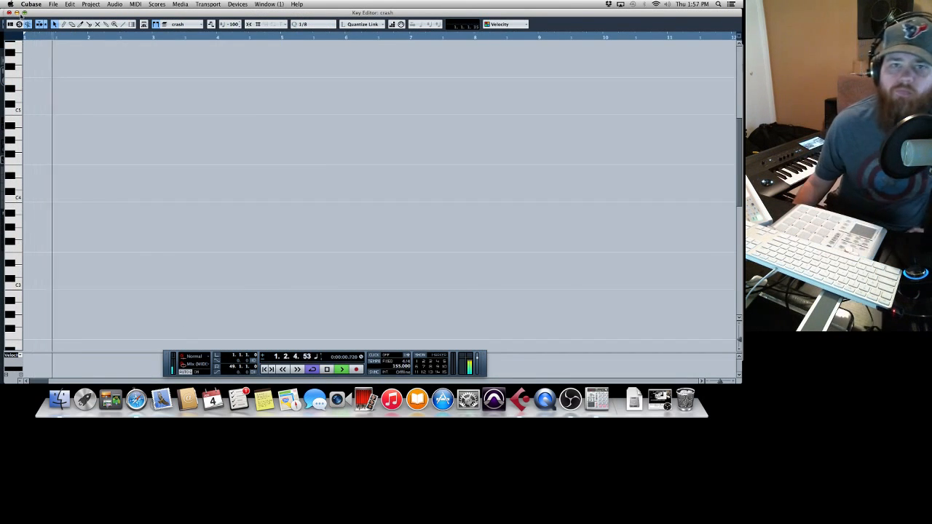
click(6, 13)
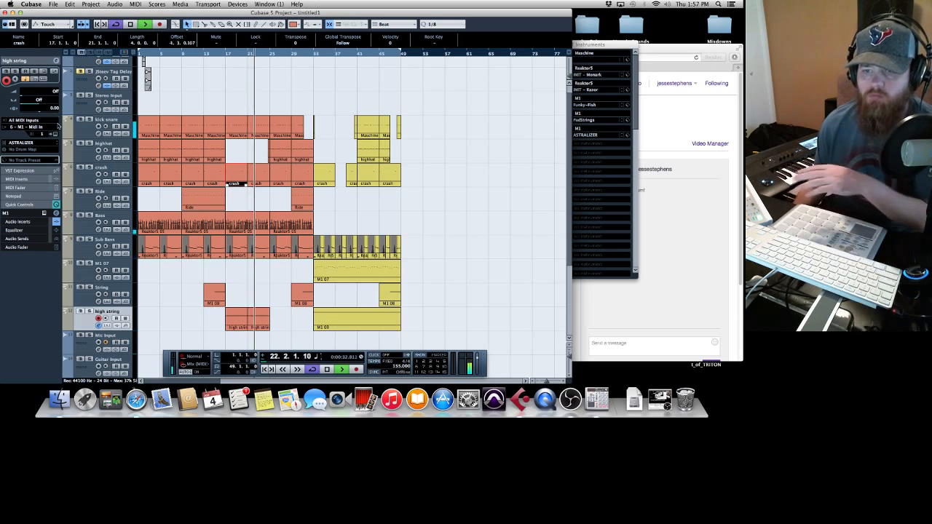
Step: Duplicate the eight-bar Sub Bass part so that it fills bars 17 to 33
click(231, 250)
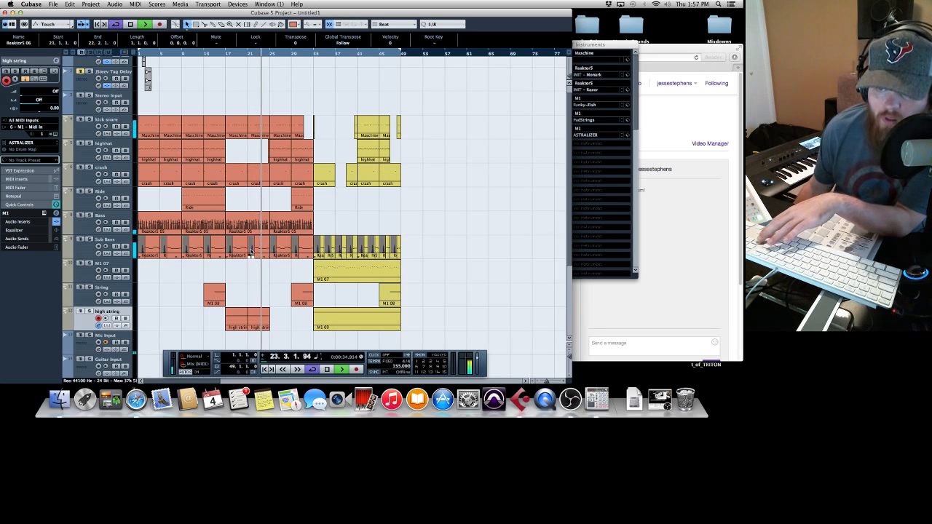
key(super+d)
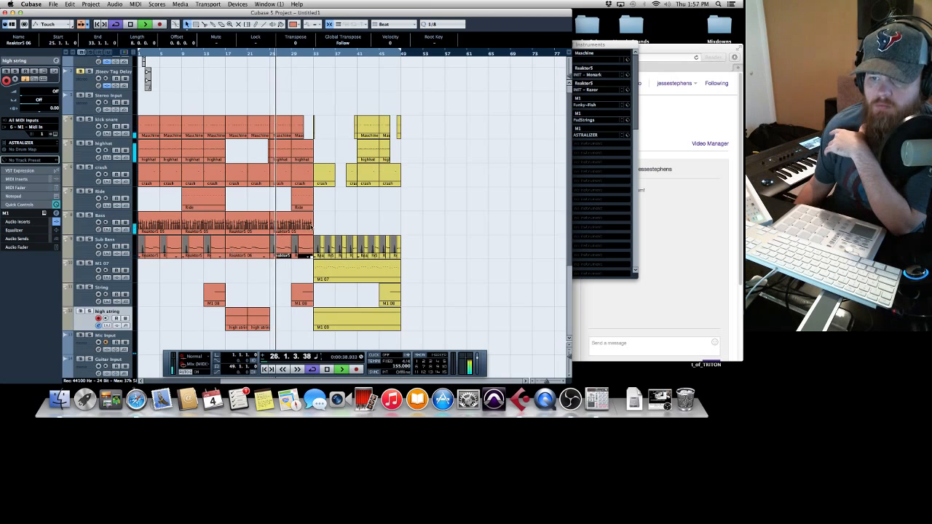
Step: Delete the leftover short Sub Bass parts between bars 25 and 33, listen to the arrangement and stop playback
click(273, 252)
key(Delete)
click(294, 252)
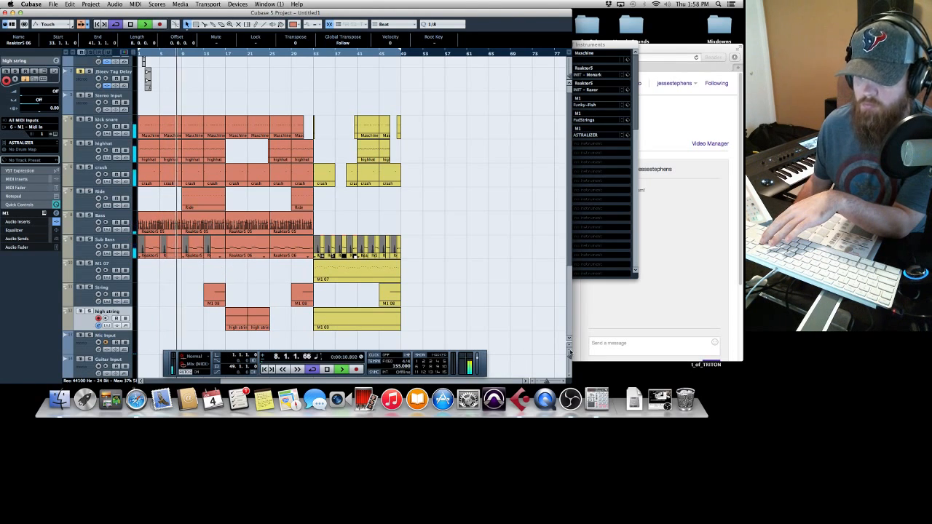
click(571, 353)
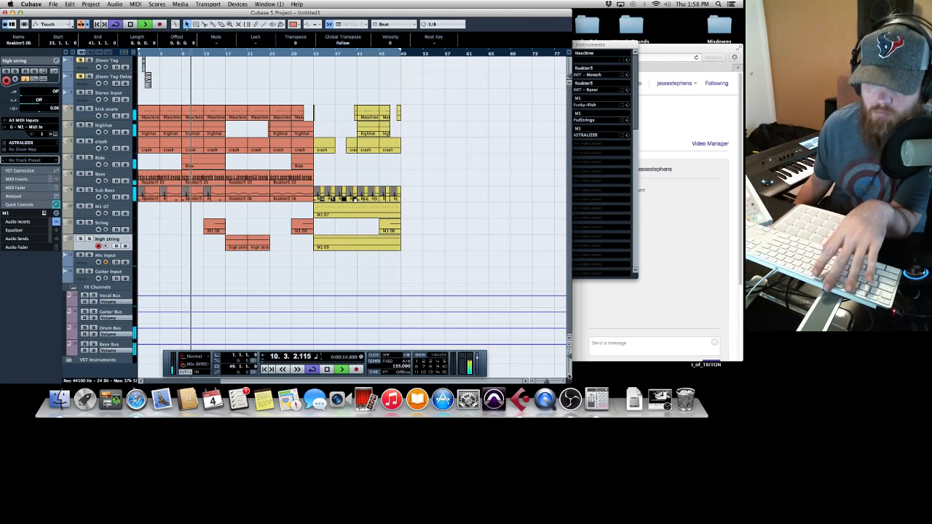
key(space)
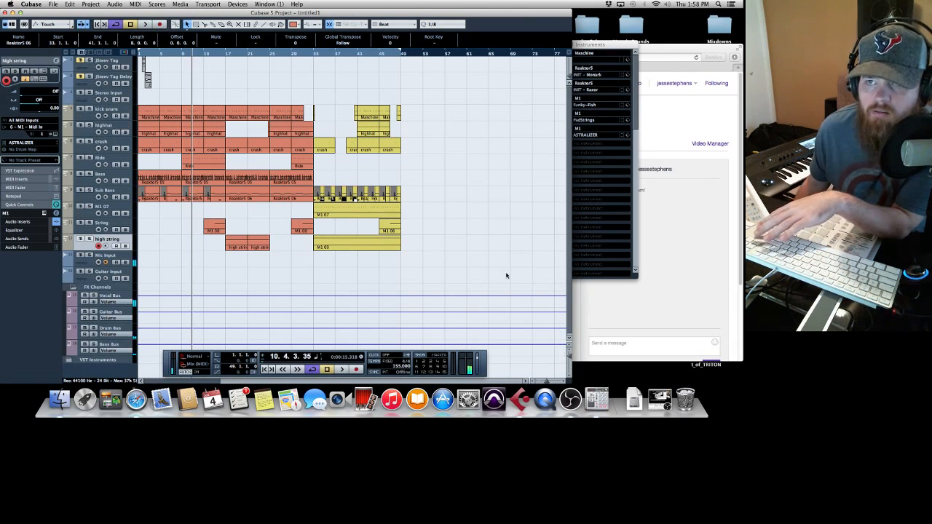
Step: Start a project backup and create a Stream folder containing a nightlight subfolder inside Cubase Projects
click(53, 4)
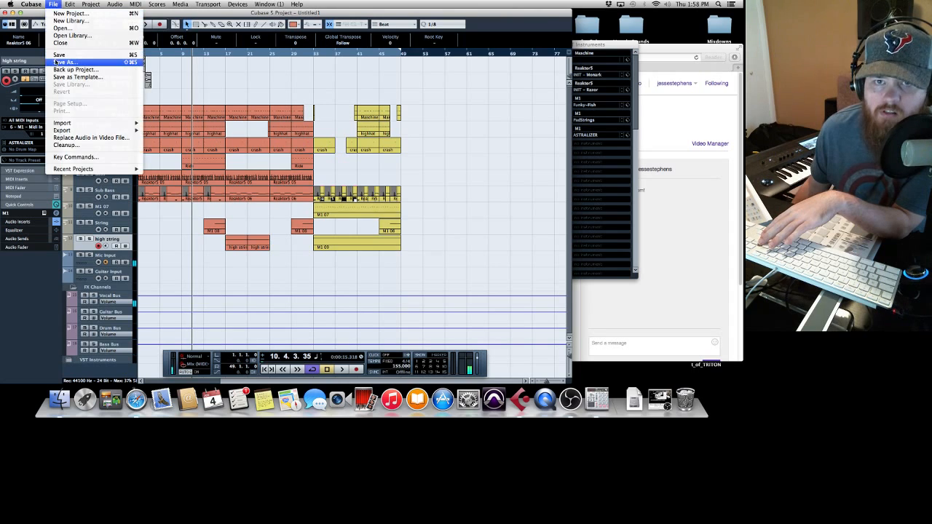
click(61, 62)
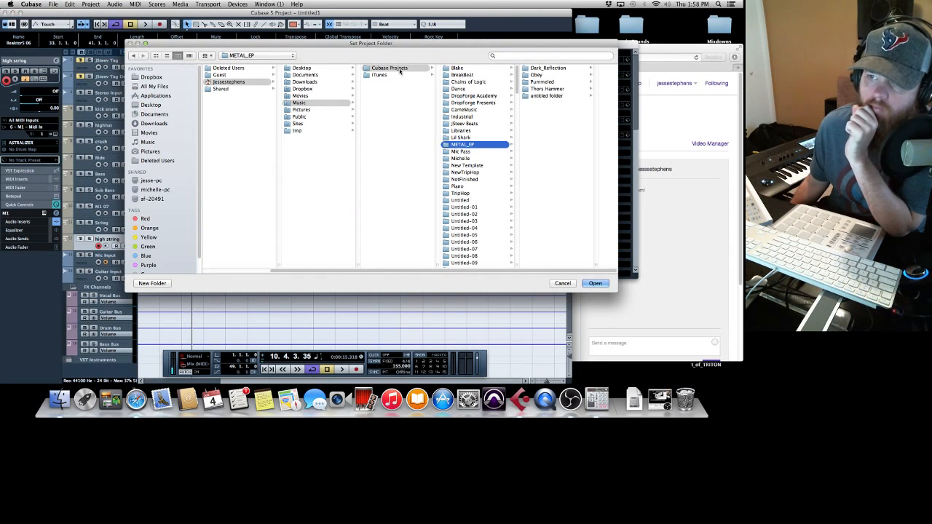
click(399, 69)
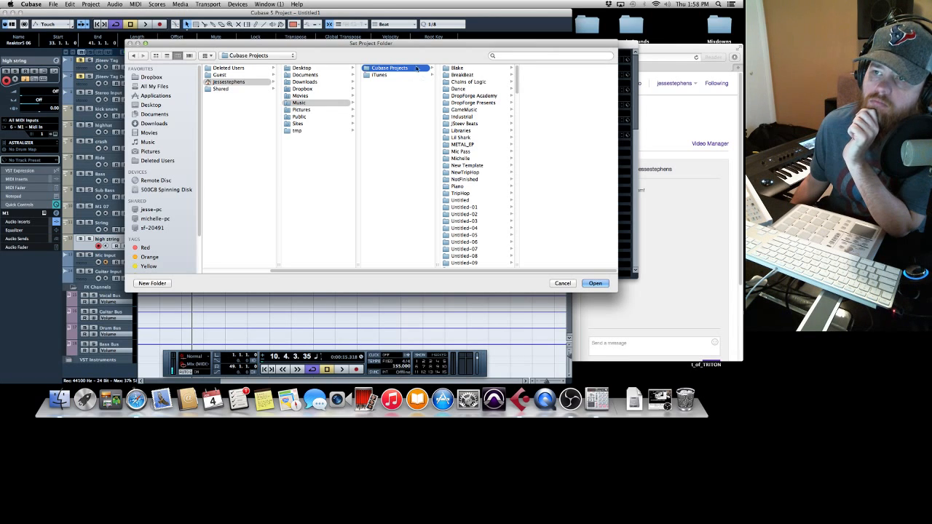
click(153, 284)
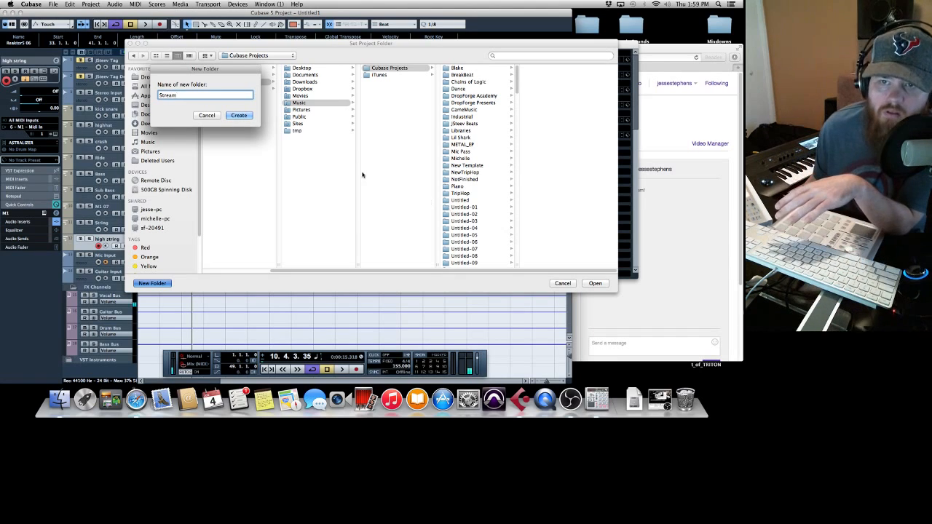
click(239, 115)
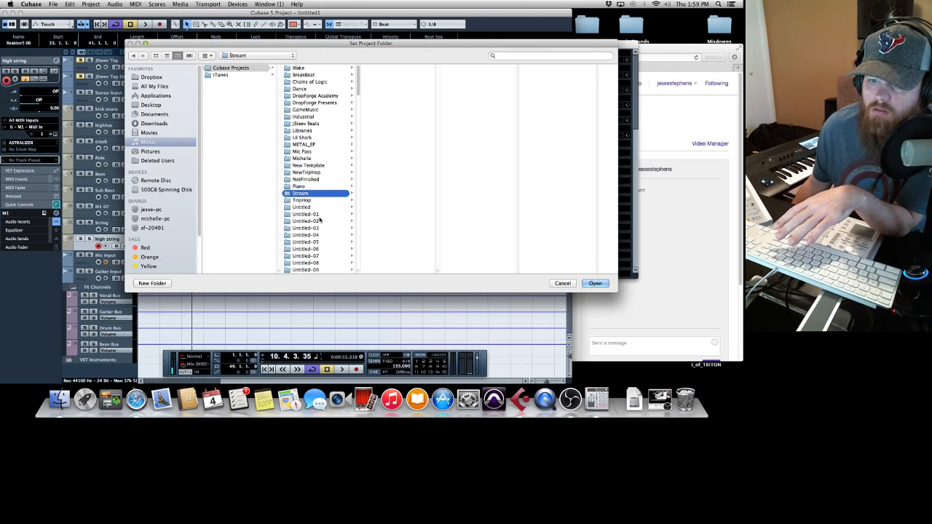
click(153, 283)
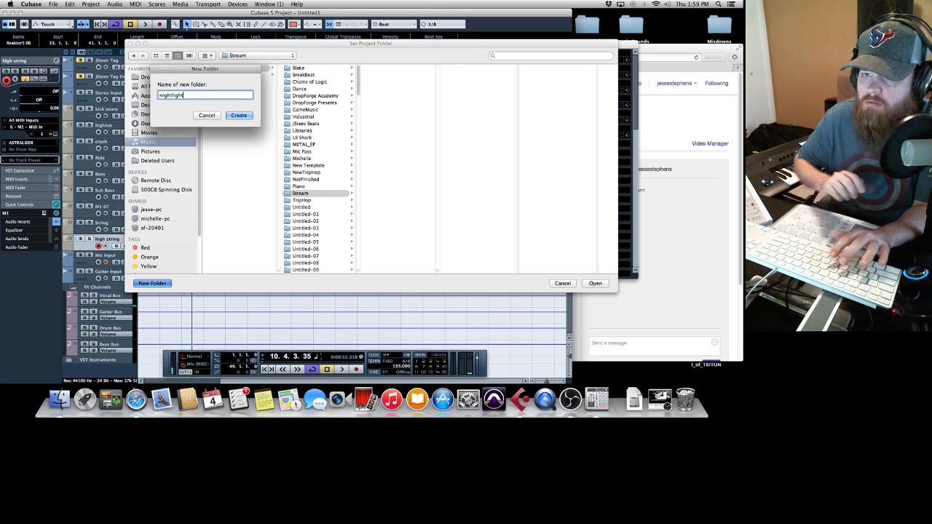
click(240, 115)
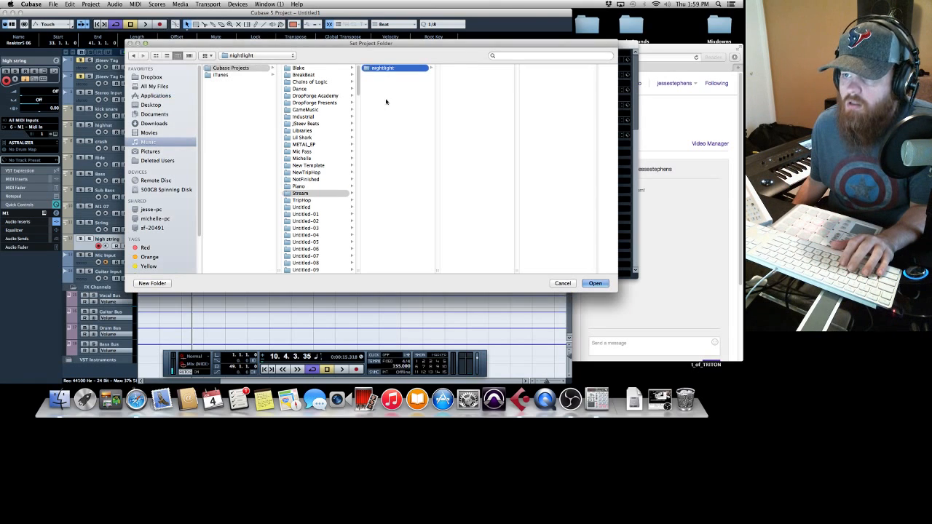
Step: Back up the project into the nightlight folder under the name nightlight_bminor
click(596, 283)
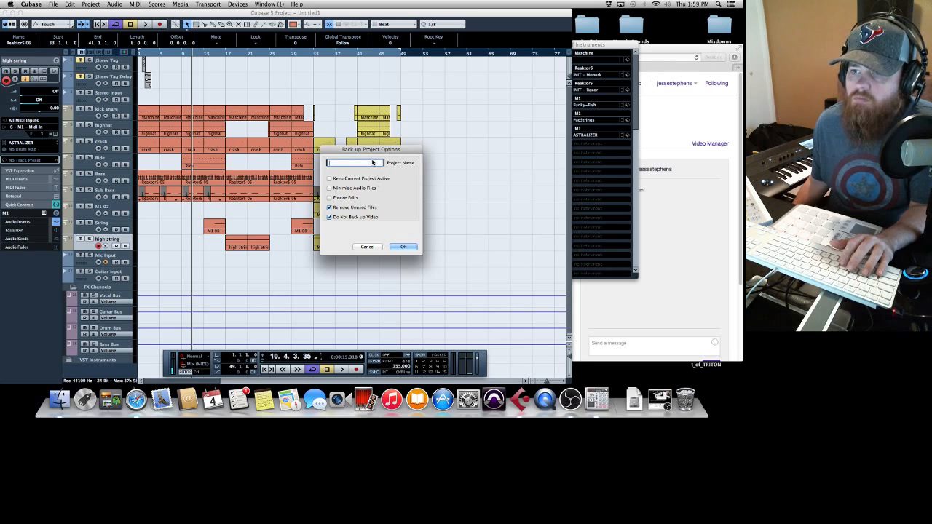
text(nightlight_bminor)
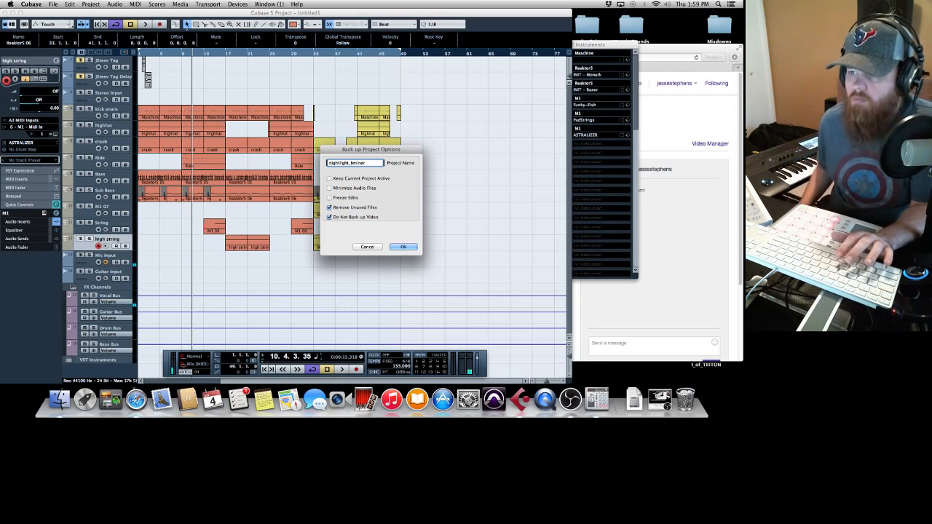
click(405, 247)
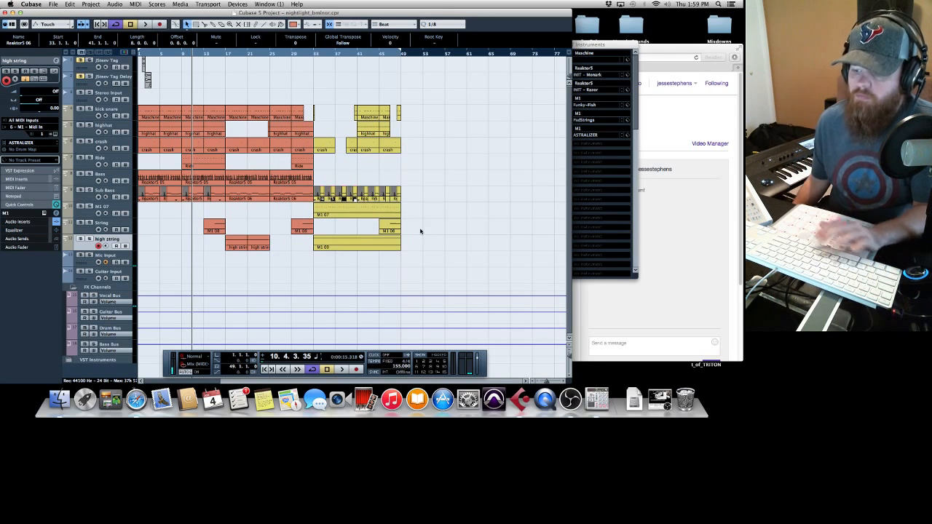
Step: Play the arrangement from the start and display the VST Performance meter
key(Home)
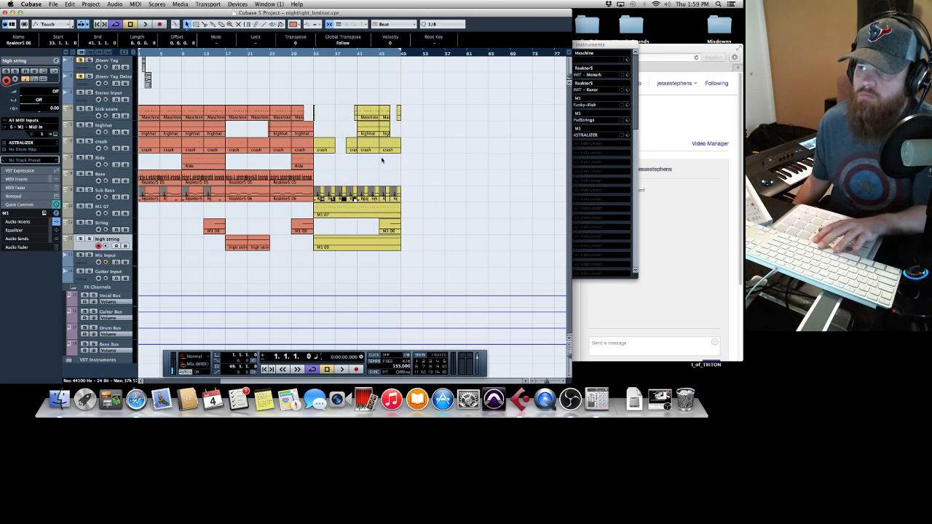
key(space)
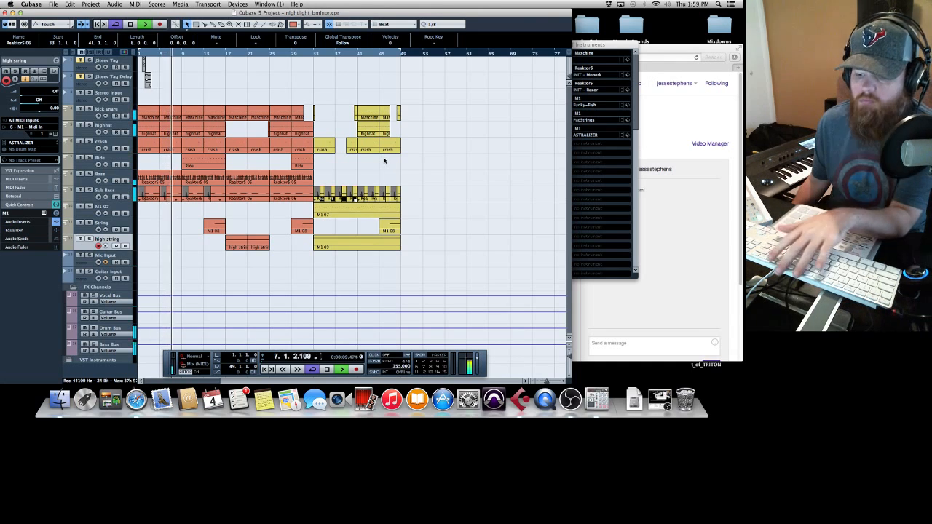
key(F12)
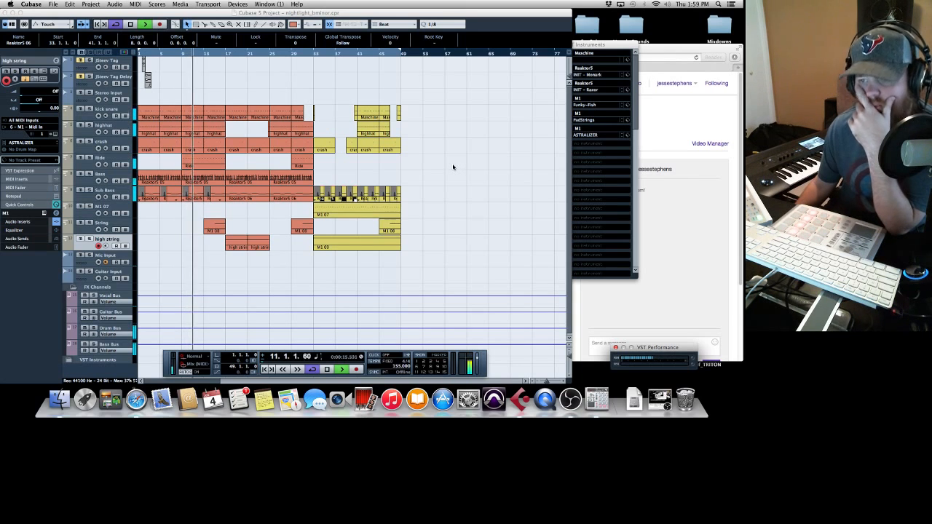
click(537, 382)
click(537, 382)
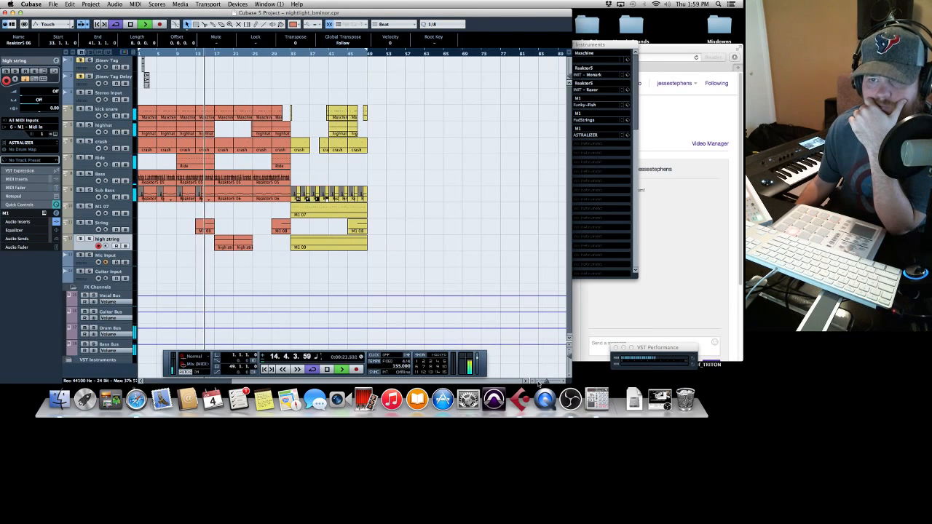
click(537, 381)
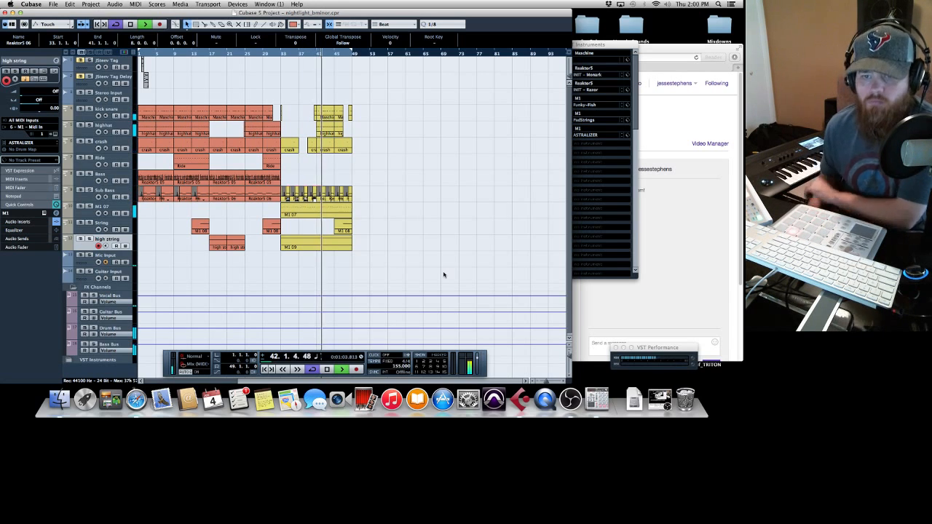
Step: Clear the short Sub Bass parts between bars 1 and 17 and replay the arrangement from the start
click(220, 271)
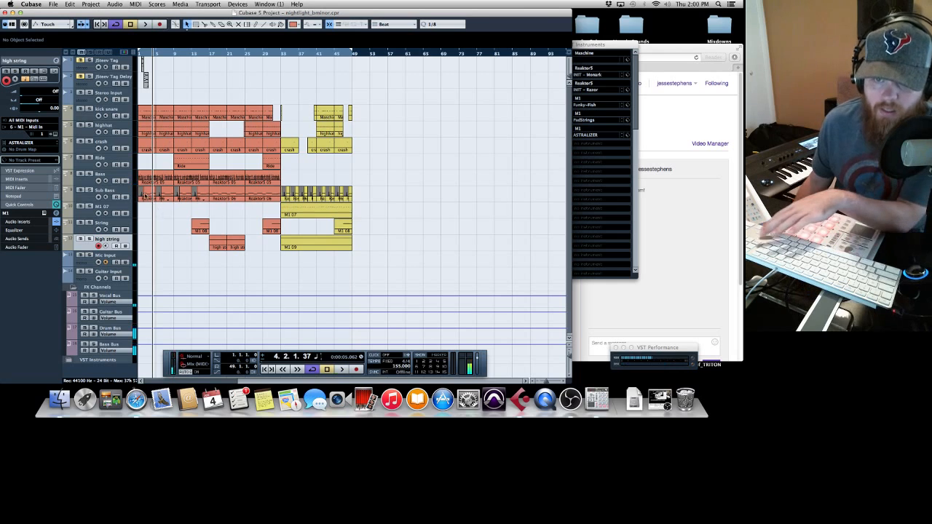
click(151, 198)
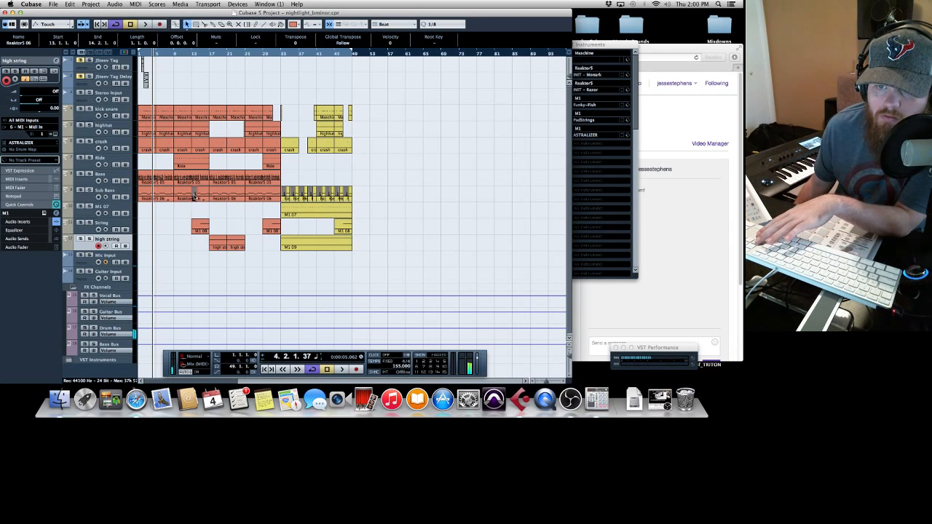
key(period)
key(space)
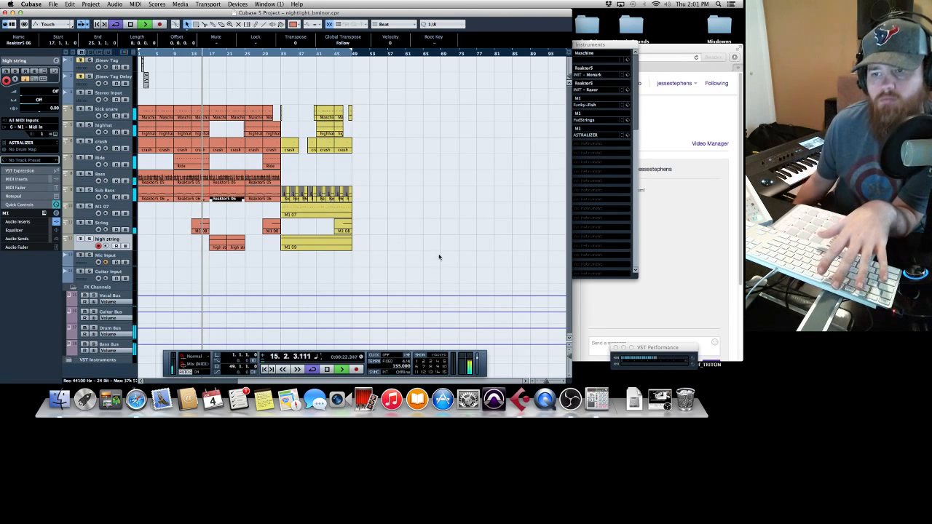
Step: Copy all parts of the 48-bar arrangement so that the duplicate starts at bar 49
click(539, 383)
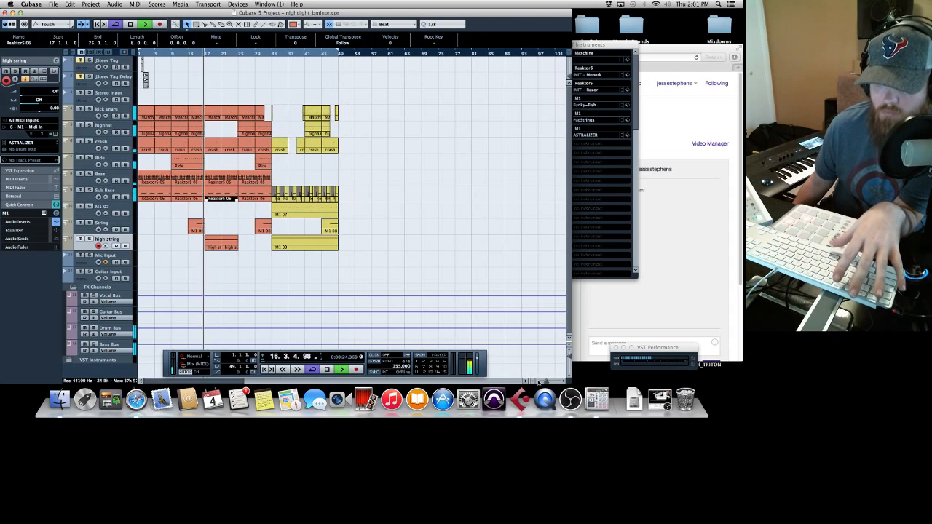
click(539, 382)
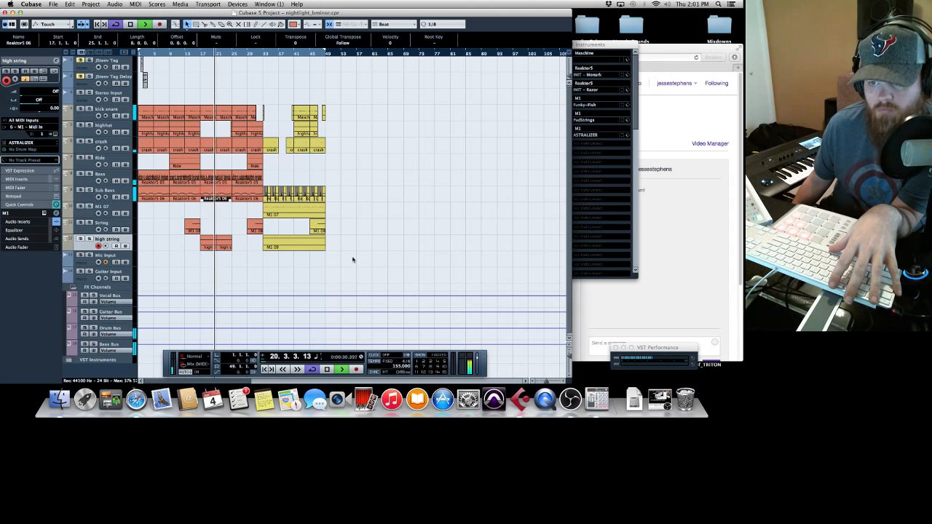
drag(356, 253, 153, 117)
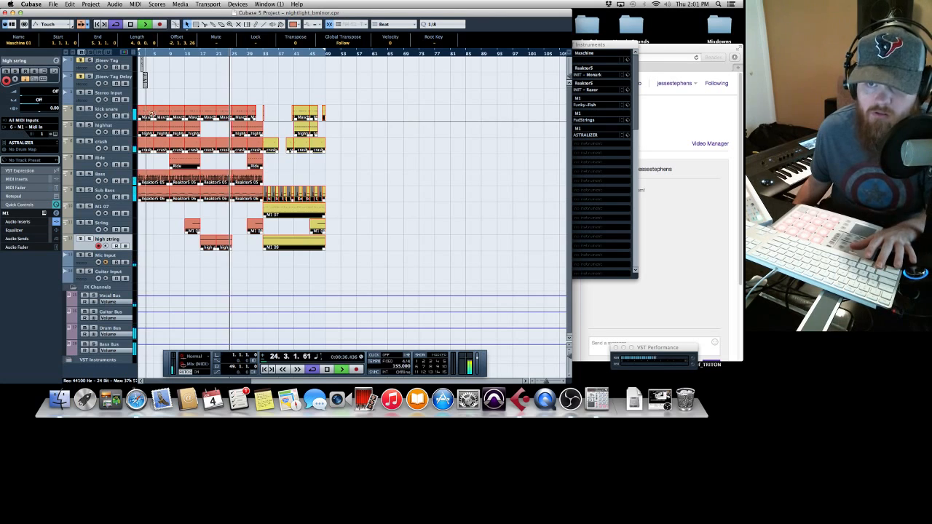
drag(151, 117, 335, 115)
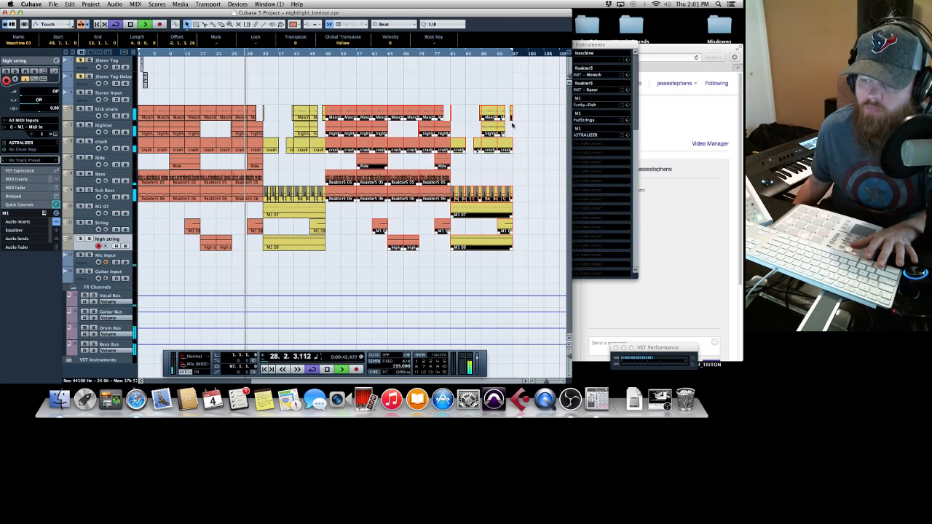
click(538, 383)
click(538, 382)
click(538, 382)
click(538, 382)
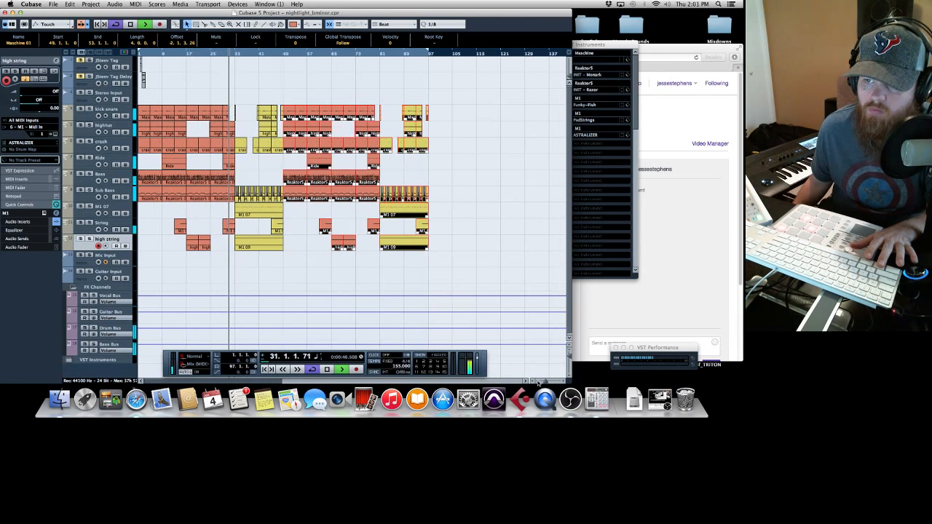
click(538, 382)
click(538, 383)
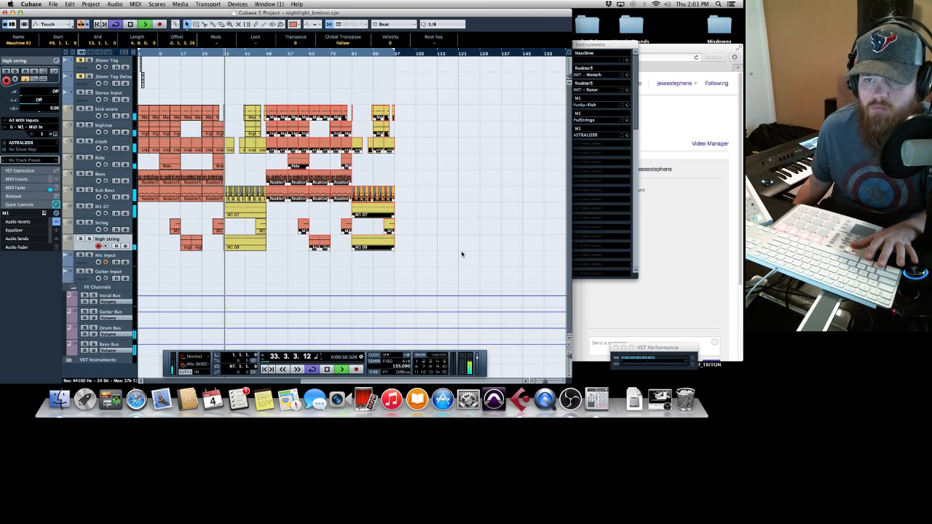
Step: Move the whole arrangement to start at 16.4.1 and copy its first yellow section to bar 1 as an intro
key(space)
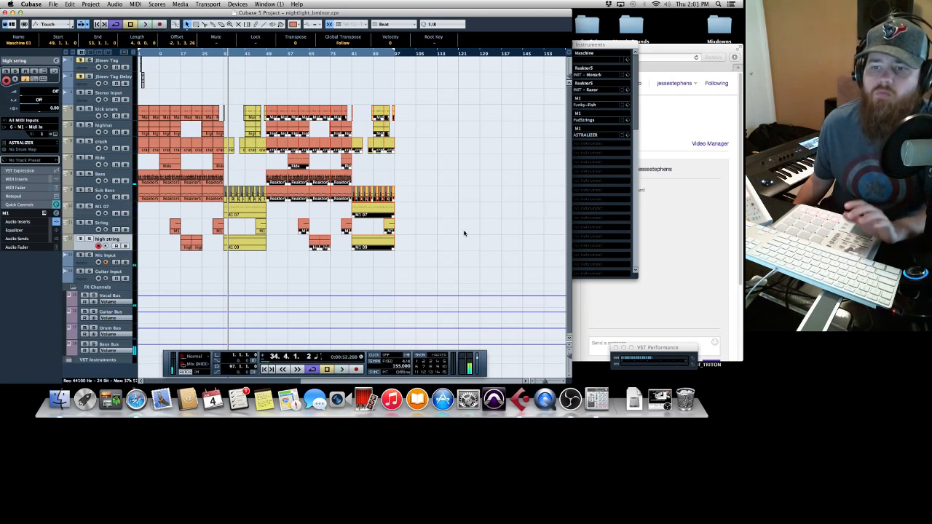
drag(461, 251, 193, 110)
click(295, 97)
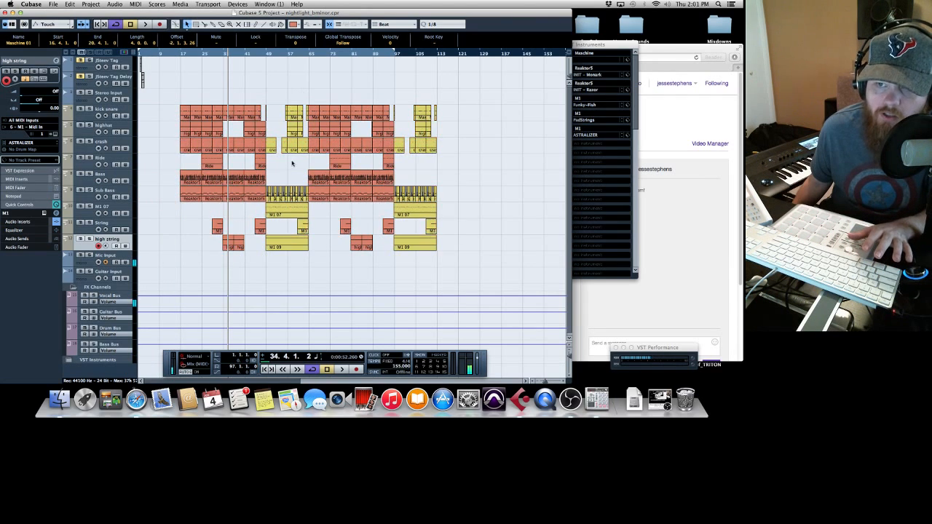
drag(307, 261, 268, 101)
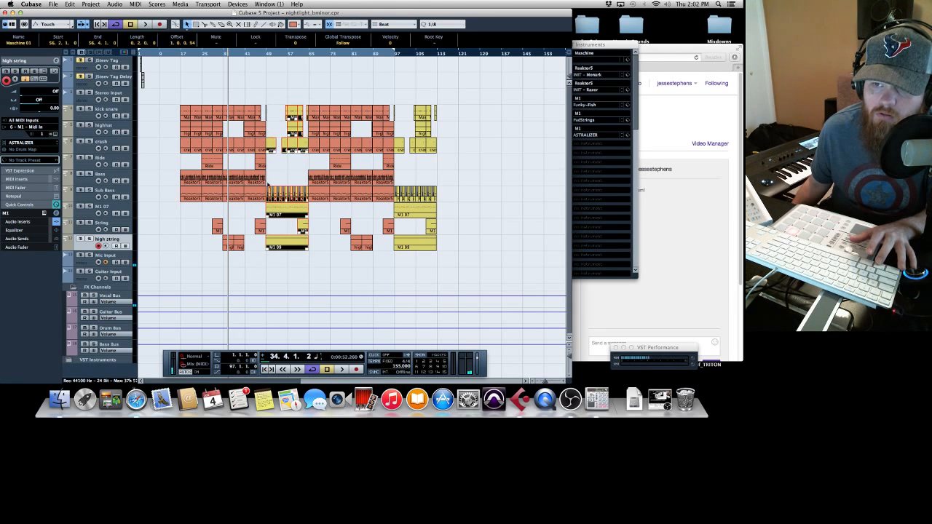
drag(277, 211, 149, 211)
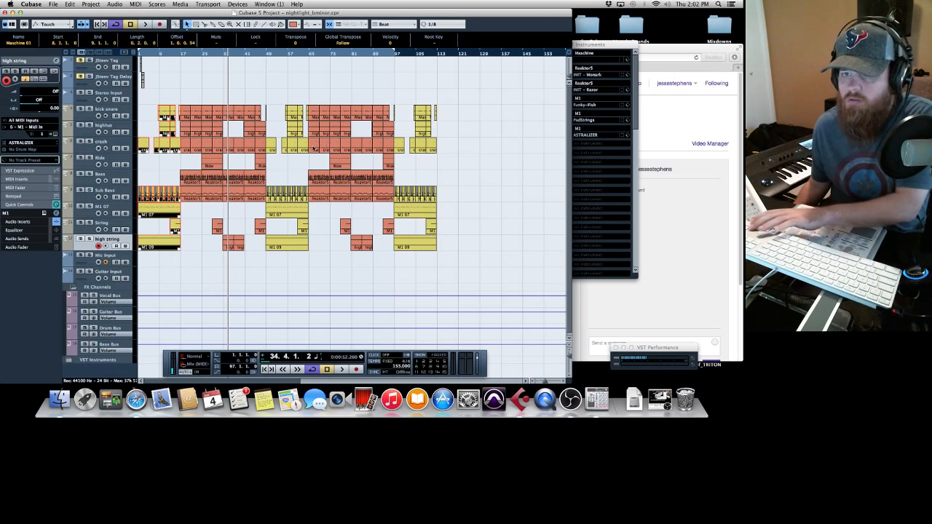
Step: Move all parts after the yellow intro, as one selection, so that they start exactly at bar 17
key(h)
key(h)
key(h)
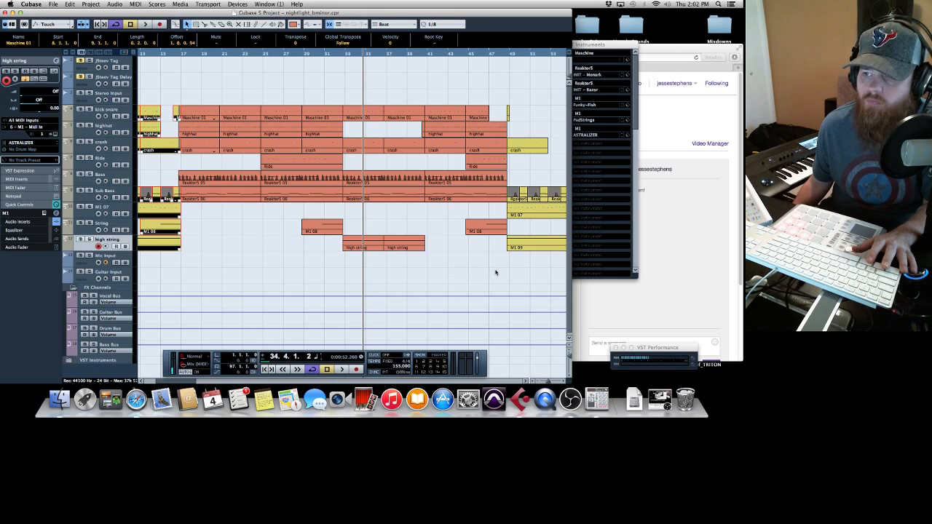
drag(185, 273, 436, 83)
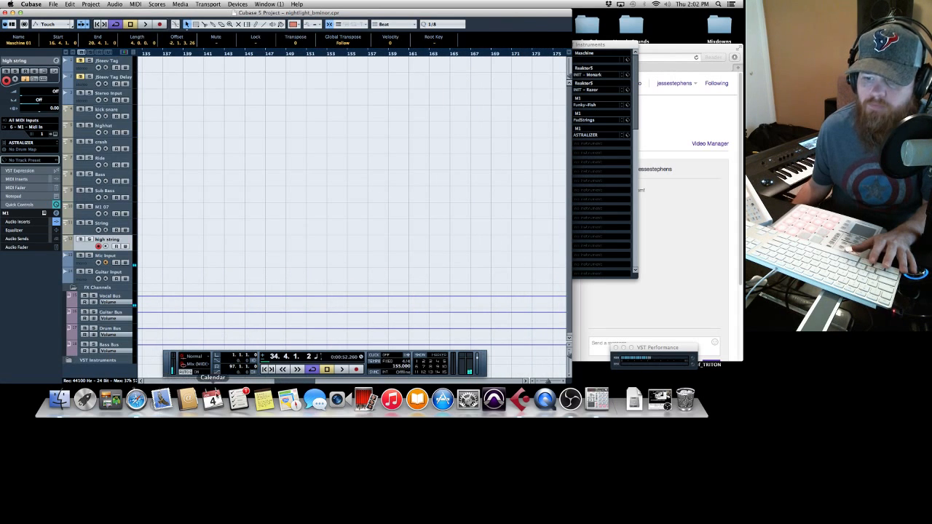
drag(288, 382, 193, 381)
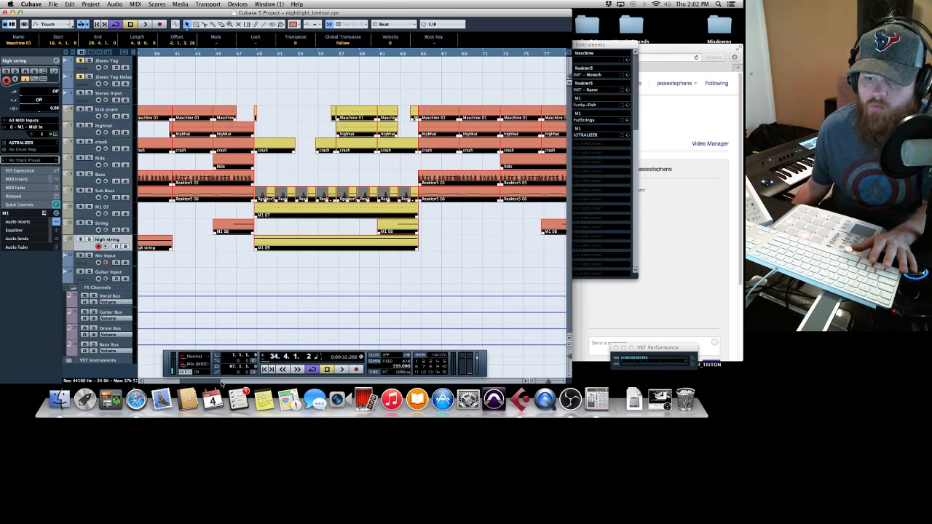
drag(208, 383, 180, 382)
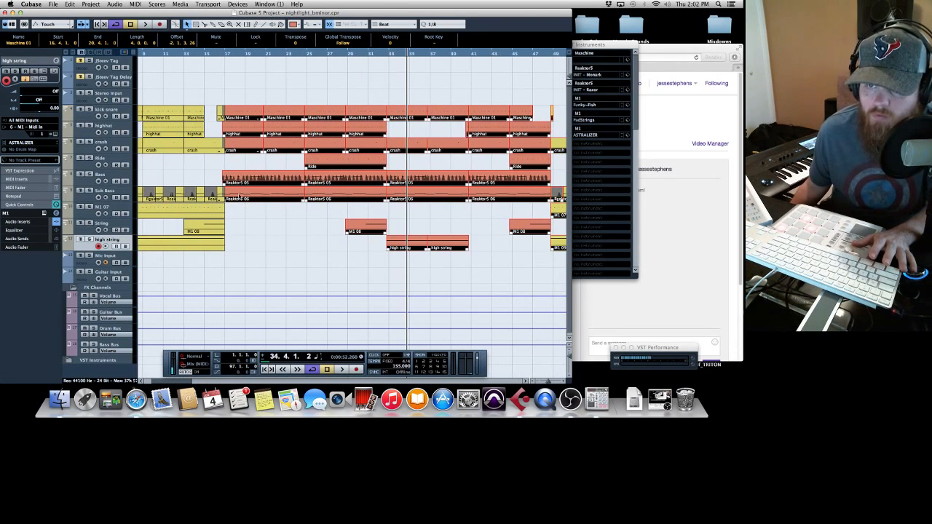
drag(241, 200, 245, 200)
Step: Play the song from the start, delete the four-bar crash part at bar 1, and replay the intro from the beginning
key(period)
key(space)
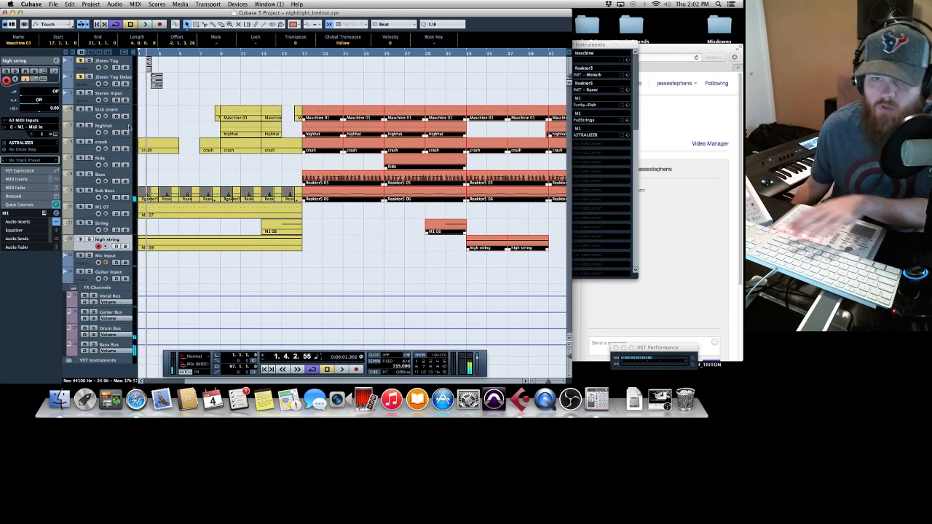
key(space)
click(143, 151)
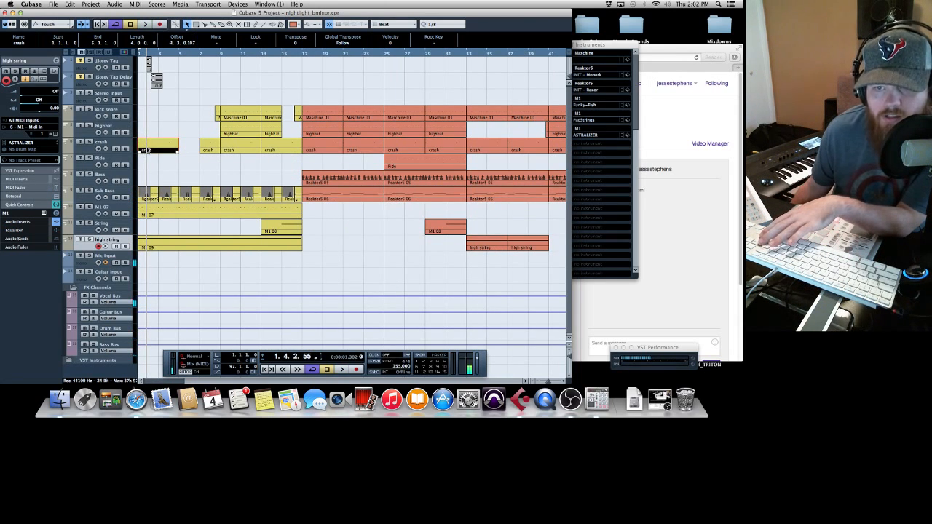
key(Delete)
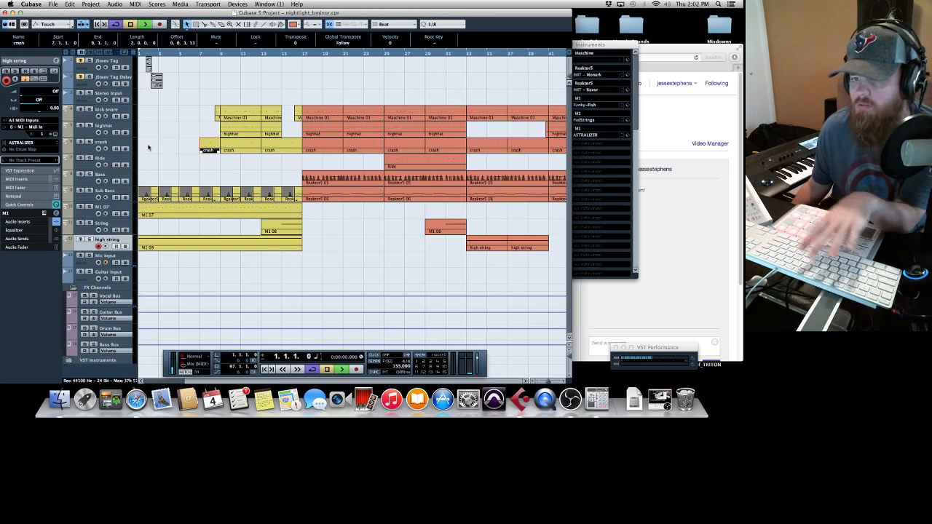
key(period)
key(space)
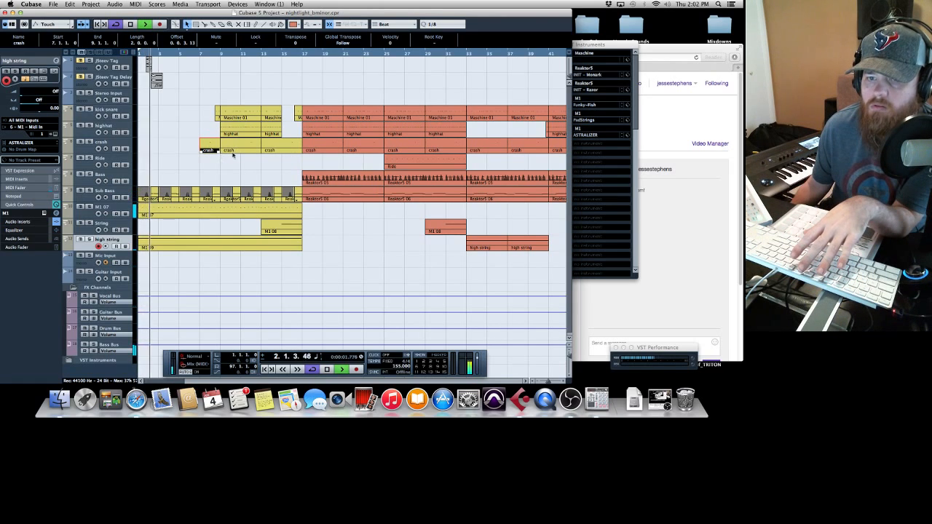
Step: Copy the second red section, bars 65 to 97, so that the duplicate starts at bar 113 after the last yellow section
drag(546, 381, 536, 381)
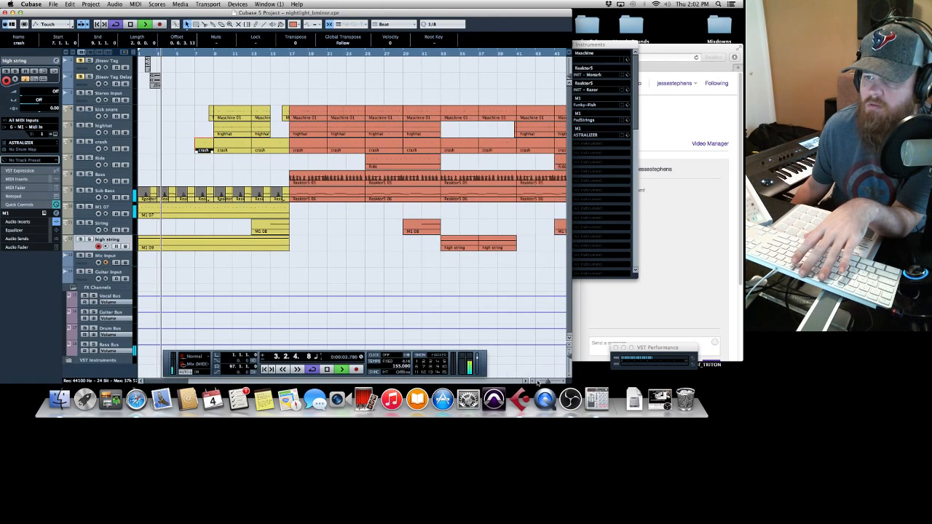
click(538, 383)
click(538, 383)
click(538, 382)
click(538, 382)
click(538, 383)
click(538, 382)
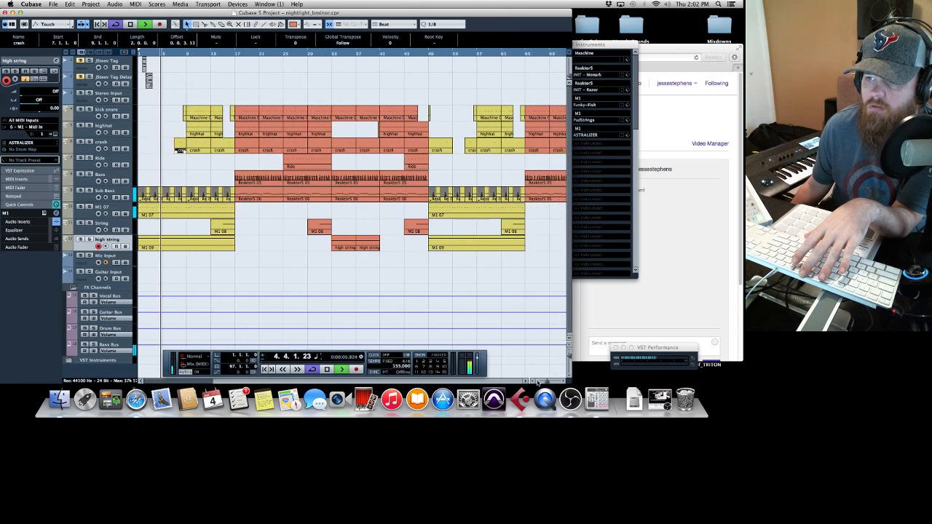
click(538, 383)
click(538, 382)
click(538, 382)
click(538, 382)
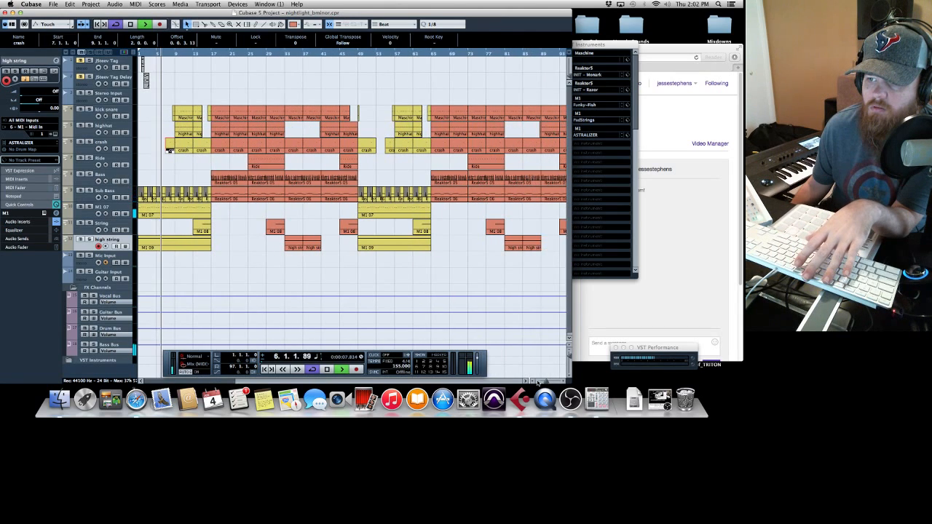
click(538, 383)
click(538, 383)
click(538, 382)
click(538, 382)
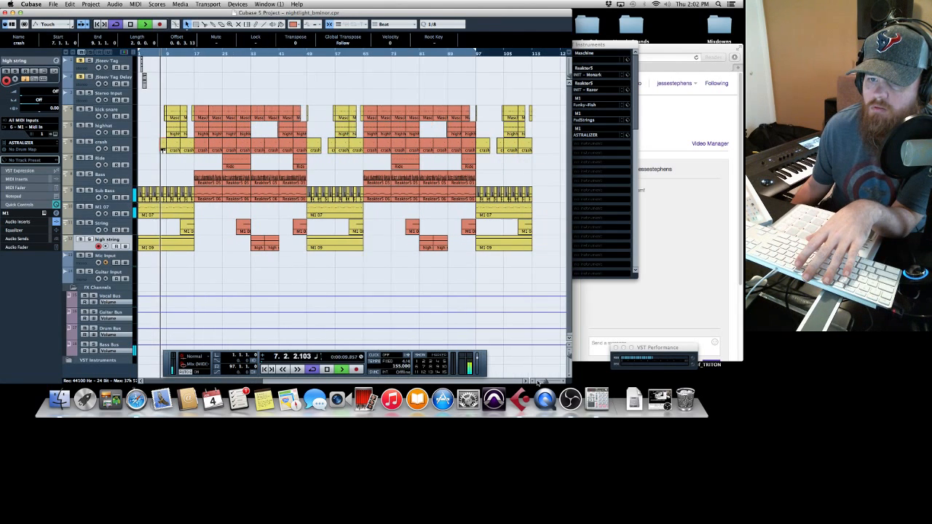
click(538, 383)
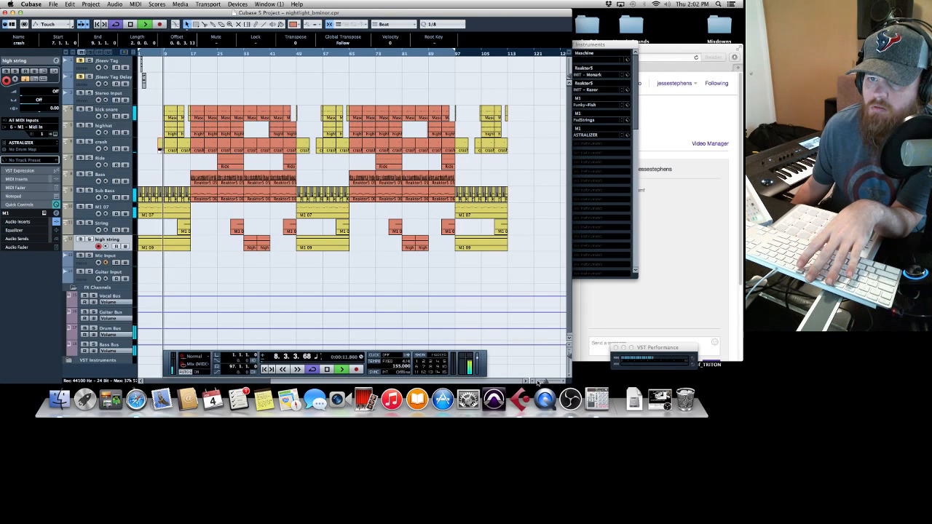
click(538, 383)
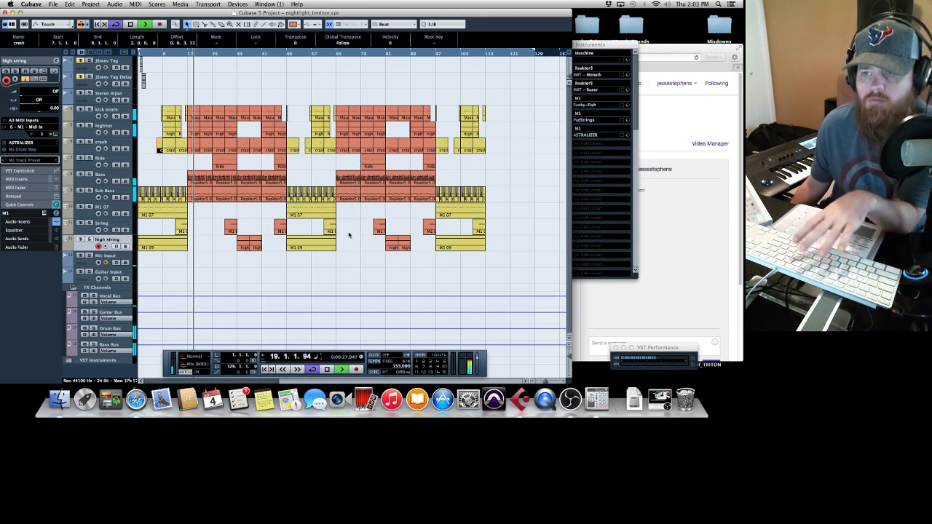
click(428, 255)
drag(430, 264, 410, 266)
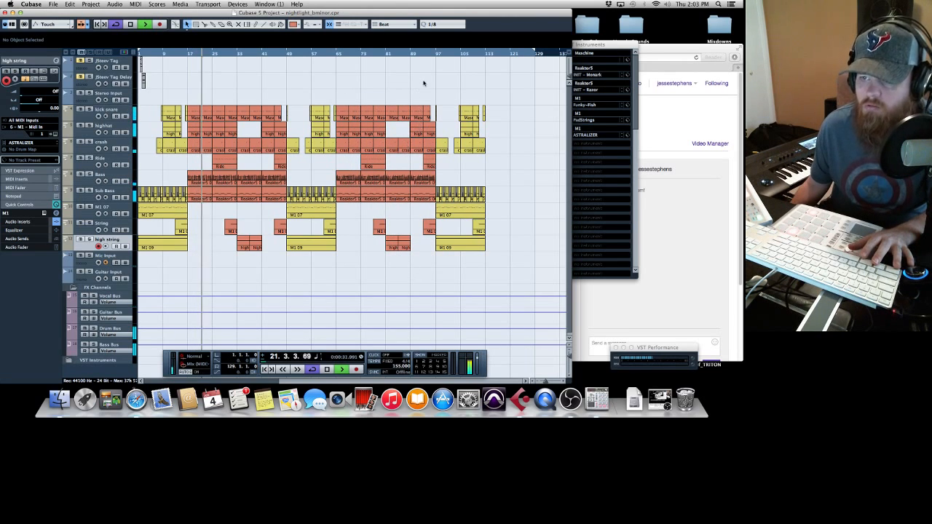
drag(338, 95, 434, 280)
drag(353, 119, 489, 117)
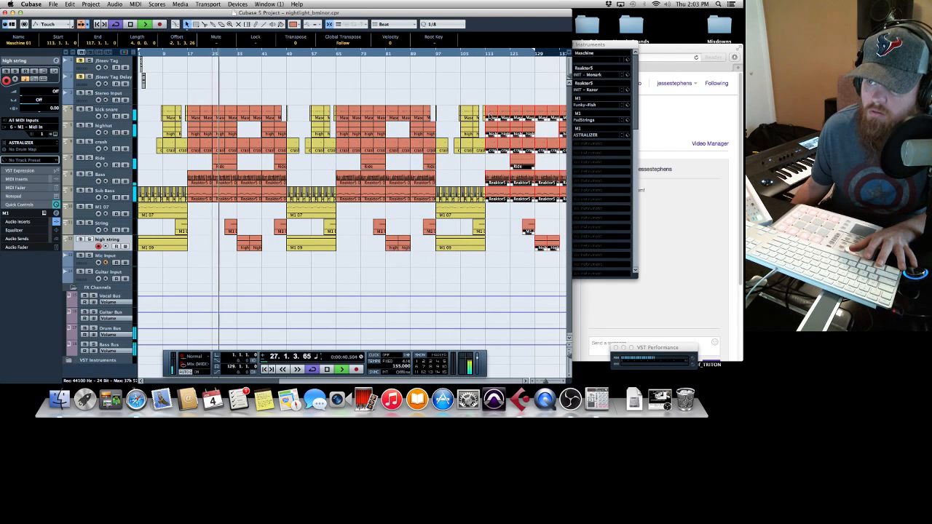
click(537, 380)
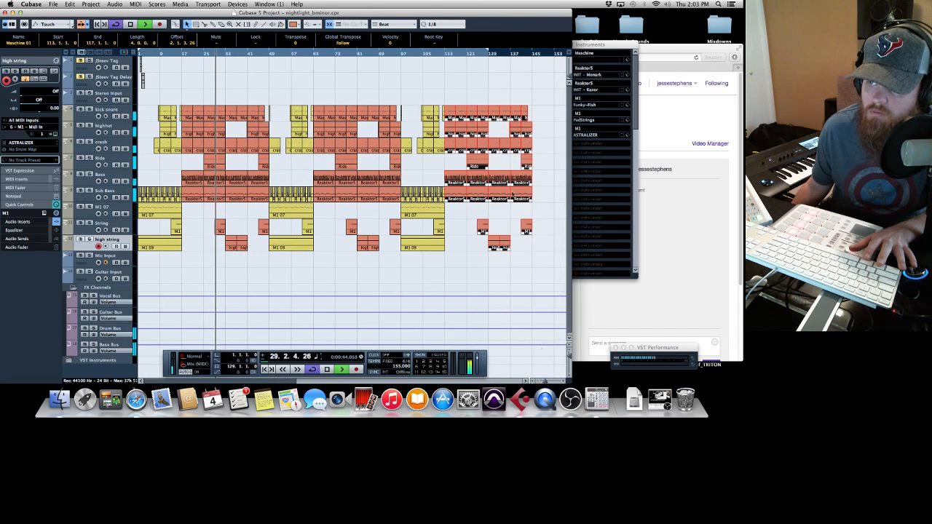
click(529, 93)
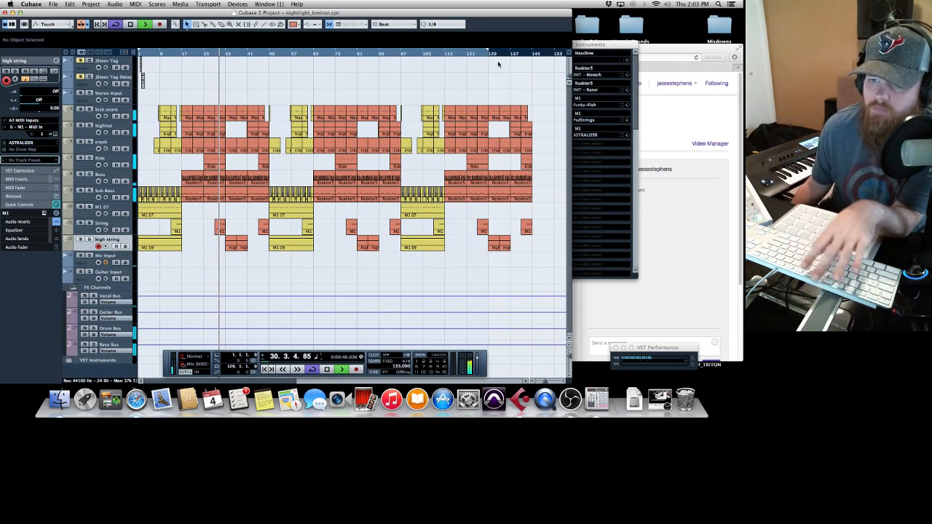
Step: Stop playback and delete all parts from bar 129 onward, shortening the last red section to 16 bars
key(space)
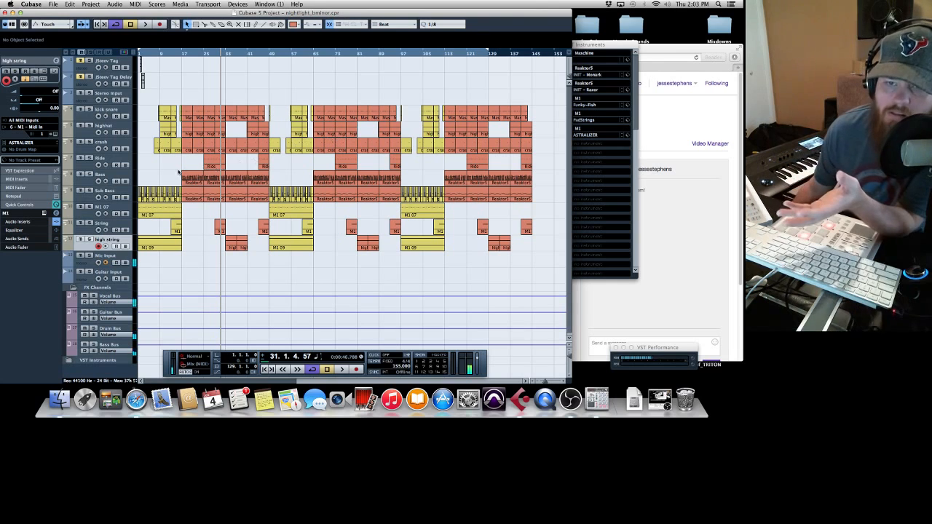
key(Home)
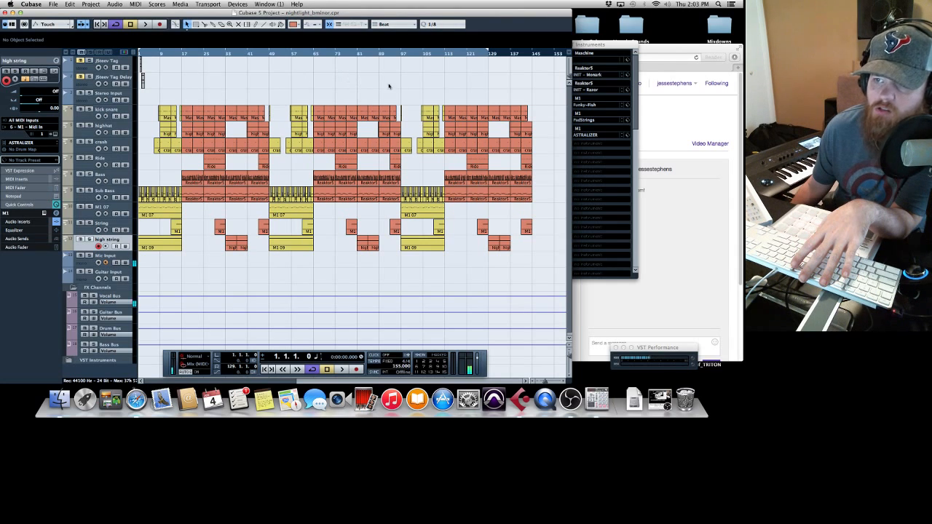
click(455, 54)
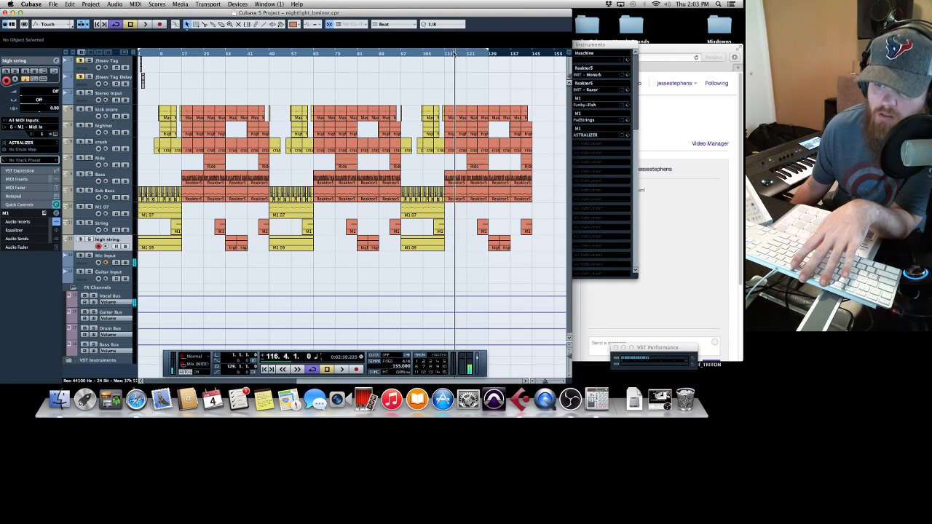
click(446, 55)
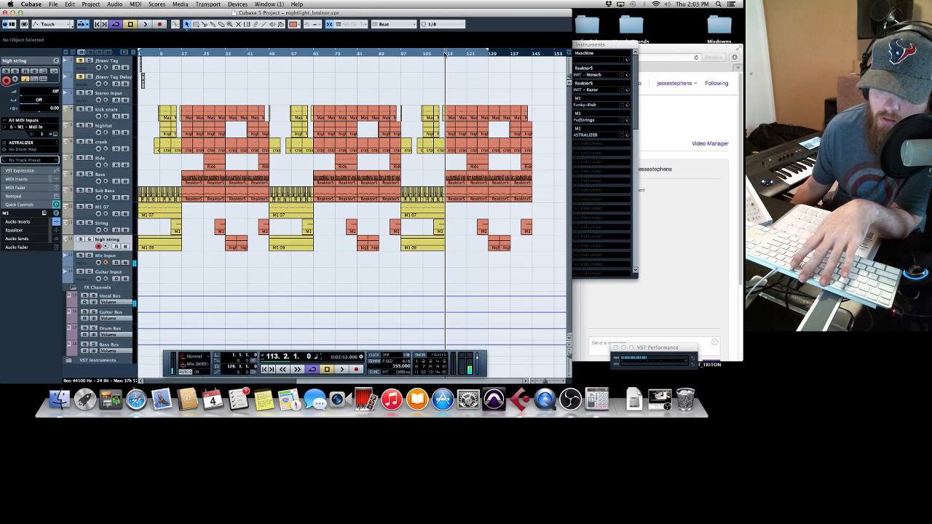
click(489, 54)
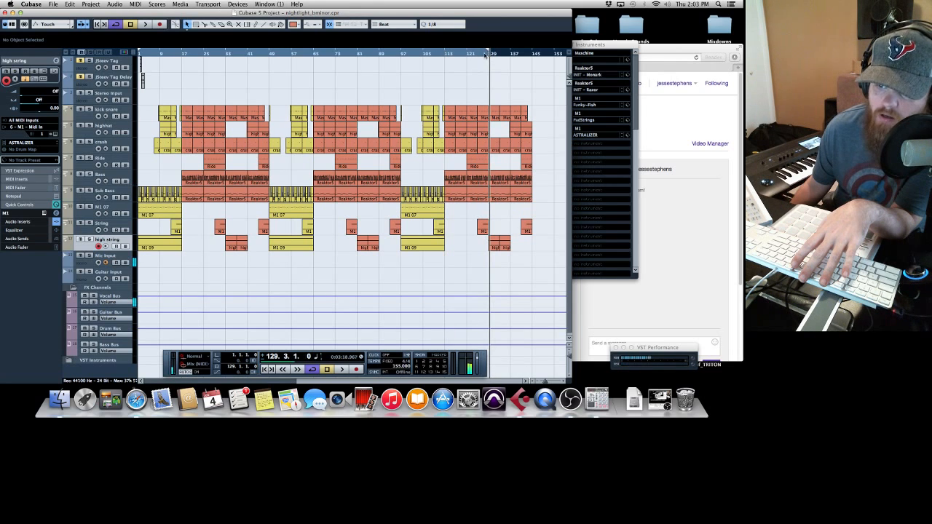
click(482, 55)
click(445, 54)
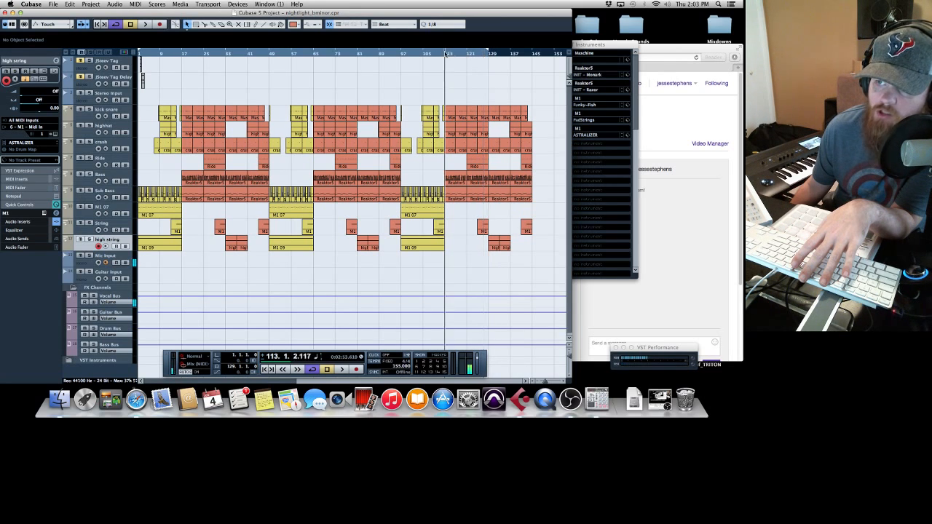
click(489, 54)
drag(551, 97, 491, 291)
key(Delete)
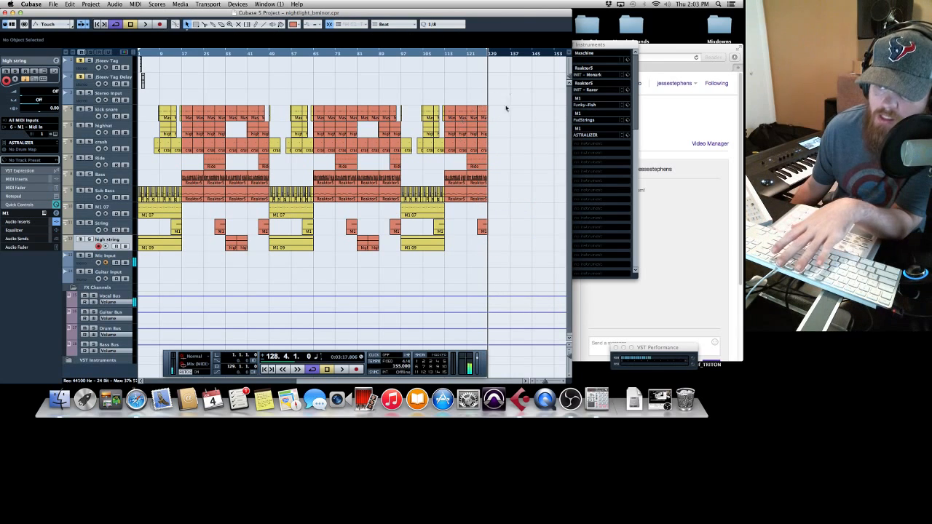
Step: Delete the Ride part at bar 121 in the last red section and play from 109.2.1
drag(506, 108, 446, 270)
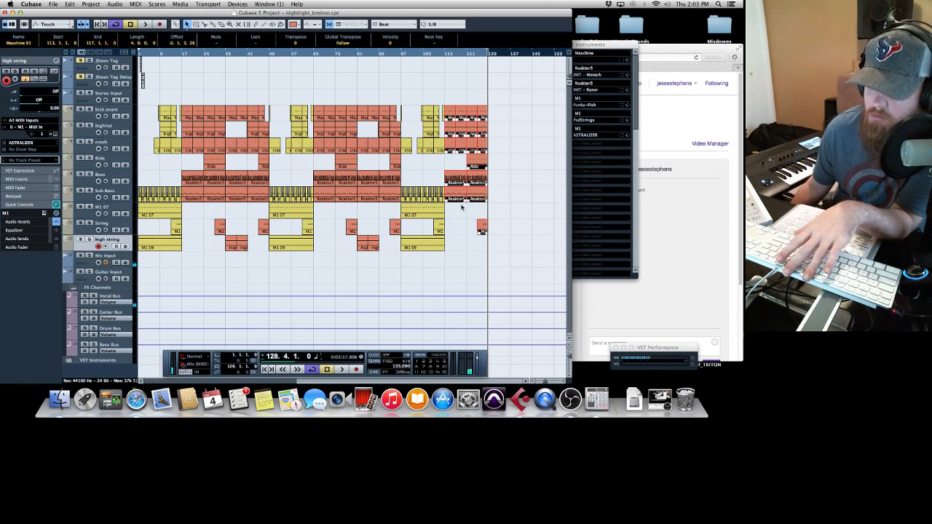
click(435, 54)
click(500, 191)
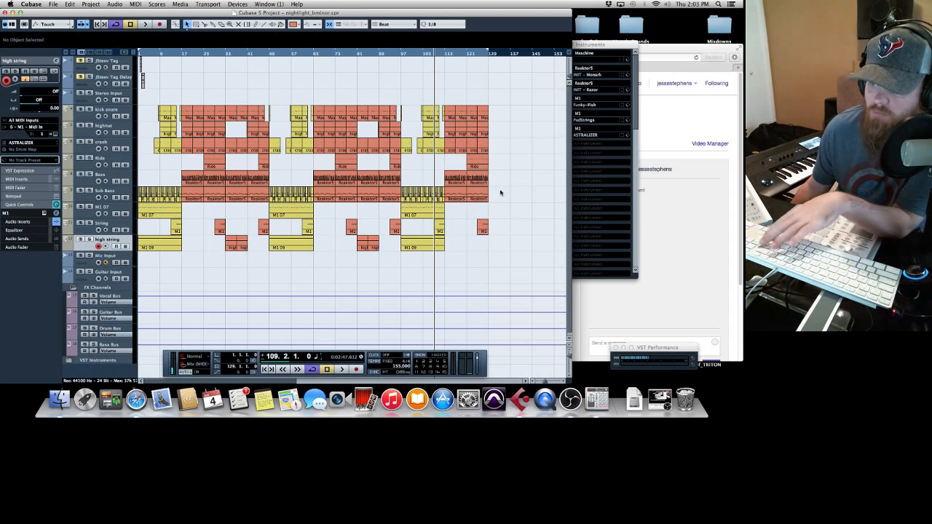
click(546, 382)
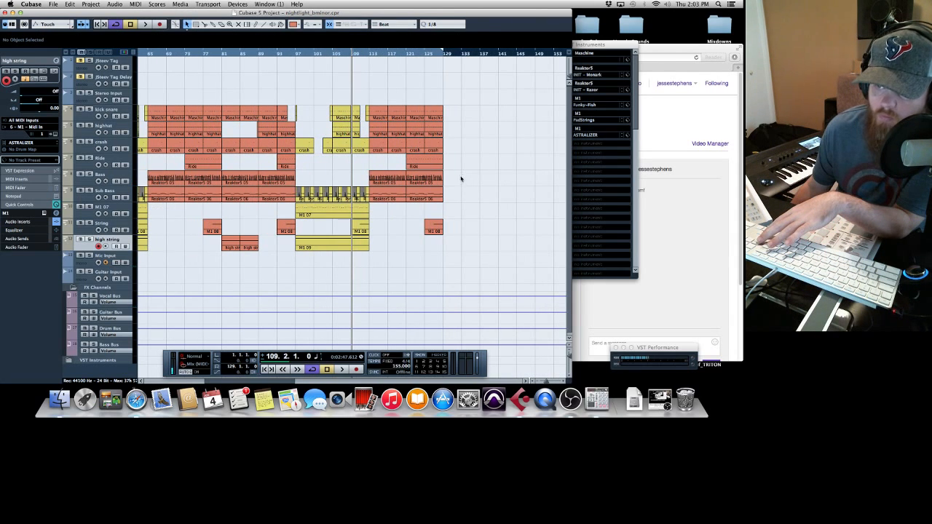
click(438, 166)
key(Delete)
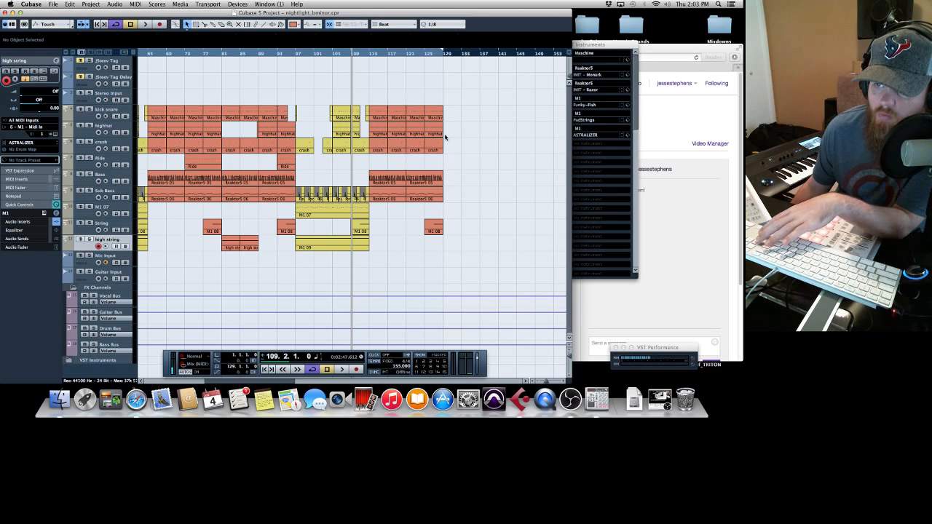
key(space)
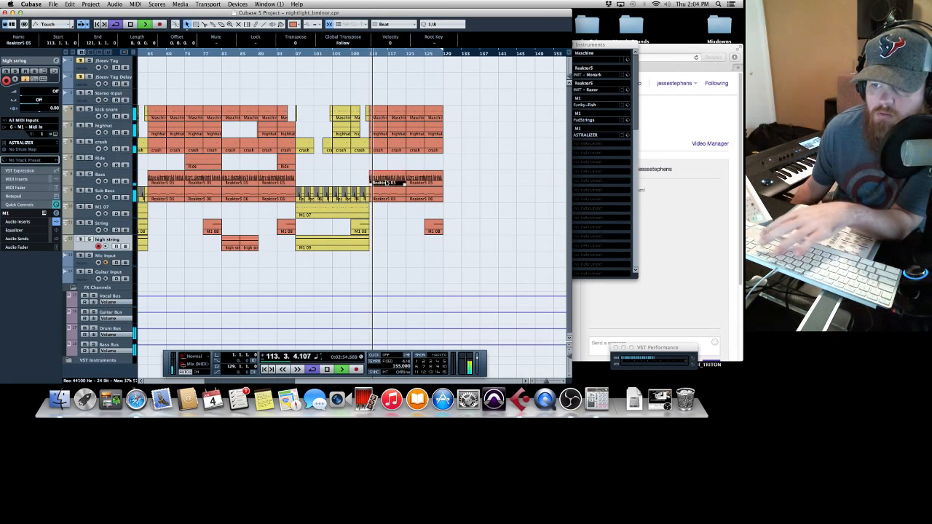
Step: Delete the two Bass parts at bars 113 and 121 in the final red section and stop playback
click(386, 182)
key(Delete)
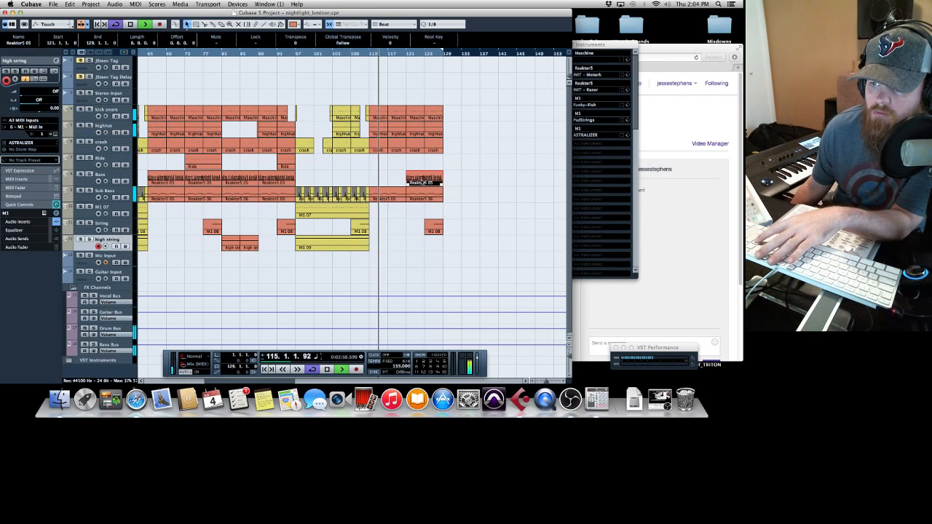
key(Delete)
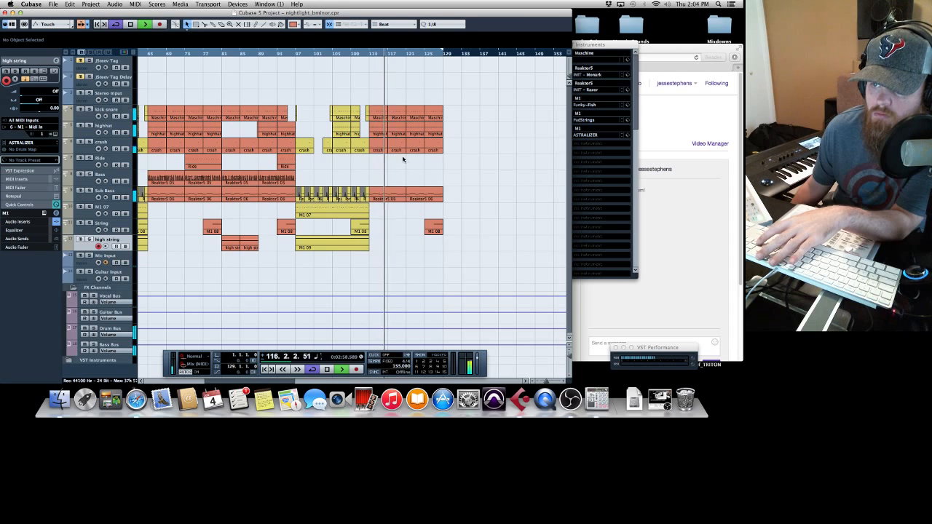
key(space)
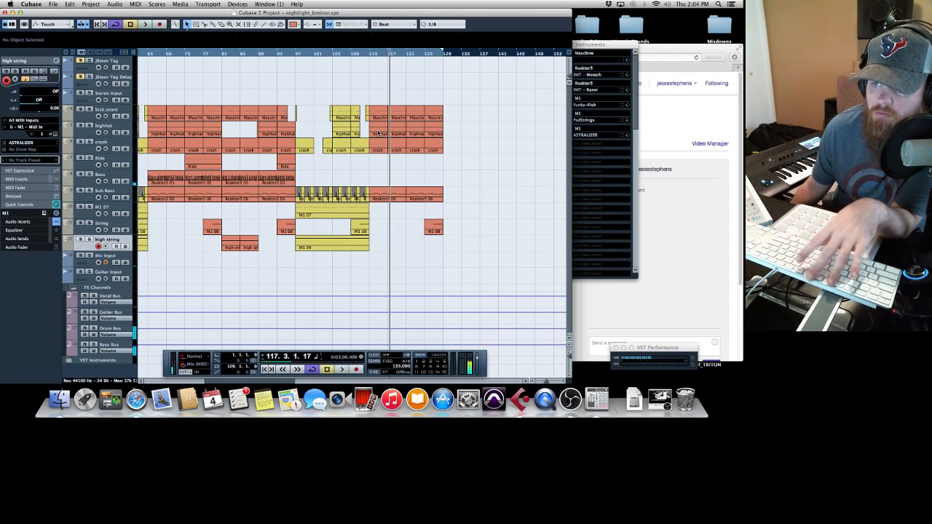
Step: Open the highhat part at bar 113 and move its upper notes down one semitone onto the pitch of the lower notes
double_click(384, 134)
drag(33, 182, 342, 193)
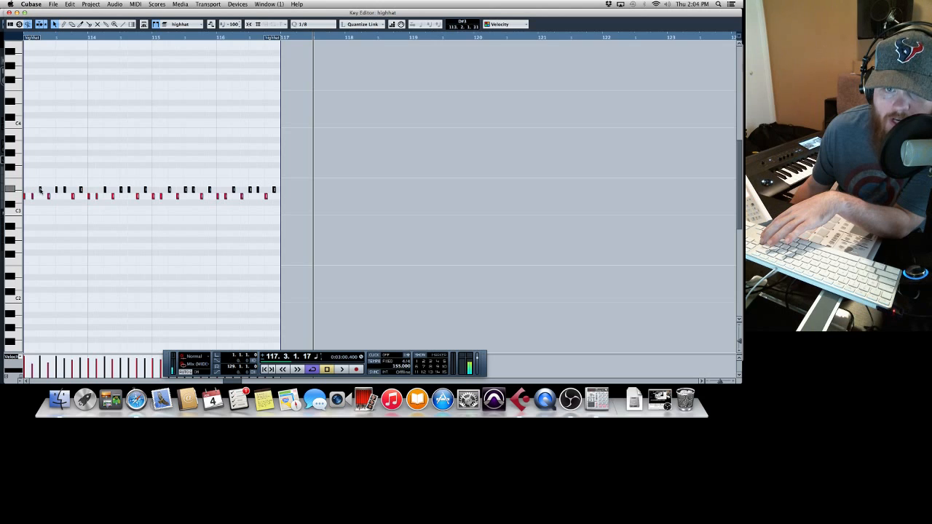
drag(40, 192, 40, 197)
click(89, 146)
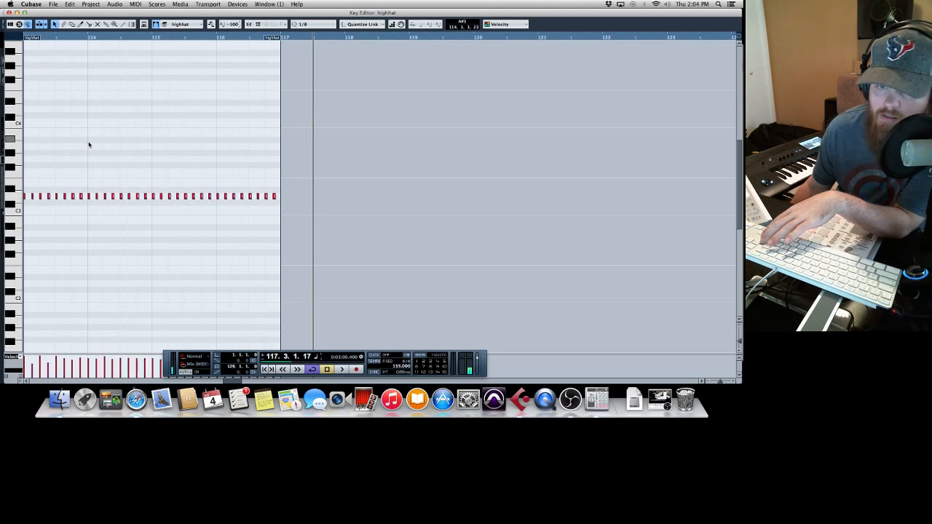
Step: Play the section from about bar 109, close the highhat editor, and delete the highhat parts from bar 117 onward
key(KP_Subtract)
key(space)
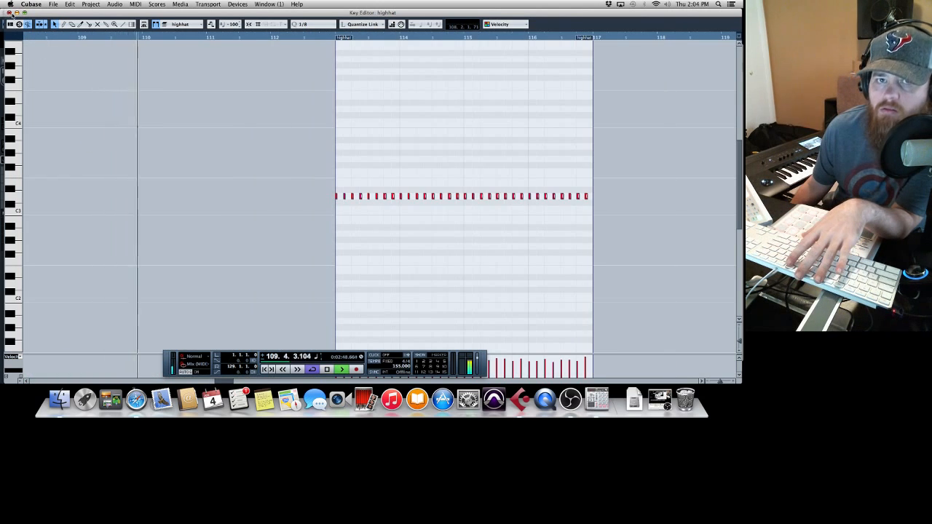
click(10, 13)
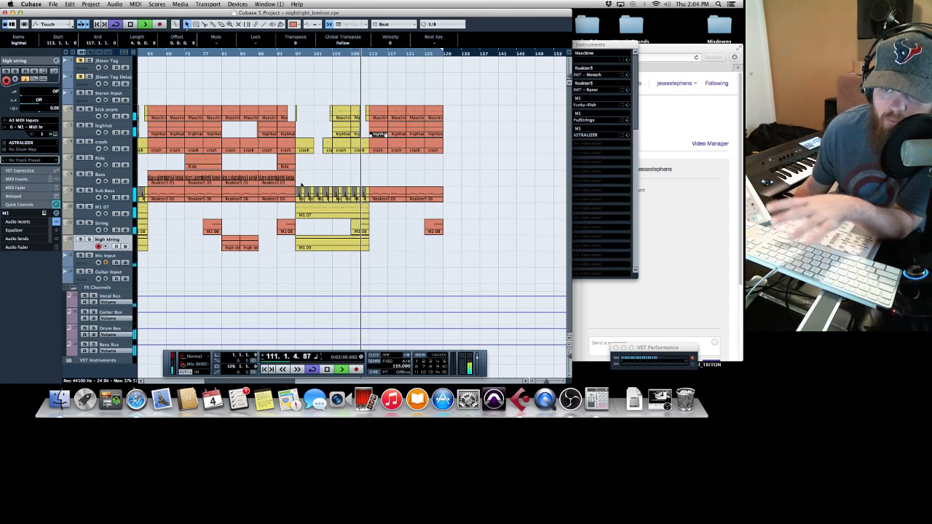
click(404, 132)
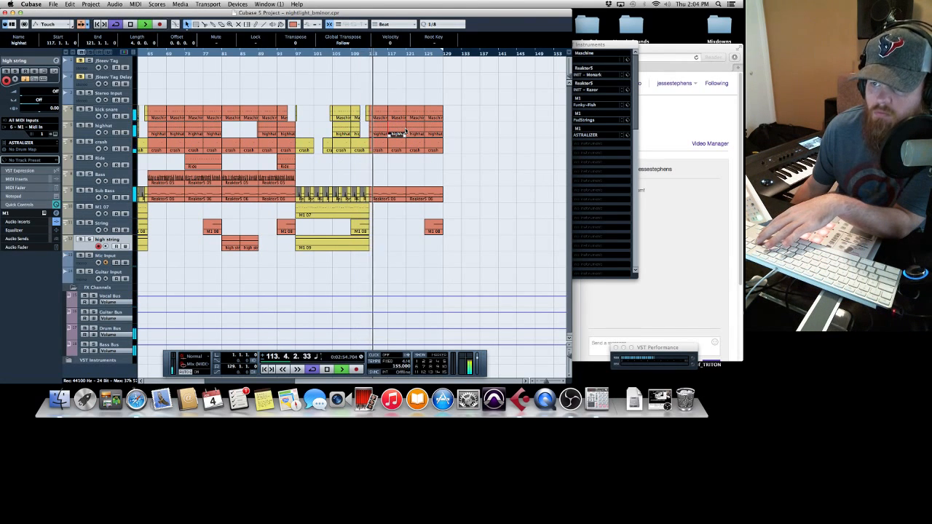
click(407, 132)
key(Delete)
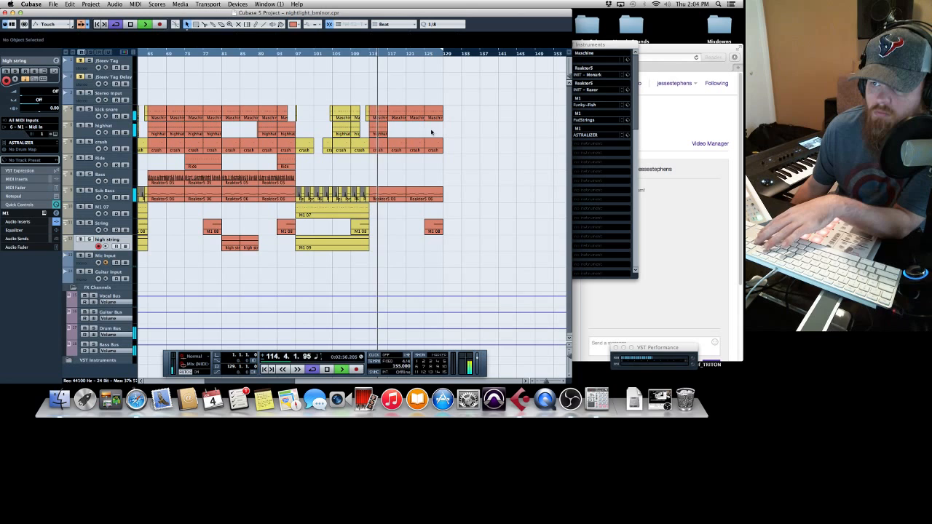
Step: Open the highhat part at bar 113 and play it from just before its start
double_click(378, 134)
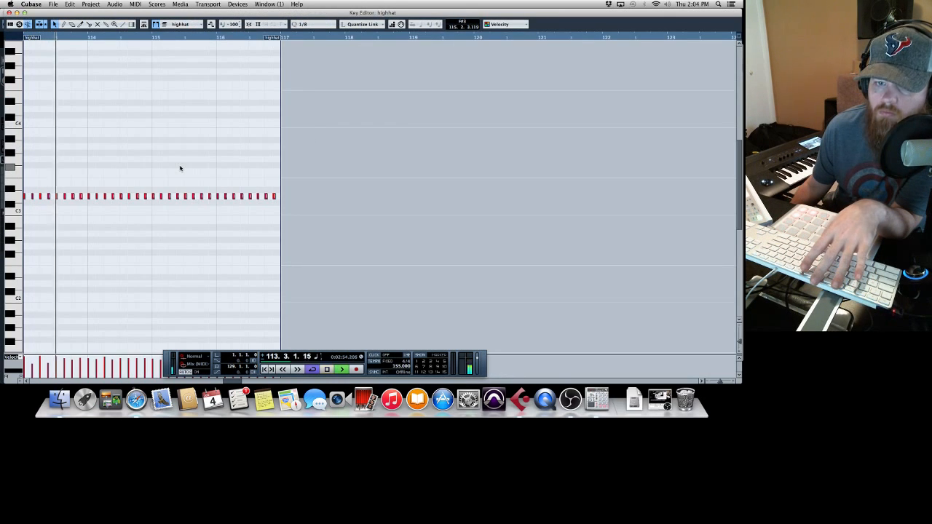
key(space)
key(space)
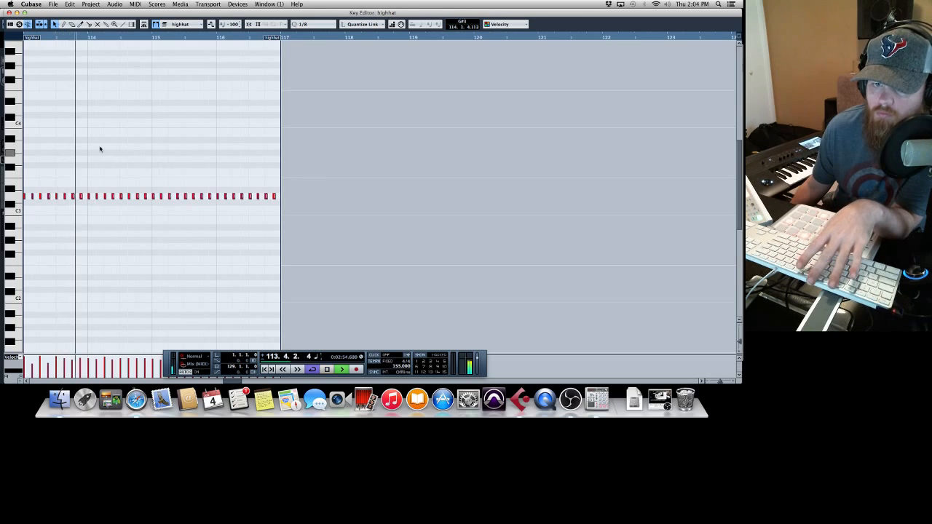
key(space)
scroll(37, 124, left, 3)
click(53, 37)
key(space)
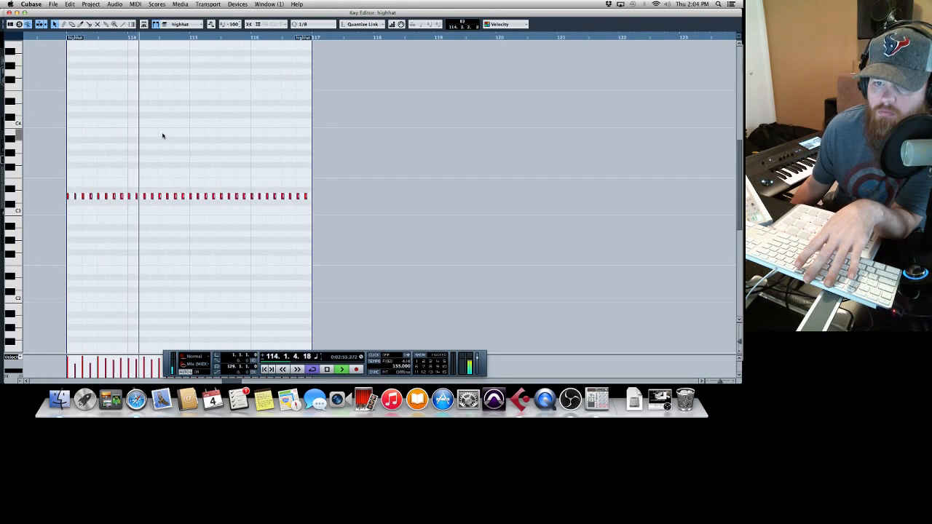
Step: Delete the second highhat note in bars 114, 115 and 116, stop playback, and close the editor
click(137, 196)
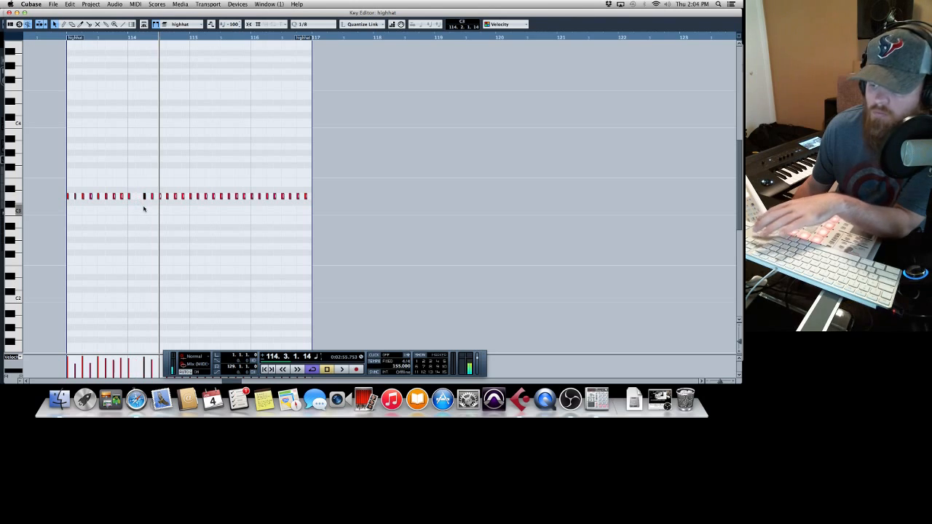
key(KP_0)
key(space)
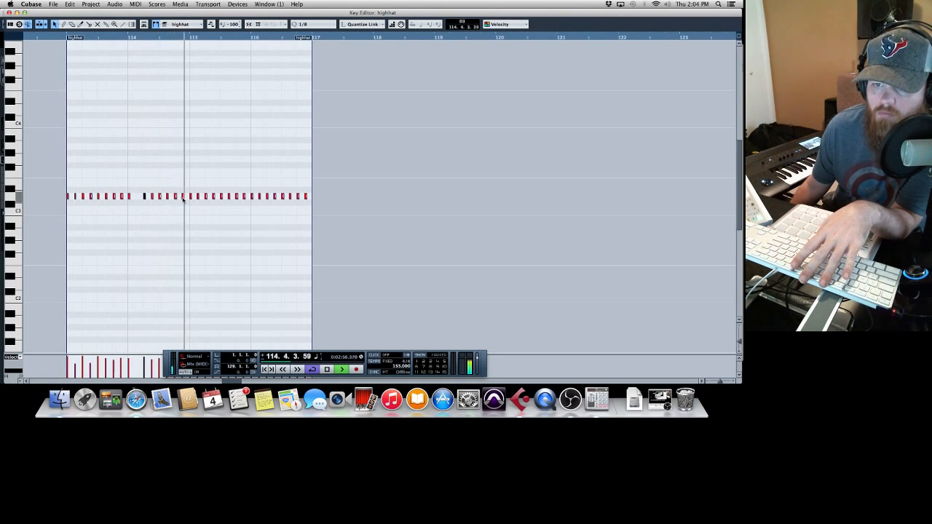
key(space)
drag(201, 200, 204, 205)
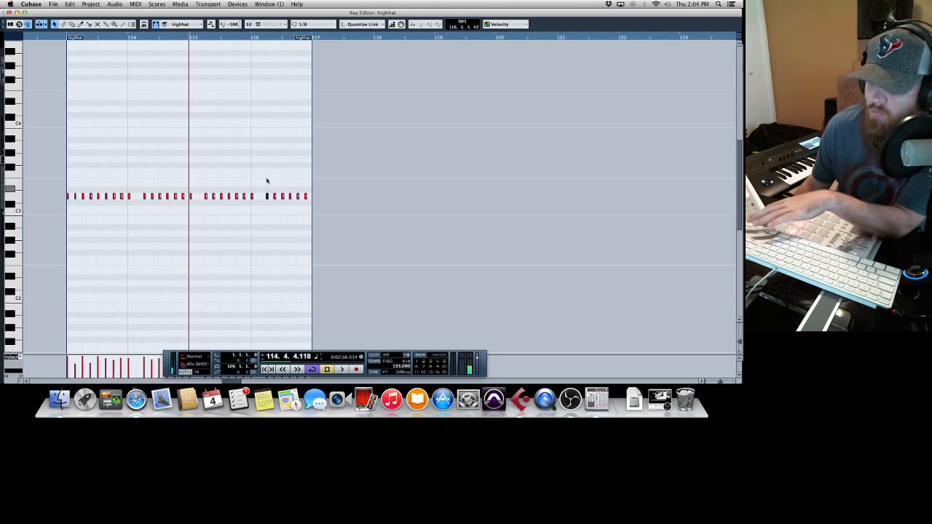
click(9, 13)
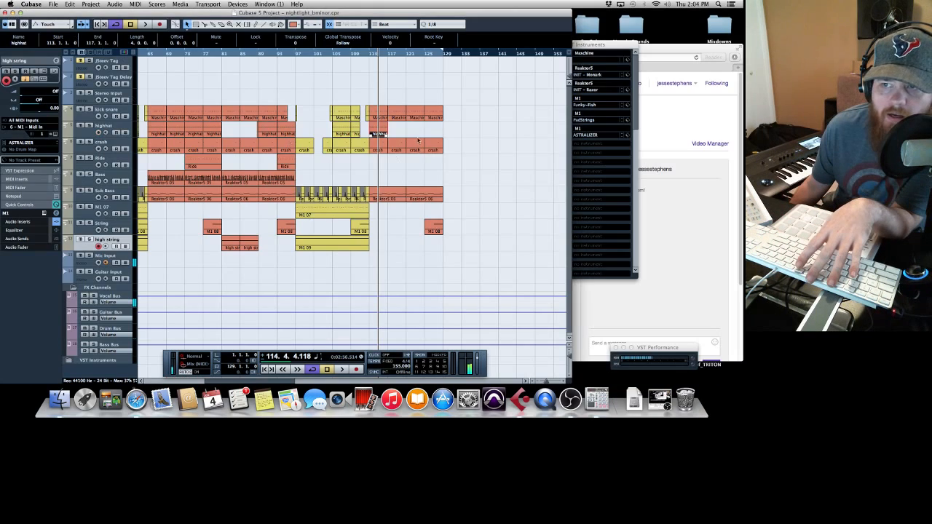
Step: Play from about bar 108 and duplicate the edited highhat part to bar 117
click(369, 56)
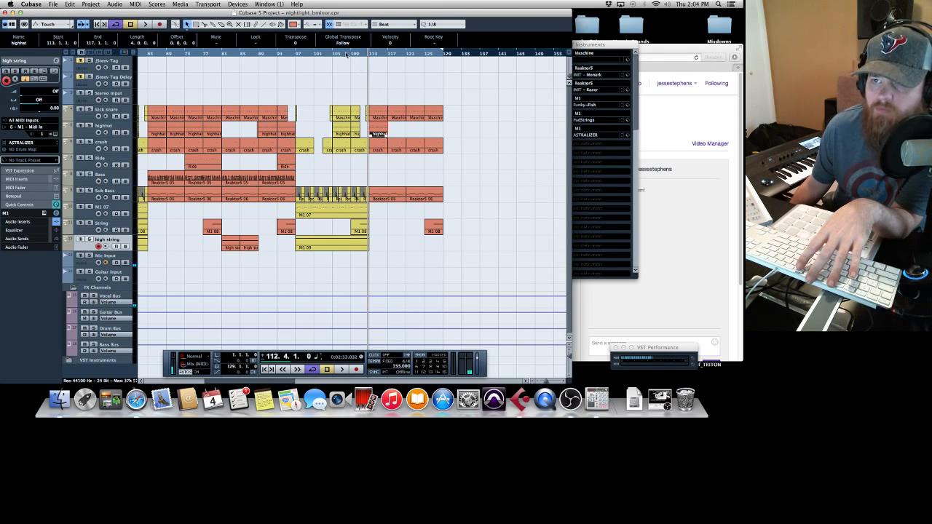
click(347, 57)
key(space)
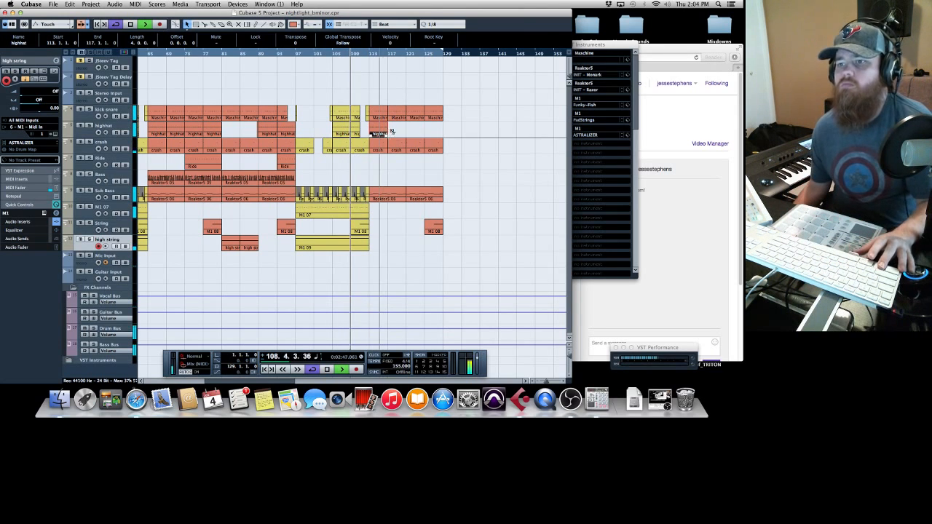
click(397, 132)
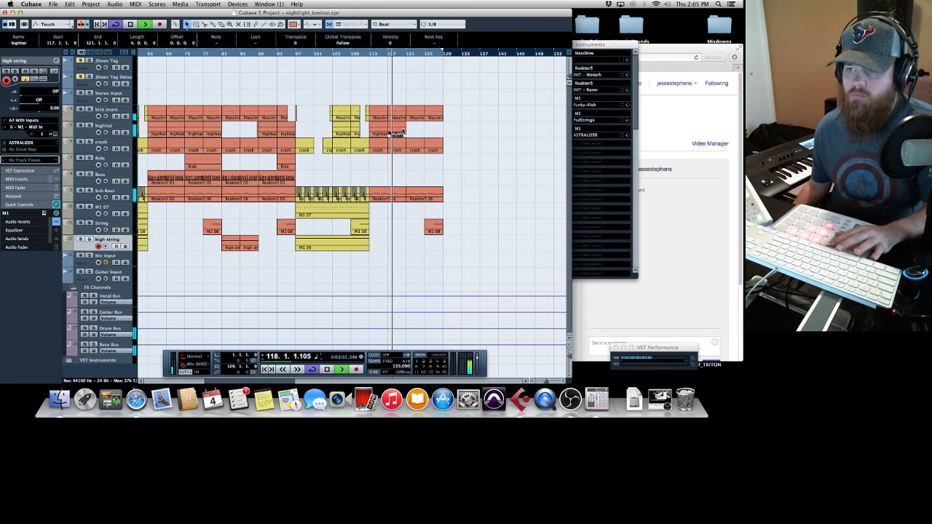
Step: Try placing the two final highhat parts at bar 129 and extending the Sub Bass past its end, undoing both changes, and stop playback
drag(385, 133, 460, 131)
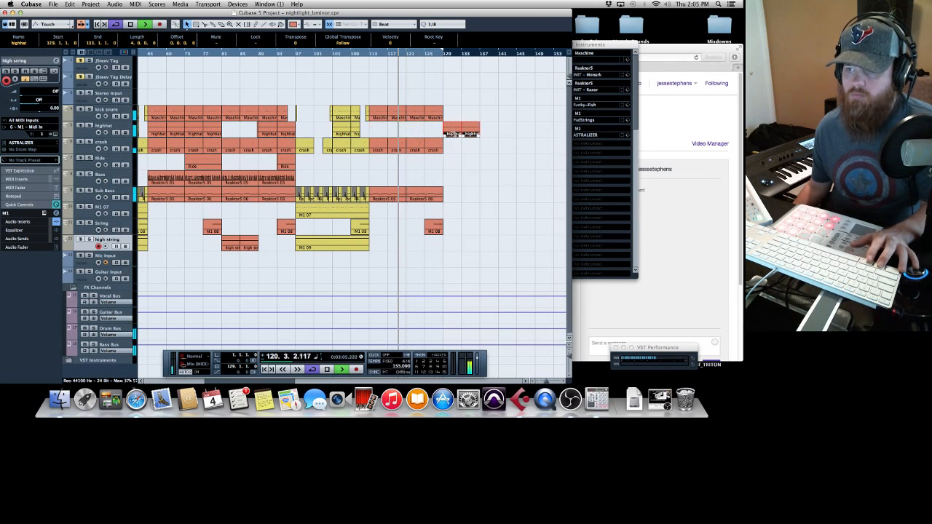
key(super+z)
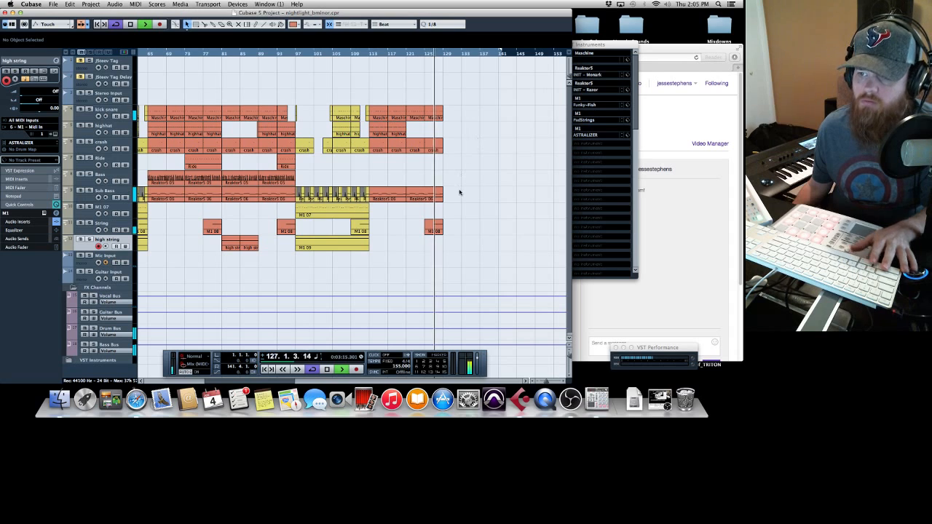
click(428, 196)
drag(428, 197, 471, 195)
key(super+z)
key(space)
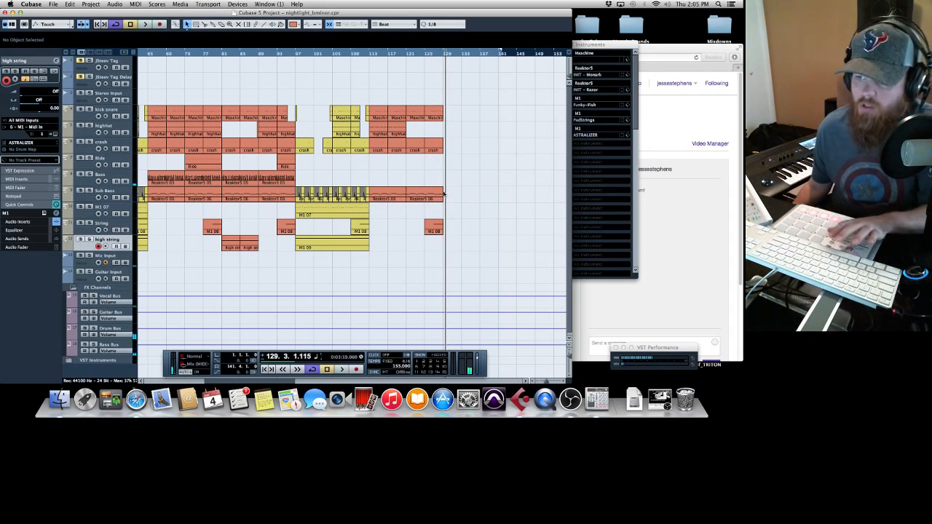
Step: Open the Sub Bass part at bar 121, lengthen its last B0 note to the part's end at bar 129, and close the editor
click(434, 53)
double_click(441, 193)
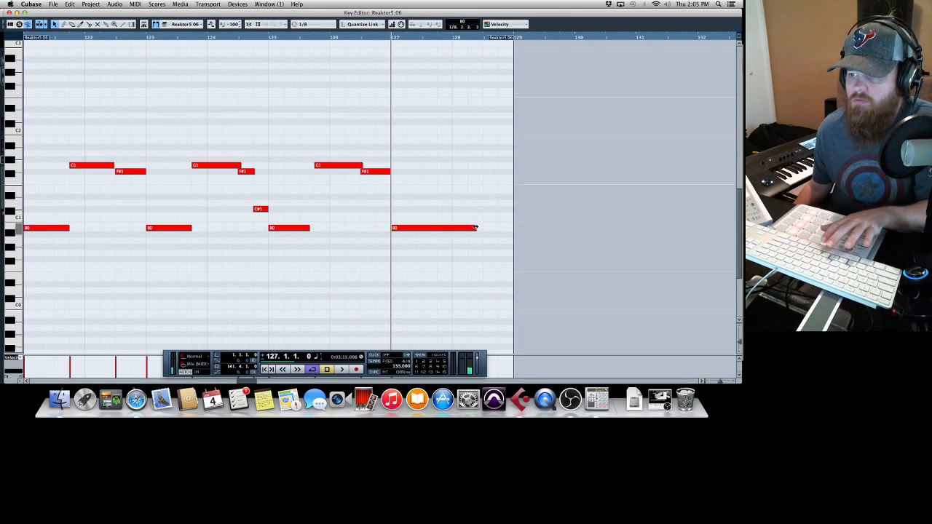
drag(476, 228, 513, 228)
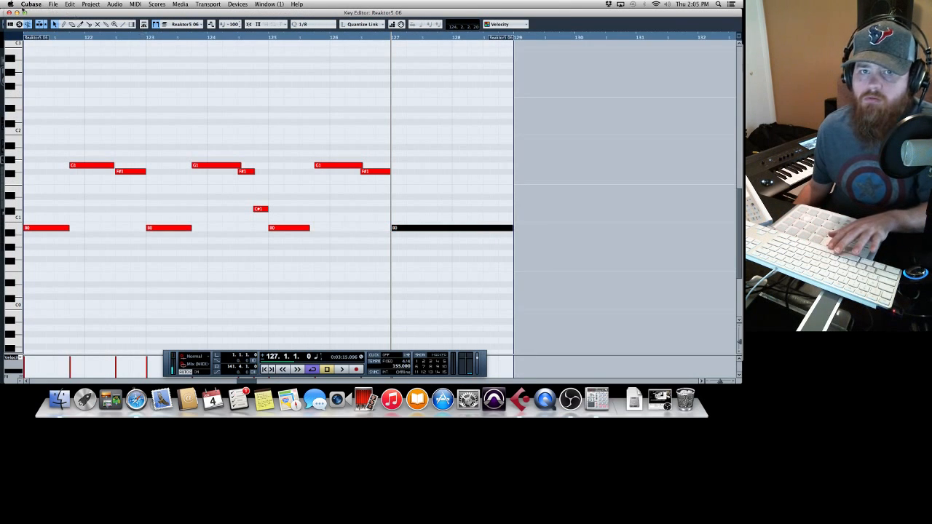
click(6, 14)
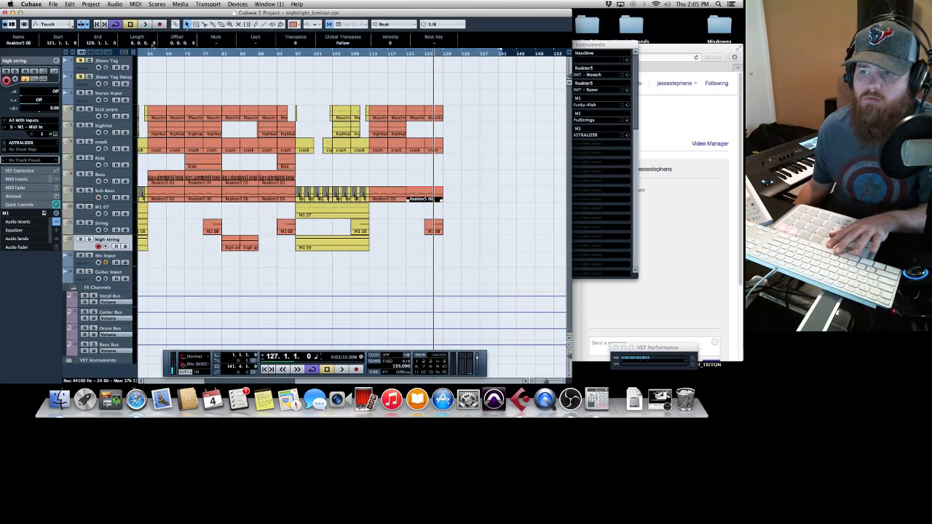
Step: Copy the last kick snare part to bar 129 and delete all of its notes except the first kick
drag(437, 117, 451, 117)
double_click(451, 117)
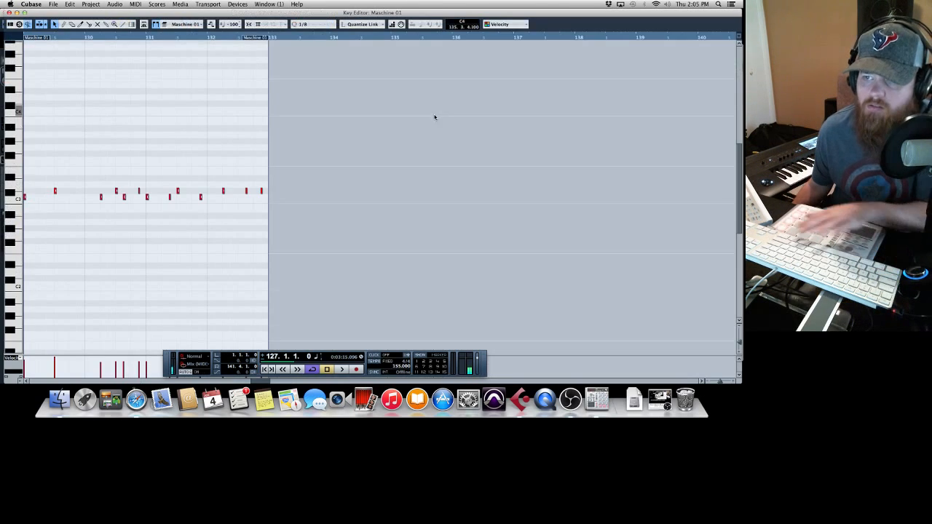
drag(56, 159, 290, 286)
key(Delete)
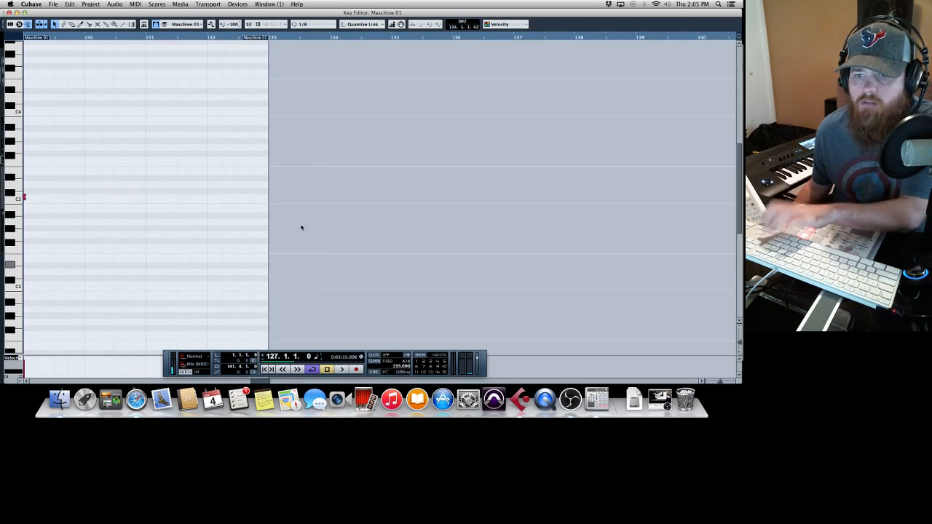
click(10, 12)
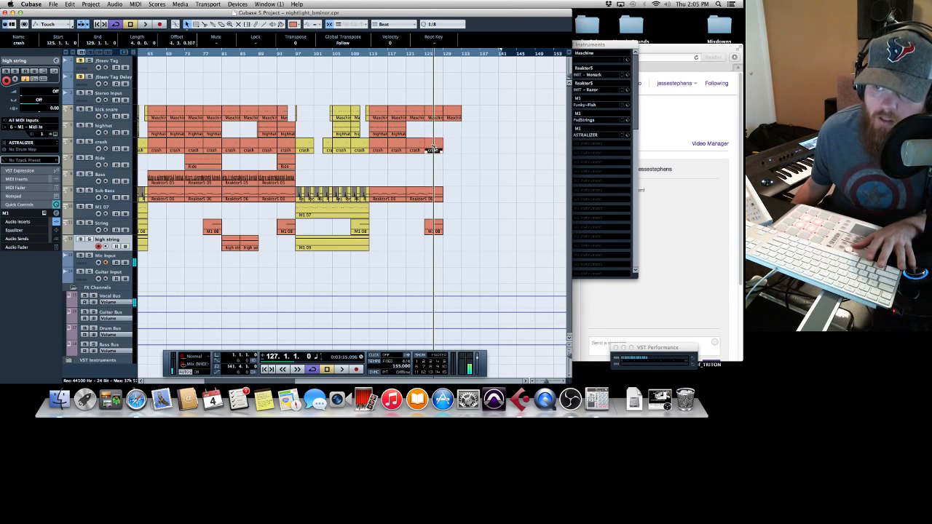
Step: Copy the crash part from bar 125 to bar 129 and check its notes in the editor
drag(434, 150, 452, 150)
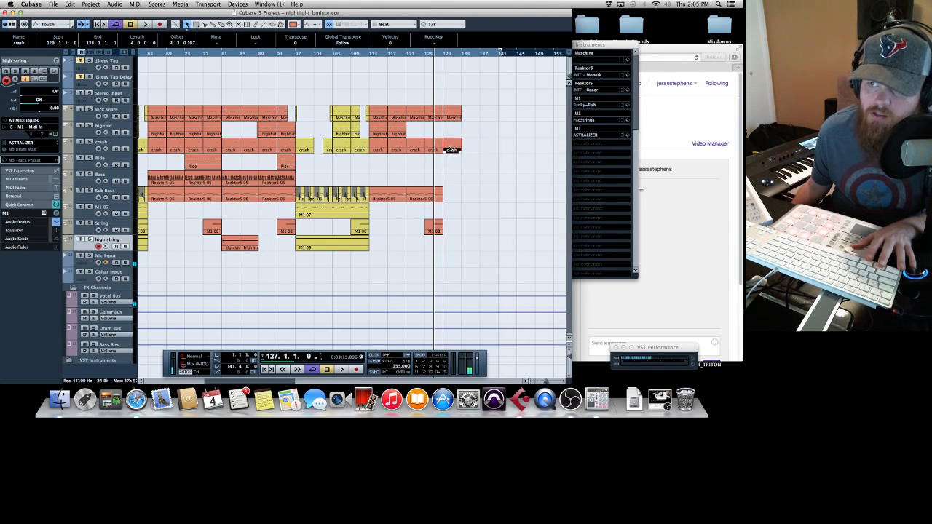
double_click(451, 150)
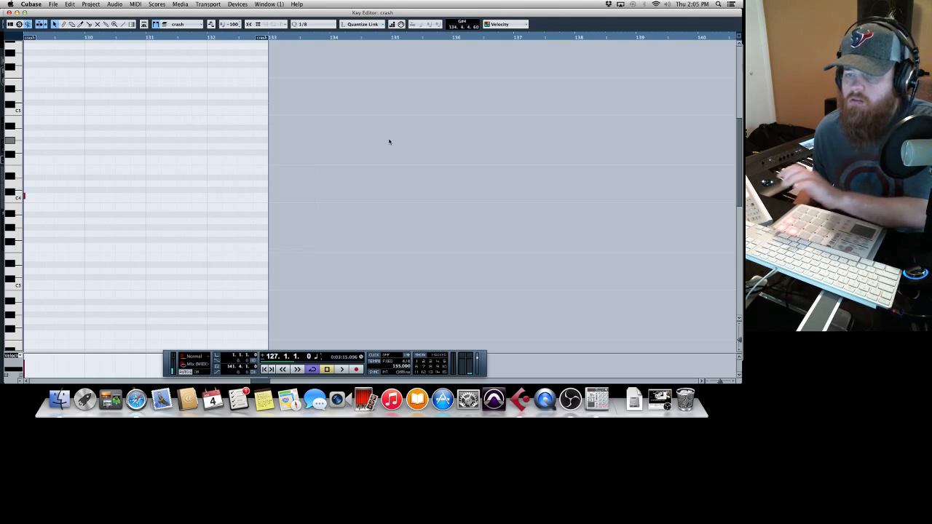
click(11, 13)
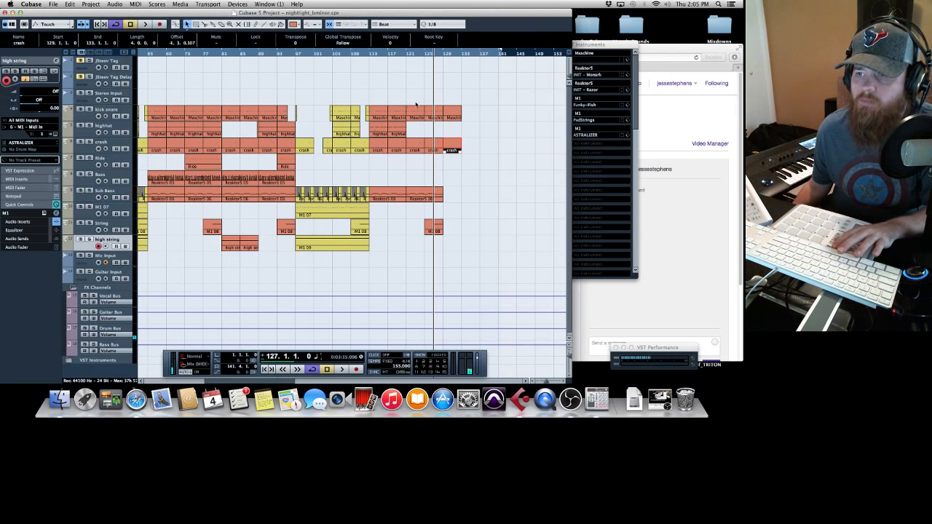
Step: Play the final section from just before bar 113 and copy the yellow M1 09 high string part to bar 113
click(368, 56)
key(space)
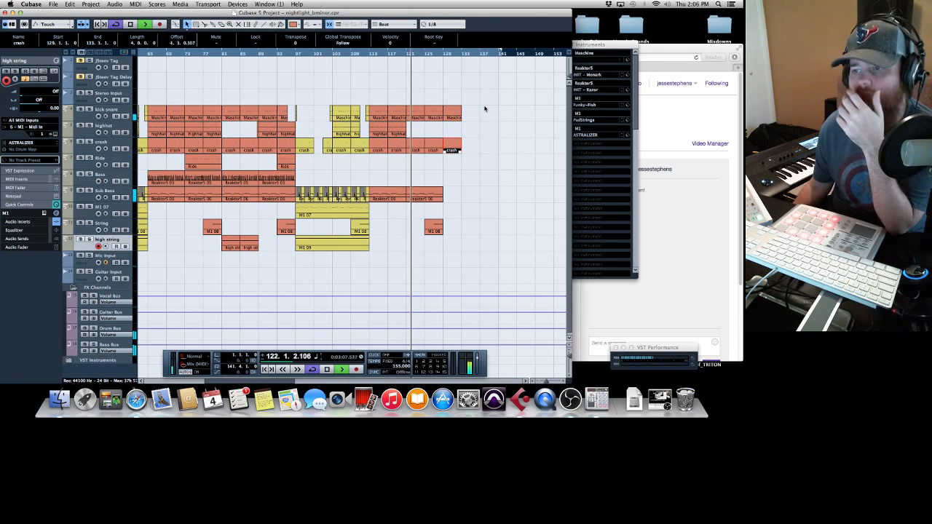
click(351, 245)
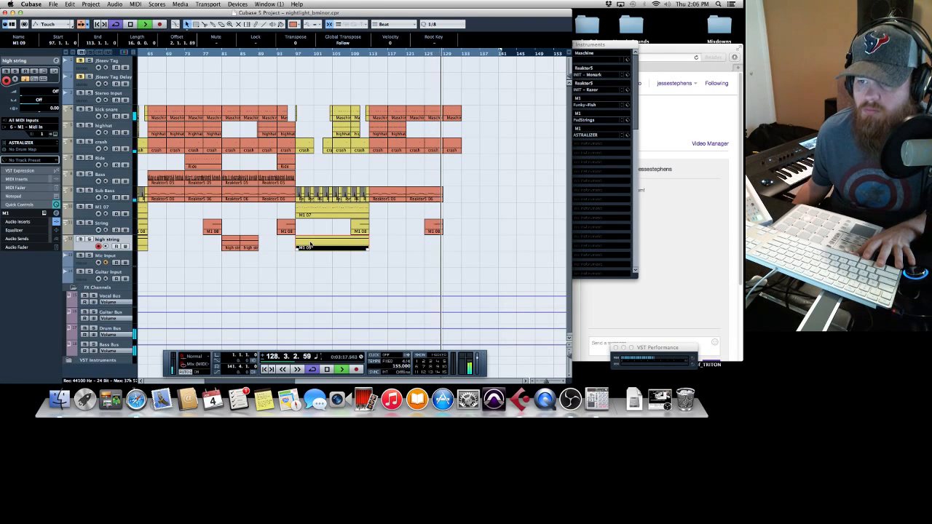
drag(310, 243, 386, 248)
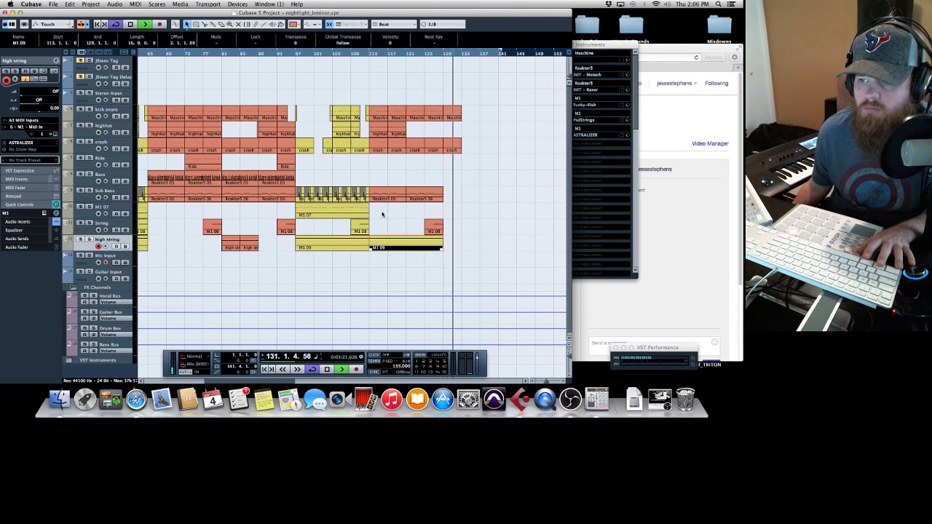
Step: Play from about bar 112 and delete the String part at bar 125
click(366, 53)
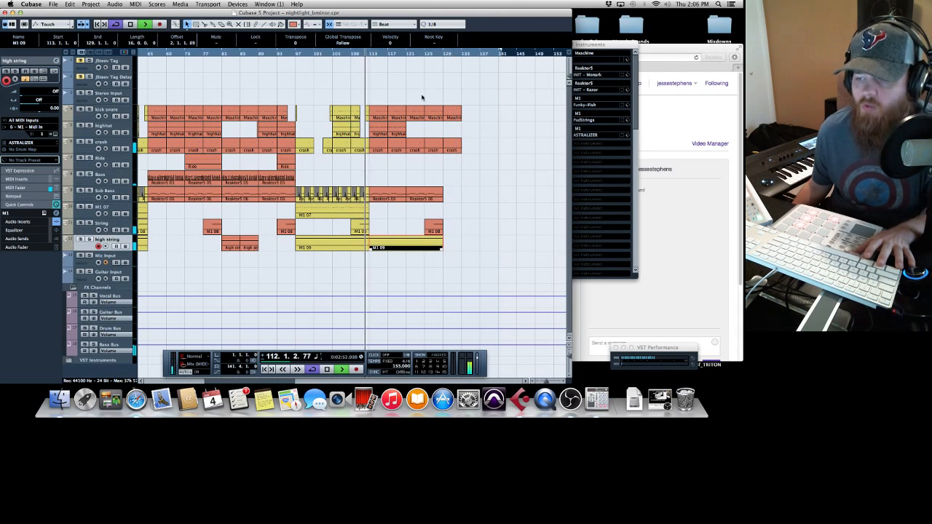
click(437, 229)
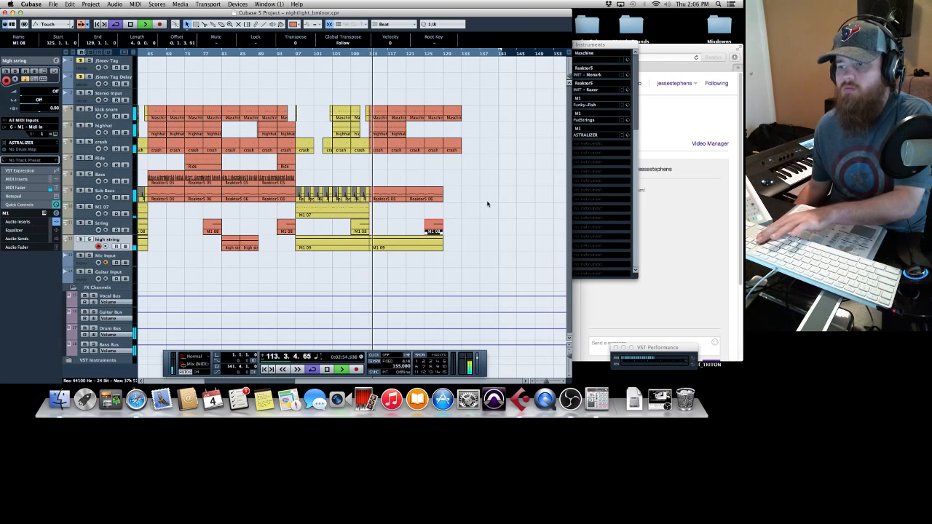
key(Delete)
Step: Play the final section through to about bar 131 and check the notes of the yellow high string part at bar 113
drag(288, 282, 147, 281)
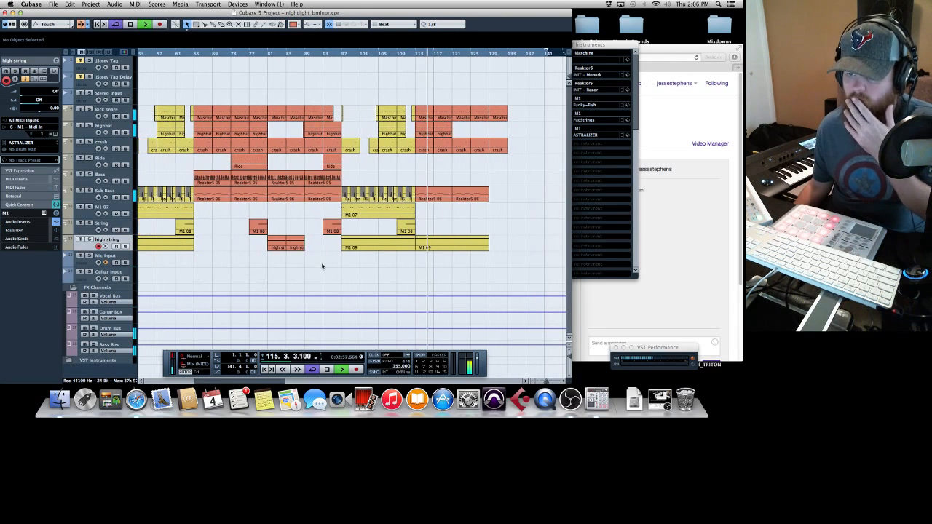
click(536, 382)
click(537, 382)
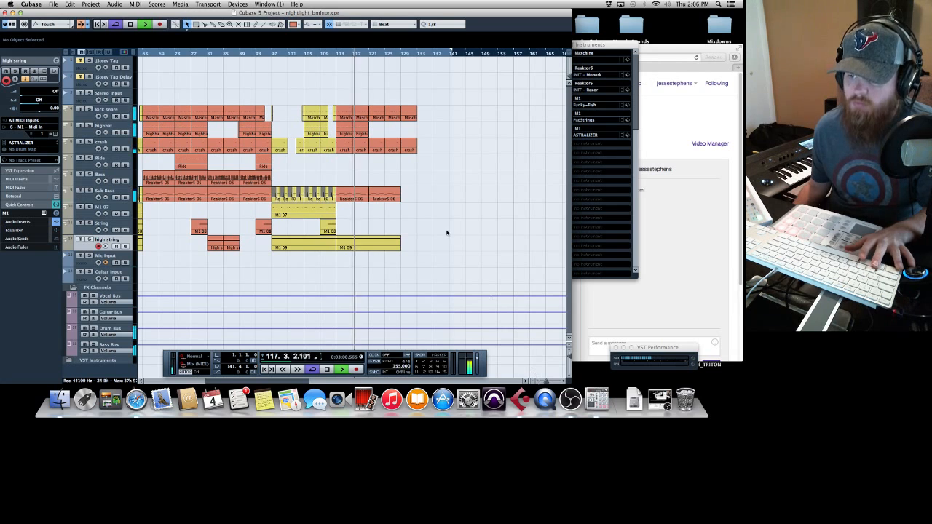
click(397, 247)
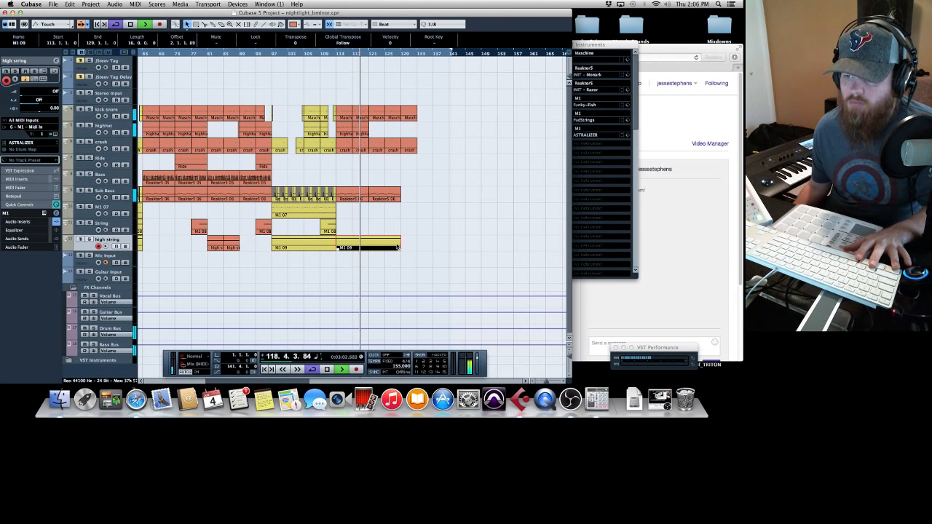
double_click(397, 247)
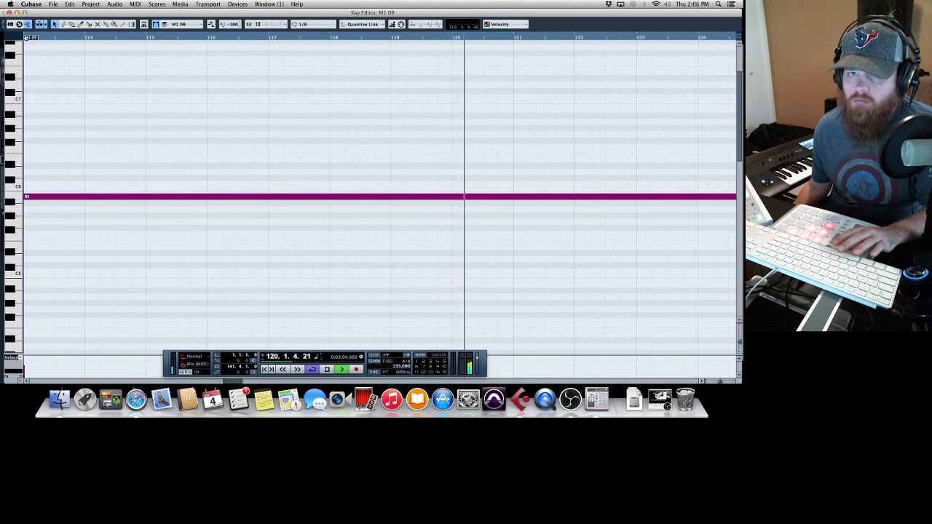
key(Return)
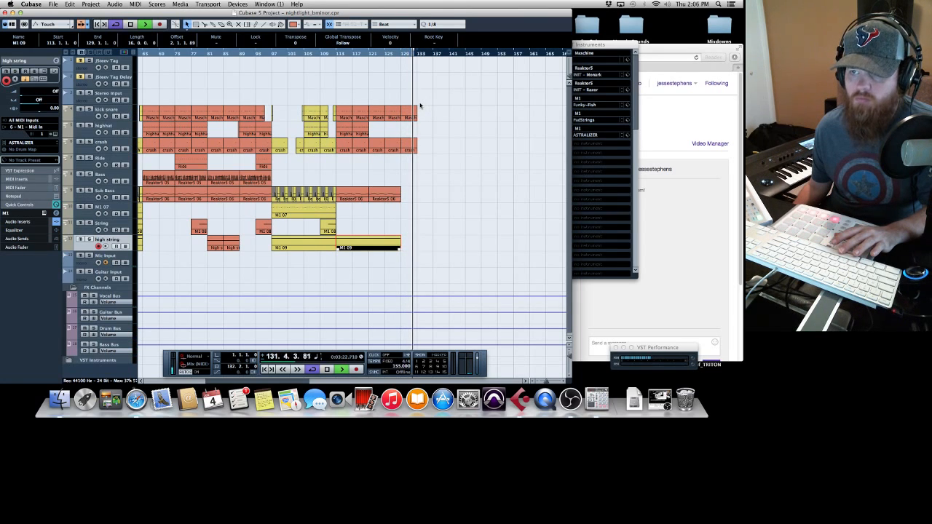
key(space)
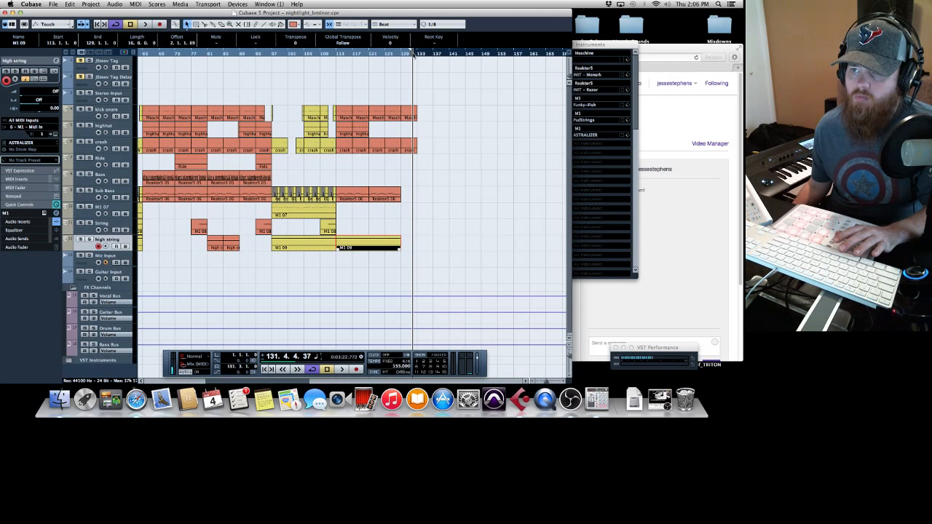
Step: Play the whole song from bar 1 with the full arrangement and taller tracks in view, and review its structure
key(KP_Decimal)
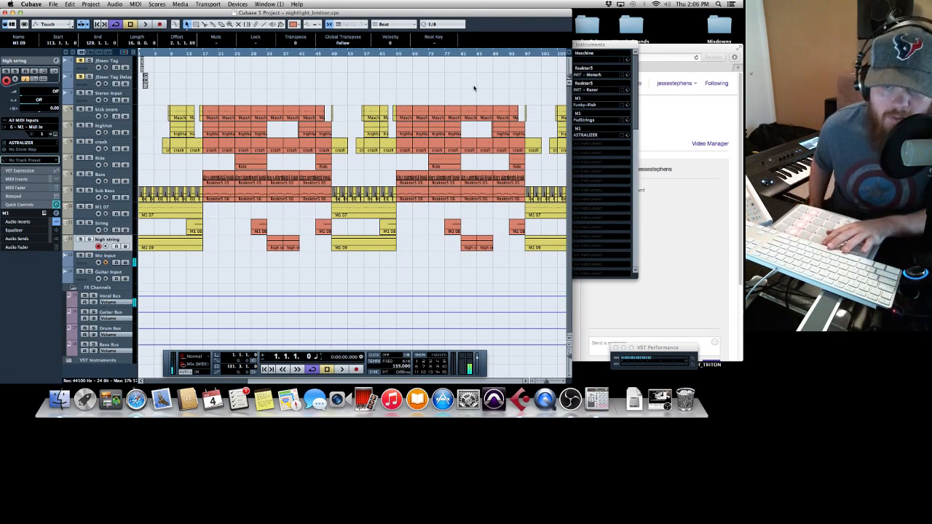
key(space)
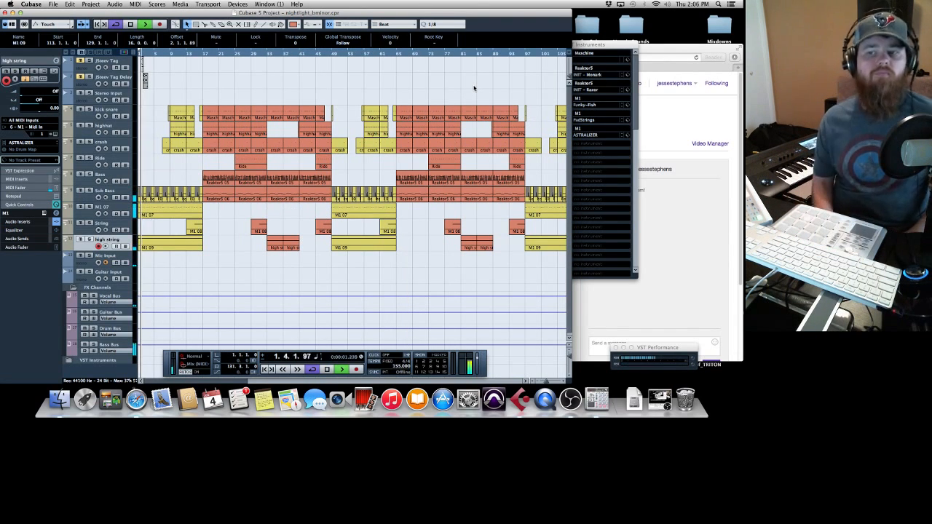
click(538, 382)
click(538, 381)
click(538, 382)
click(538, 382)
click(538, 381)
click(538, 382)
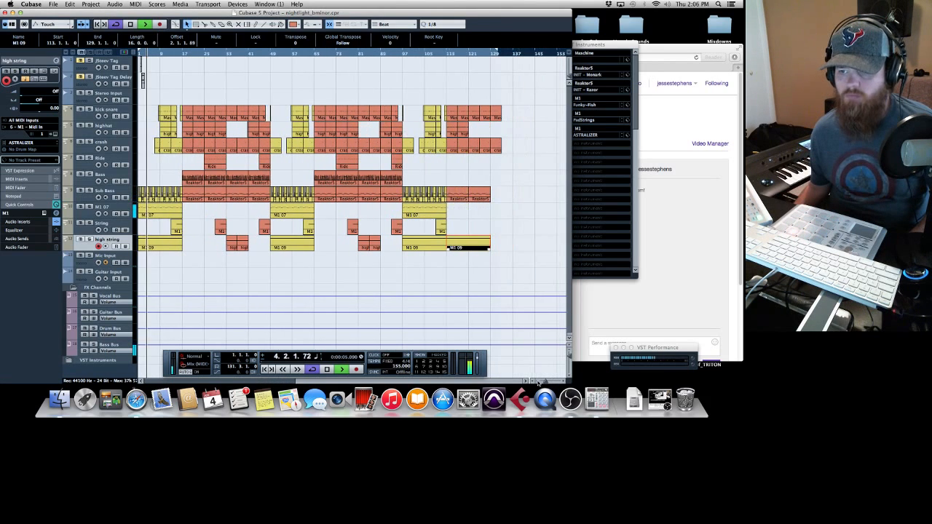
click(538, 381)
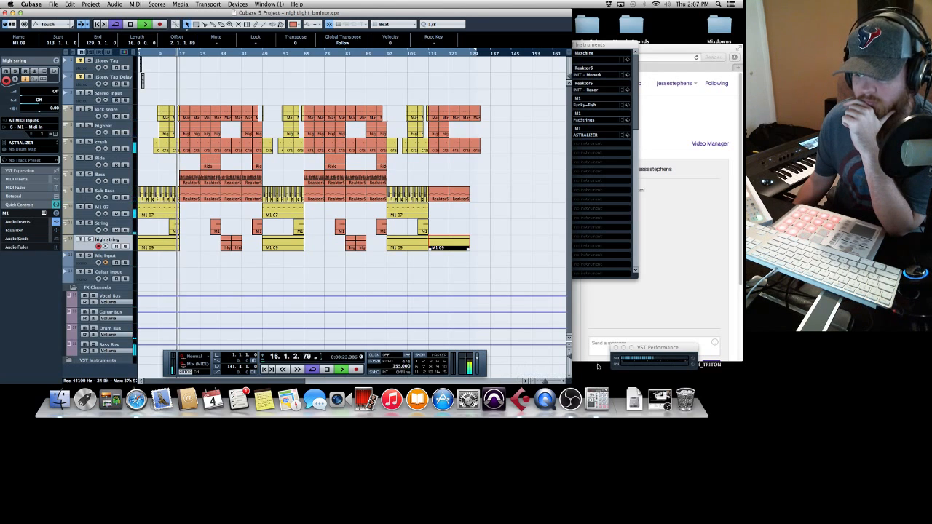
click(570, 379)
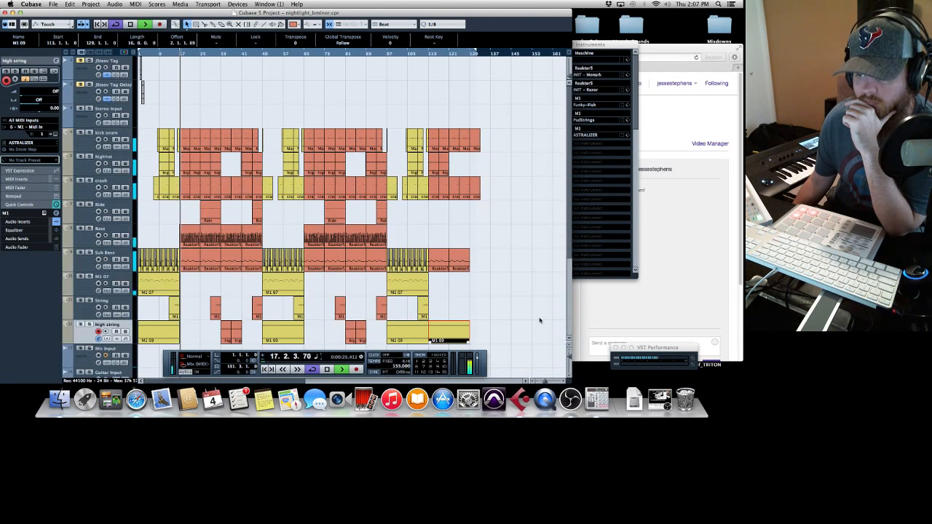
scroll(538, 319, down, 3)
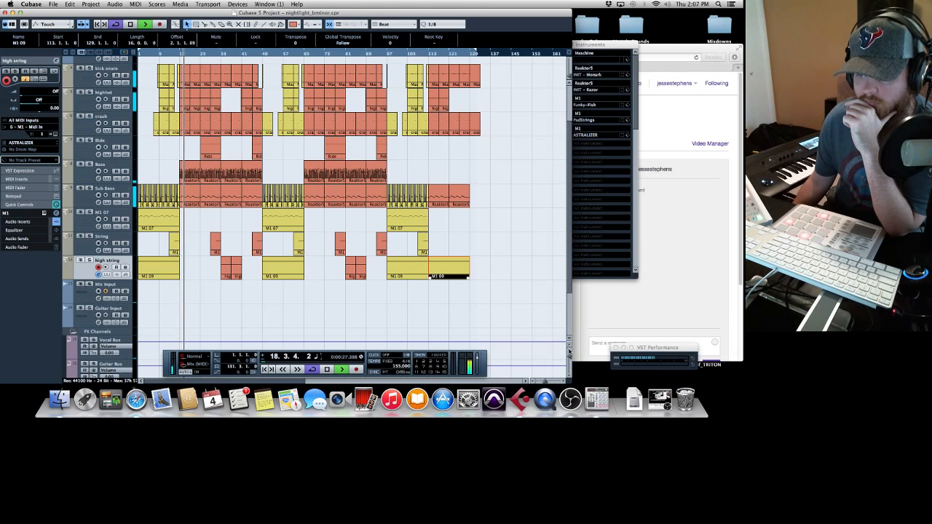
click(570, 372)
click(571, 378)
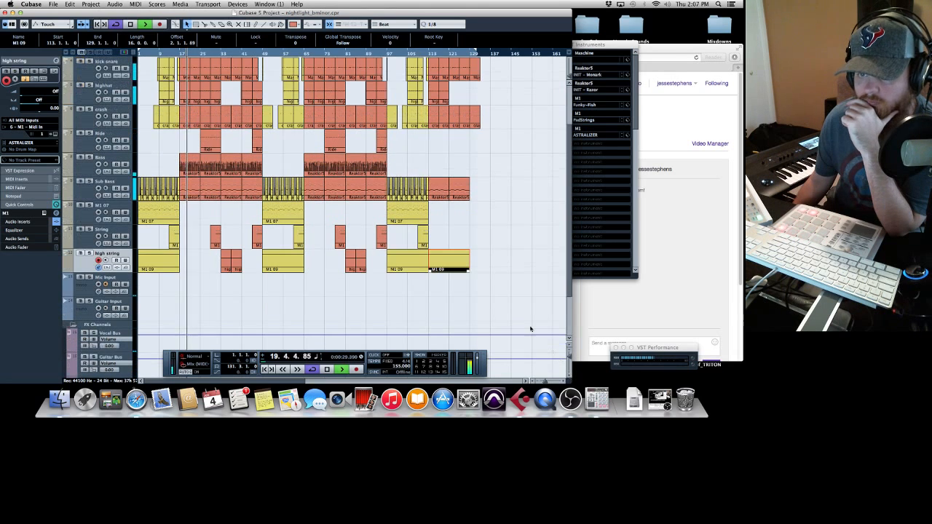
scroll(469, 262, up, 3)
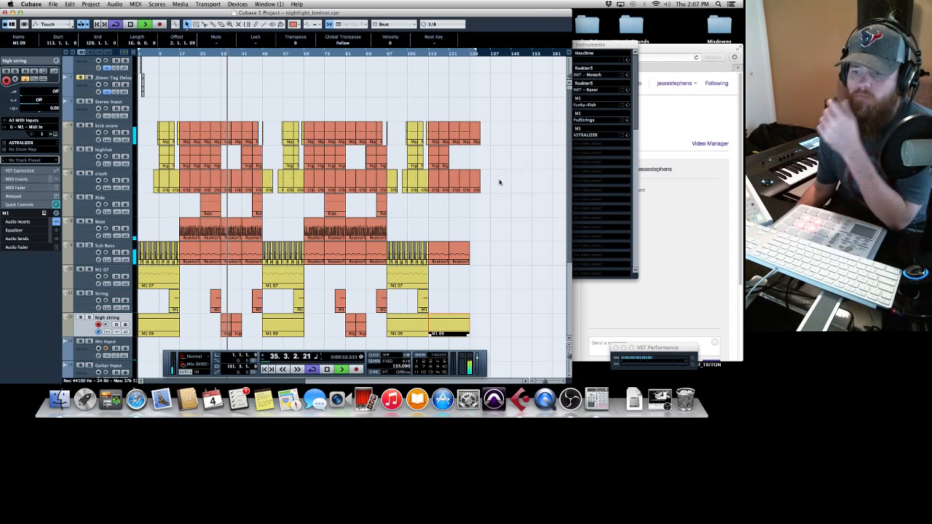
scroll(530, 295, down, 3)
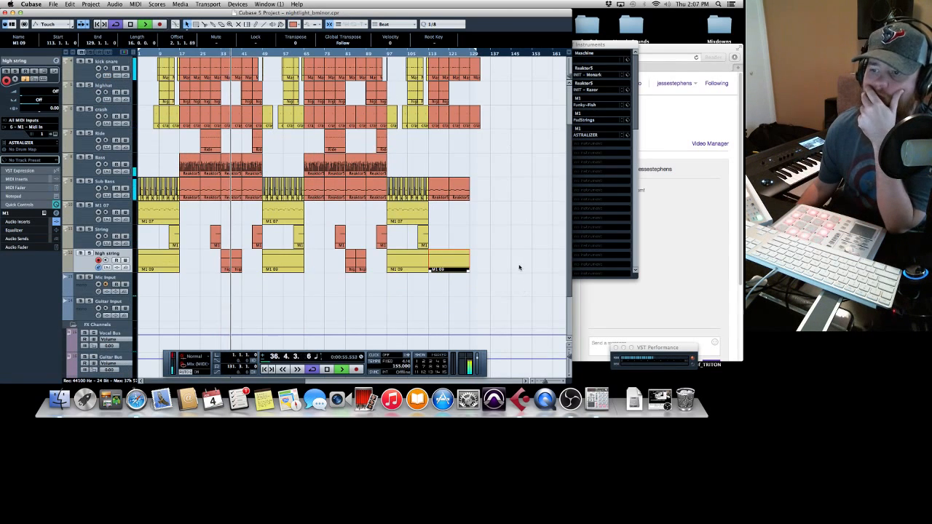
scroll(511, 262, up, 3)
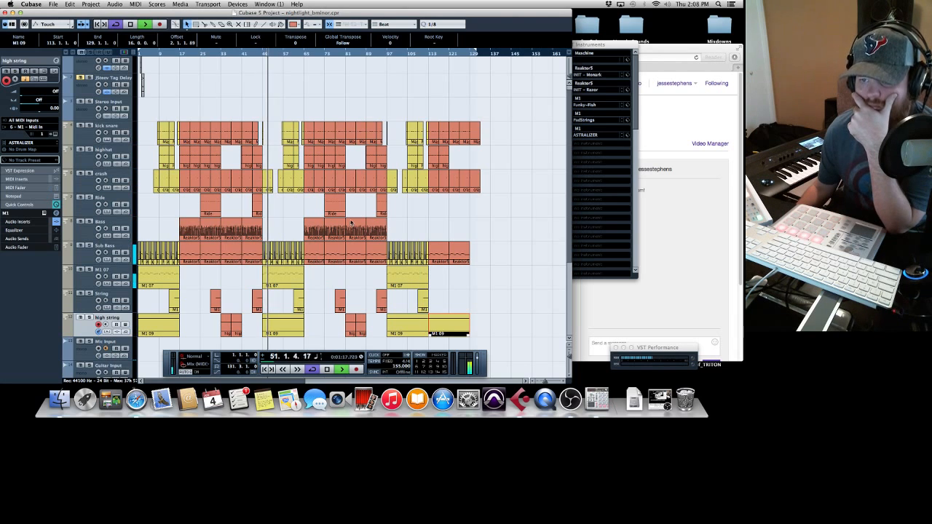
Step: Recolour all parts of the final section from bar 113 to the end grey
drag(545, 382, 558, 382)
scroll(568, 354, right, 10)
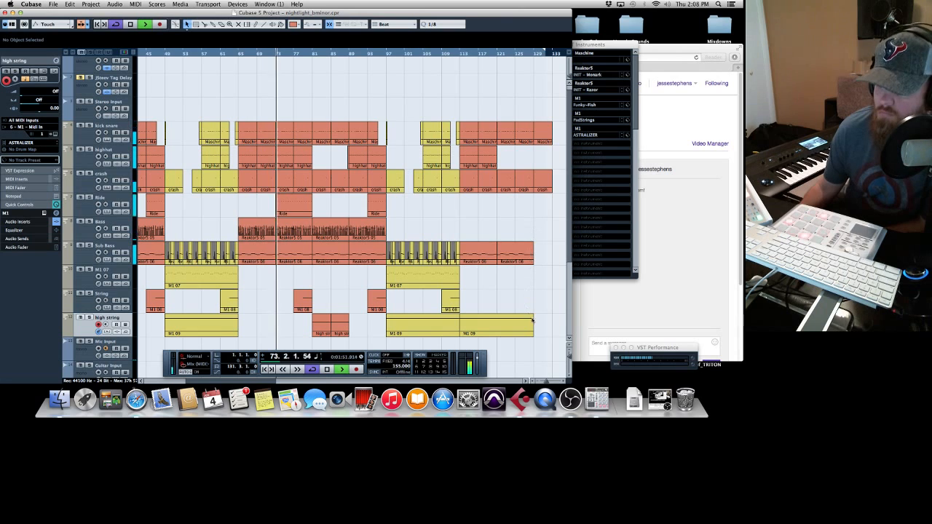
click(535, 382)
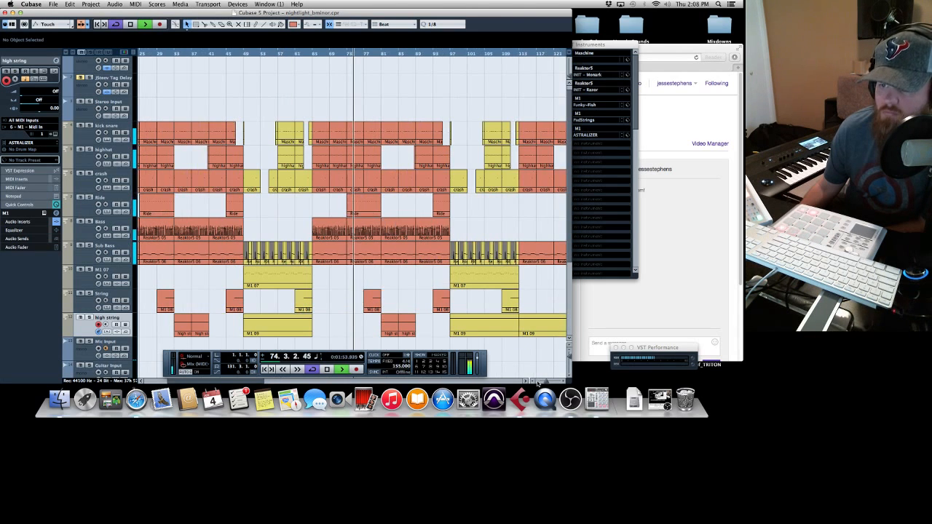
click(536, 382)
click(536, 382)
click(536, 382)
click(536, 381)
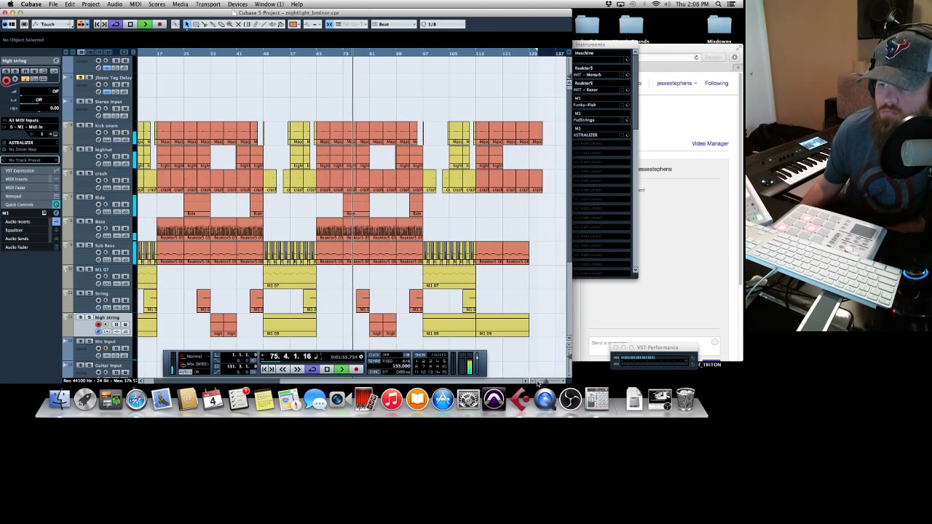
click(536, 382)
drag(537, 336, 472, 122)
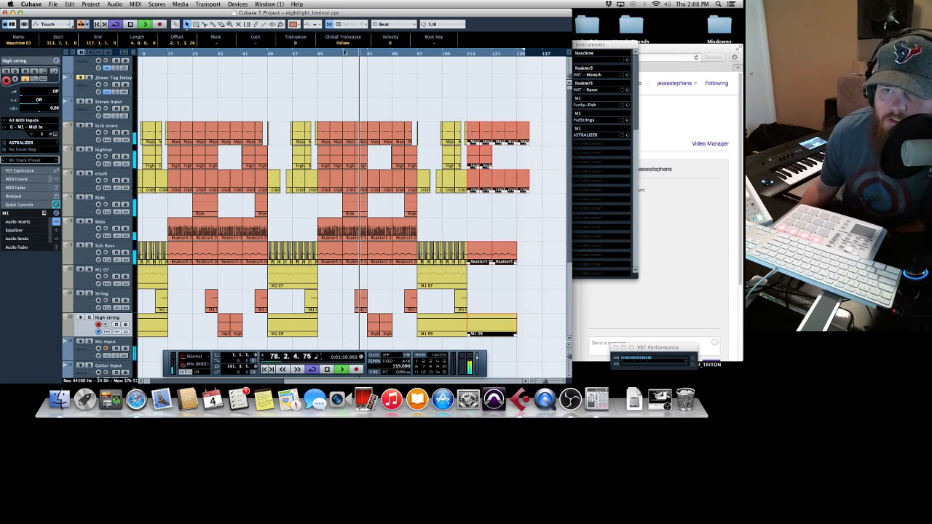
click(295, 26)
click(299, 33)
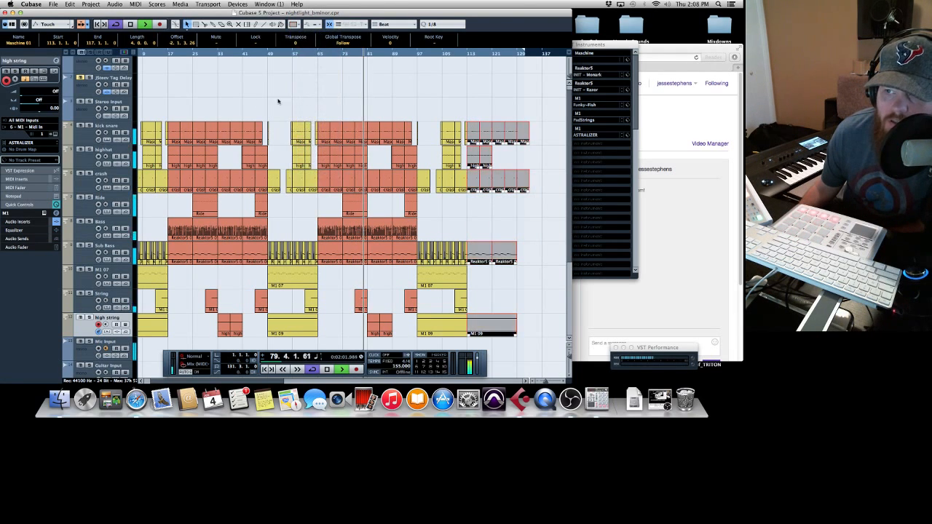
Step: Recolour all instrument parts of the intro, from bar 1 up to bar 17, grey
drag(214, 91, 103, 93)
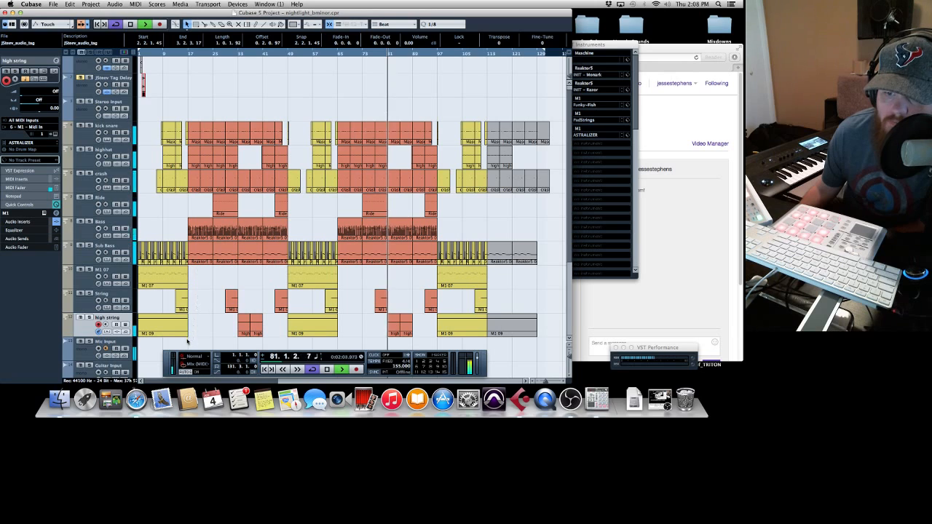
drag(186, 343, 137, 131)
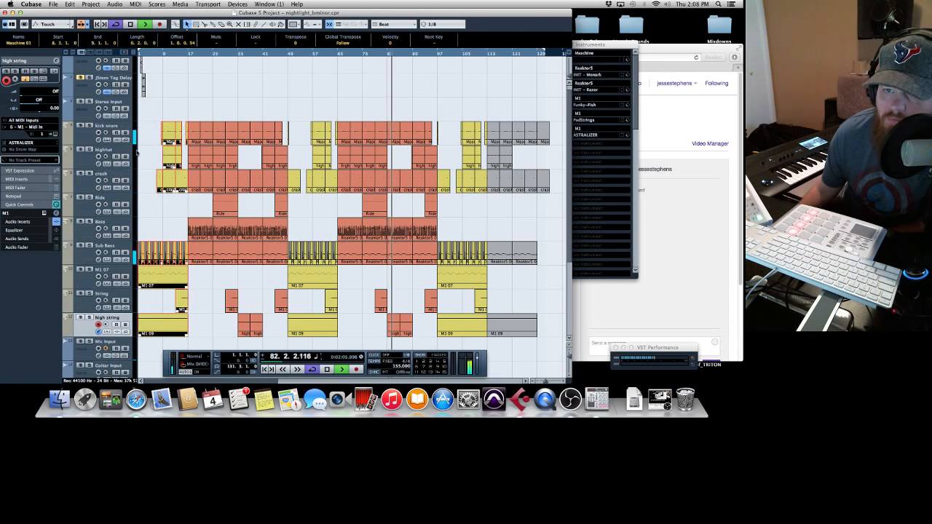
click(295, 25)
click(299, 32)
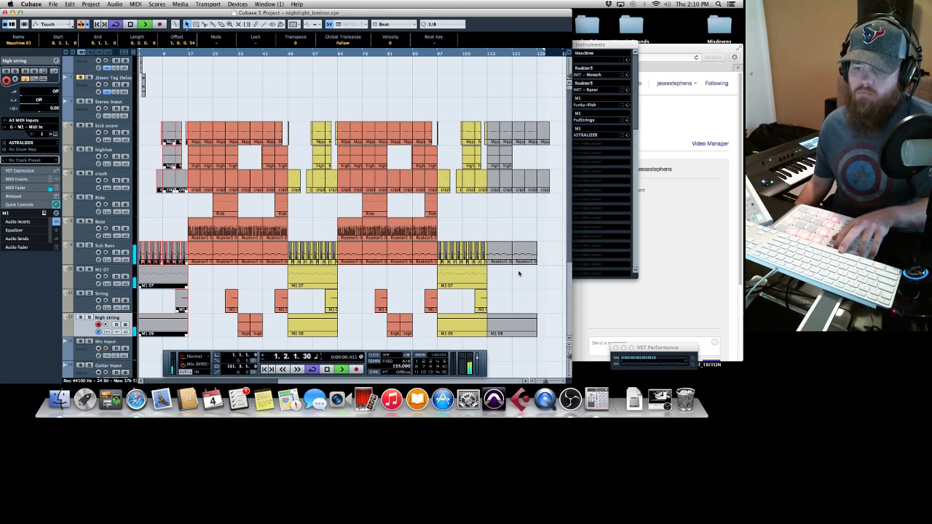
Step: Play the intro from bar 1 to about bar 8 and check where the audio tag clips sit
scroll(161, 98, up, 1)
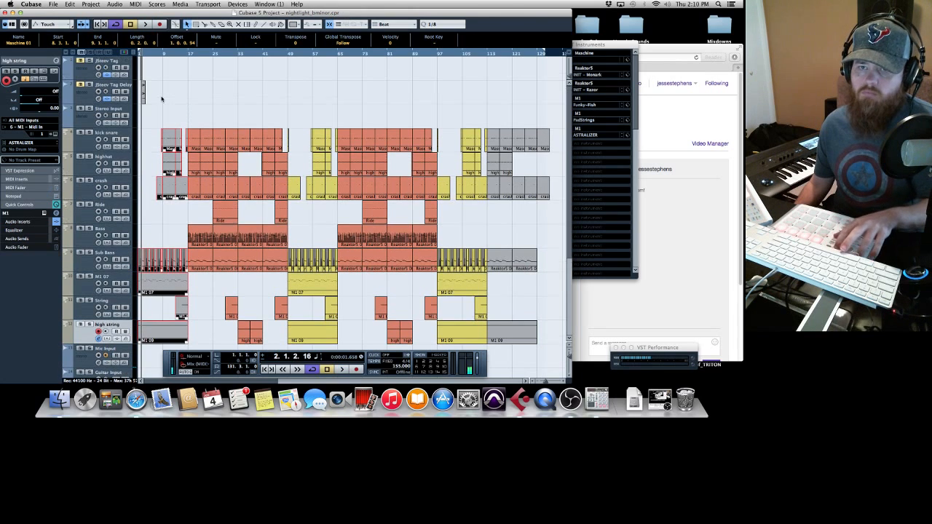
key(space)
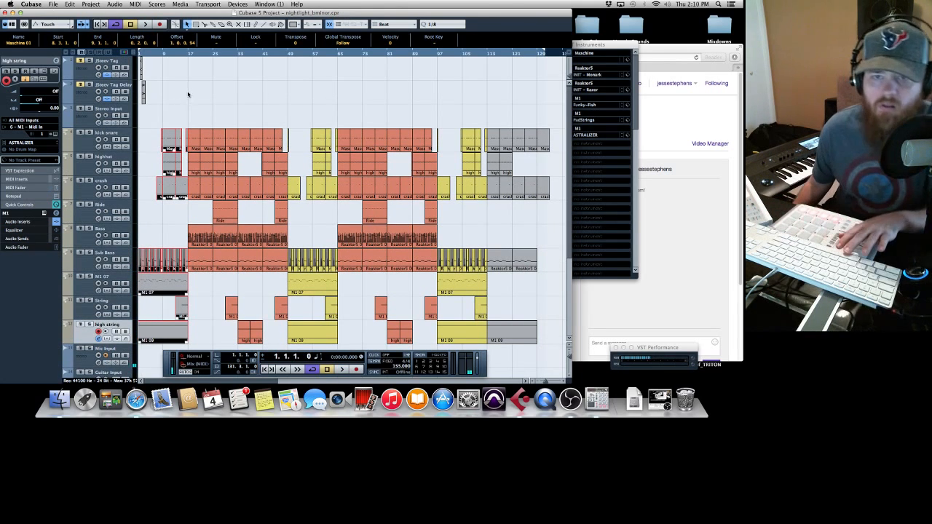
click(547, 381)
key(space)
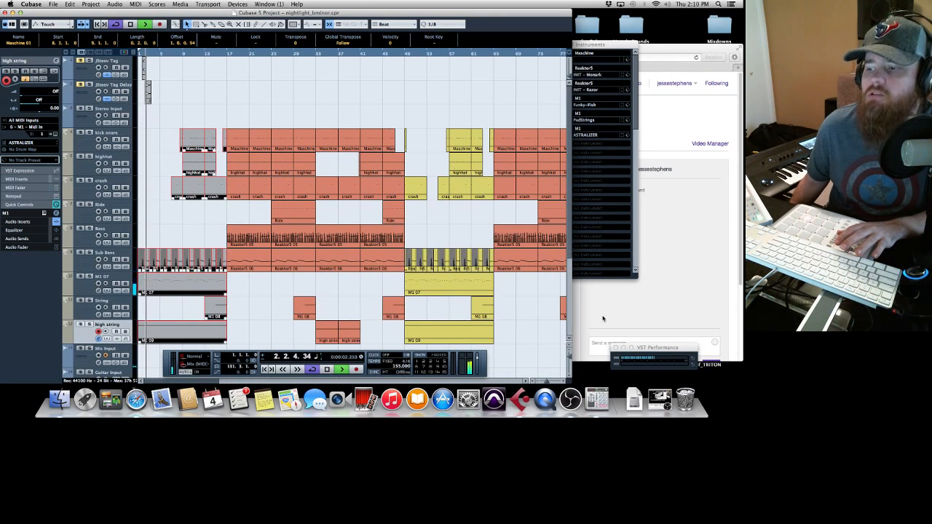
click(547, 380)
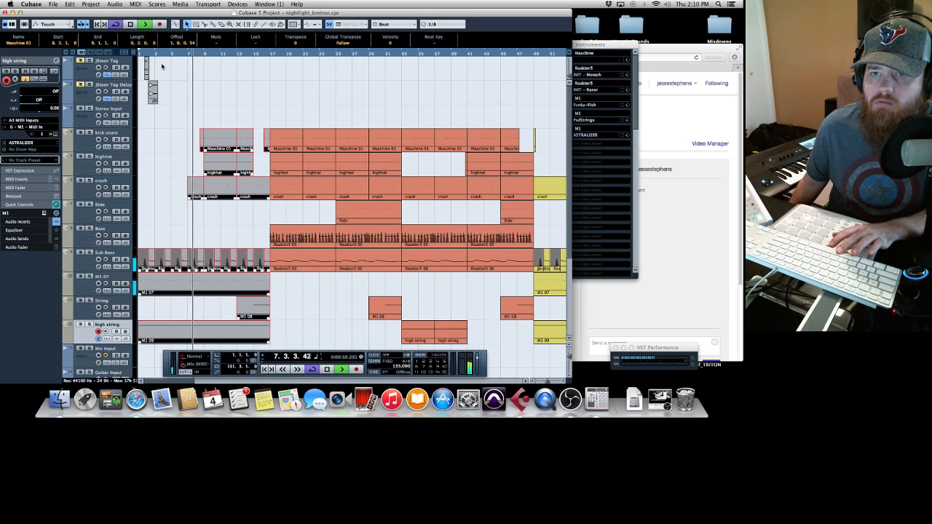
key(space)
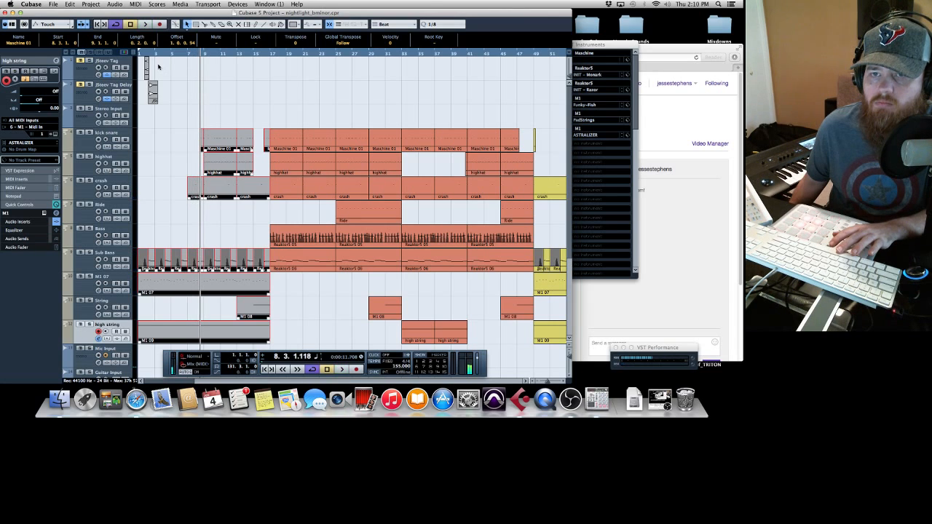
Step: Unmute the two audio tag tracks and play the intro from bar 1 with their clips selected
click(146, 70)
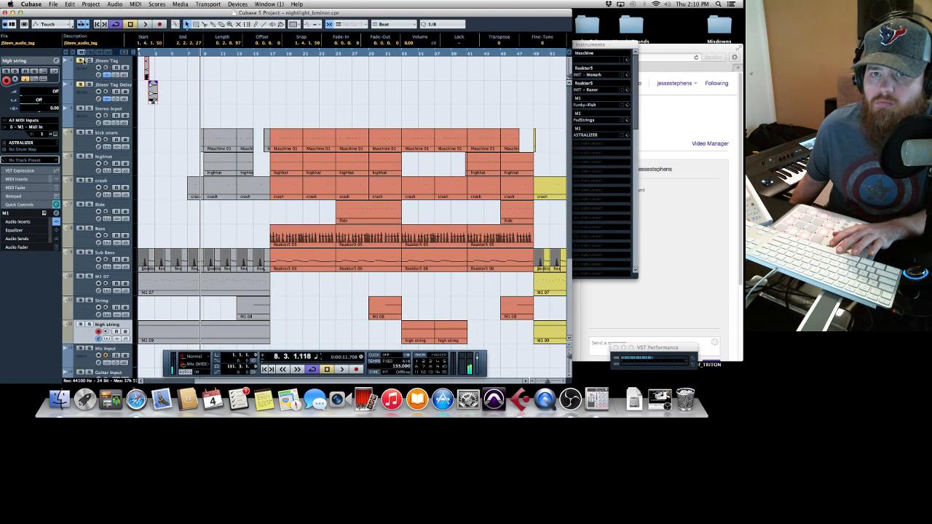
key(period)
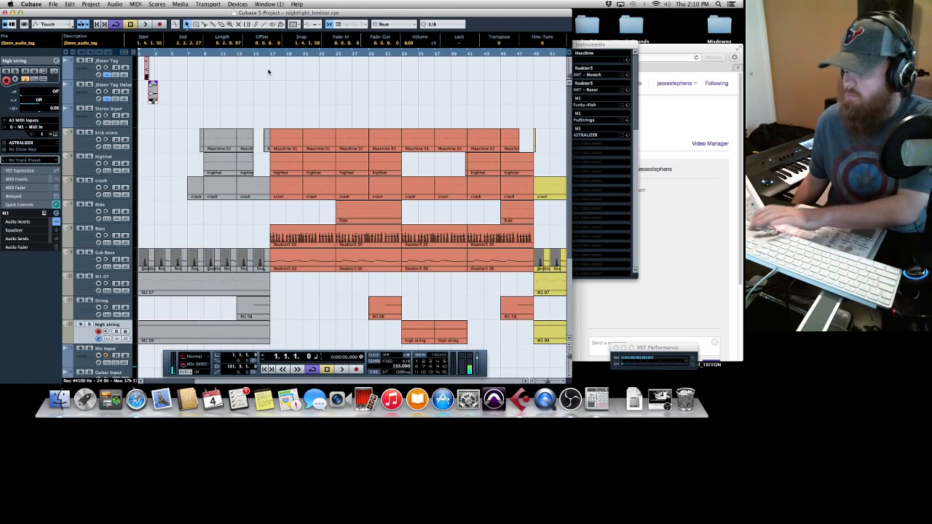
key(space)
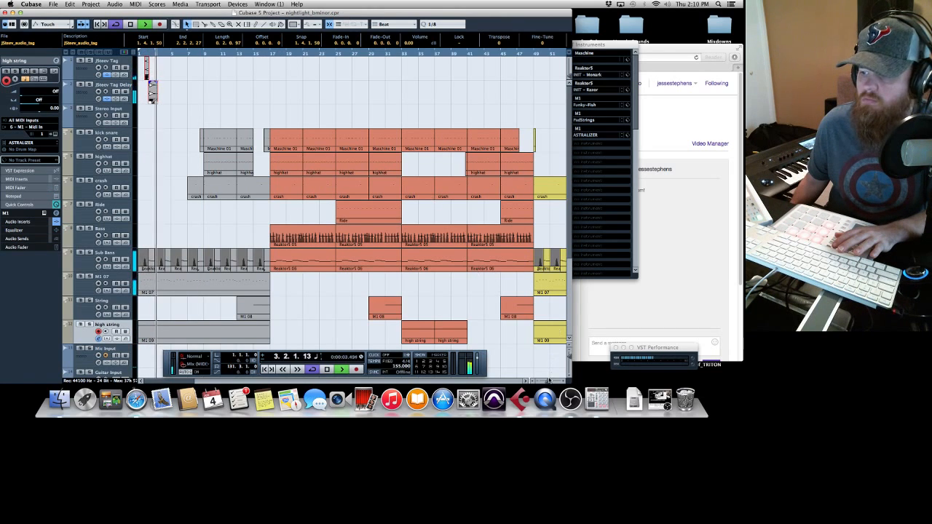
Step: Move both audio tag clips together until the first starts at bar 6.3.1, replaying the intro from bar 1 to judge the placement
click(551, 381)
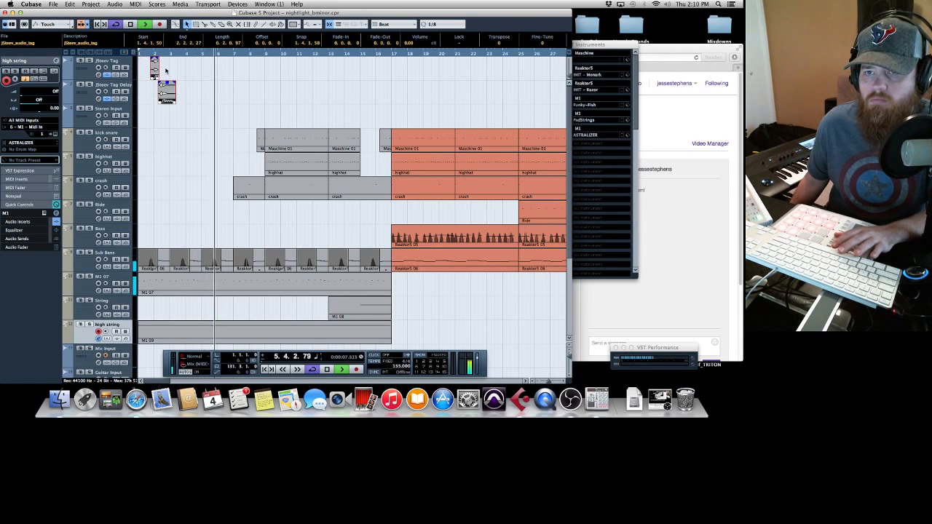
key(space)
drag(163, 87, 210, 86)
key(period)
key(space)
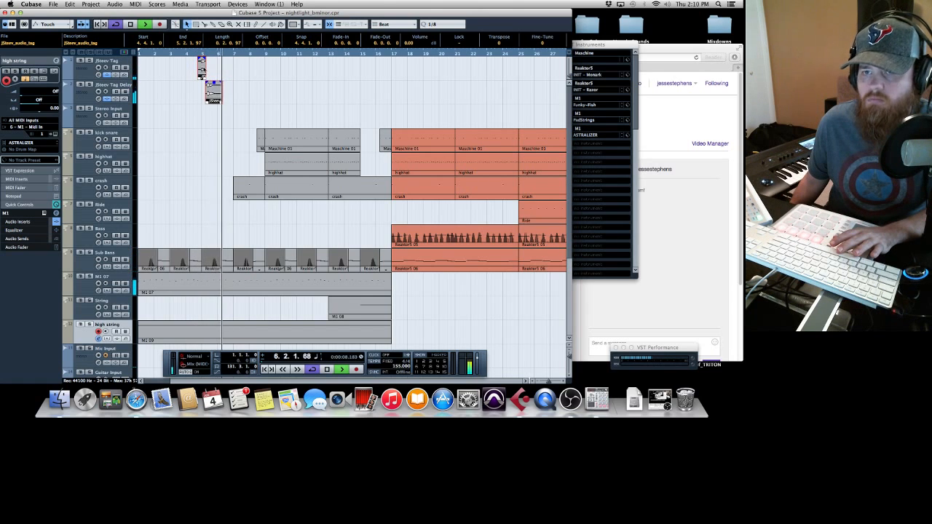
drag(203, 71, 230, 70)
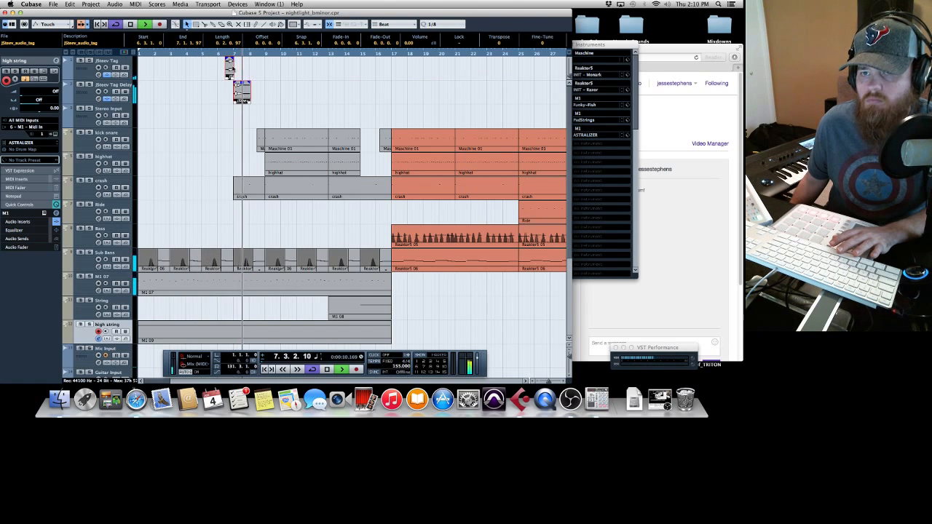
Step: Move both audio tag clips together so the first starts at bar 6.4.1, replaying the intro to judge the placement
key(space)
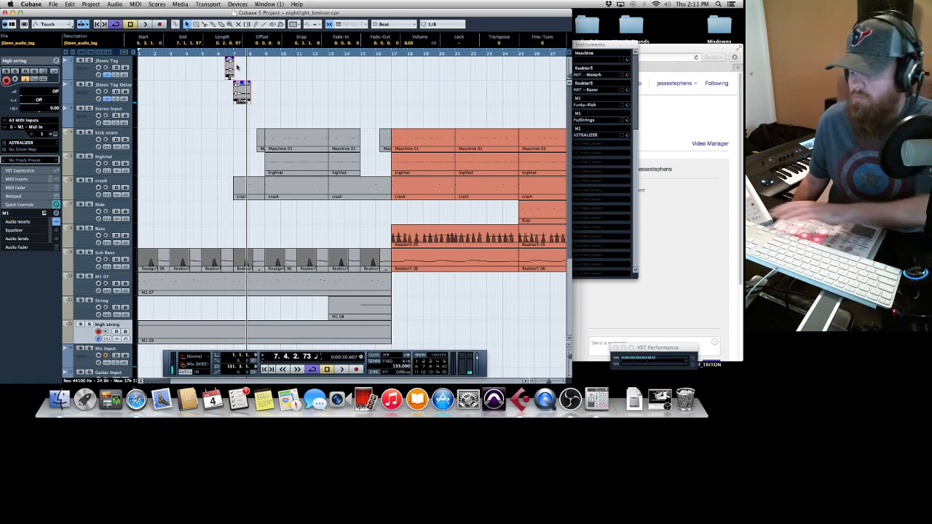
key(KP_Decimal)
key(space)
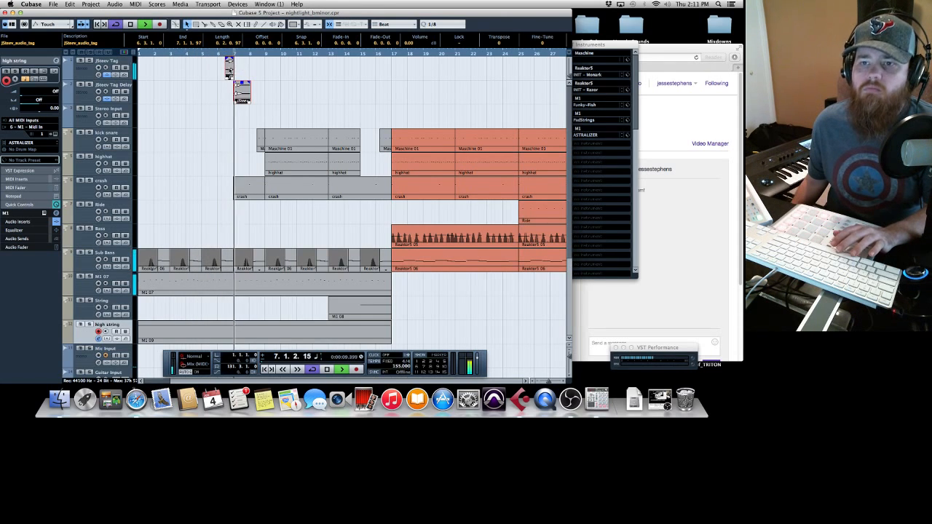
key(space)
drag(228, 70, 232, 71)
click(216, 54)
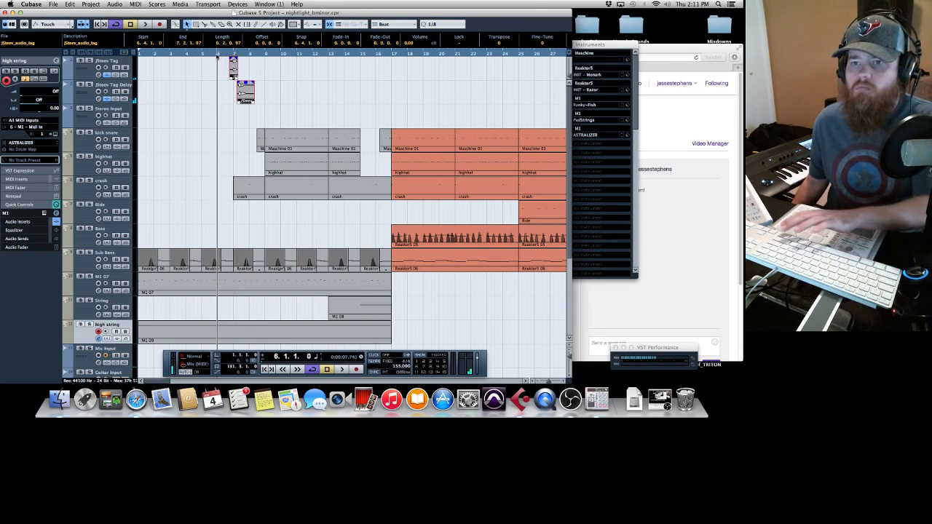
key(space)
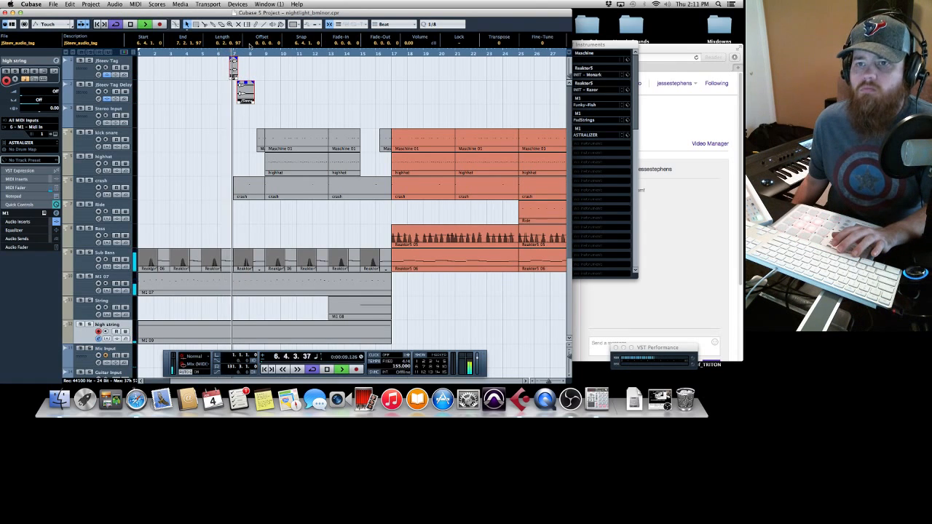
key(space)
Step: Move only the audio tag delay clip until it starts at bar 7.4.1, replaying the intro to check its timing
click(238, 86)
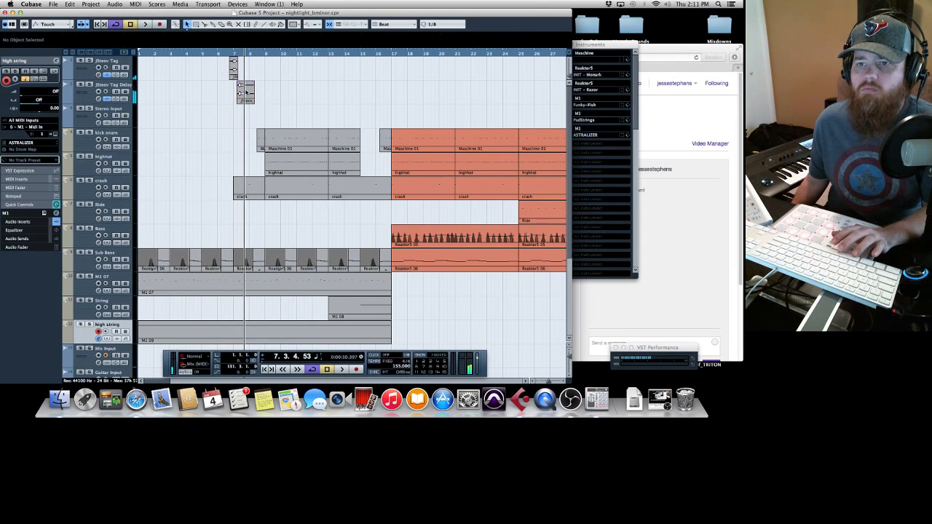
drag(239, 86, 248, 92)
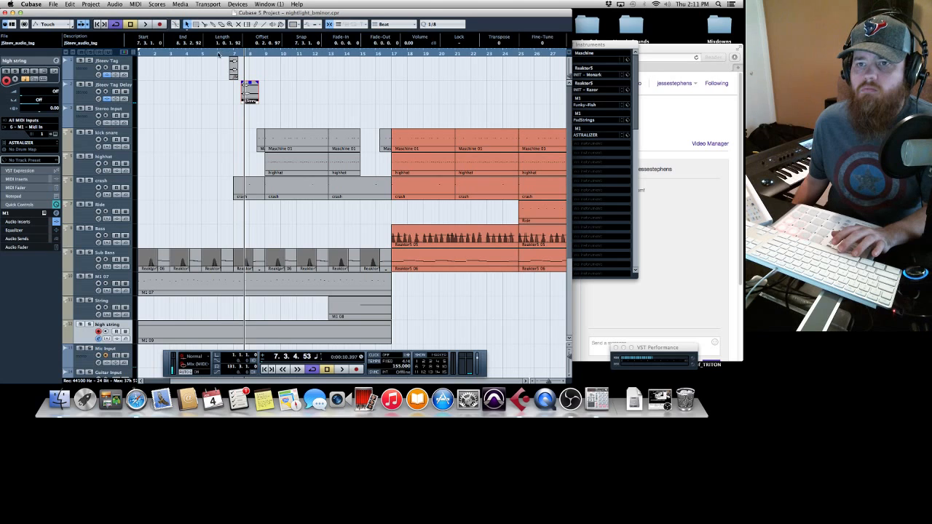
click(218, 54)
key(space)
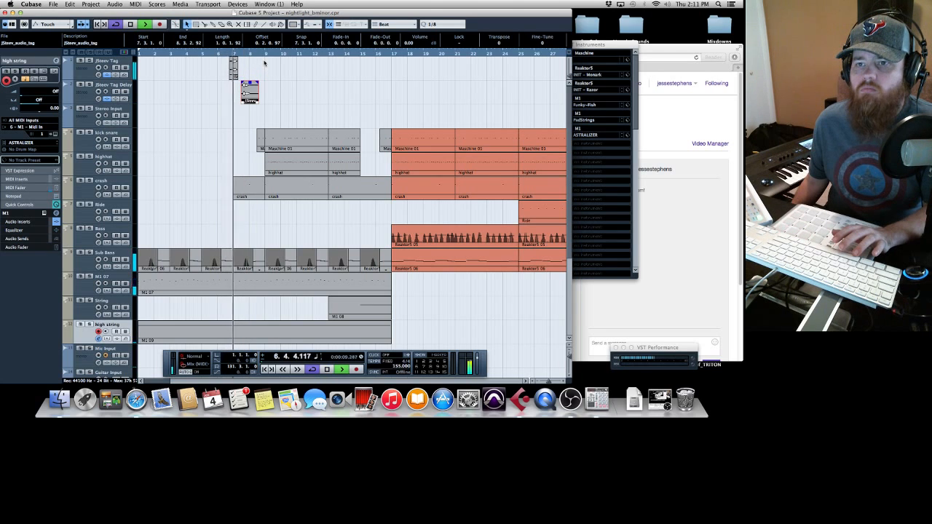
key(space)
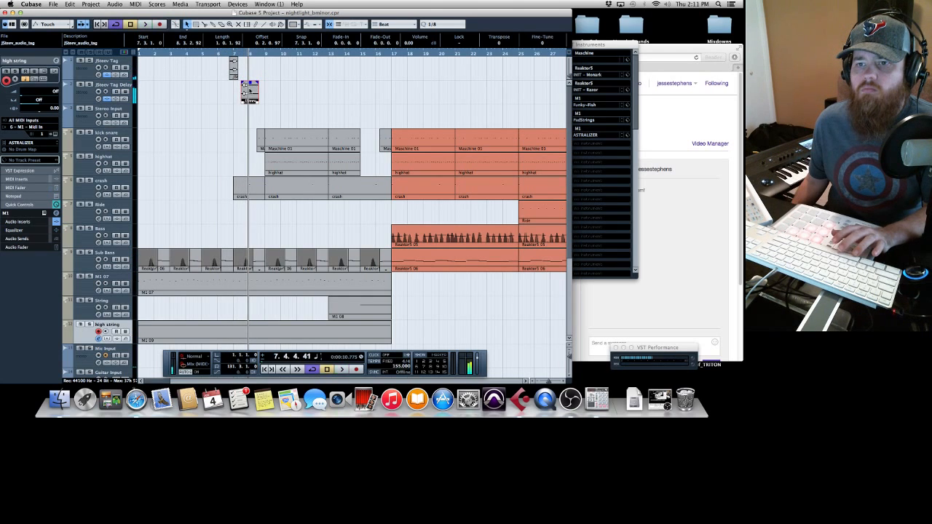
drag(250, 91, 255, 91)
key(KP_0)
key(space)
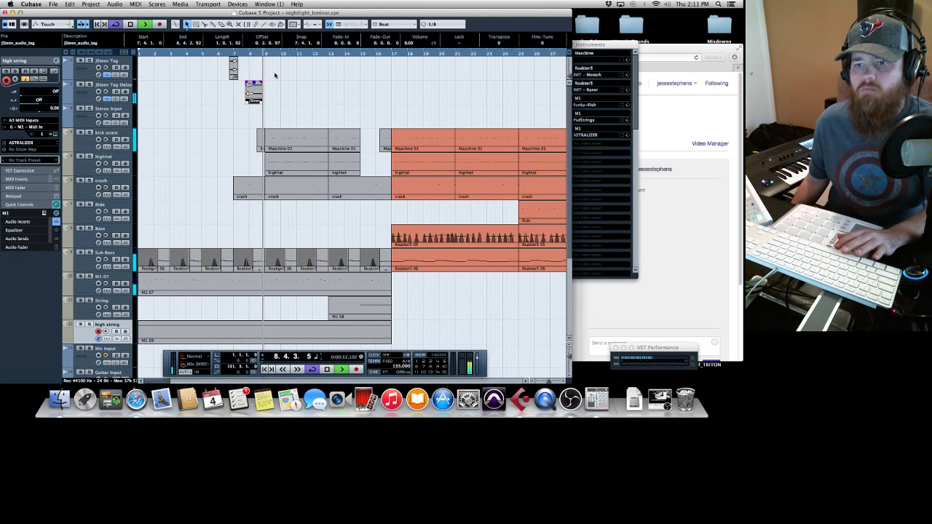
key(space)
Step: Play the song from bar 1 to about bar 18 and review the colour-coded sections of the arrangement
key(period)
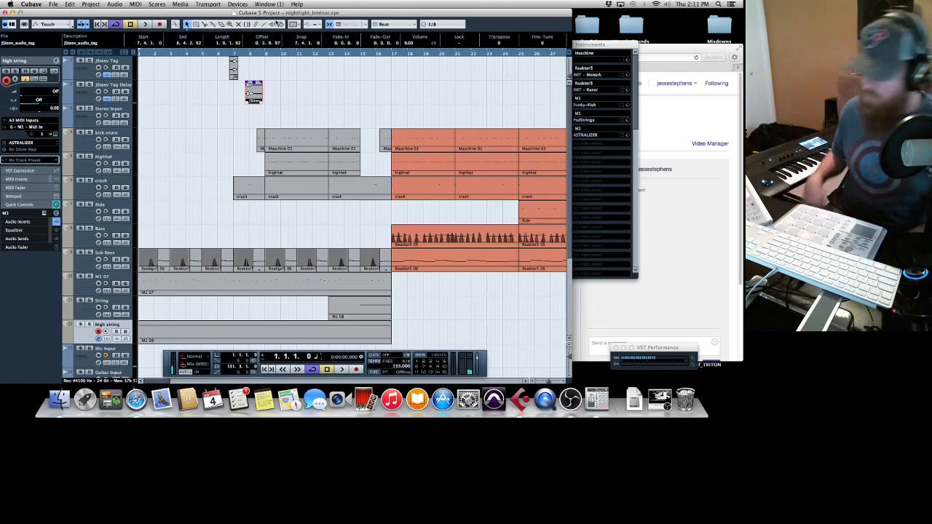
key(space)
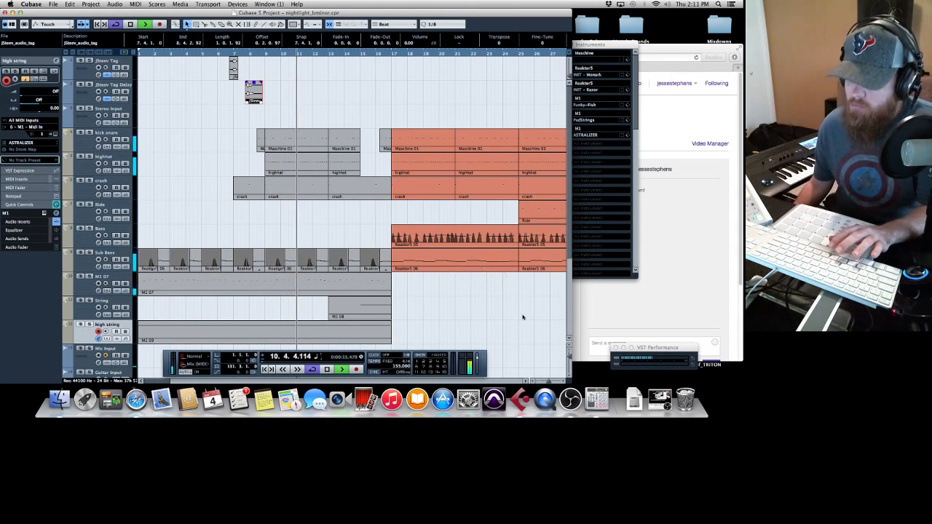
click(535, 381)
click(535, 381)
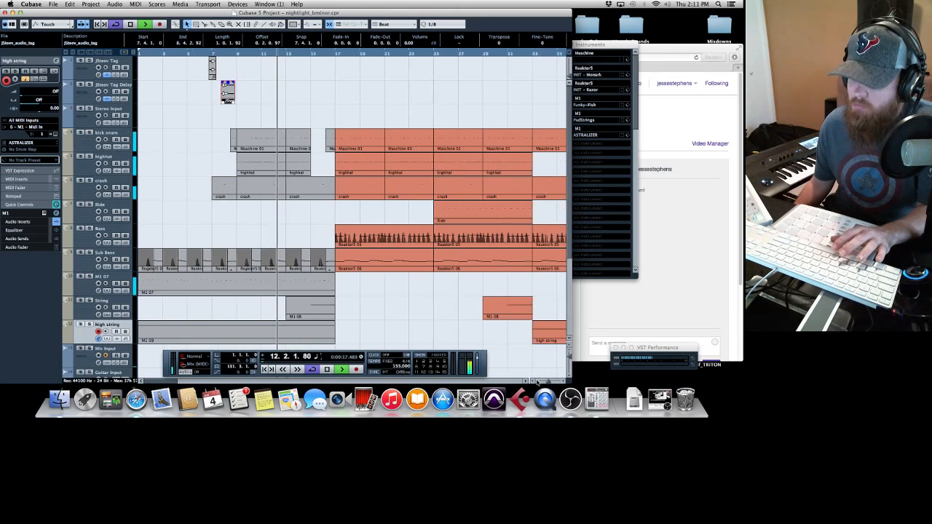
click(538, 382)
click(537, 382)
click(537, 383)
click(538, 383)
click(538, 383)
click(537, 383)
click(538, 383)
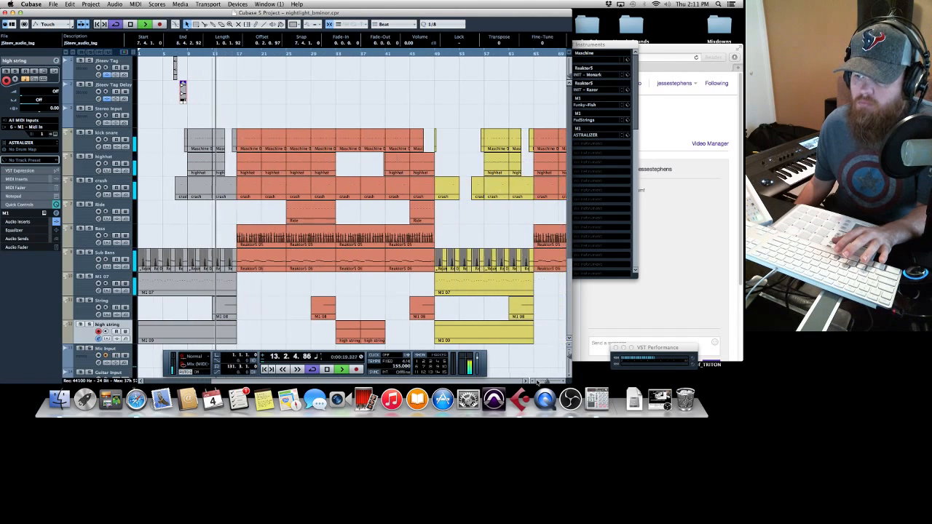
click(537, 383)
click(538, 383)
click(538, 382)
click(538, 382)
click(538, 382)
click(538, 382)
click(538, 383)
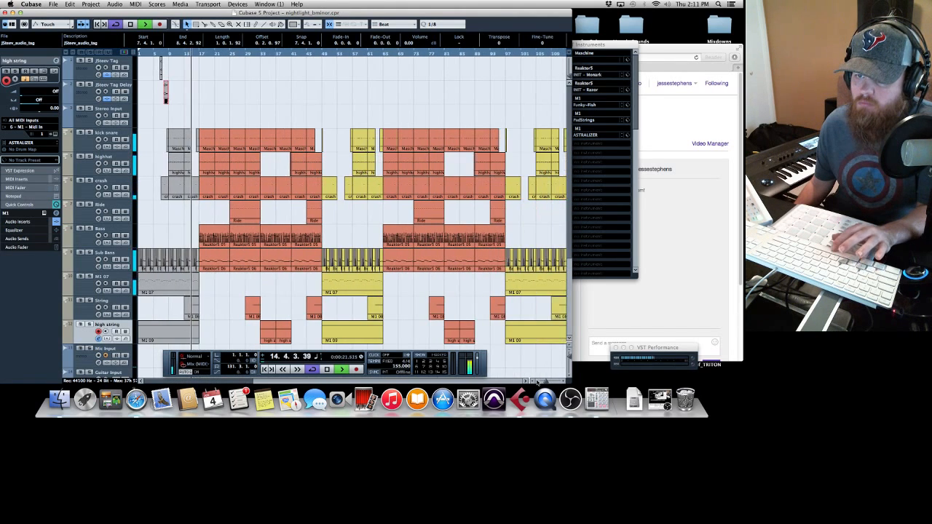
click(537, 383)
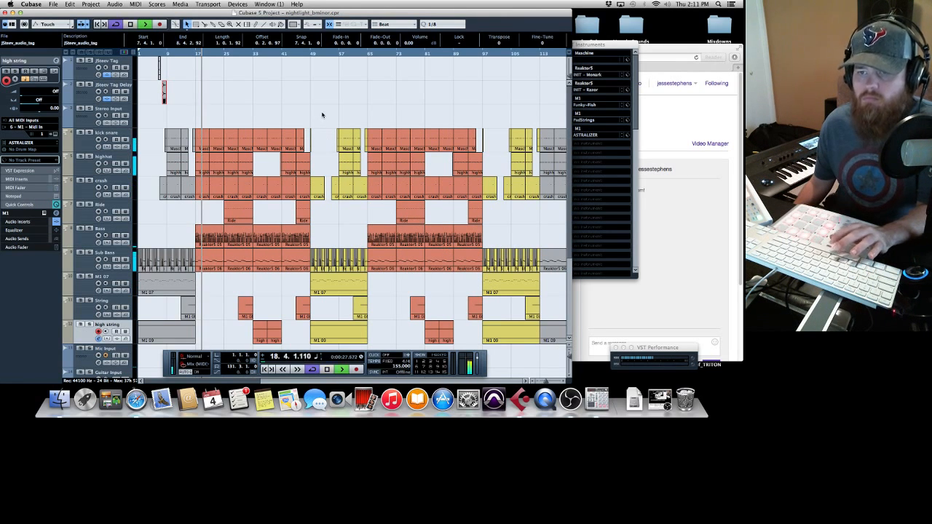
key(space)
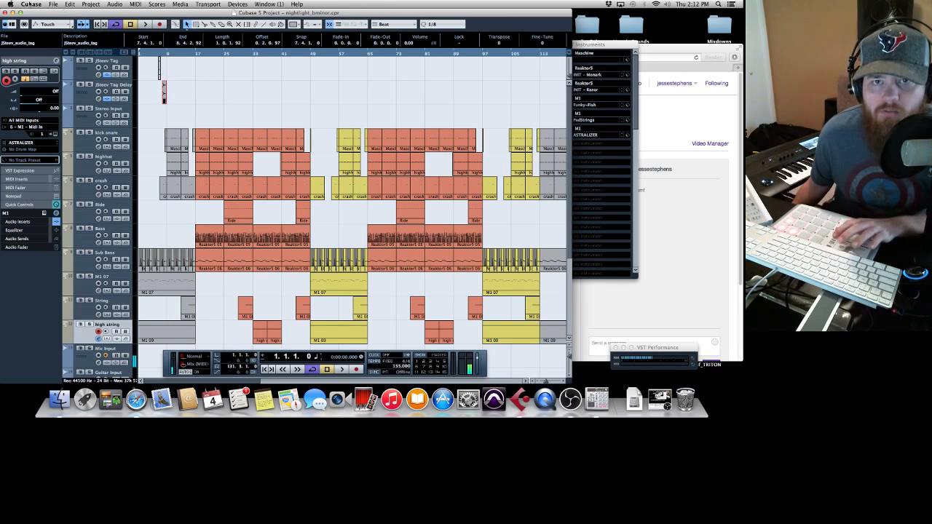
Step: Save the project and check the available export options, including the audio mixdown
click(51, 3)
click(66, 56)
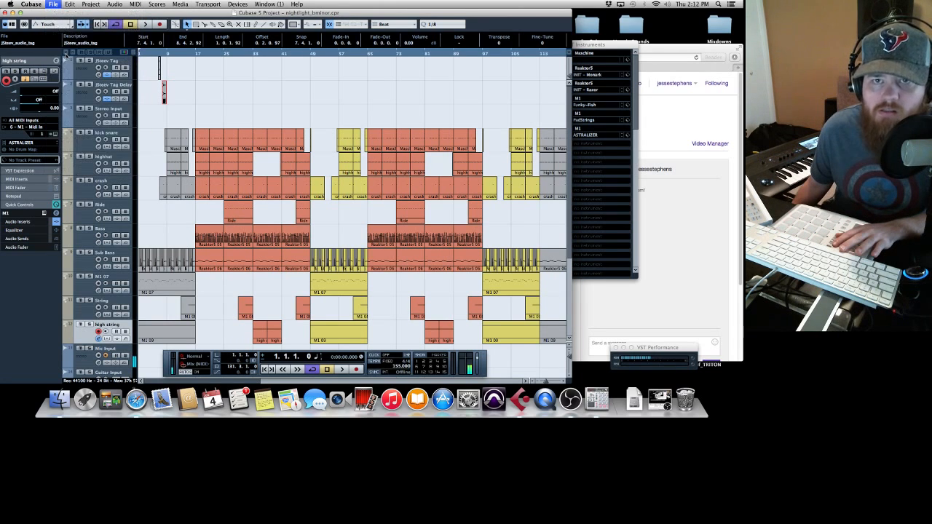
click(52, 4)
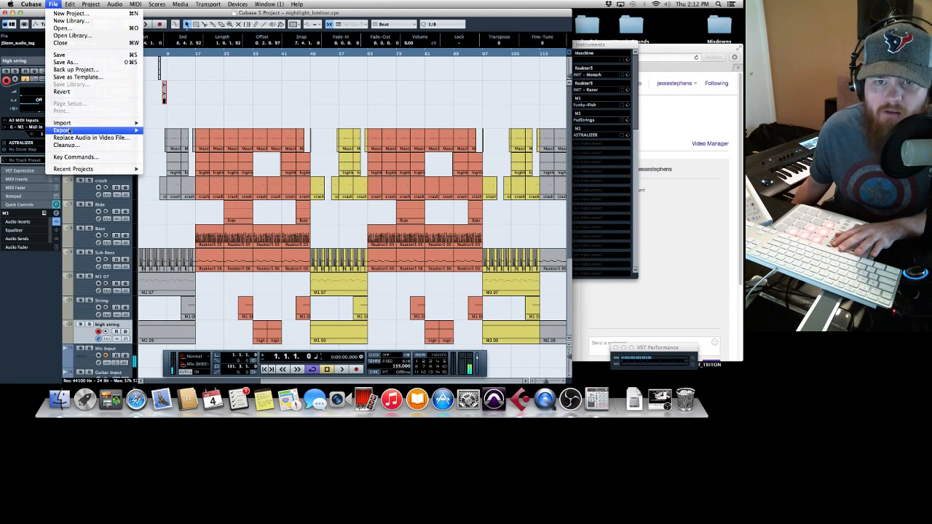
mouse_move(69, 131)
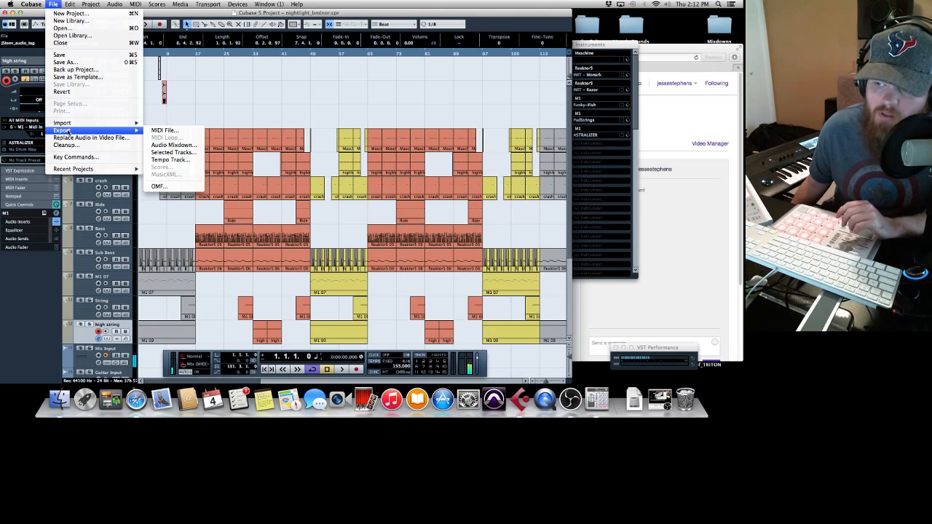
click(37, 5)
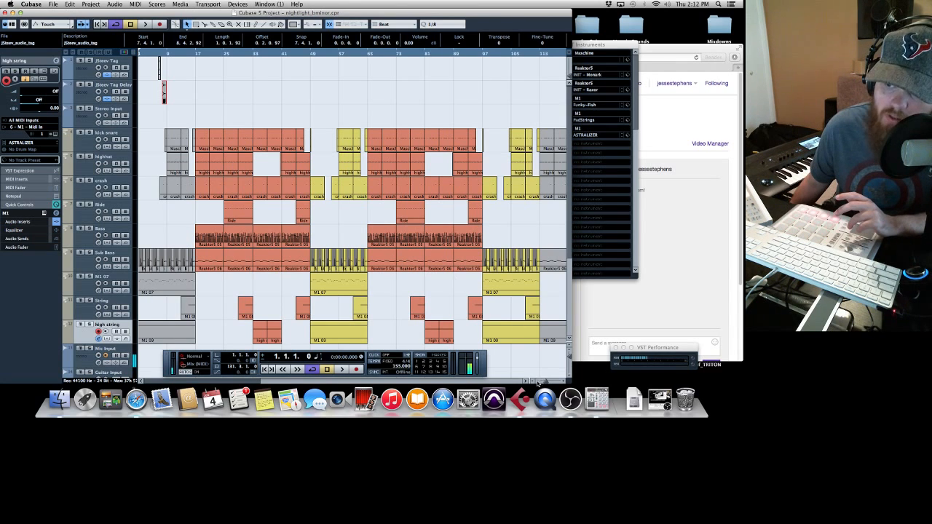
Step: Examine the full arrangement on all instrument tracks, from bar 1 to the grey ending near bar 129
key(g)
key(g)
key(g)
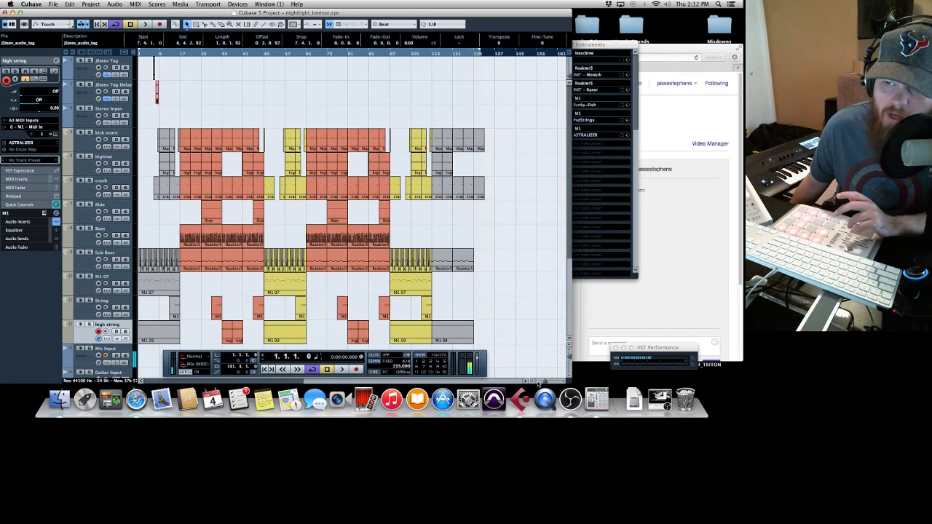
key(shift+g)
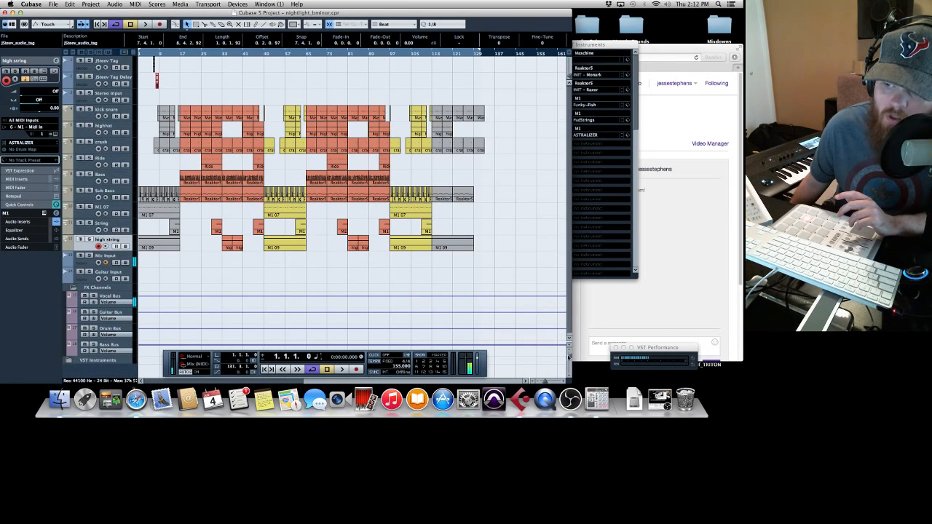
key(shift+h)
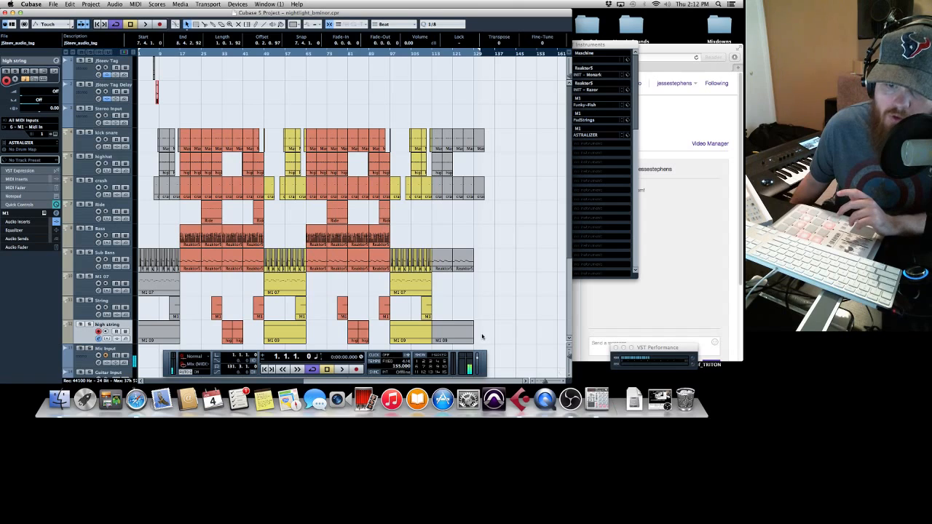